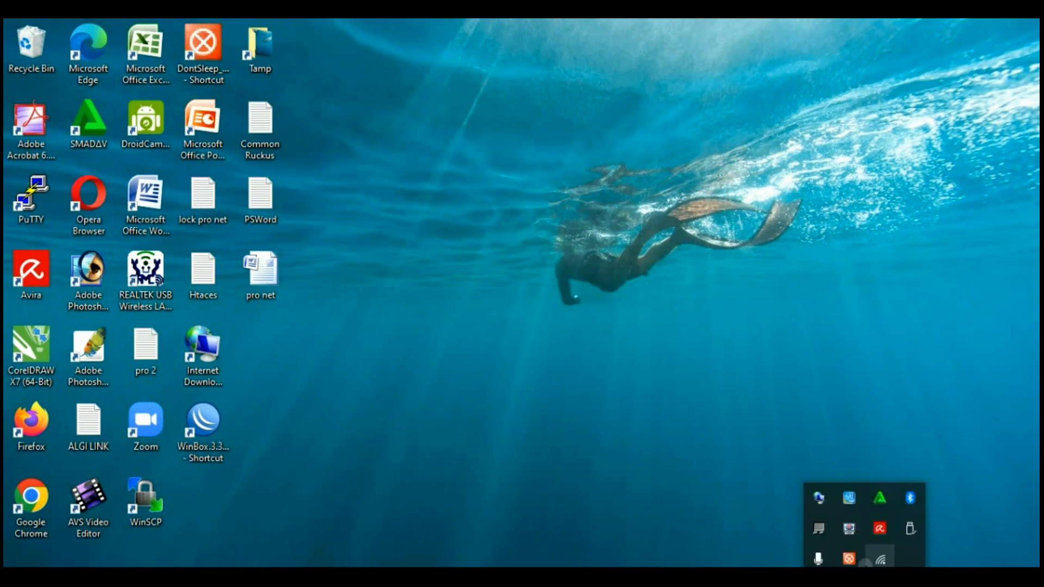
Turn off the Wi-Fi 6 adapter in Windows Wi-Fi settings
click(874, 558)
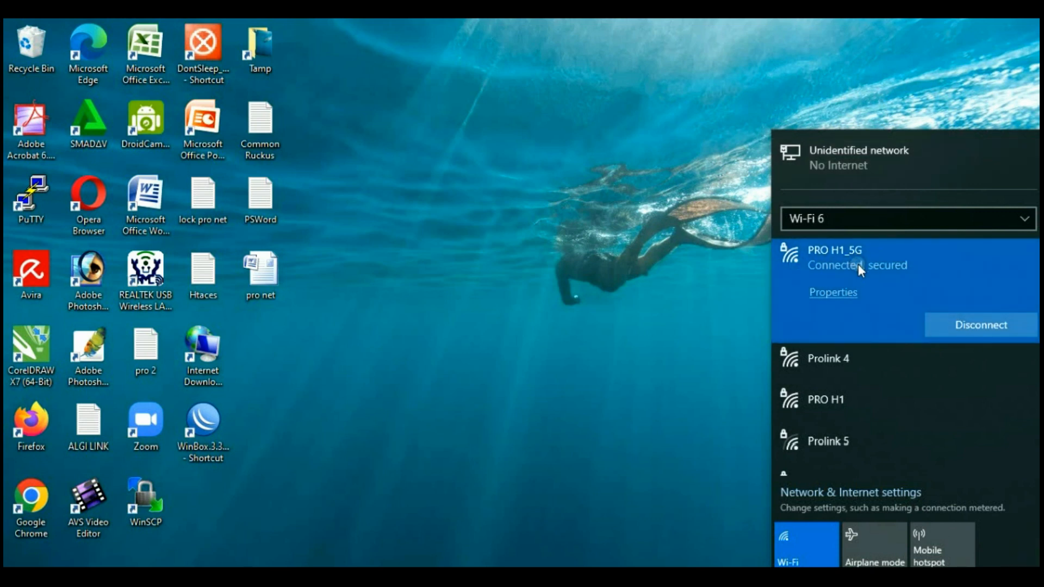
click(432, 232)
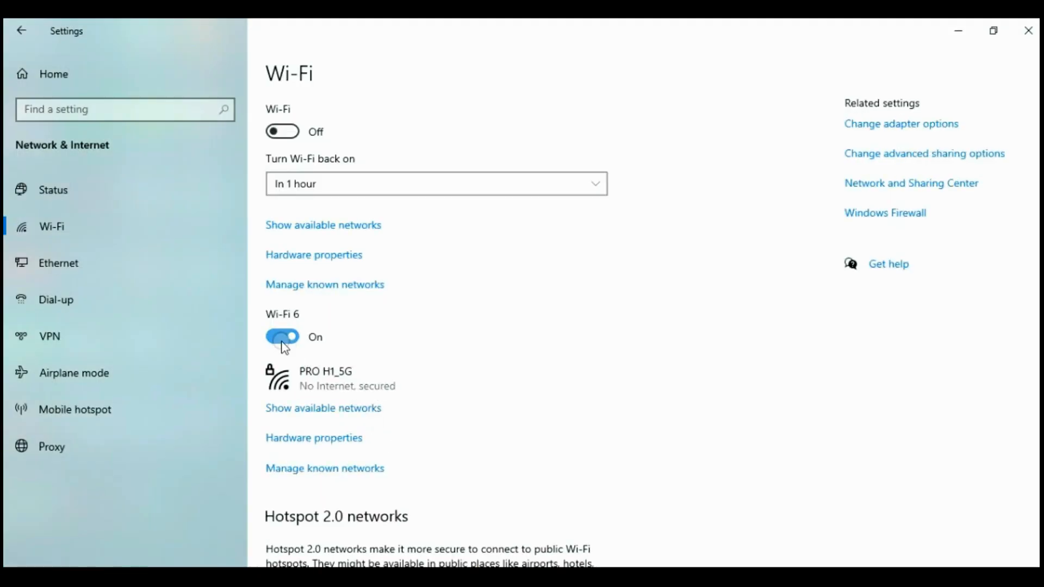
click(283, 338)
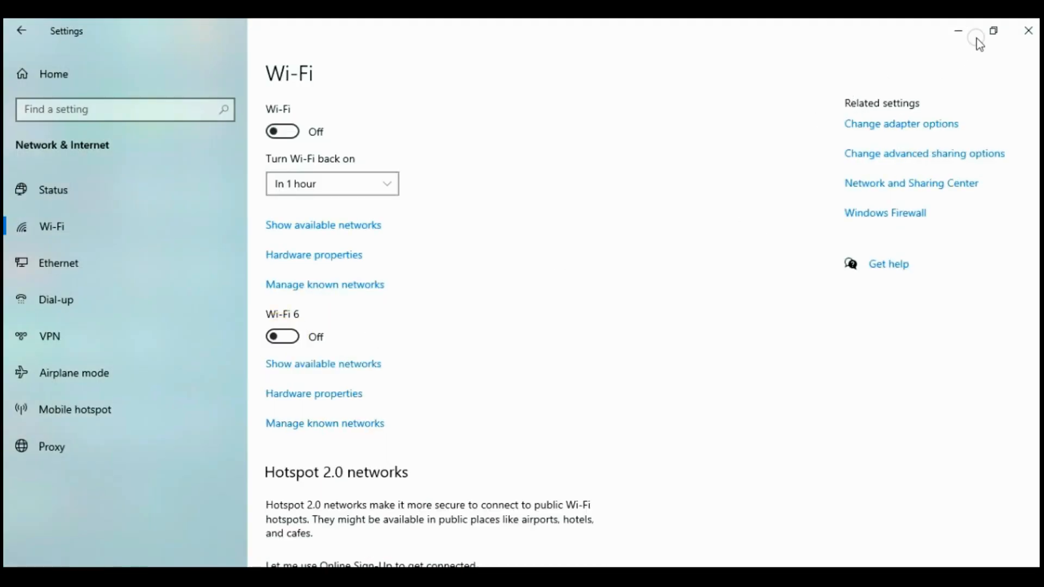
click(969, 121)
Check the network connection status and minimize Settings to reveal the desktop
click(864, 579)
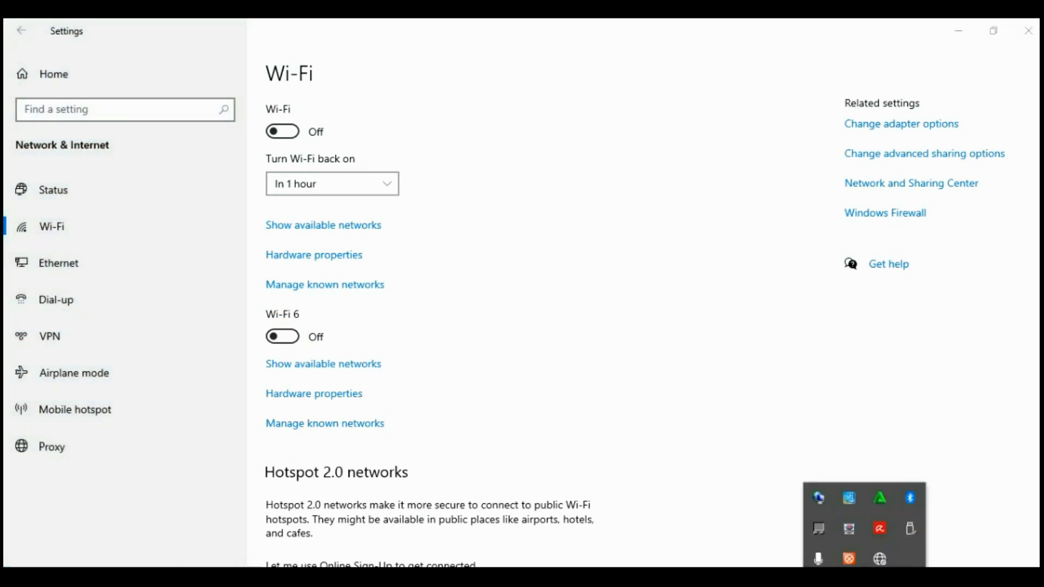
click(880, 559)
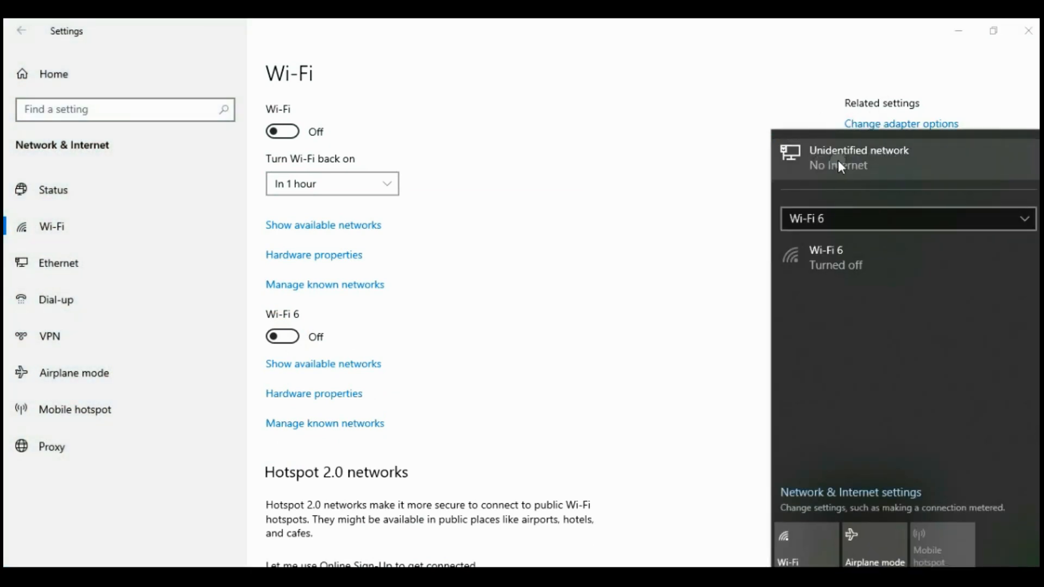
click(959, 30)
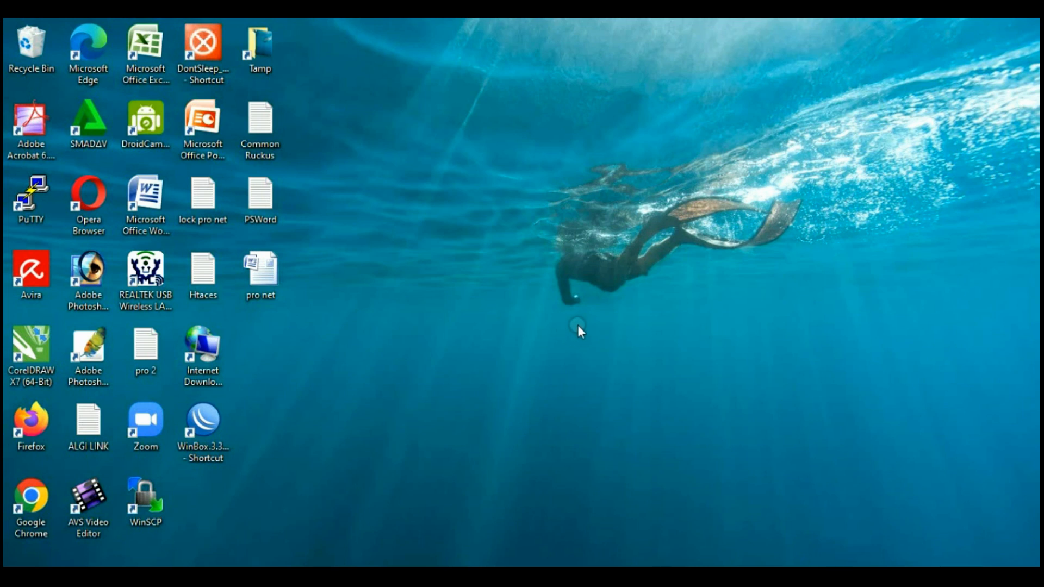
Launch WinBox and connect to the discovered MikroTik hEX router by its MAC address
double_click(213, 423)
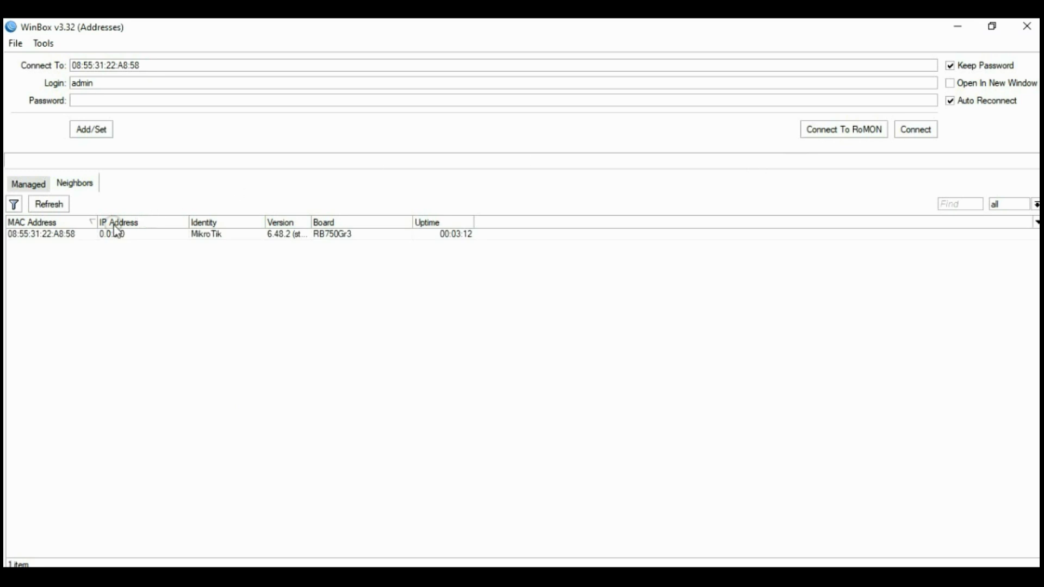
click(39, 234)
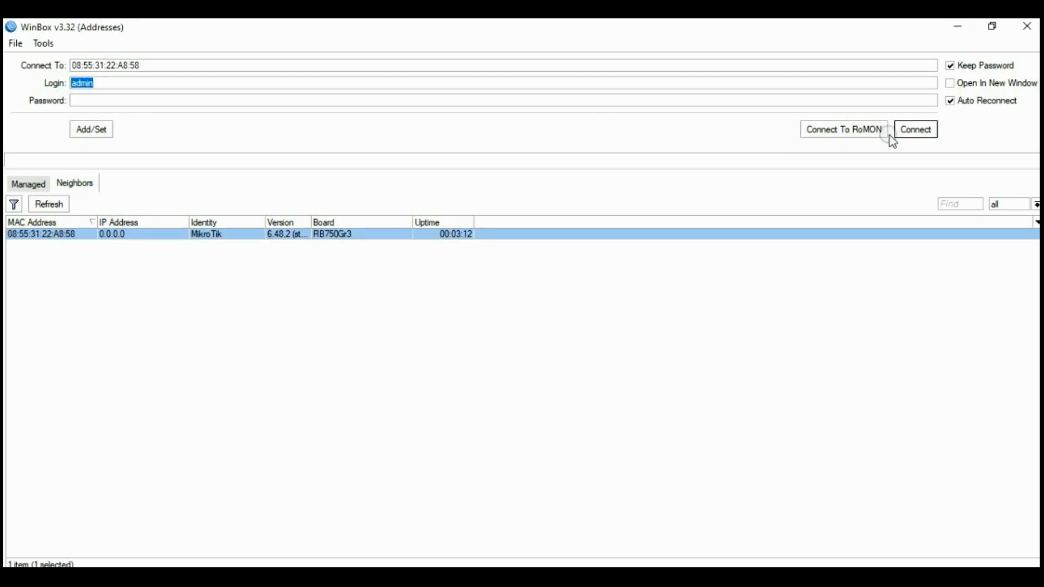
click(919, 130)
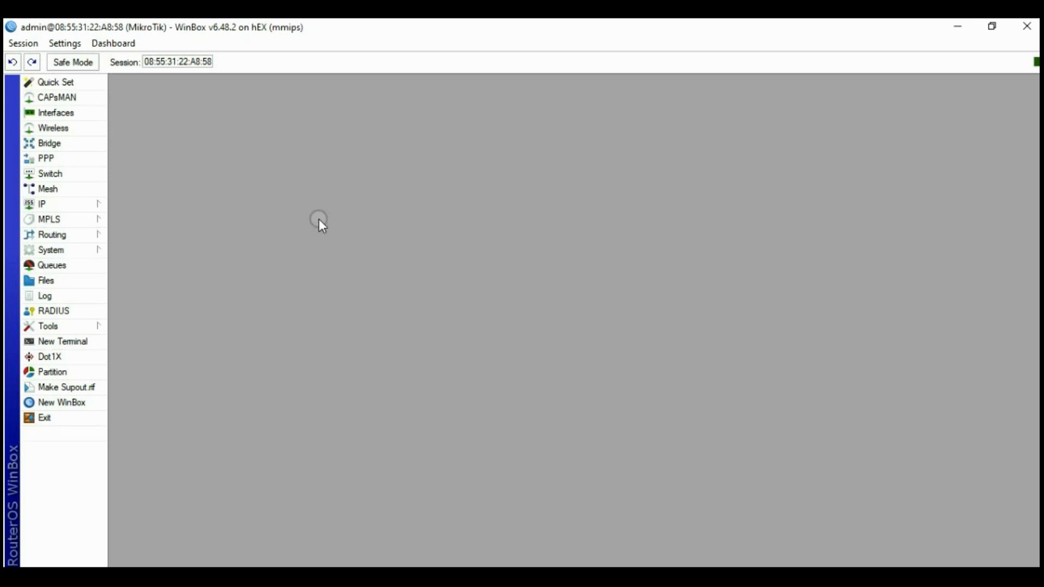
Rename interface ether1 to ether1-Prolink
click(77, 114)
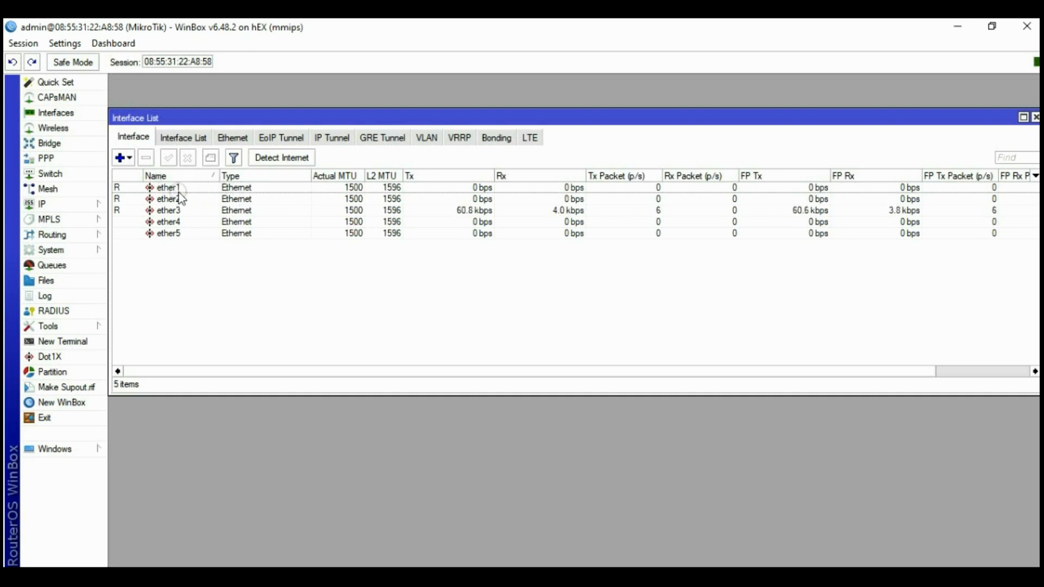
click(178, 187)
double_click(263, 189)
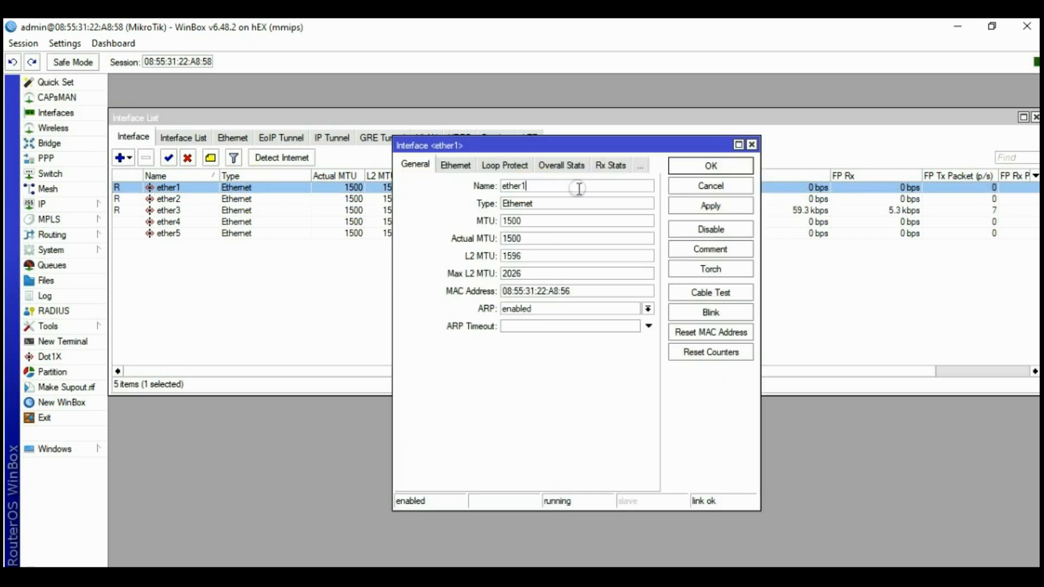
text(-Prolink)
click(707, 164)
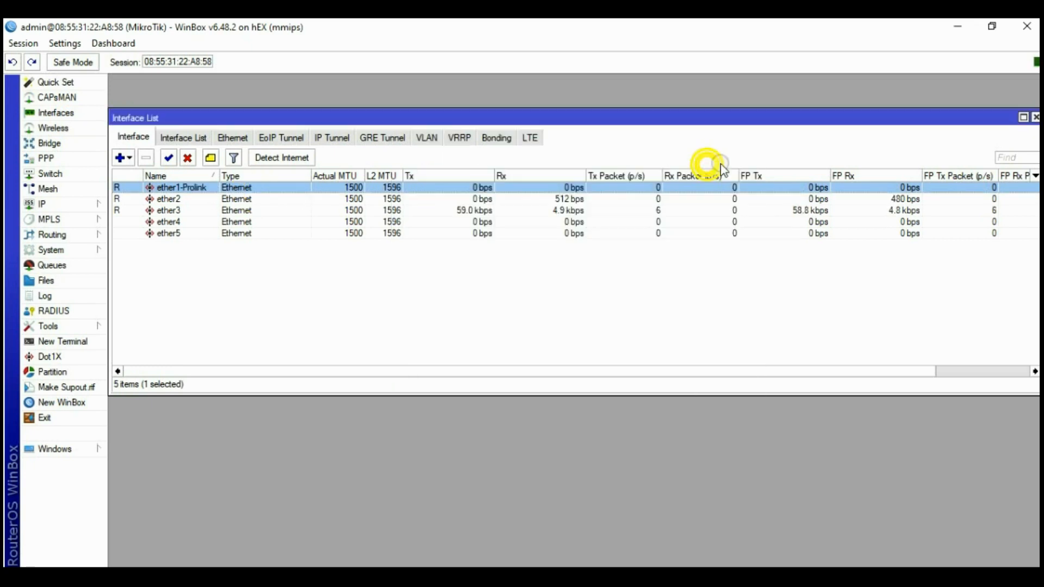
Rename interface ether2 to ether2-Orbit
double_click(199, 201)
click(547, 186)
text(-)
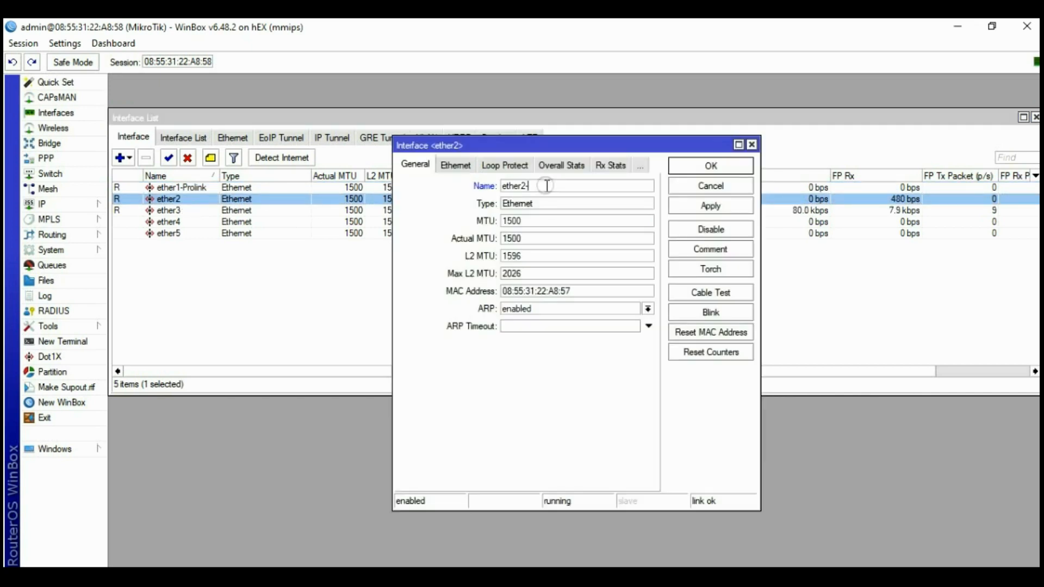
text(Orbit)
click(711, 205)
click(709, 166)
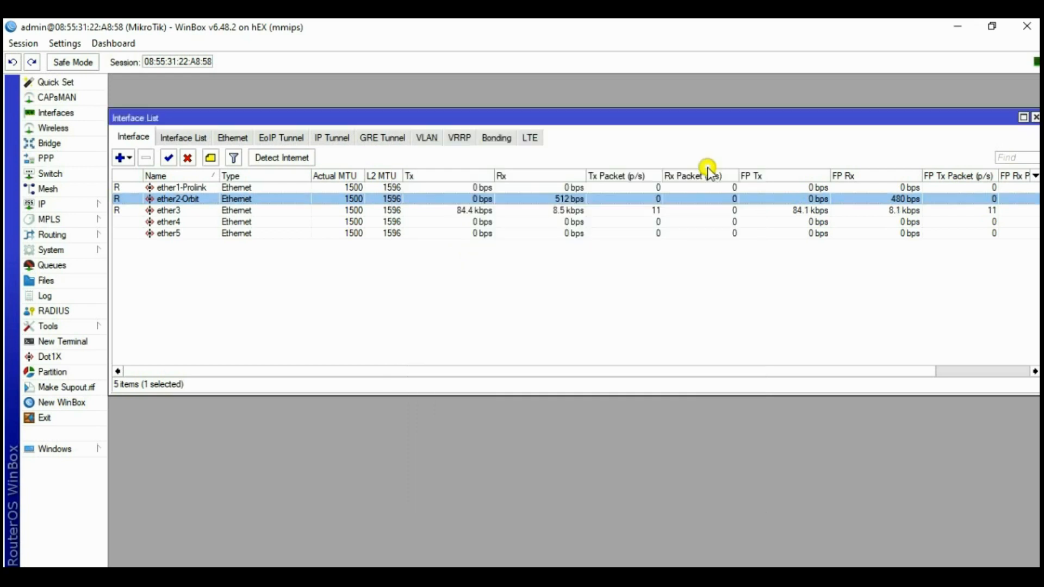
click(177, 211)
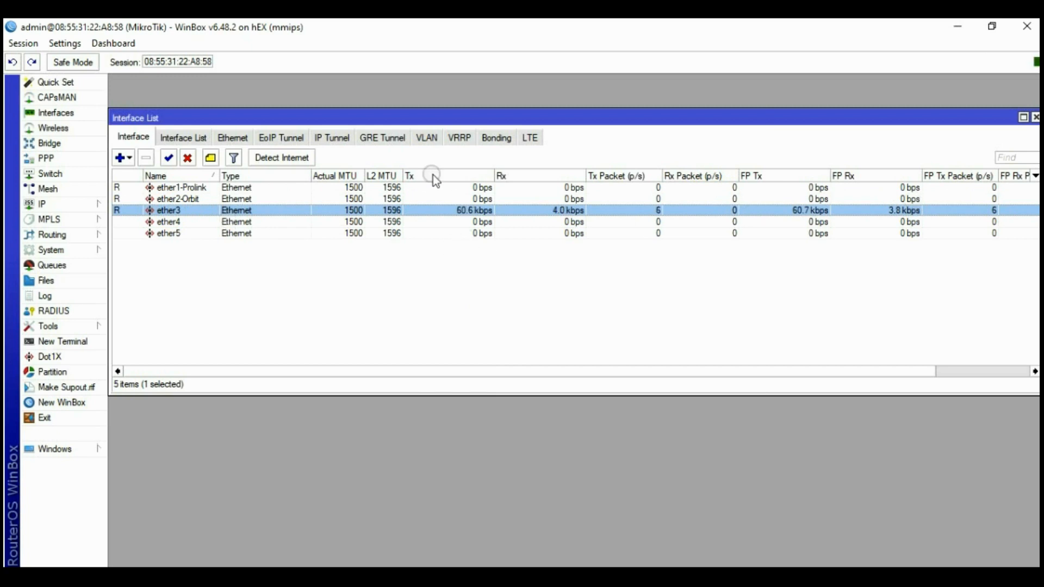
Add a DHCP client on ether1-Prolink with Add Default Route set to no
click(1035, 117)
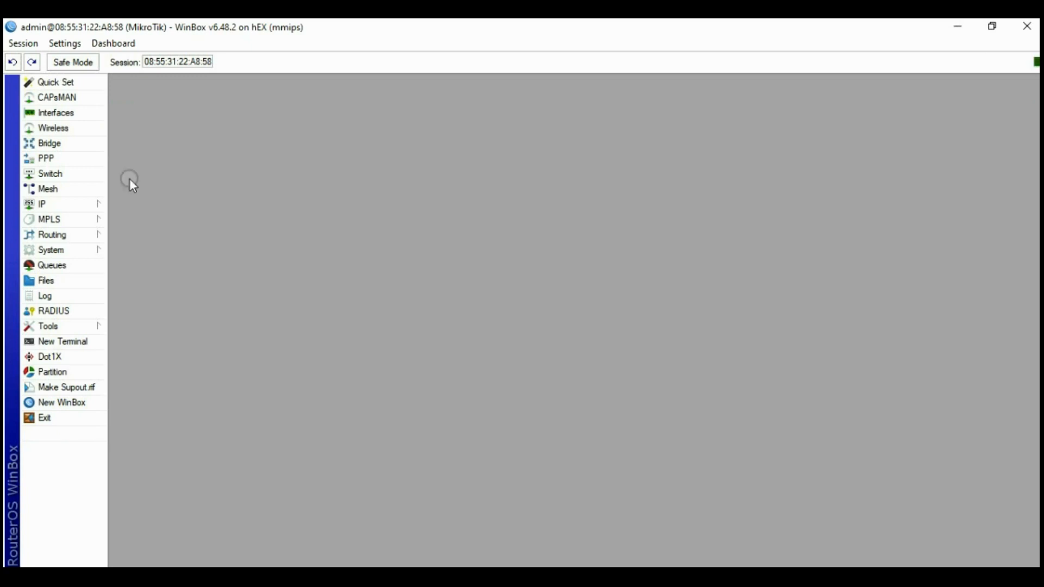
click(61, 204)
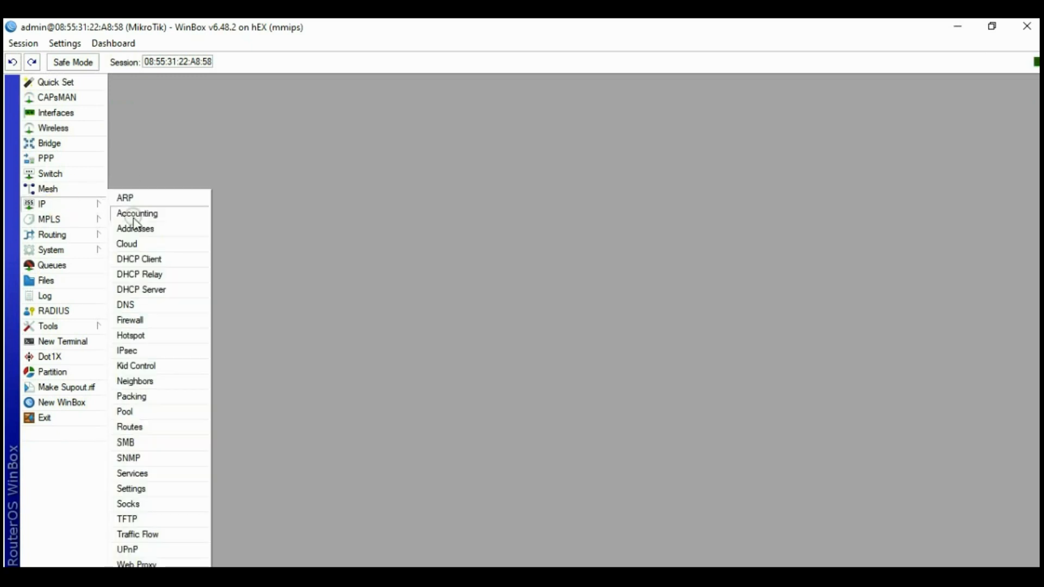
click(151, 259)
click(325, 222)
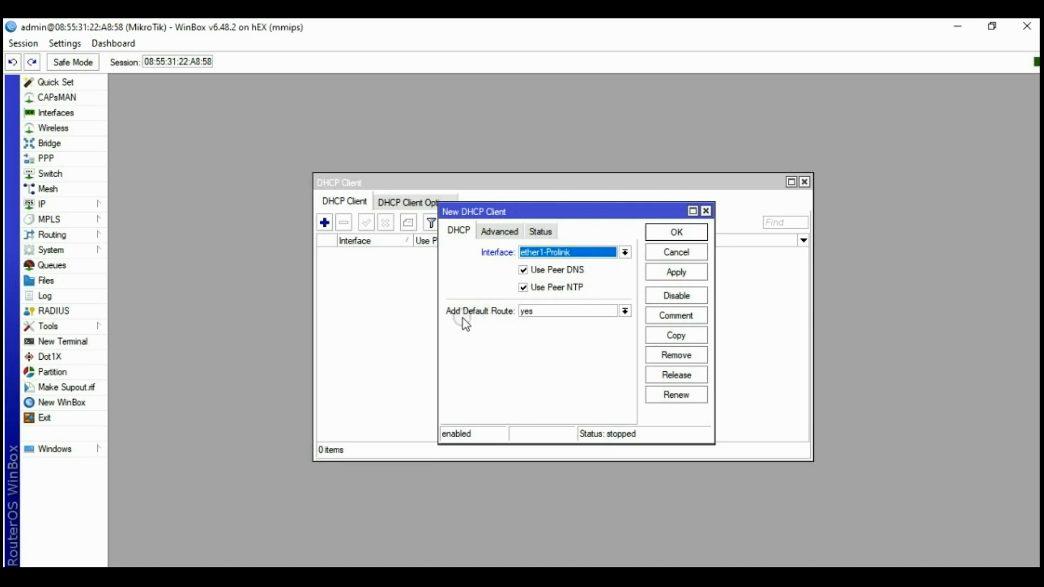
click(556, 307)
click(536, 323)
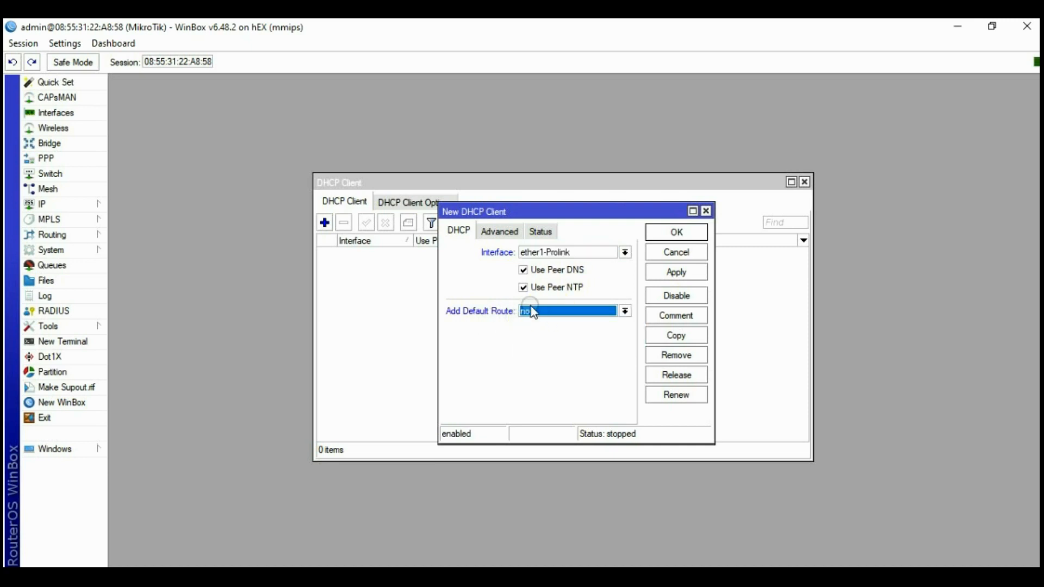
click(676, 272)
click(676, 232)
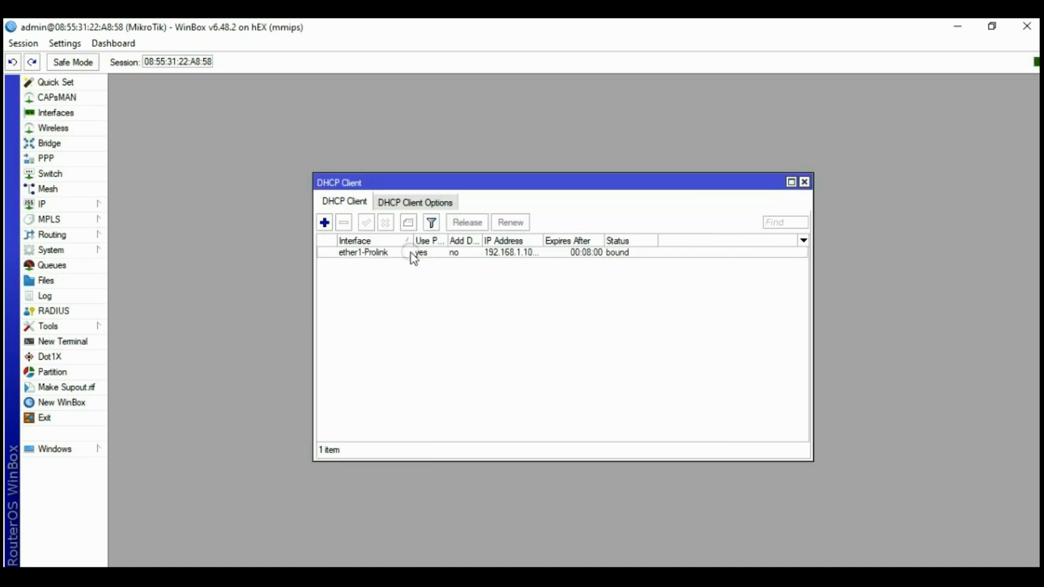
Add a second DHCP client on ether2-Orbit without a default route, then close the list
click(325, 222)
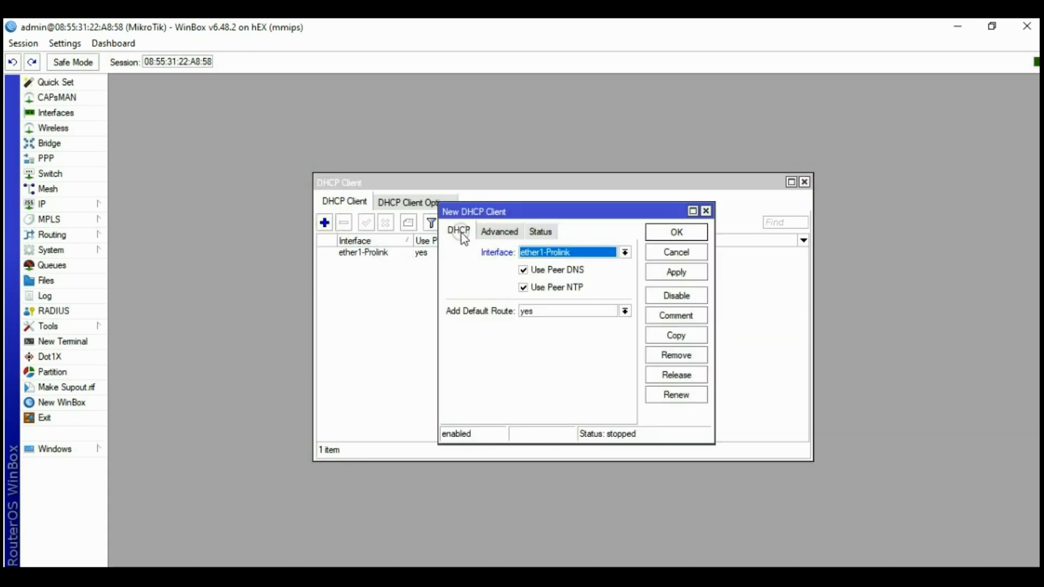
click(551, 253)
click(545, 277)
click(545, 315)
click(535, 332)
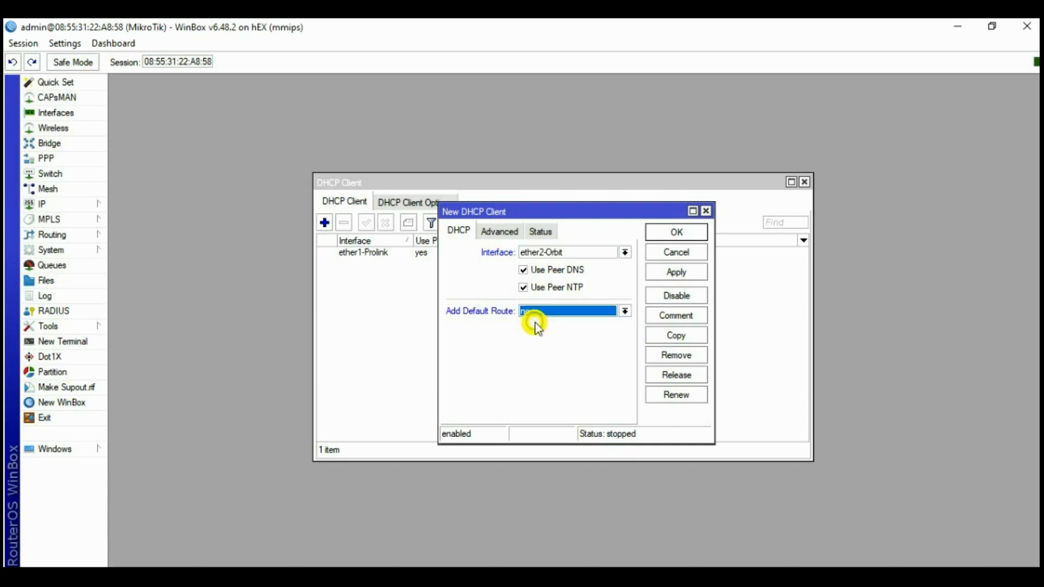
click(674, 272)
click(676, 233)
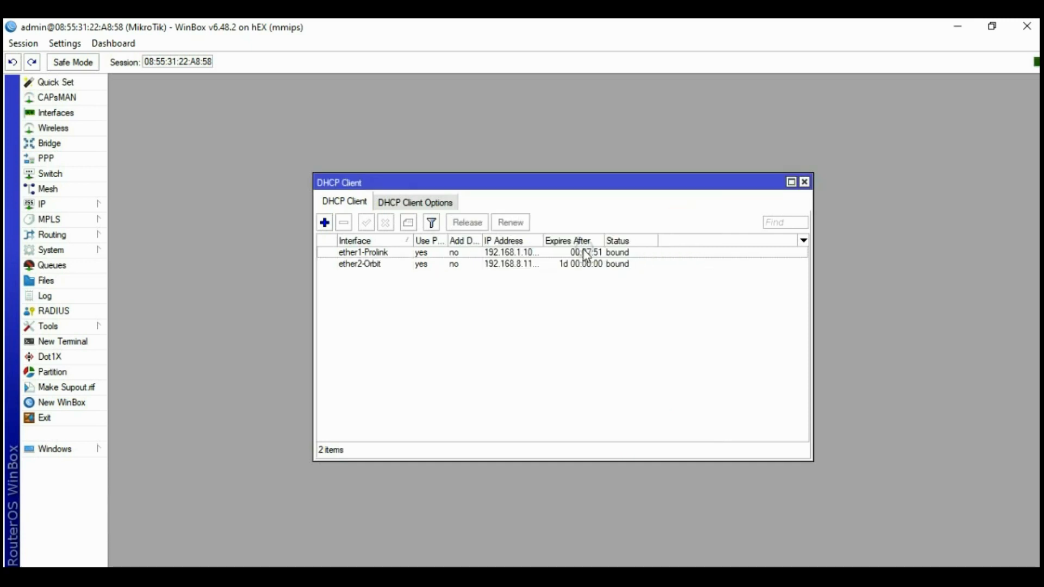
click(804, 182)
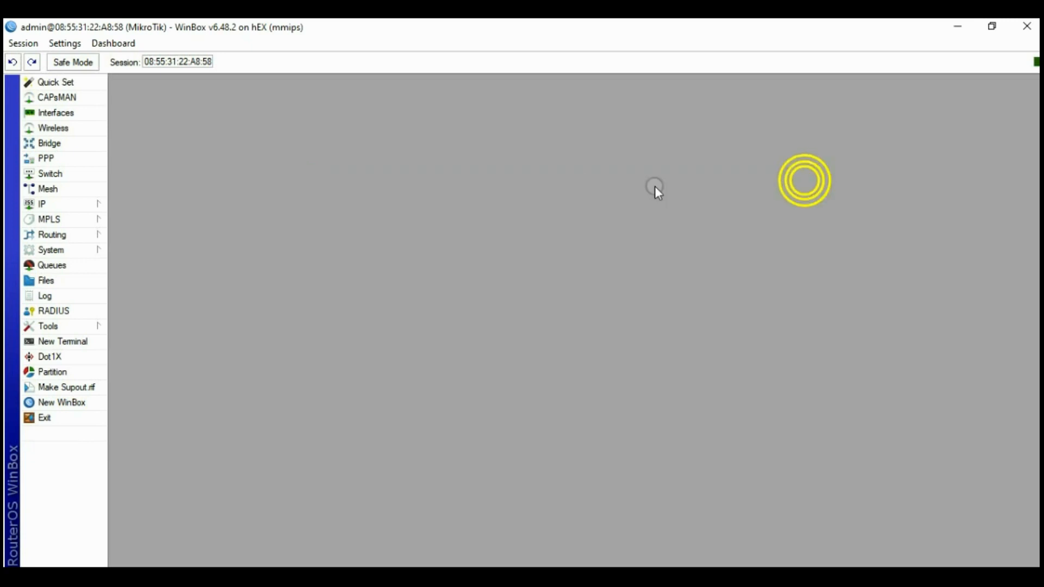
Set static DNS servers 8.8.8.8 and 8.8.4.4 with remote requests allowed, and apply
click(59, 205)
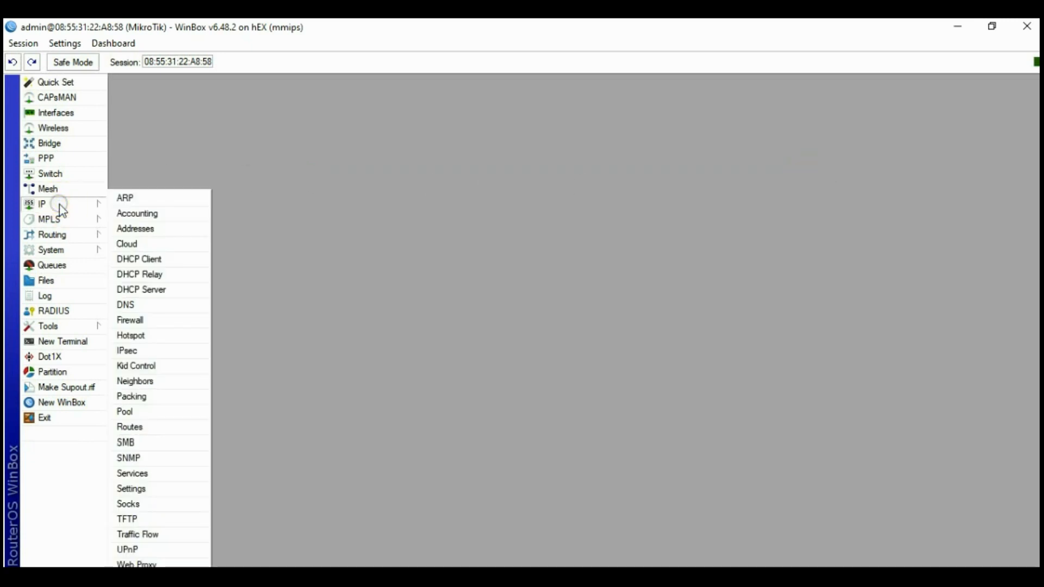
click(127, 305)
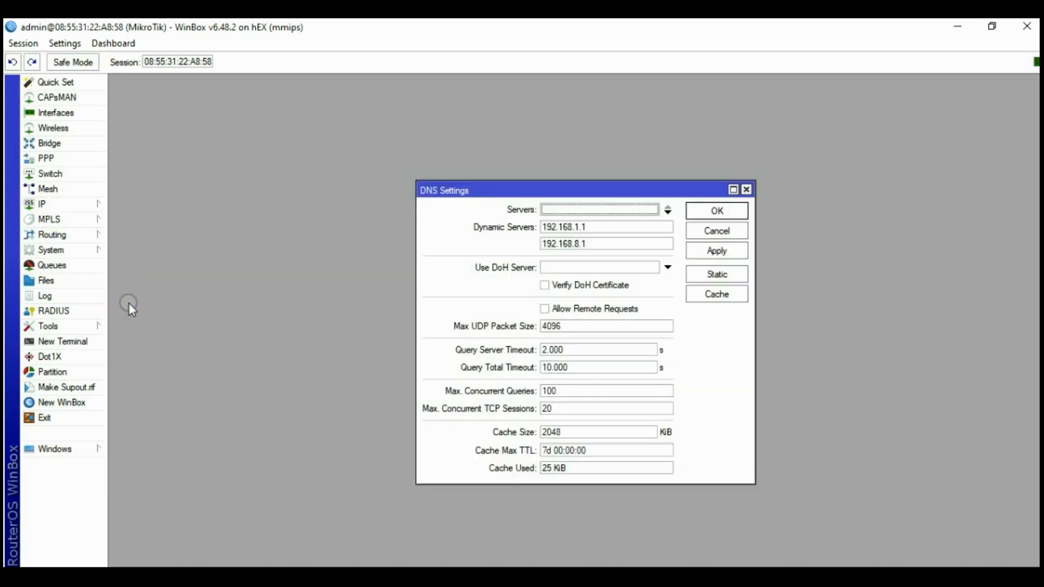
click(592, 244)
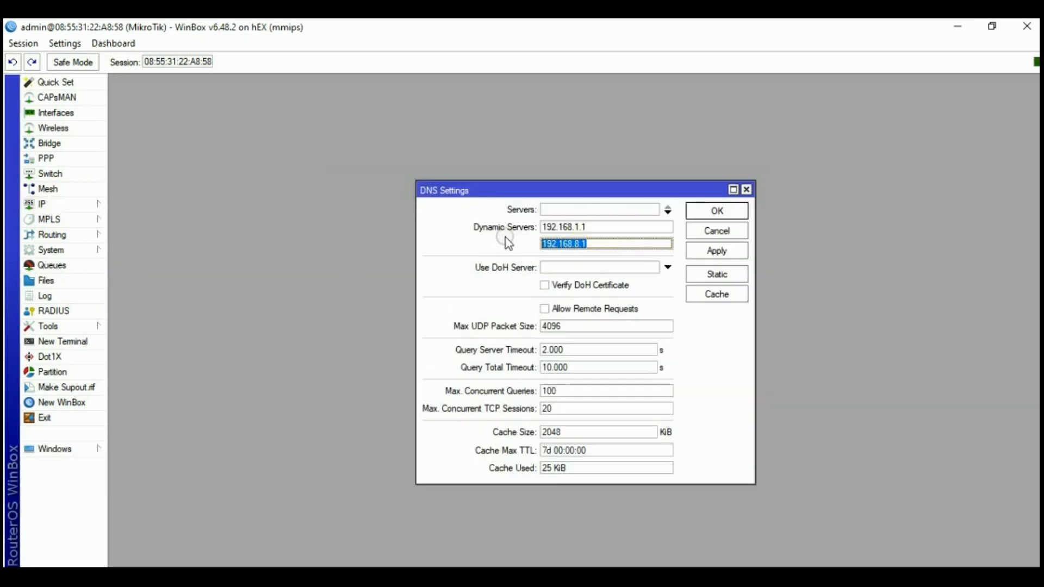
click(597, 223)
click(545, 309)
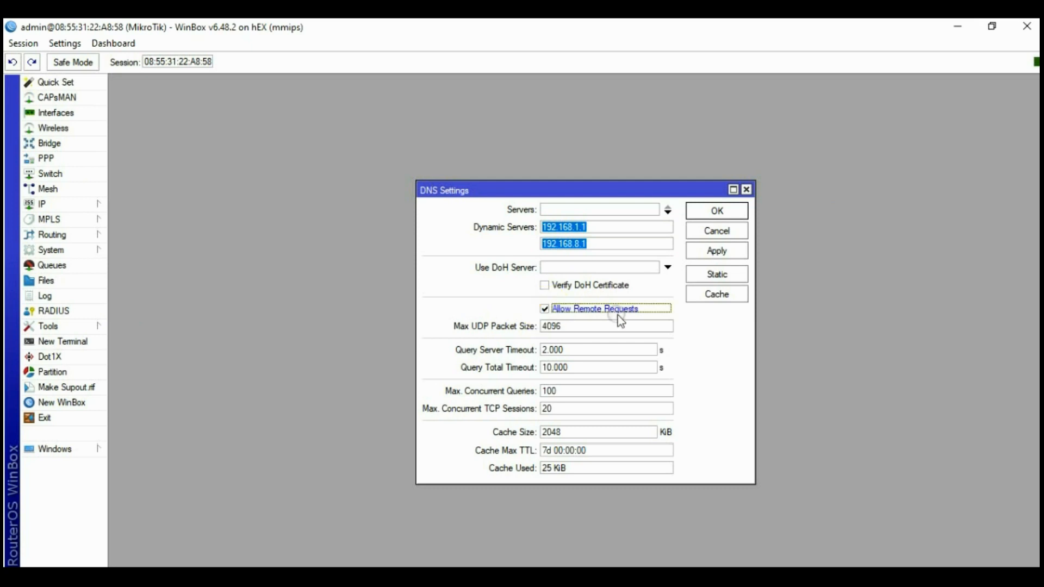
click(553, 208)
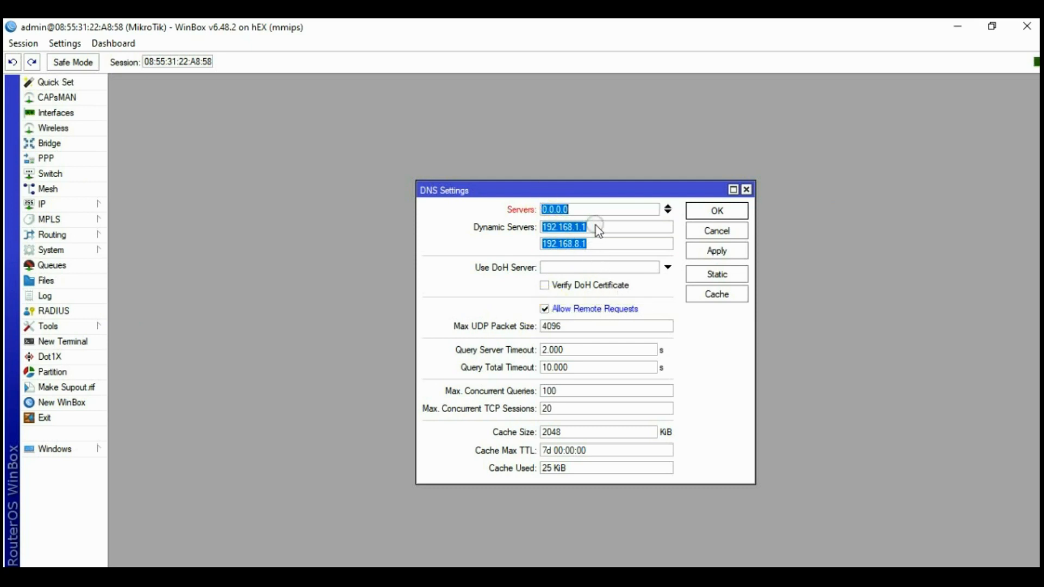
text(8.8.8.8)
click(667, 212)
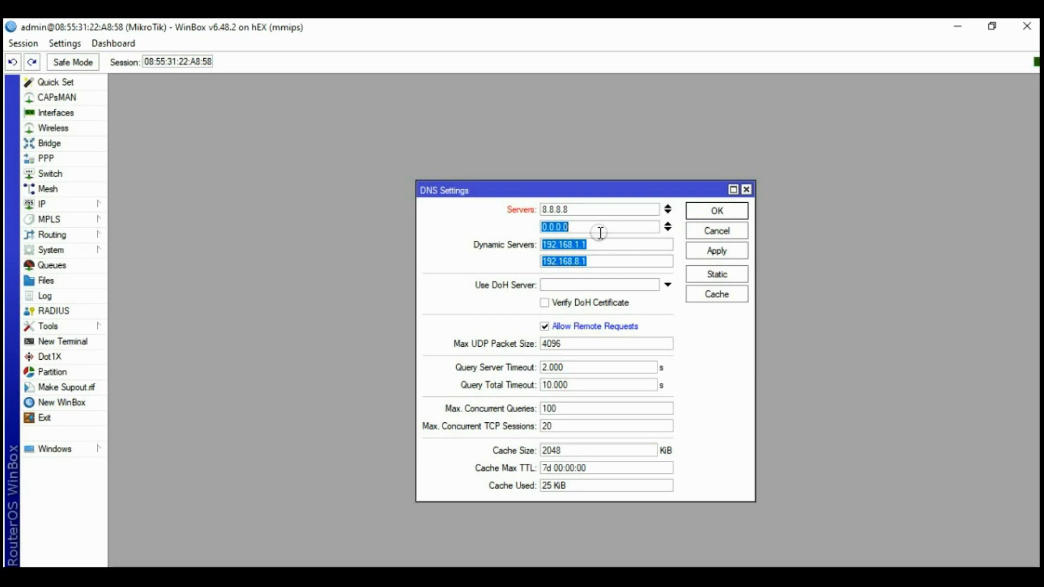
text(8.8.4.4)
click(721, 251)
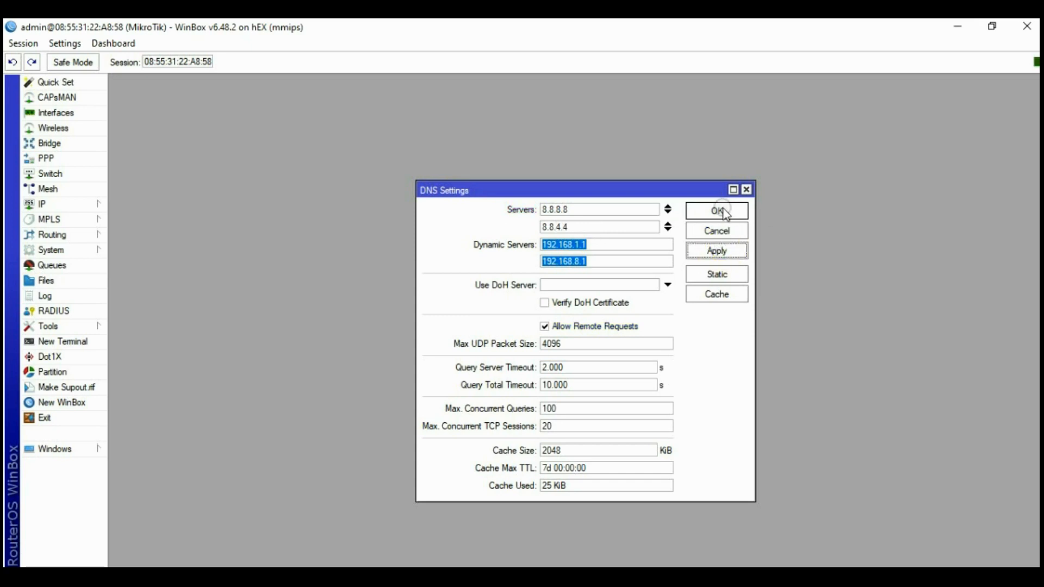
click(725, 212)
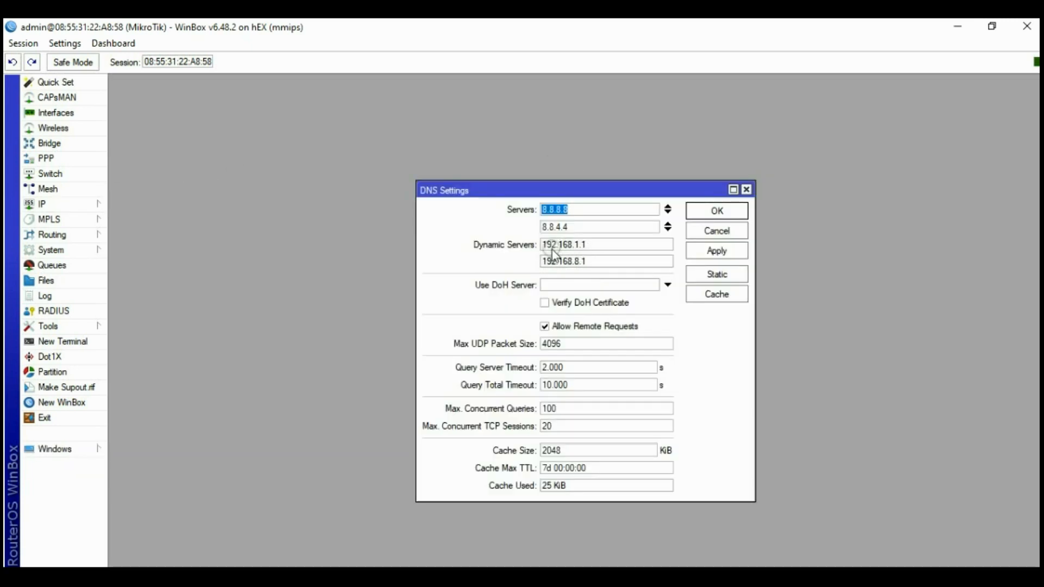
Reopen the DNS settings to verify the dynamic server addresses, then close without changes
double_click(587, 246)
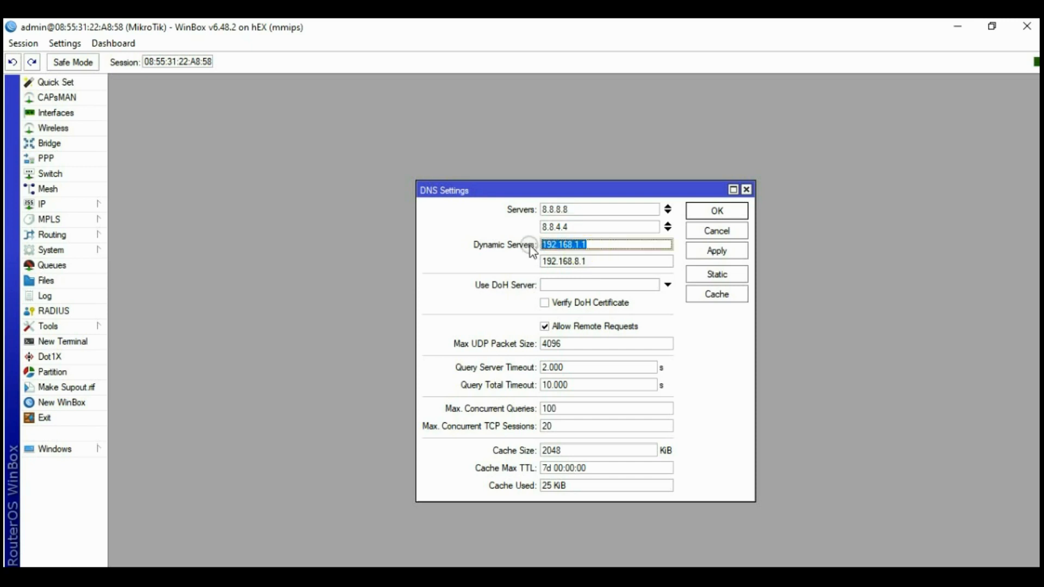
double_click(595, 261)
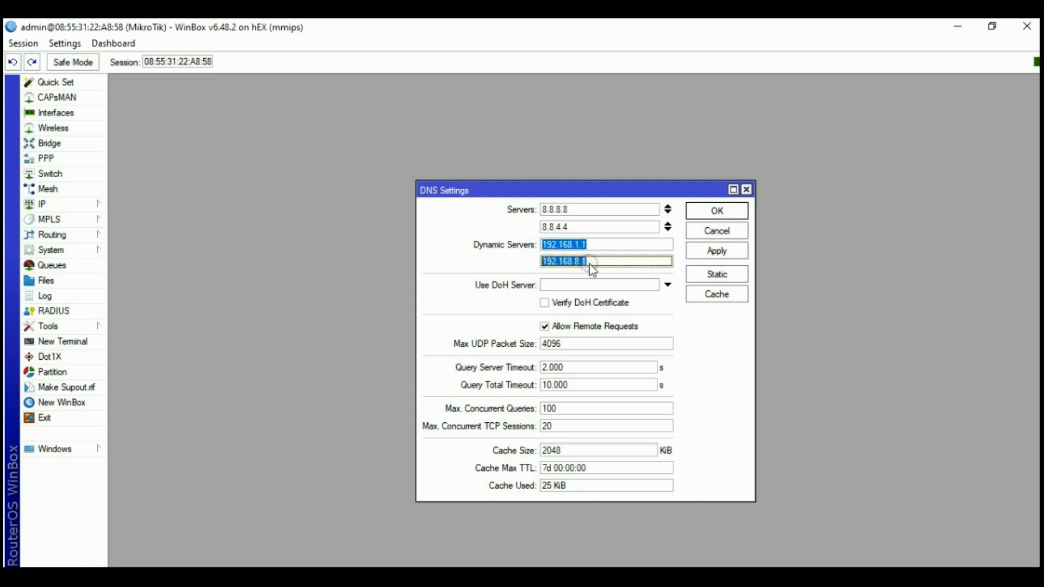
click(724, 235)
click(42, 204)
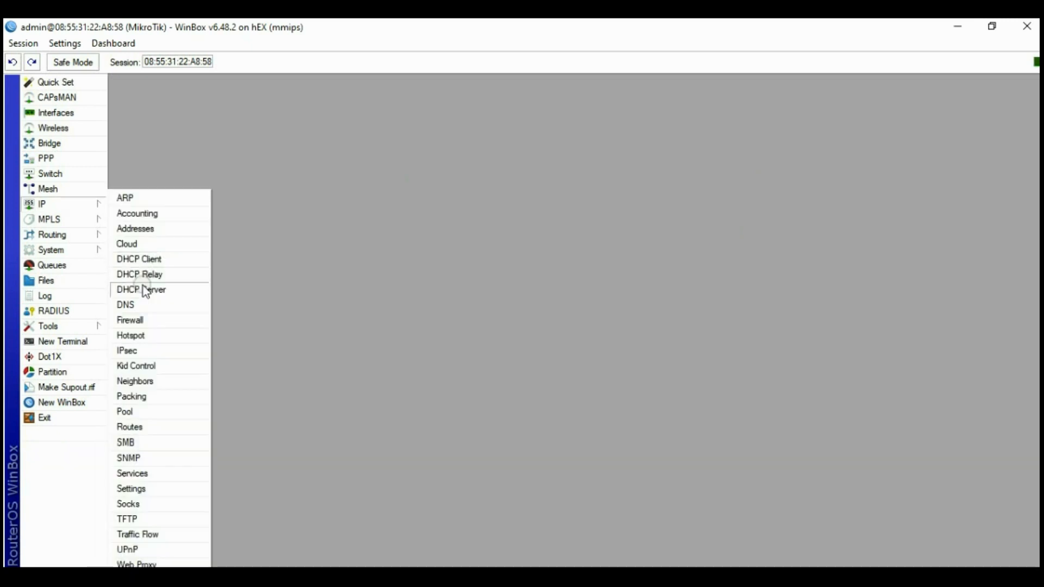
click(316, 178)
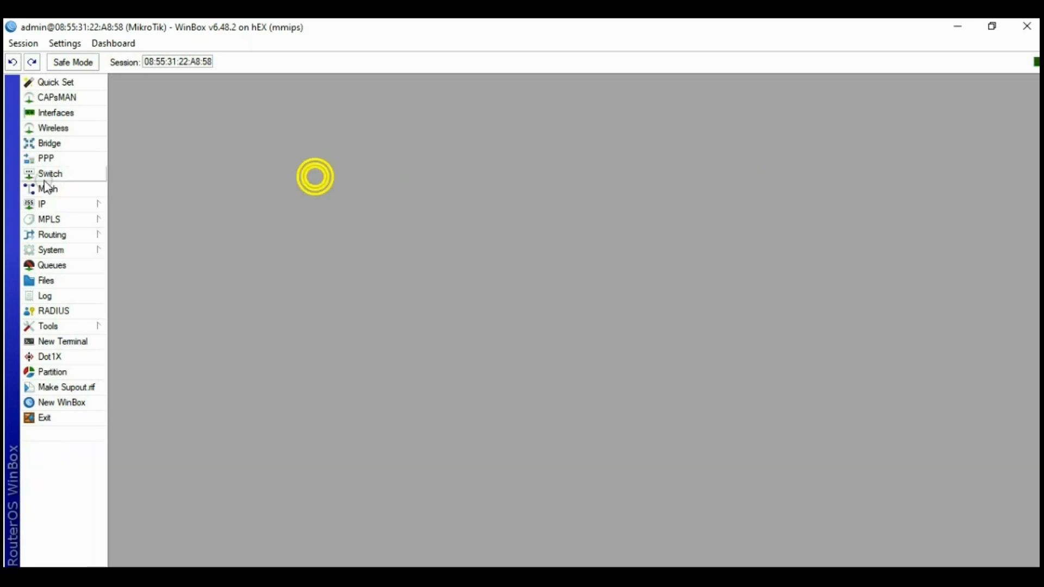
Start a new srcnat NAT rule with Out. Interface ether1-Prolink
click(41, 204)
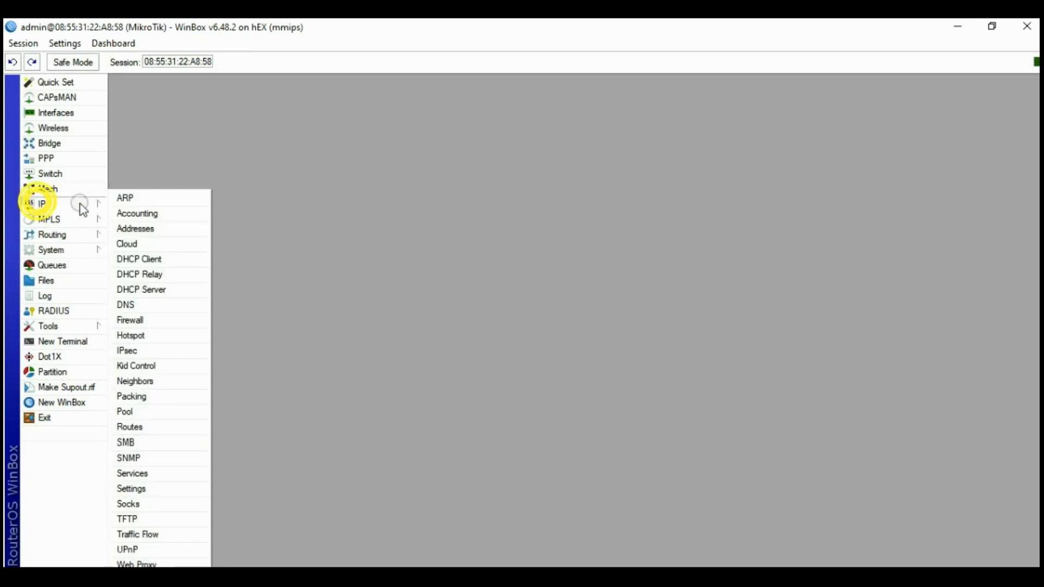
click(131, 320)
click(293, 209)
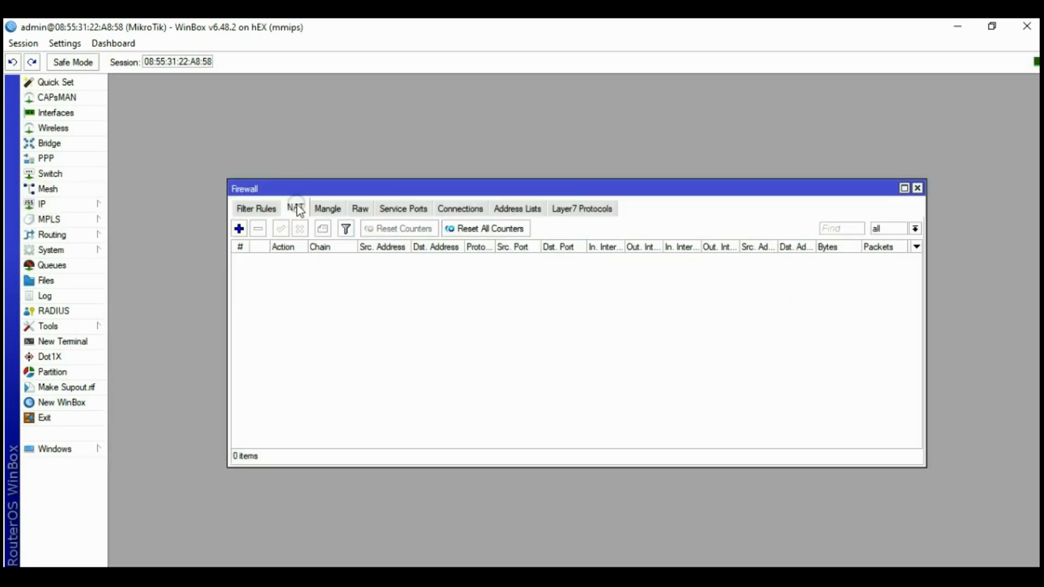
click(239, 228)
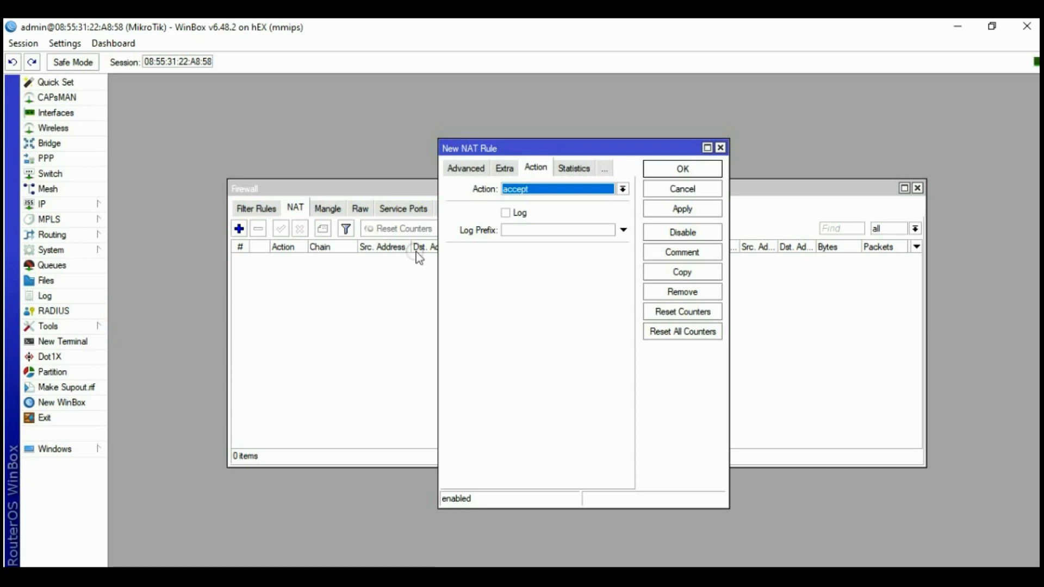
click(466, 170)
click(462, 172)
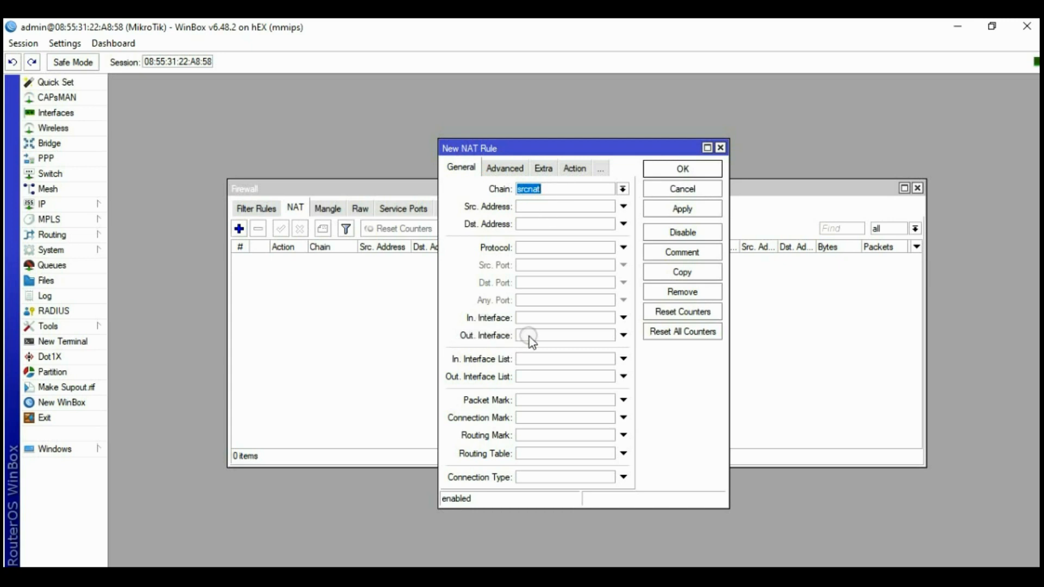
click(623, 335)
click(609, 338)
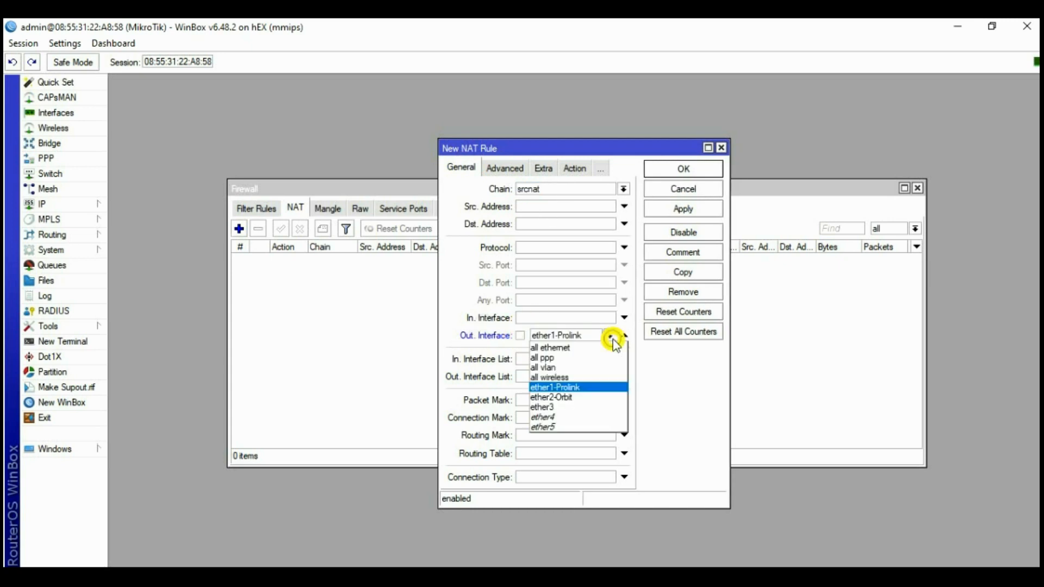
click(560, 387)
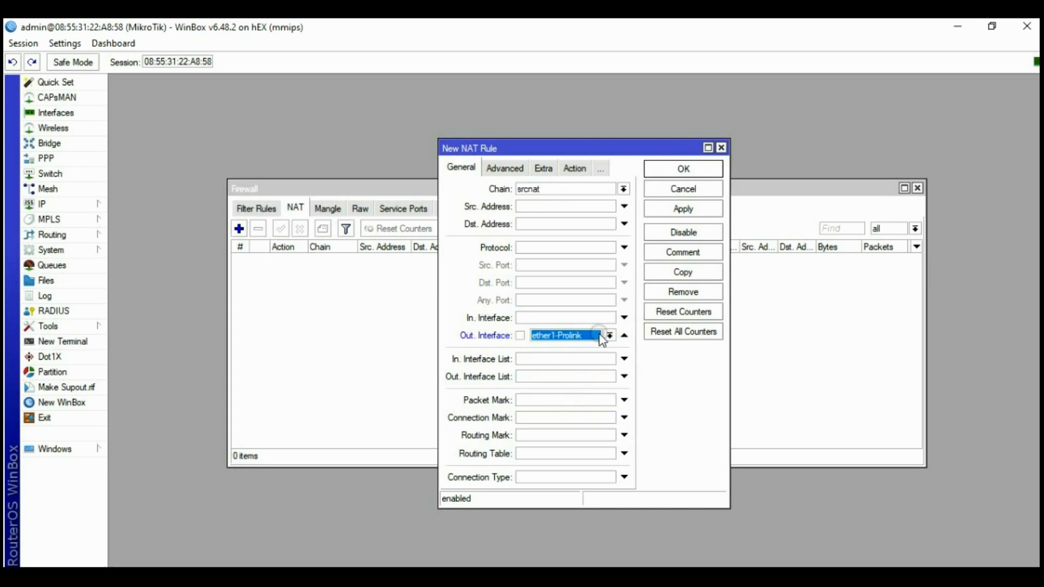
Set the rule's action to masquerade and save it
click(544, 168)
click(578, 169)
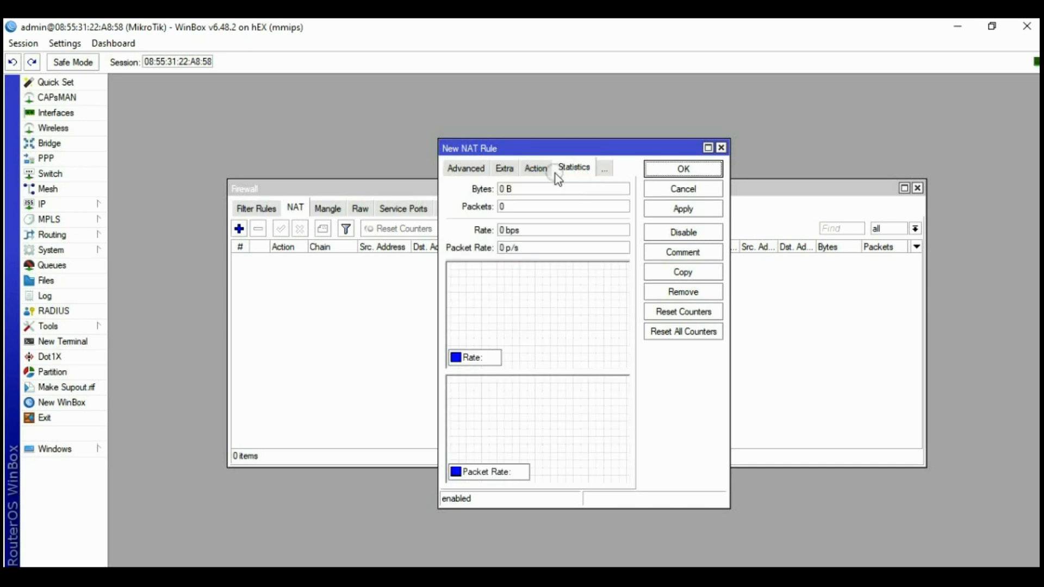
click(535, 168)
click(542, 190)
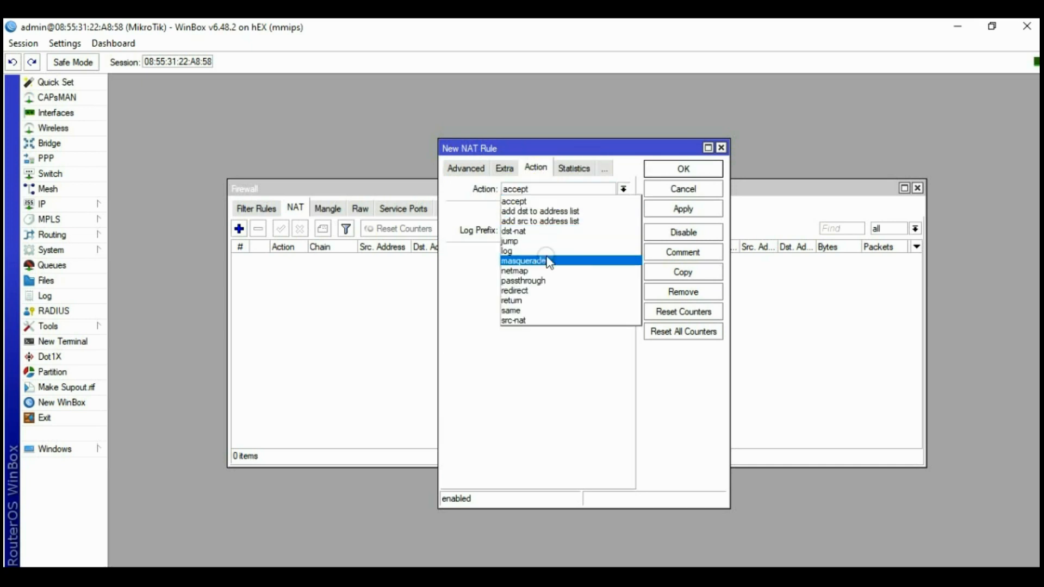
click(544, 261)
click(466, 168)
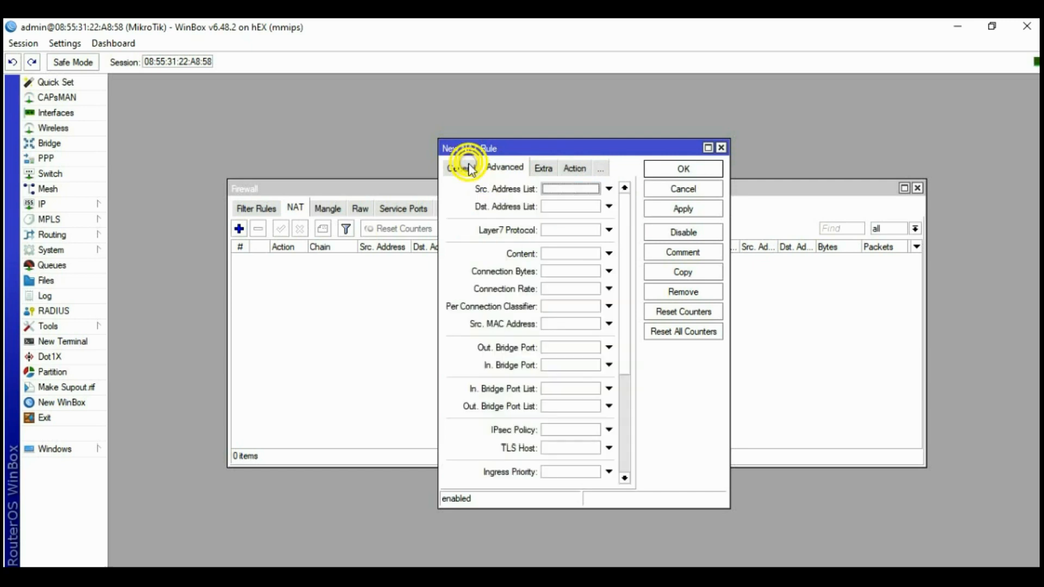
click(456, 168)
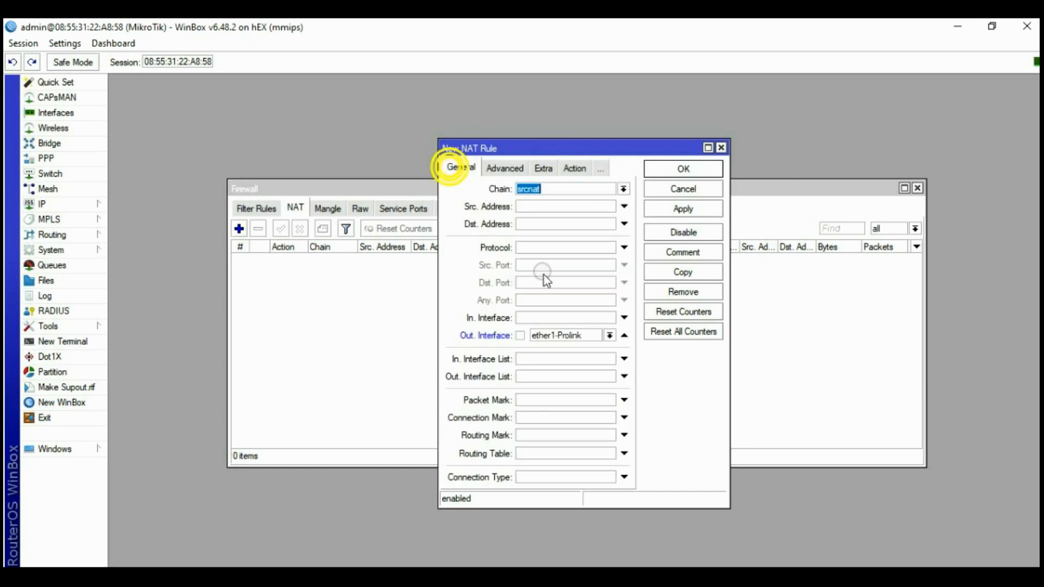
click(575, 168)
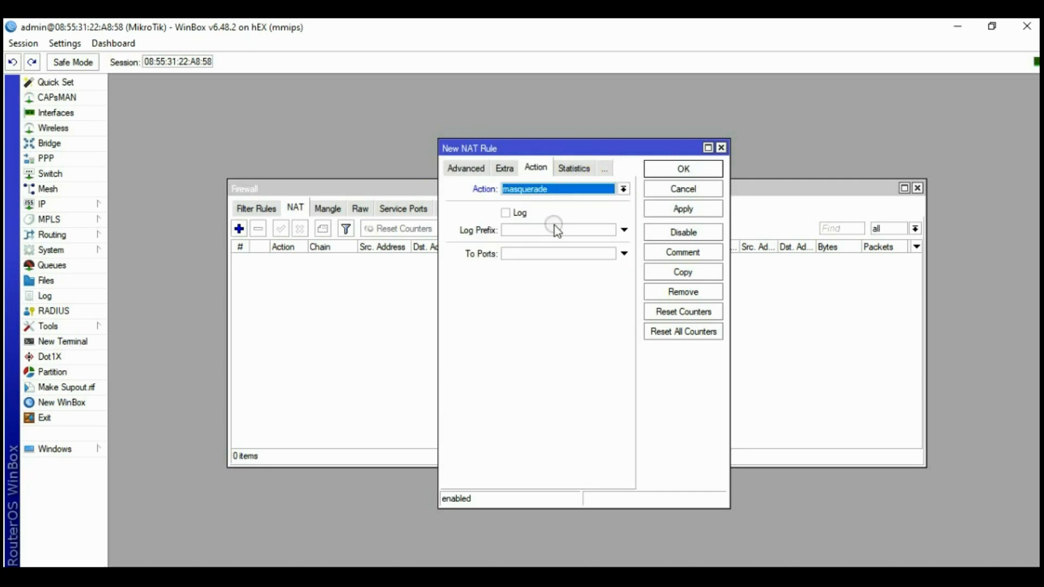
click(670, 210)
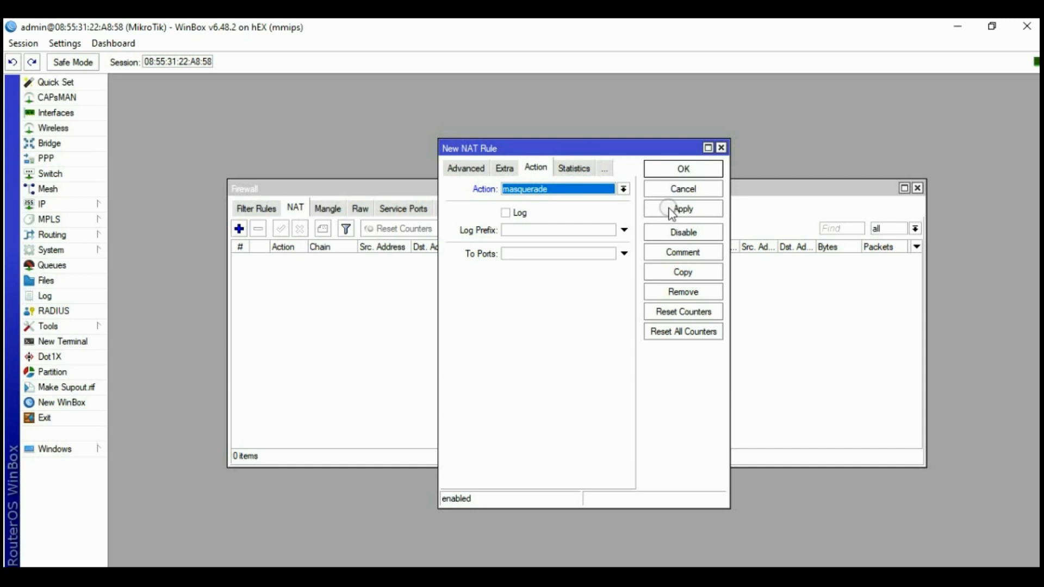
click(682, 168)
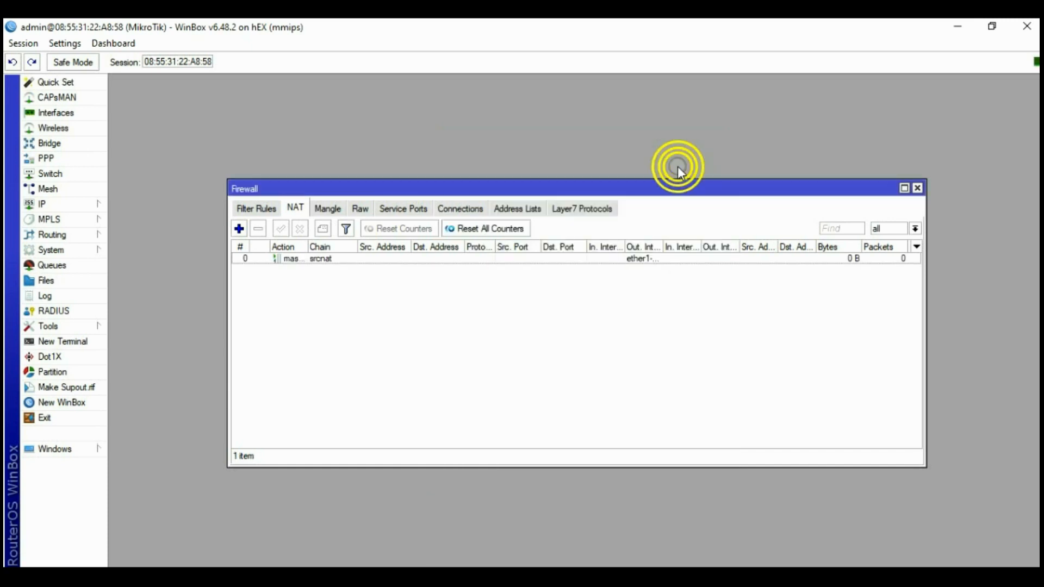
Add a NAT rule with Out. Interface ether2-Orbit and action masquerade
click(239, 229)
click(458, 170)
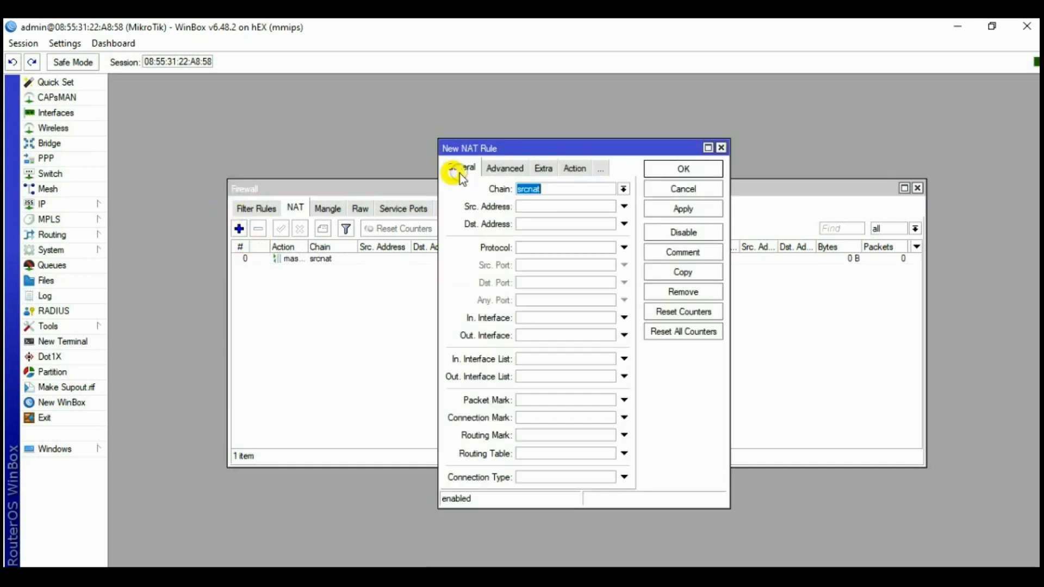
click(603, 336)
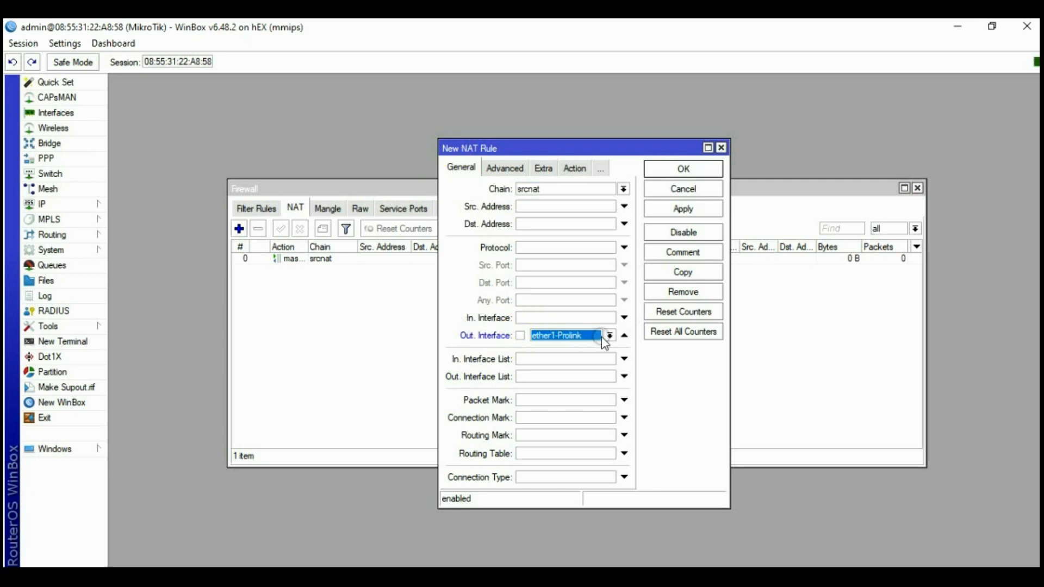
click(607, 336)
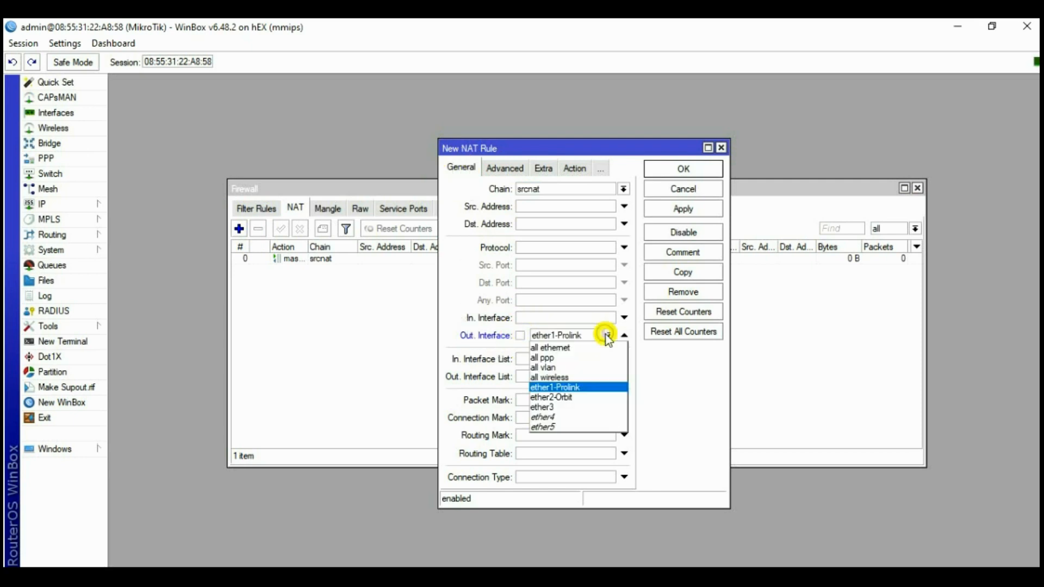
click(563, 401)
click(574, 169)
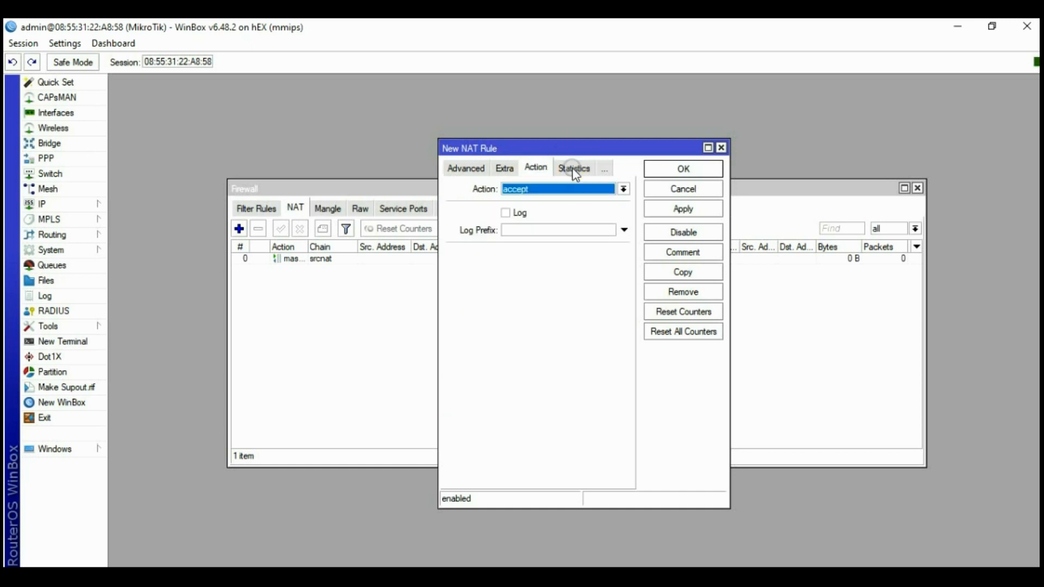
click(566, 187)
click(542, 261)
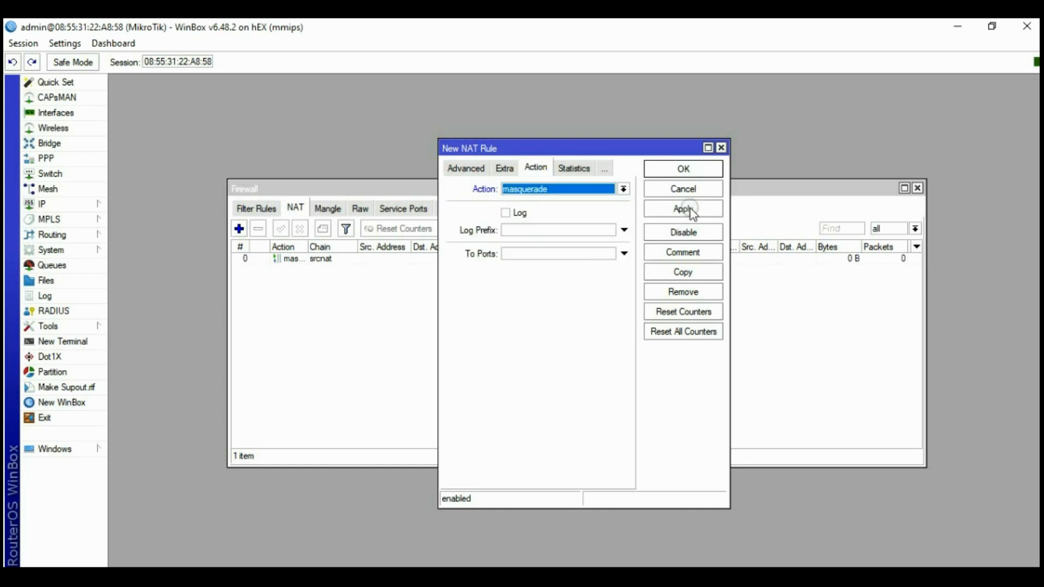
click(686, 208)
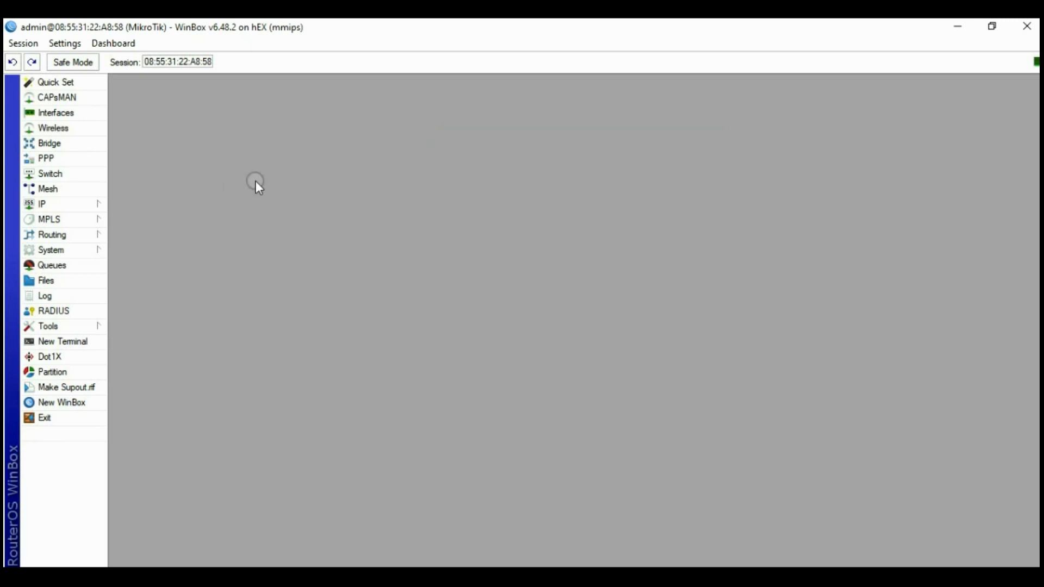
Create a new bridge named bridge1
click(59, 147)
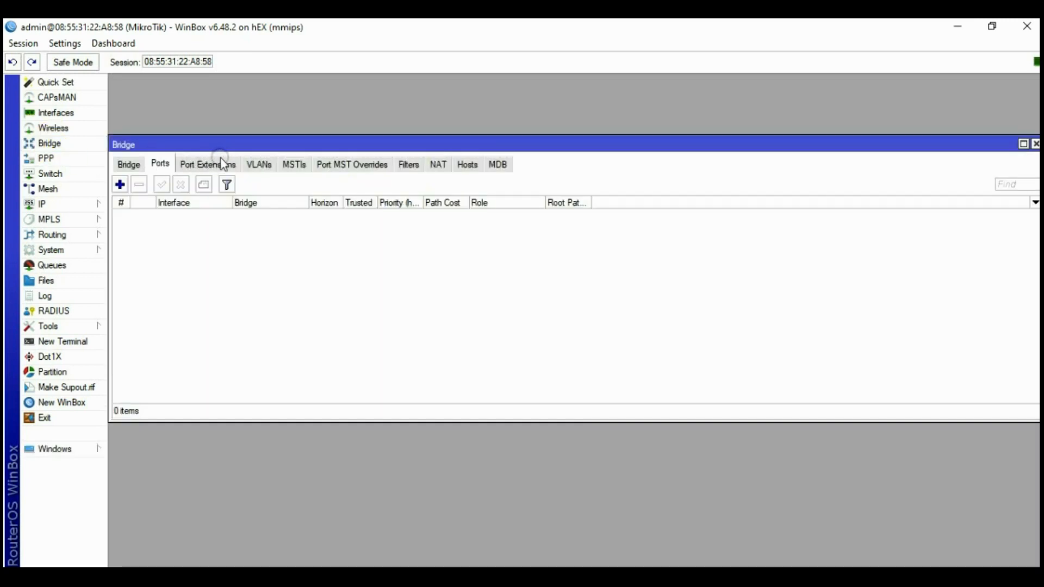
drag(277, 147, 311, 112)
click(163, 129)
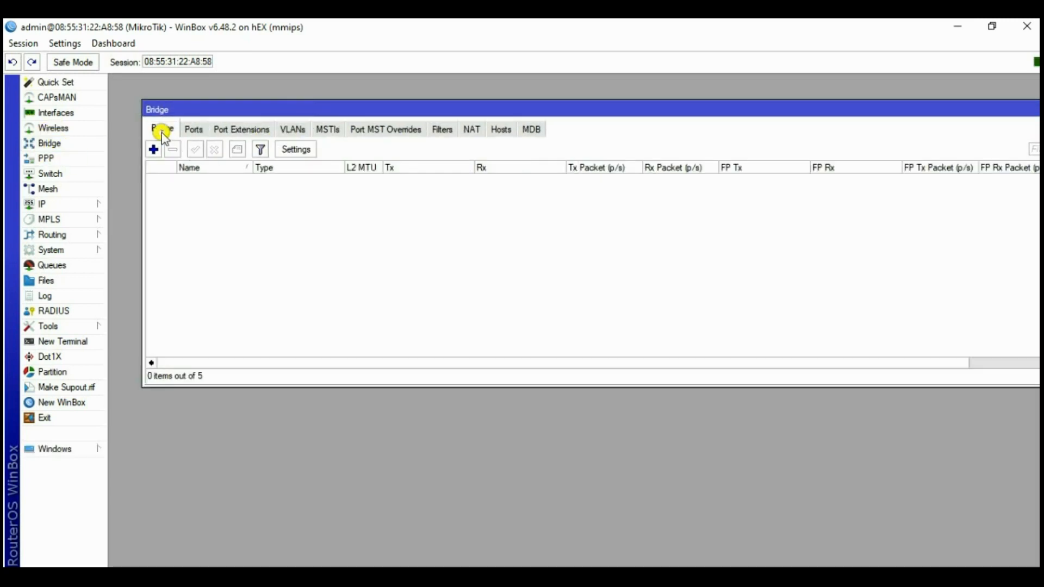
click(153, 149)
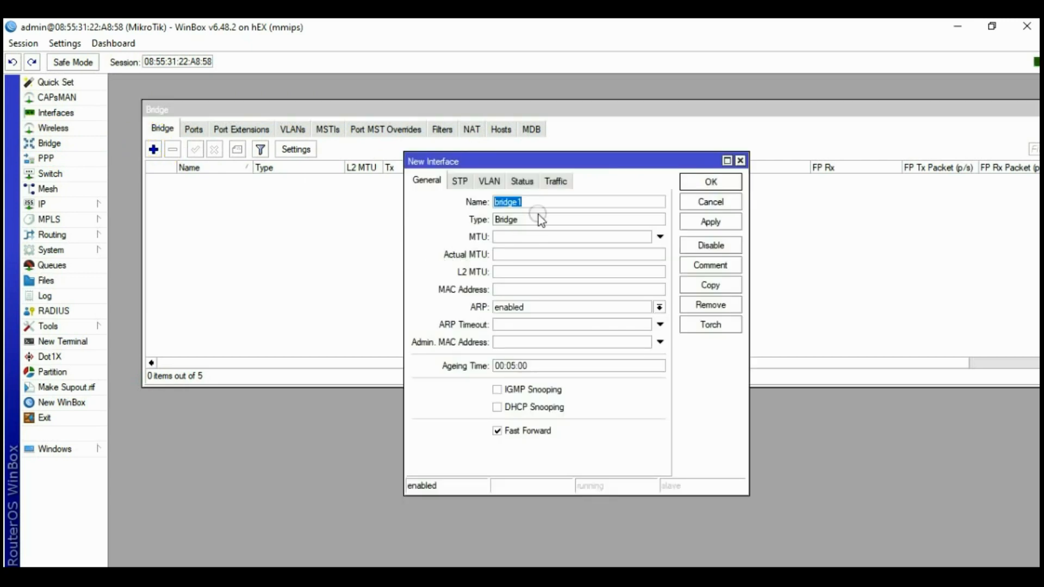
click(710, 222)
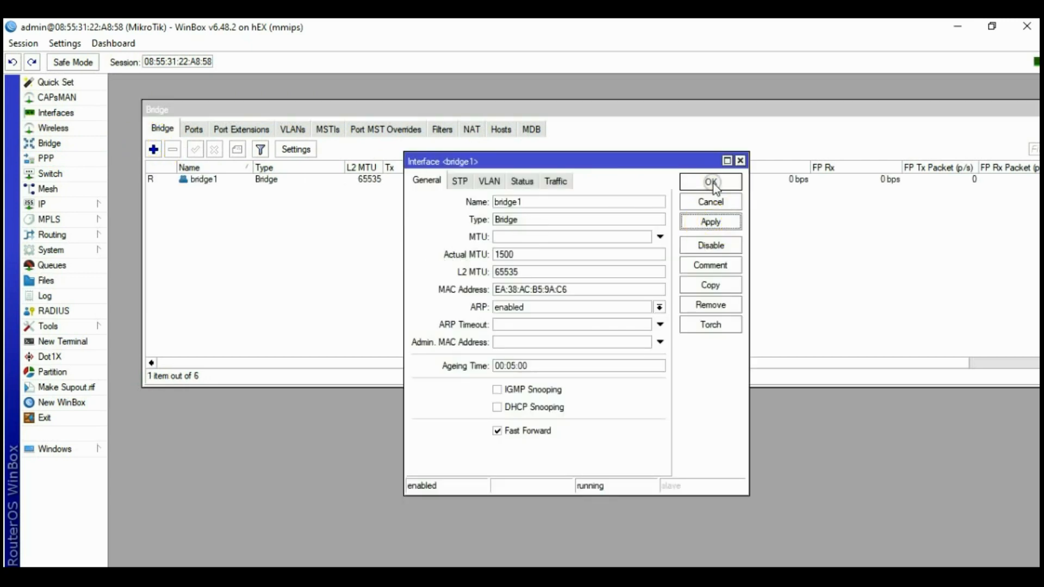
click(711, 182)
Add ether3 as a port of bridge1
click(194, 132)
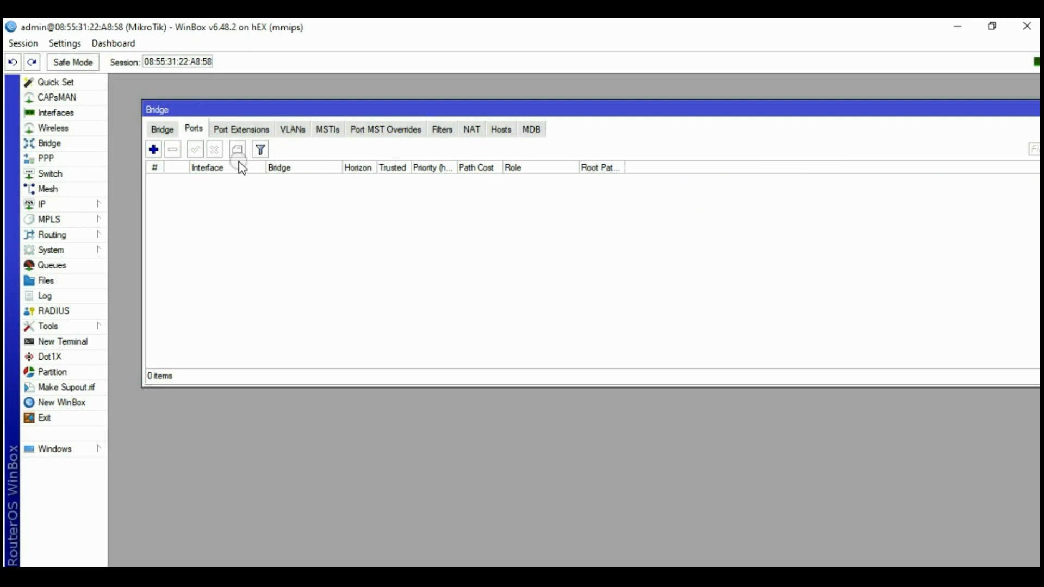
click(154, 149)
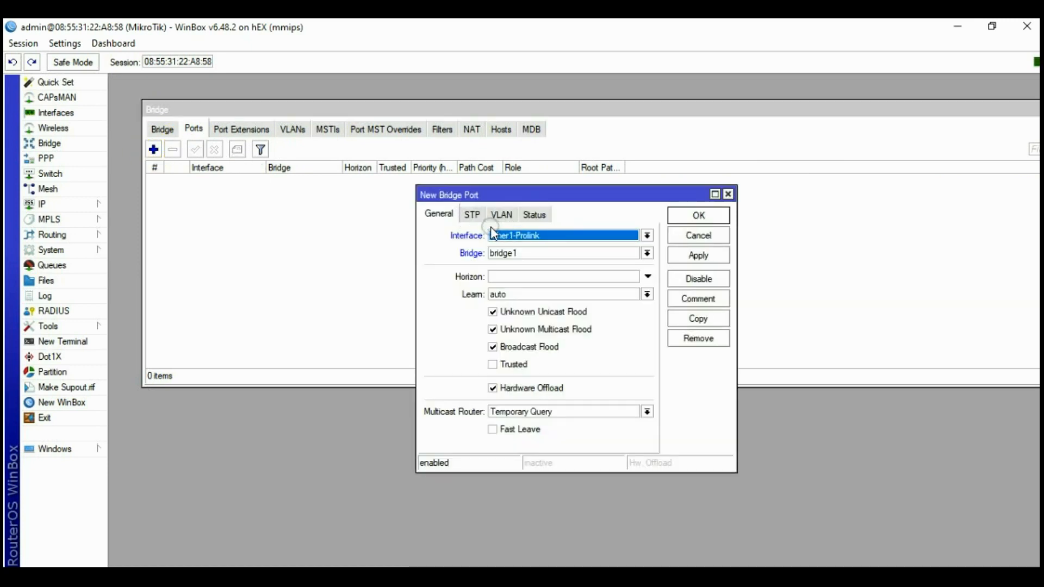
click(530, 239)
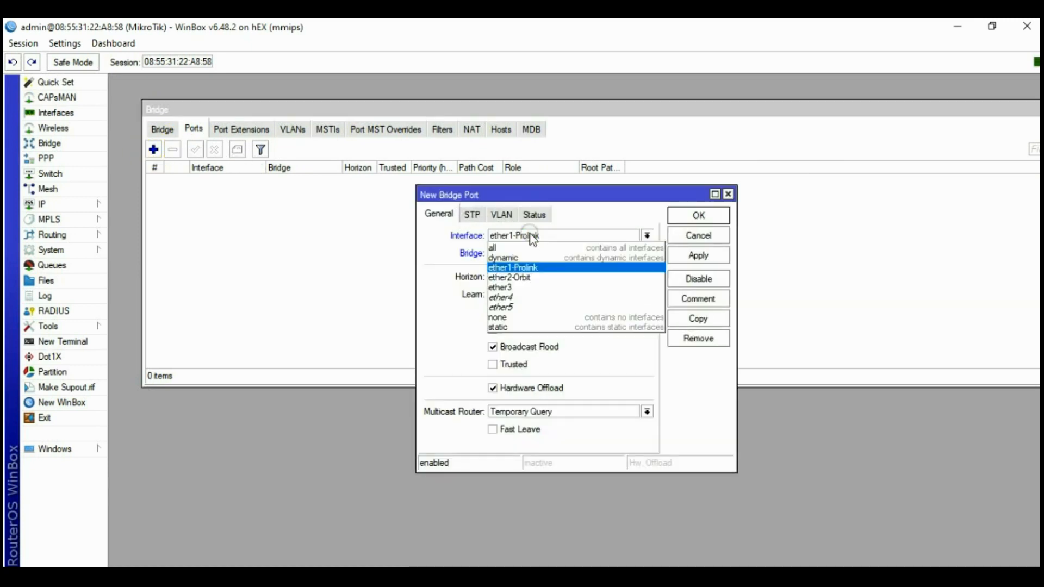
click(515, 287)
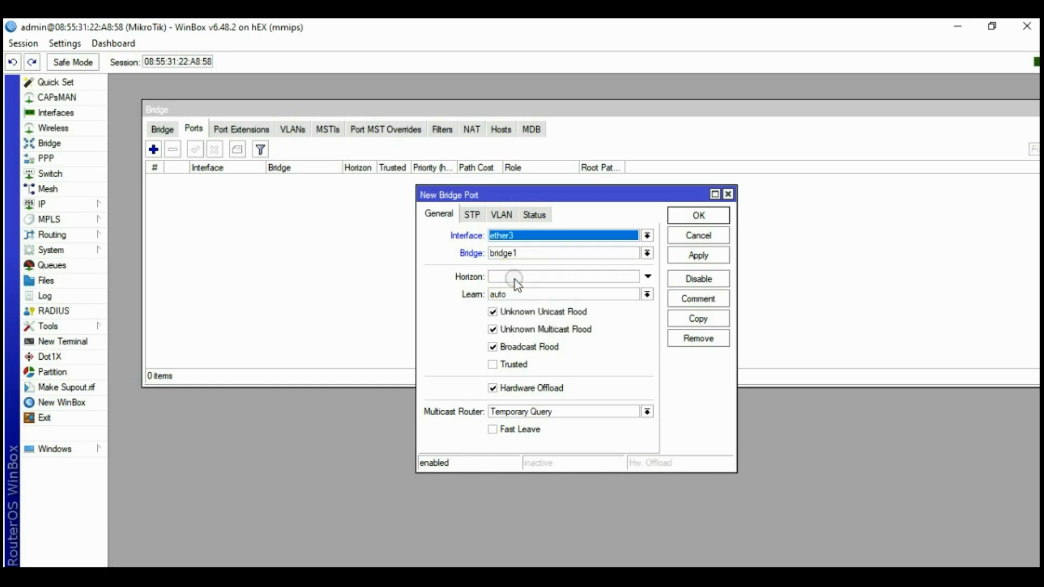
click(508, 254)
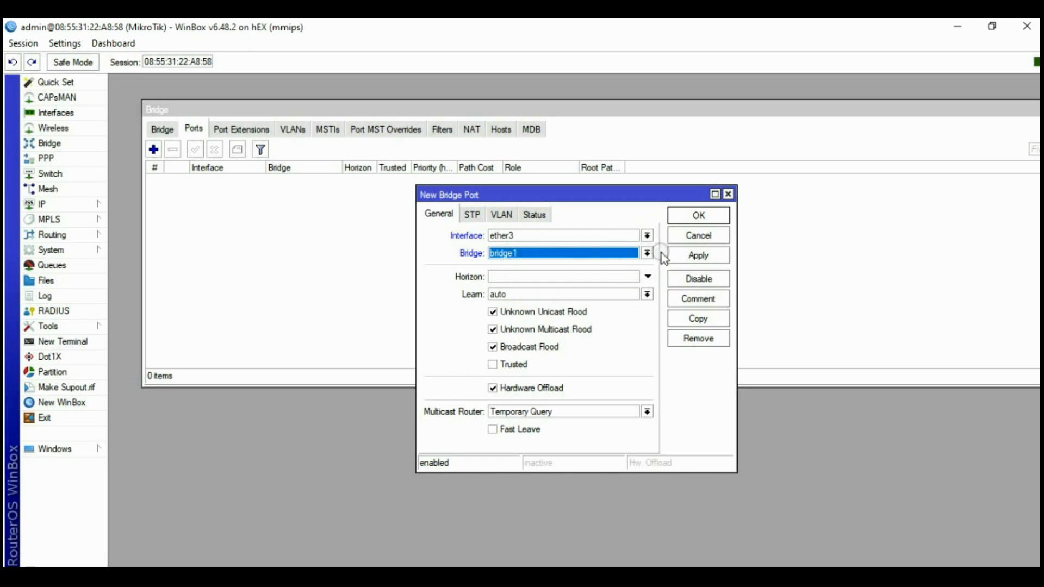
click(699, 256)
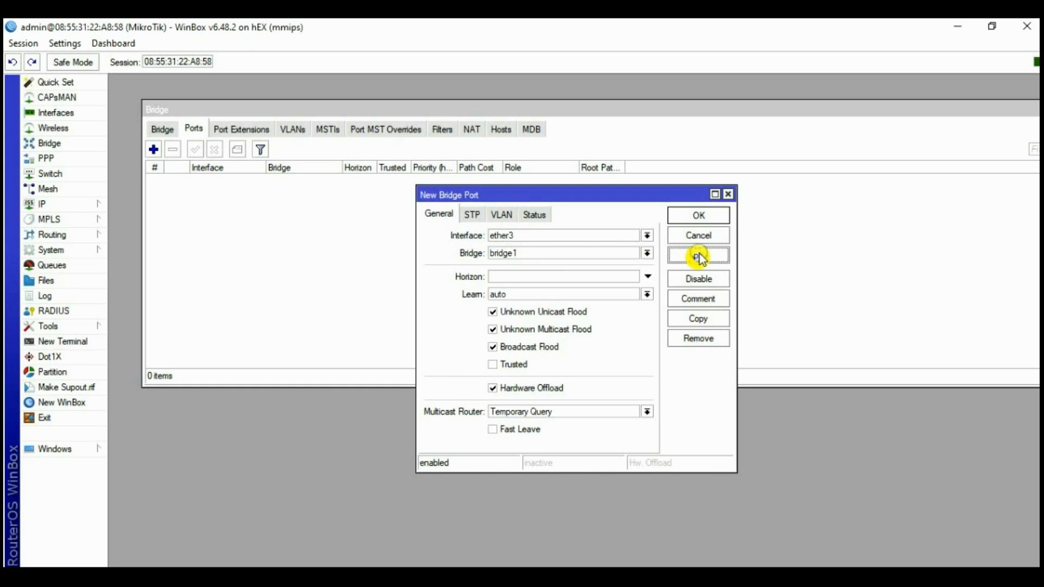
click(700, 216)
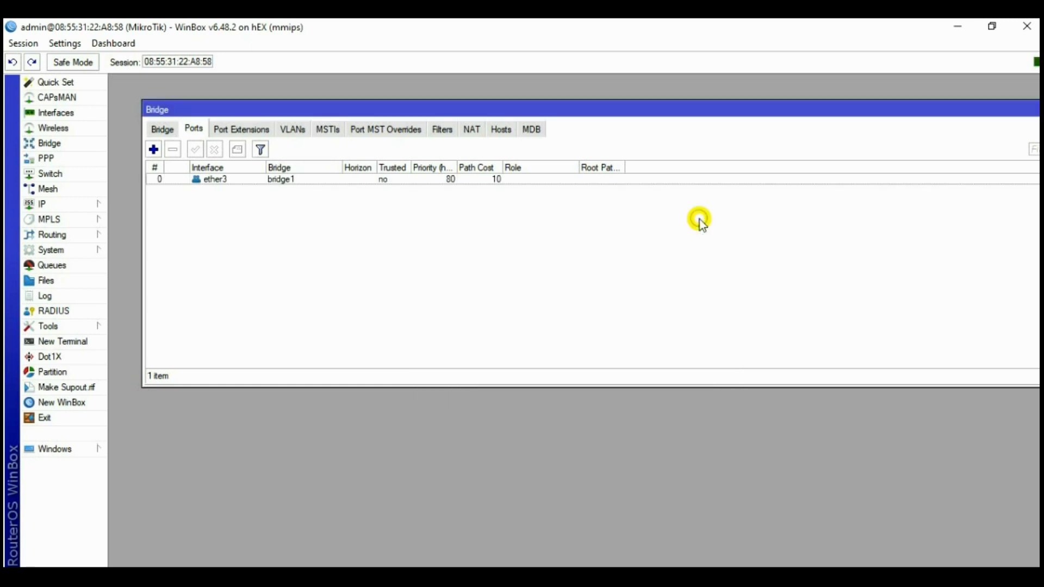
Add ether4 and ether5 as bridge1 ports, then close the Bridge window
click(153, 149)
click(515, 235)
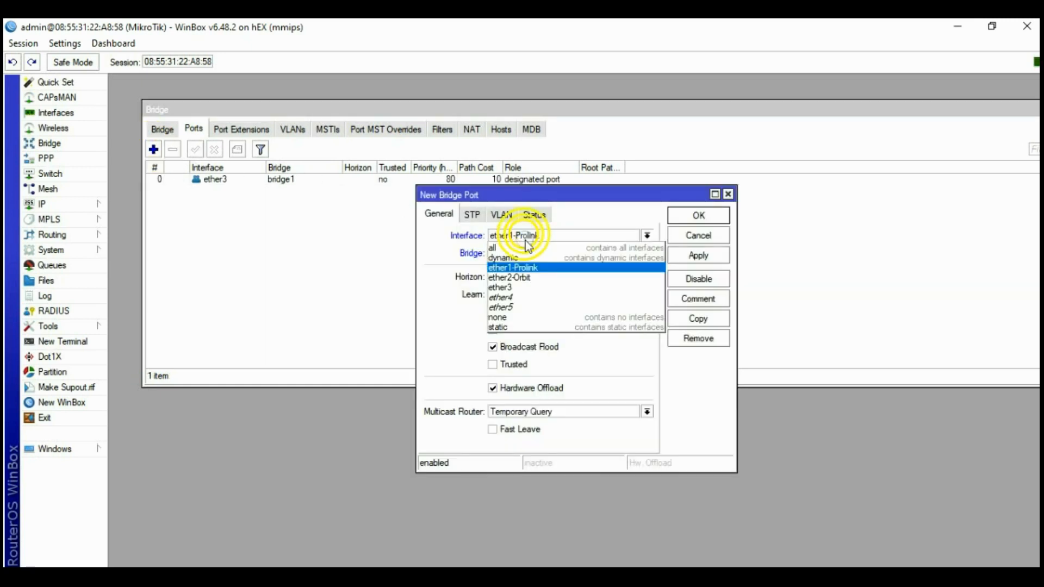
click(516, 298)
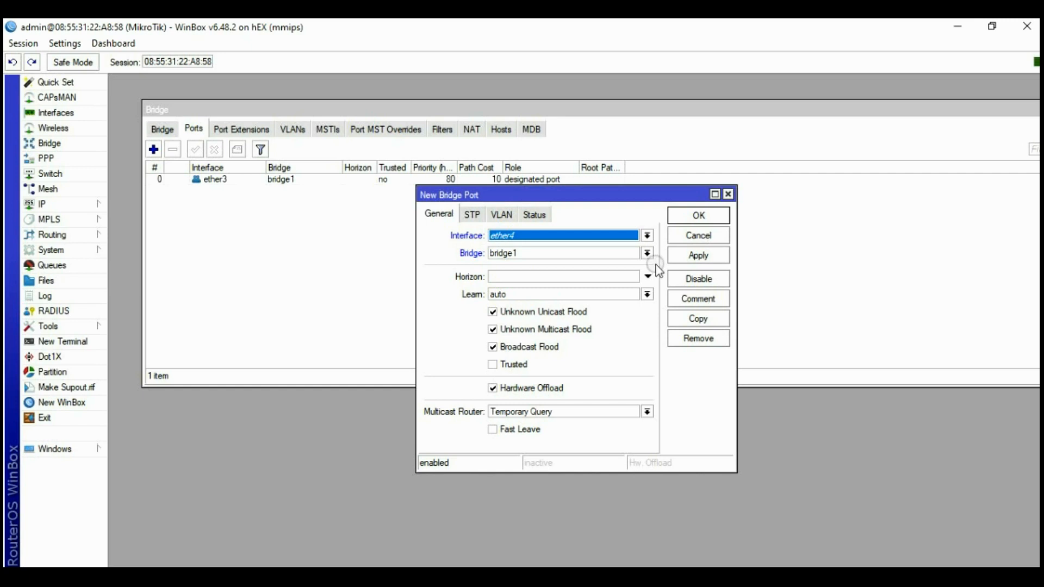
click(696, 256)
click(705, 220)
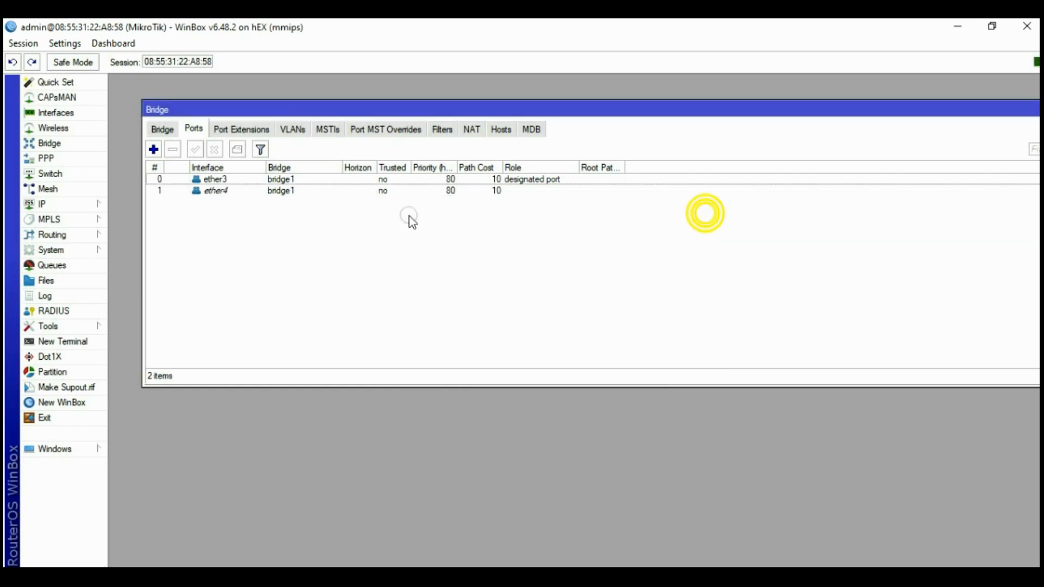
click(153, 149)
click(501, 236)
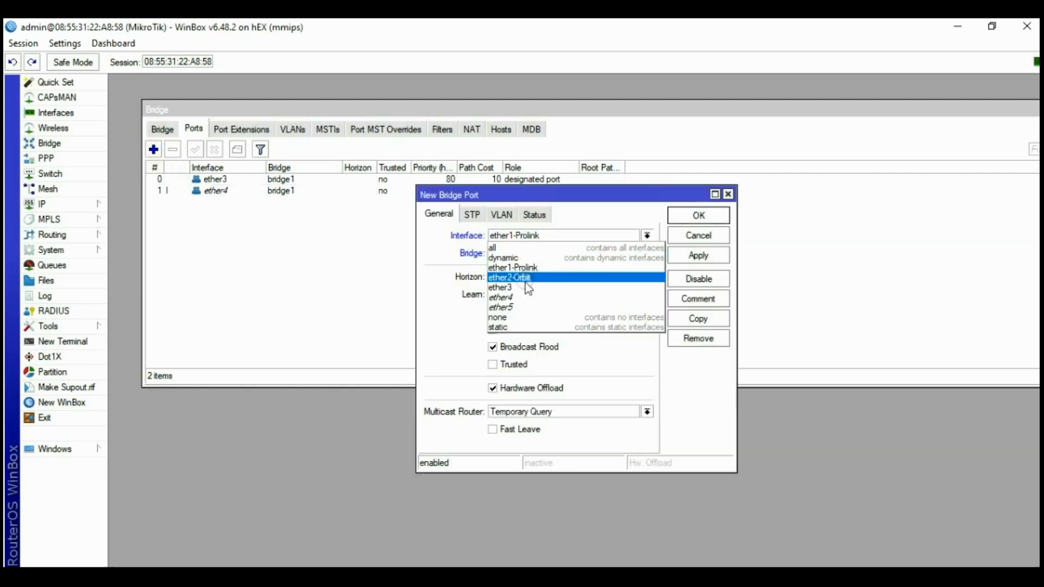
click(522, 308)
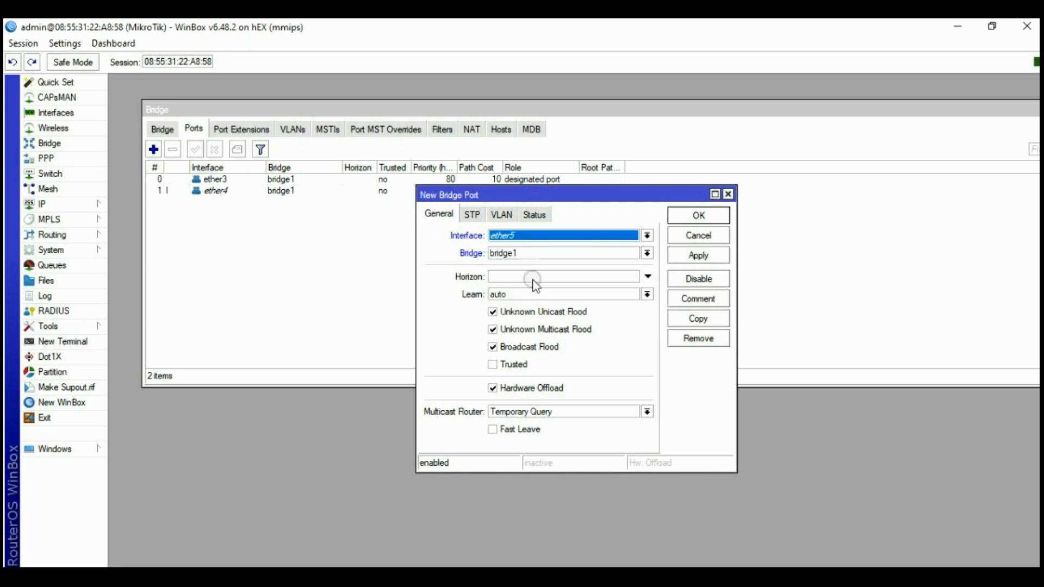
click(690, 255)
click(691, 217)
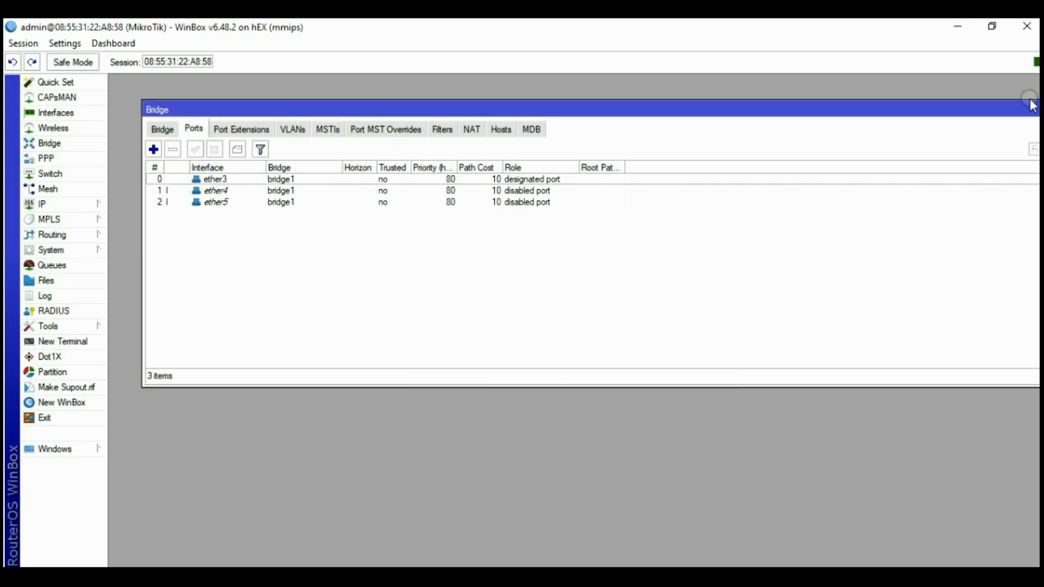
drag(1032, 106, 997, 108)
click(993, 112)
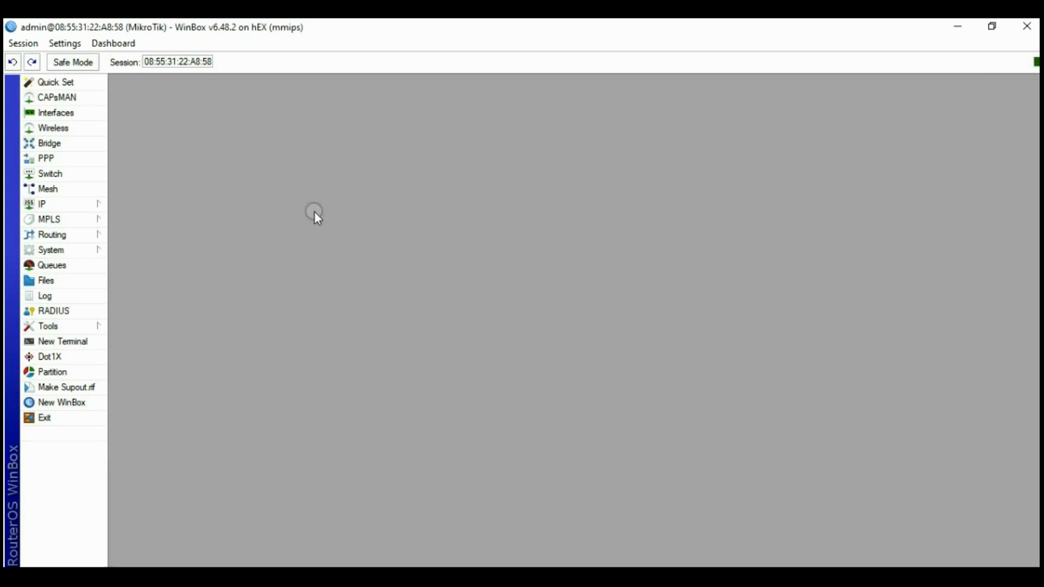
Add the address 10.10.10.1/24 on interface bridge1
click(61, 203)
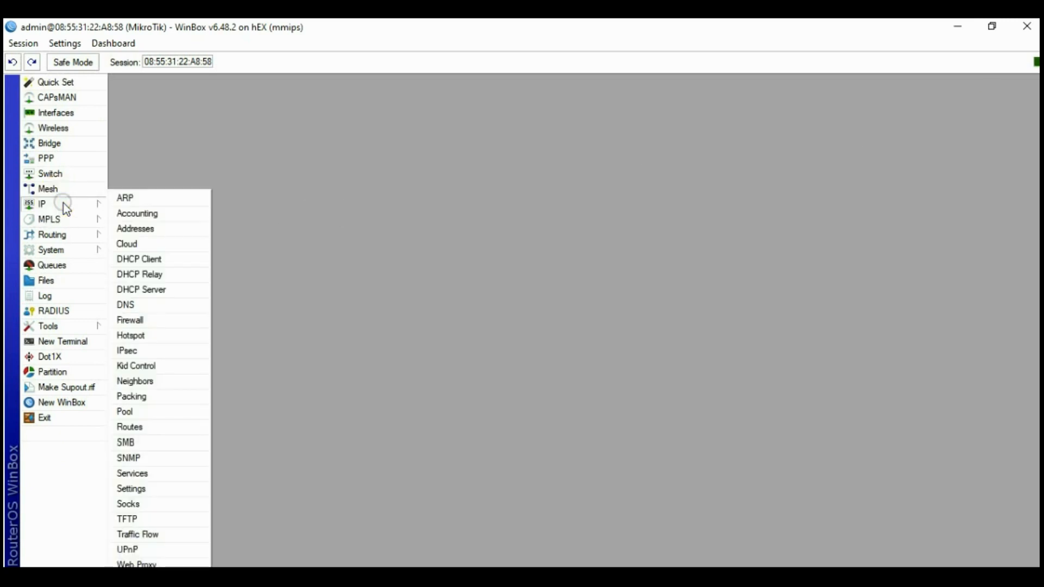
click(155, 230)
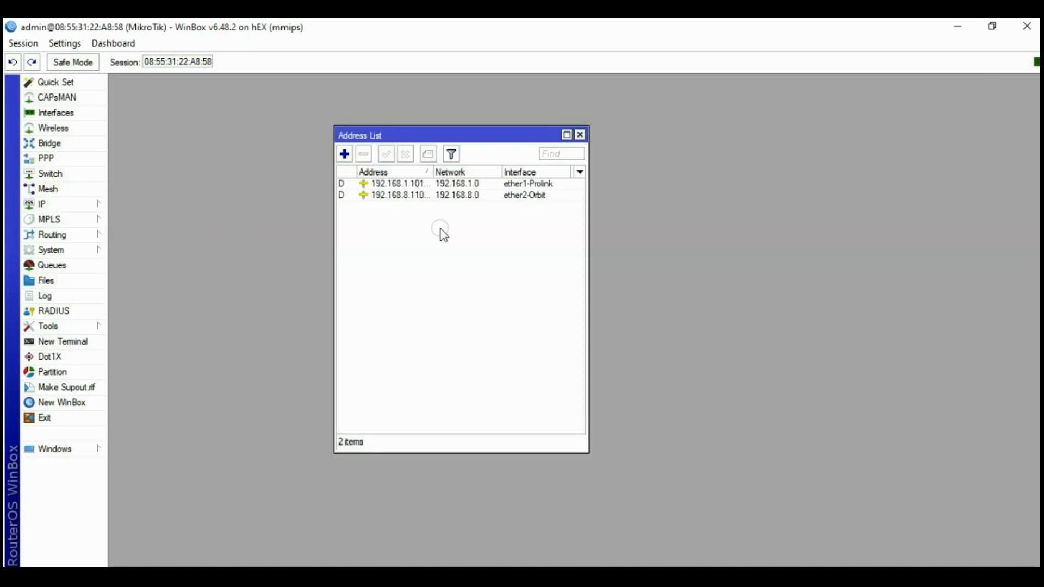
click(344, 155)
text(10.10.10.1/24)
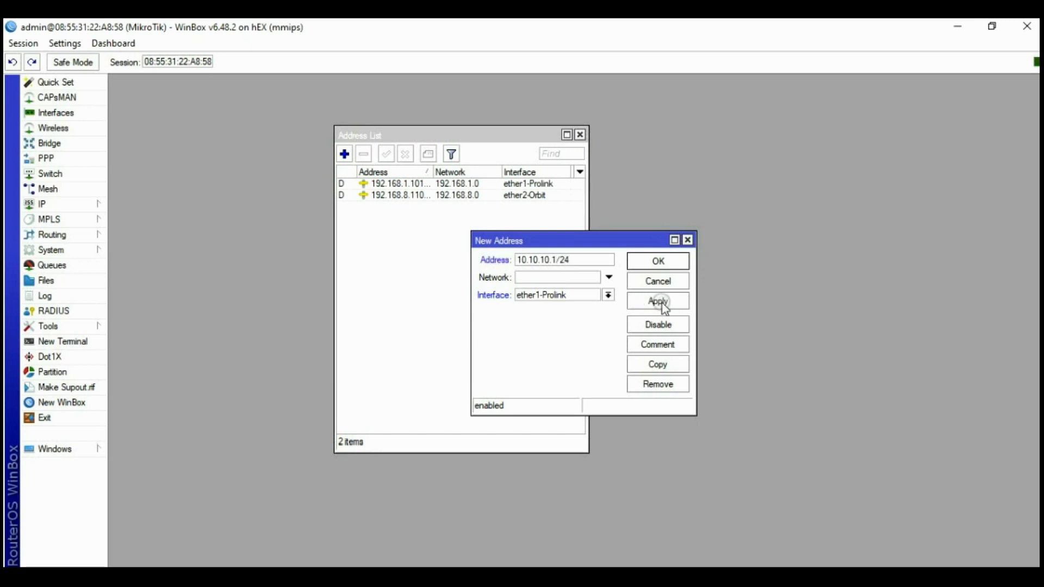
click(608, 296)
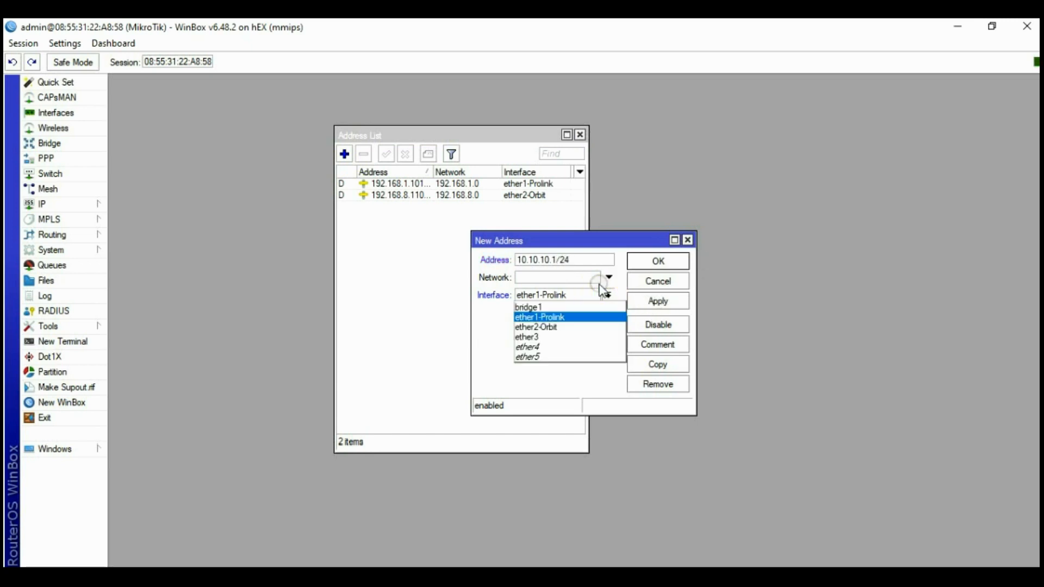
click(526, 306)
click(645, 305)
click(658, 262)
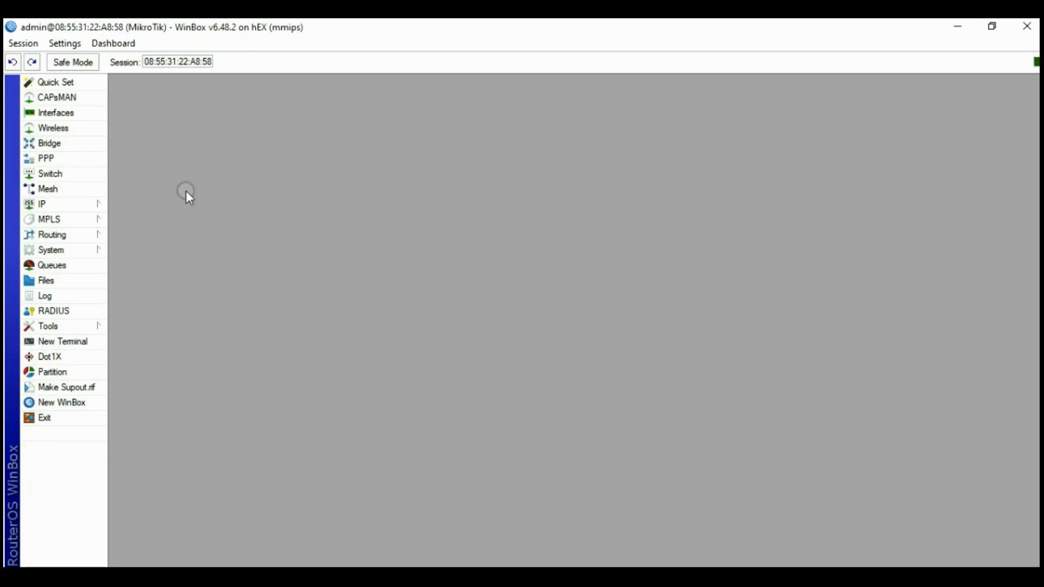
Start Hotspot Setup on bridge1, accepting the local address and pool 10.10.10.2–10.10.10.254
click(76, 202)
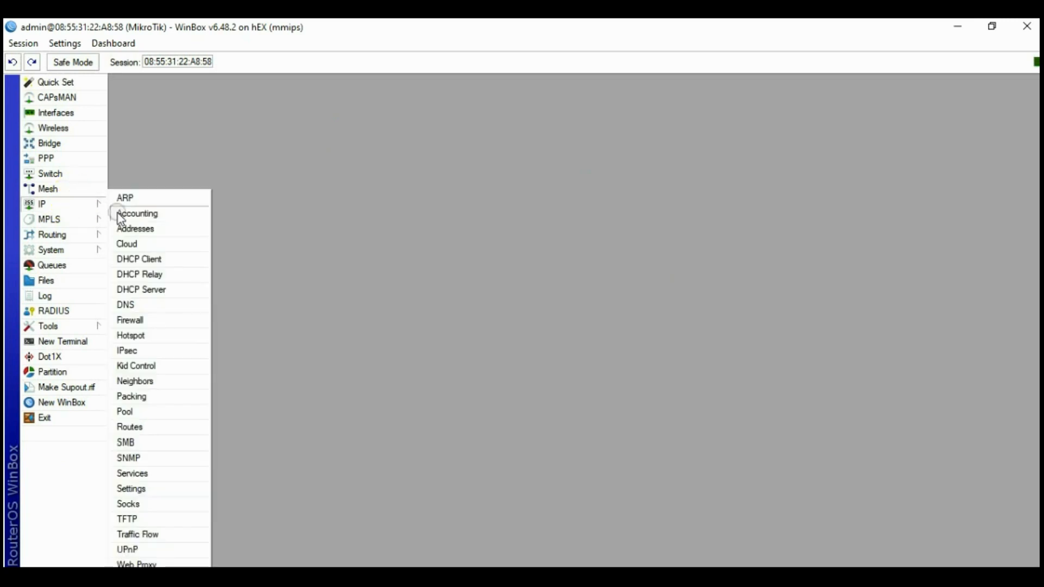
click(156, 337)
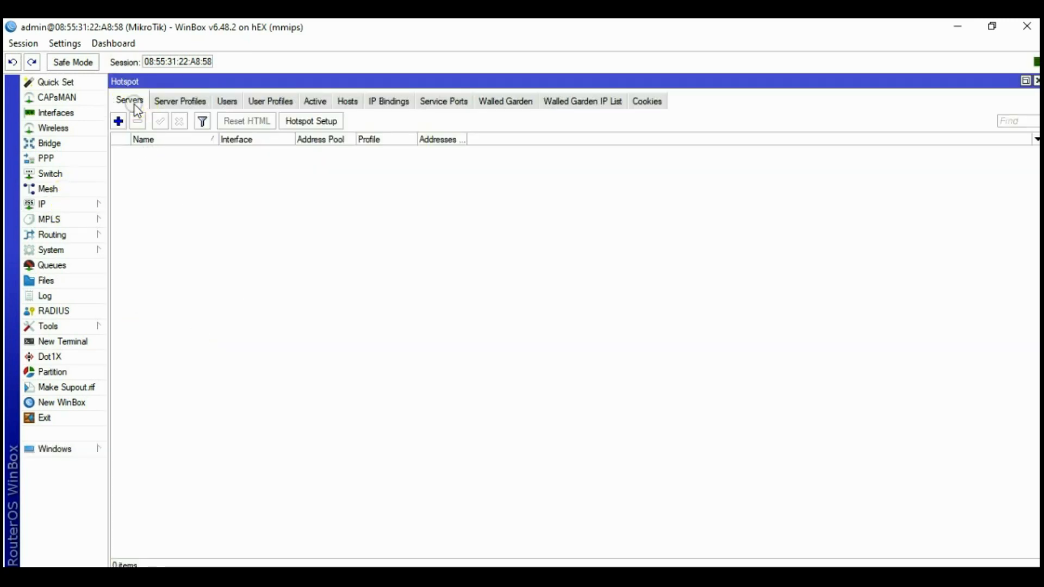
click(327, 124)
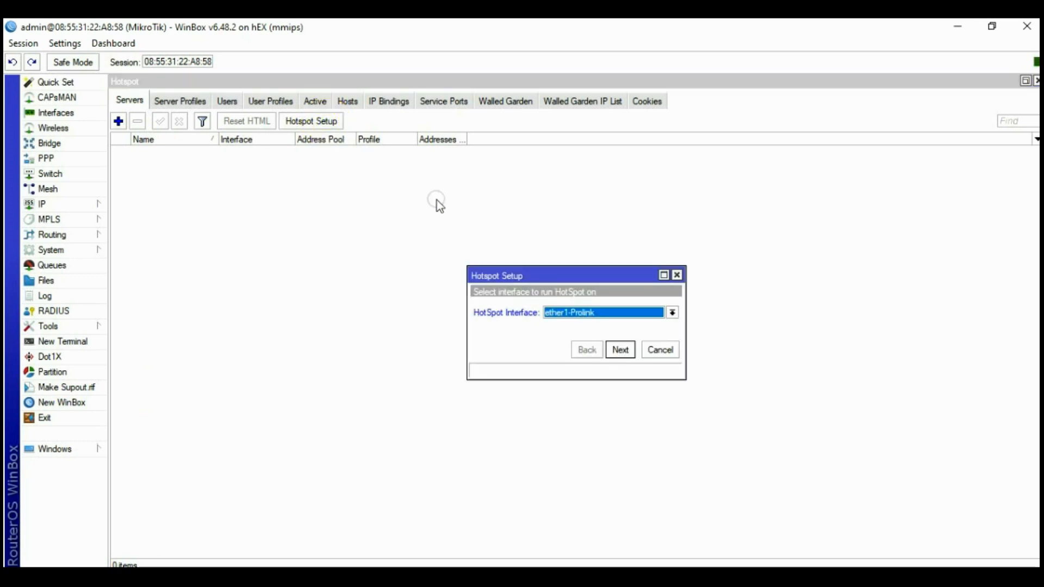
click(577, 323)
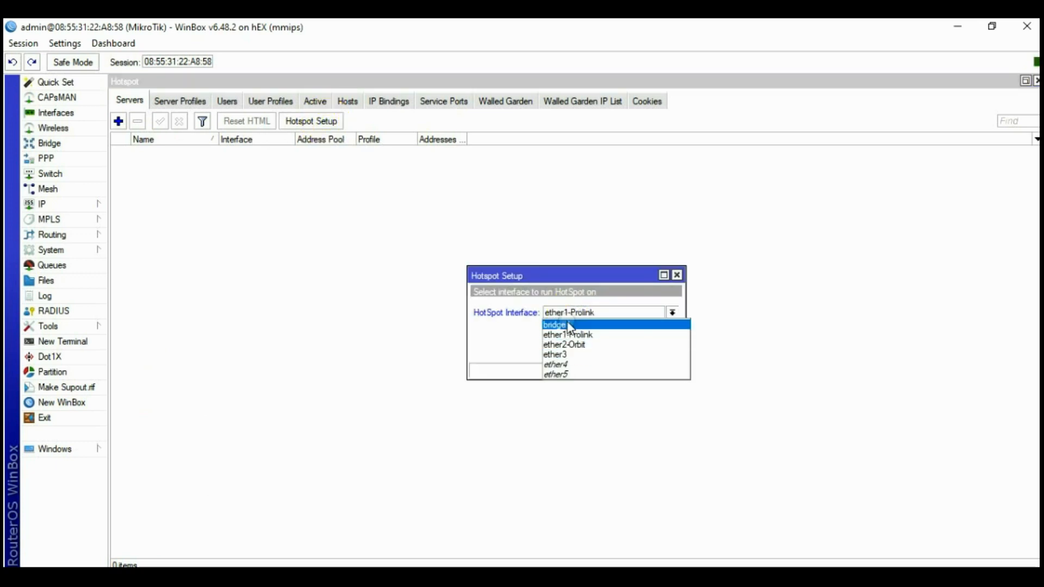
click(570, 325)
click(620, 350)
click(623, 350)
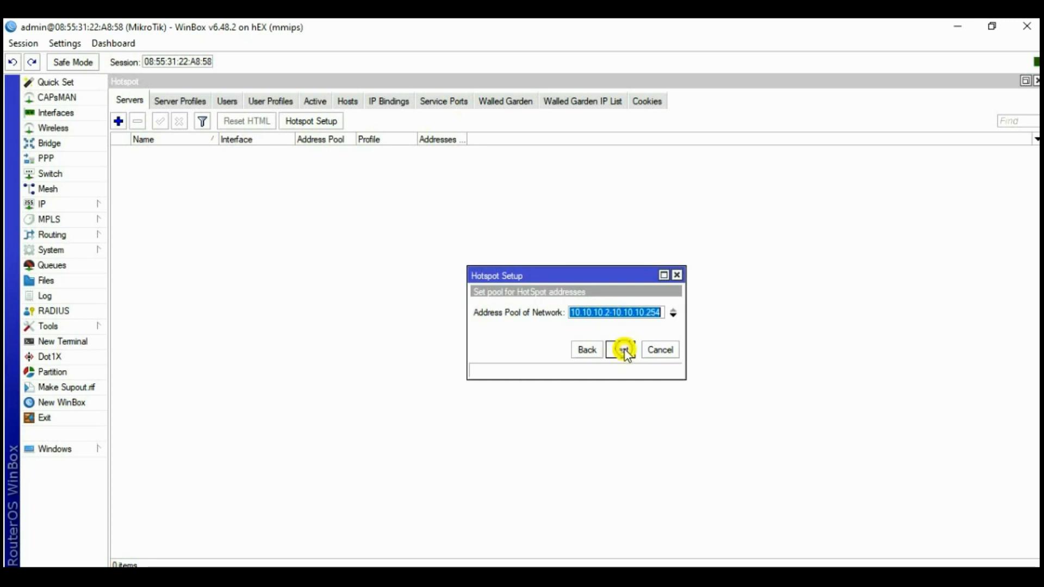
click(622, 351)
Finish the wizard with no certificate or SMTP, DNS 8.8.8.8/8.8.4.4, and a local user
click(622, 351)
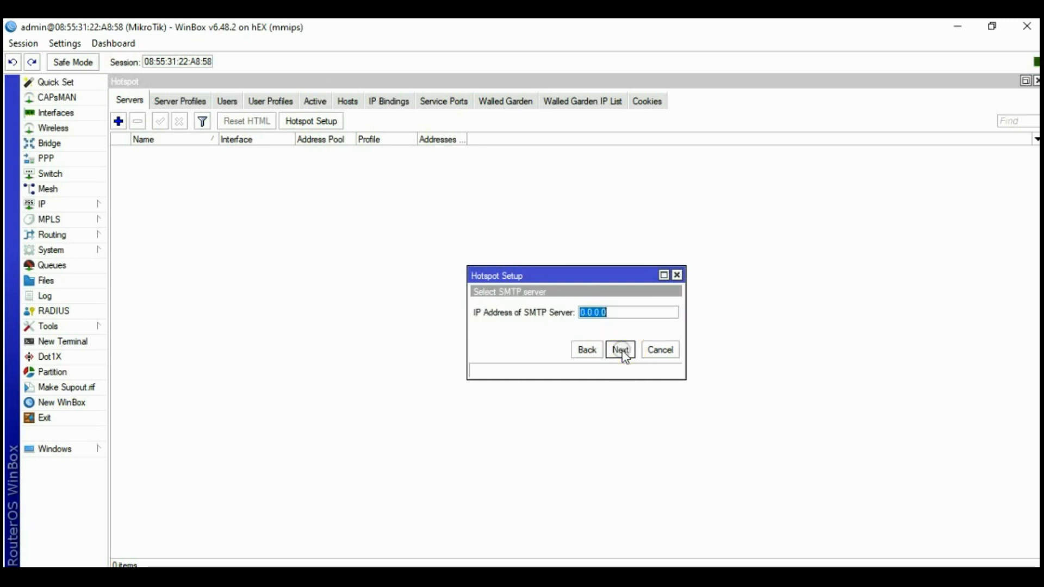
click(621, 351)
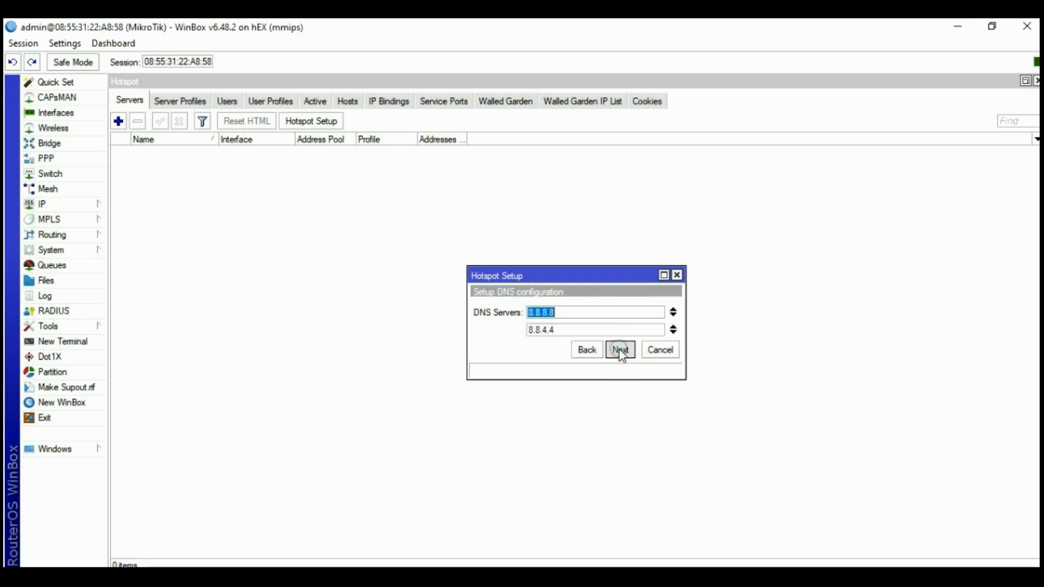
click(621, 350)
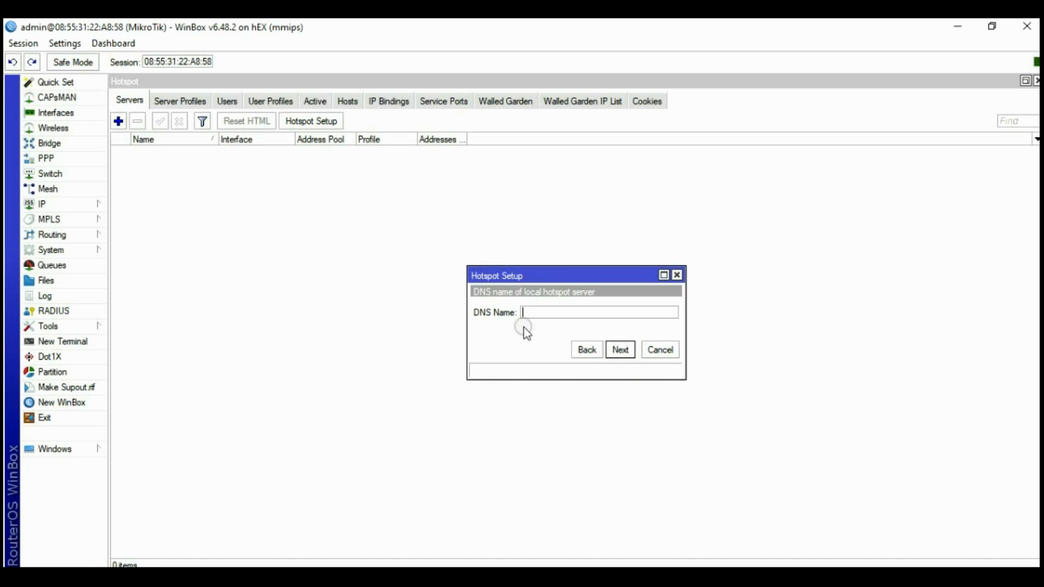
click(620, 350)
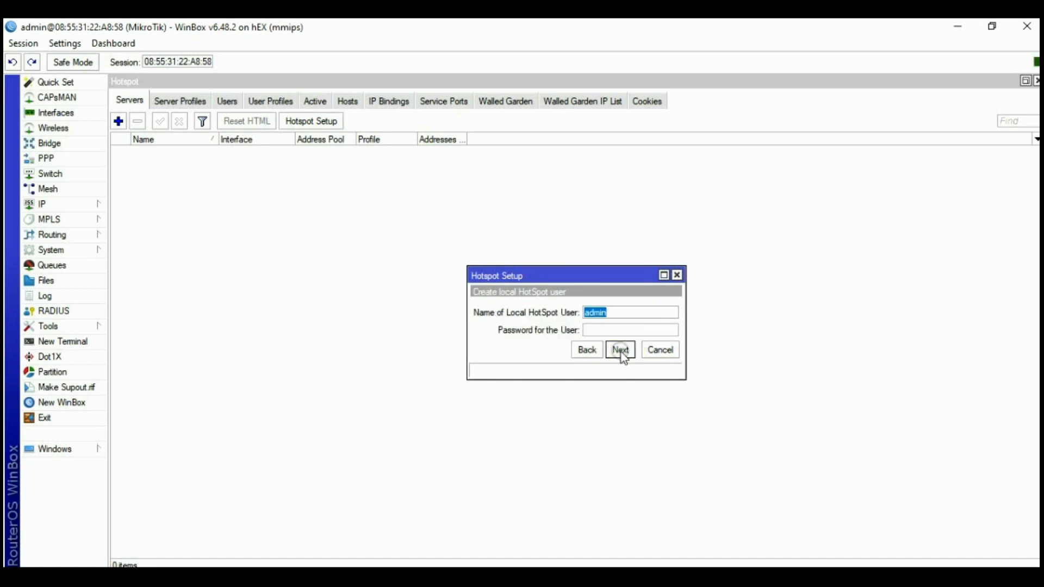
click(621, 351)
click(579, 319)
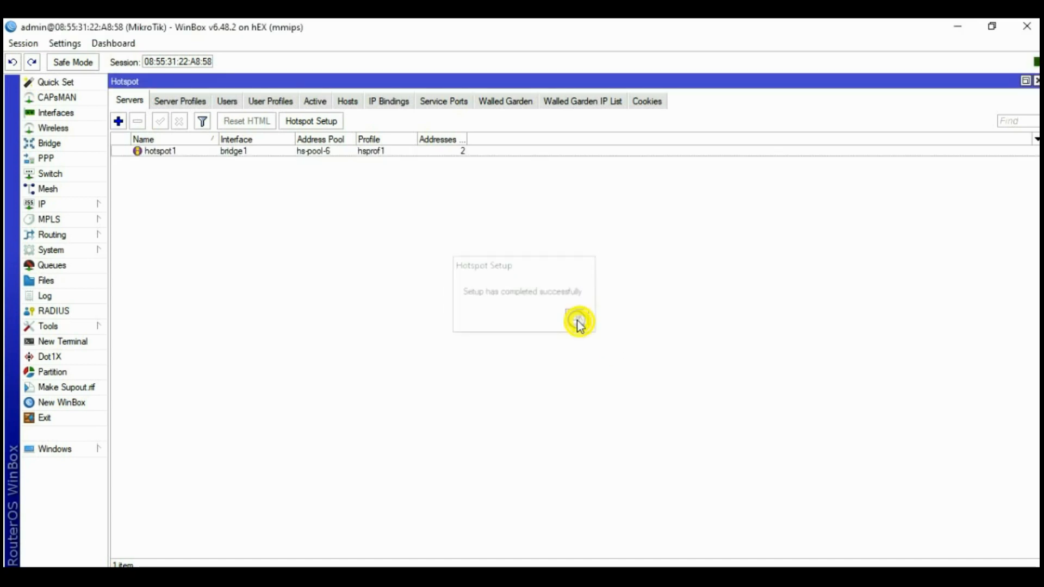
click(227, 101)
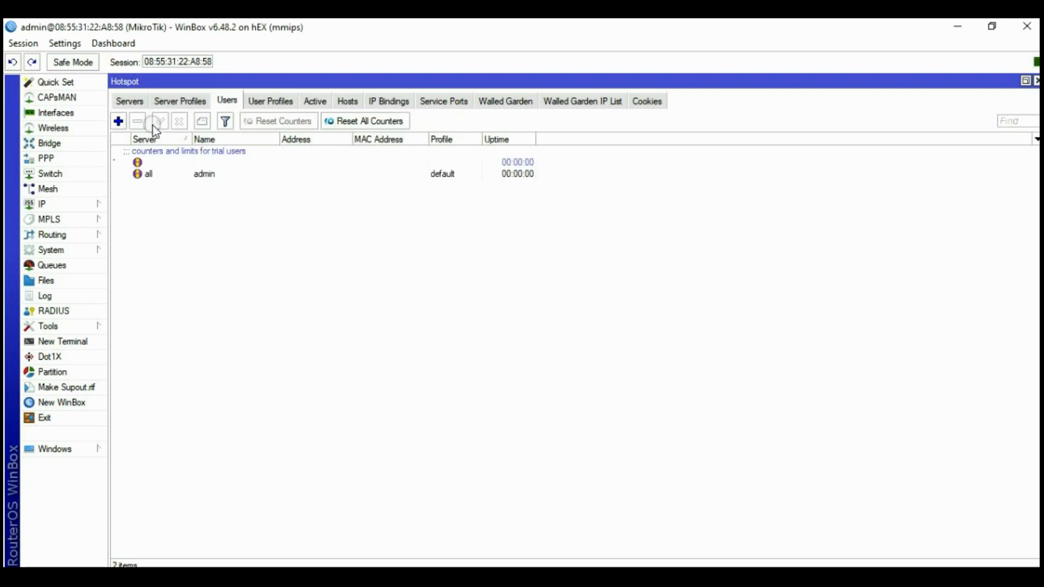
Add hotspot user user1 with its password and save it
click(119, 121)
click(526, 297)
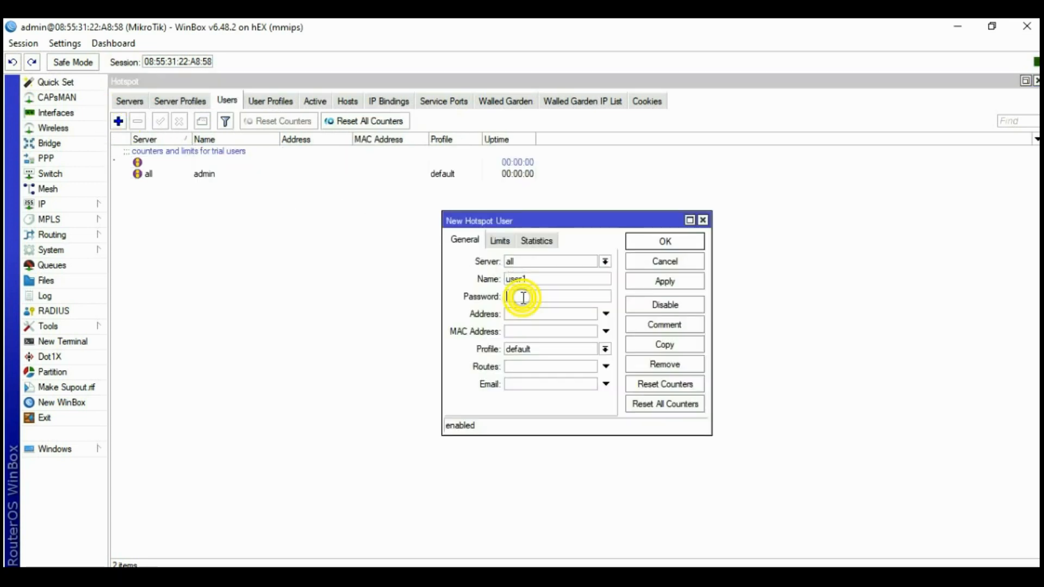
text(123)
click(654, 283)
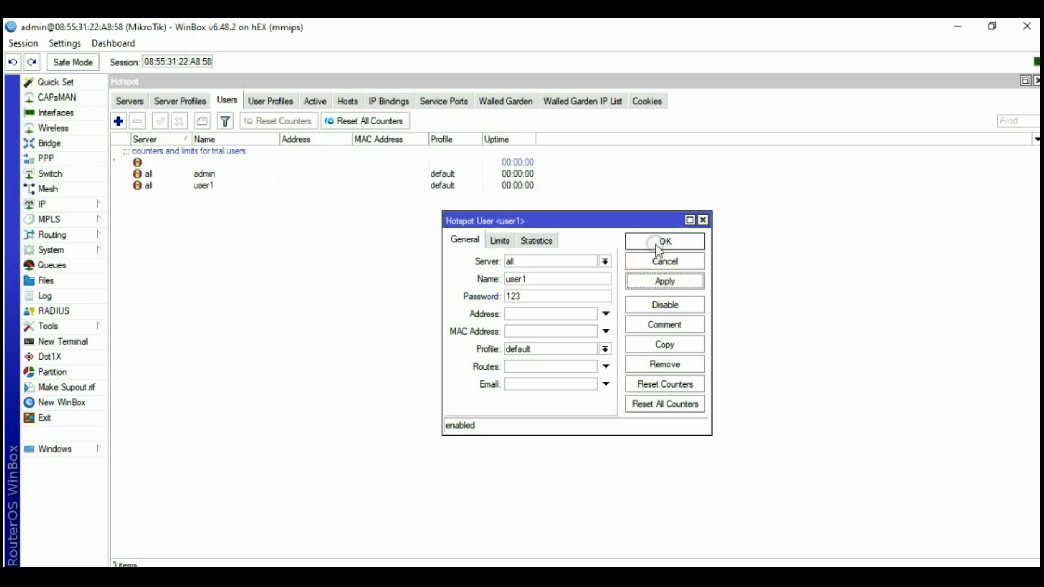
click(658, 243)
Add hotspot user user2 with its password and save it
click(117, 121)
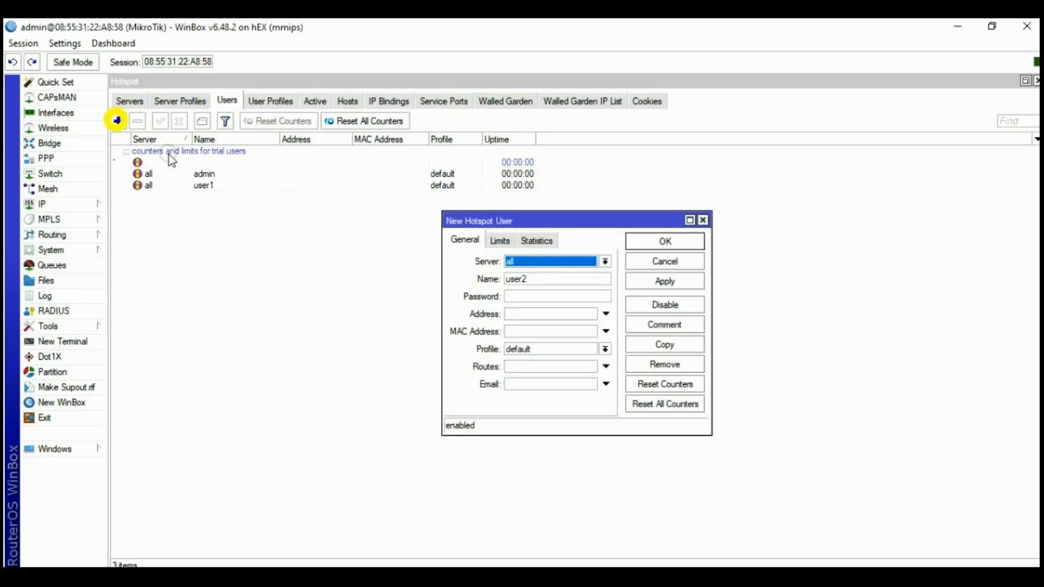
click(521, 295)
text(123)
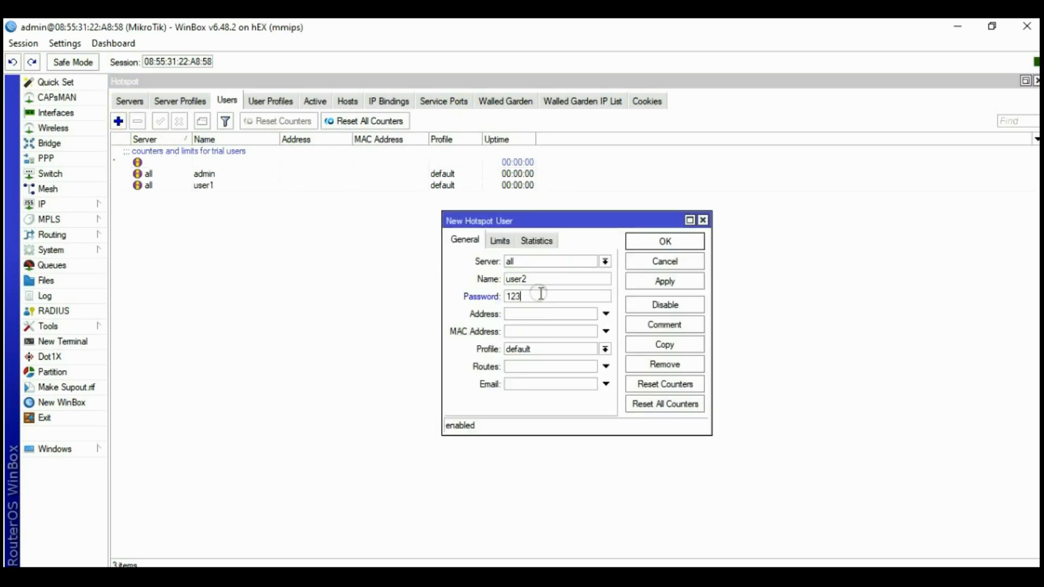
click(664, 283)
click(665, 241)
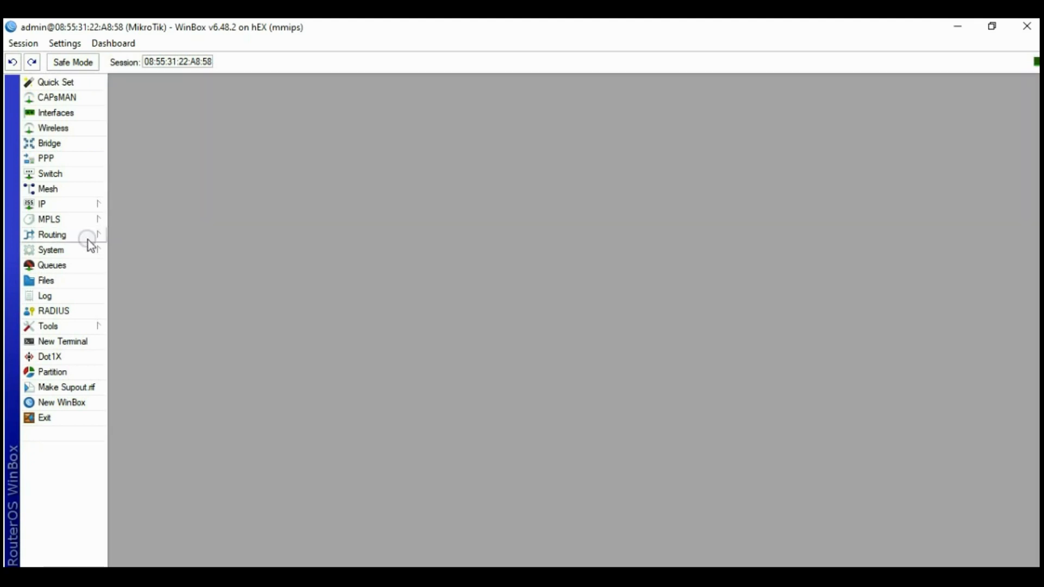
Reboot the router, then reconnect to neighbor 10.10.10.1 once it reappears
click(66, 251)
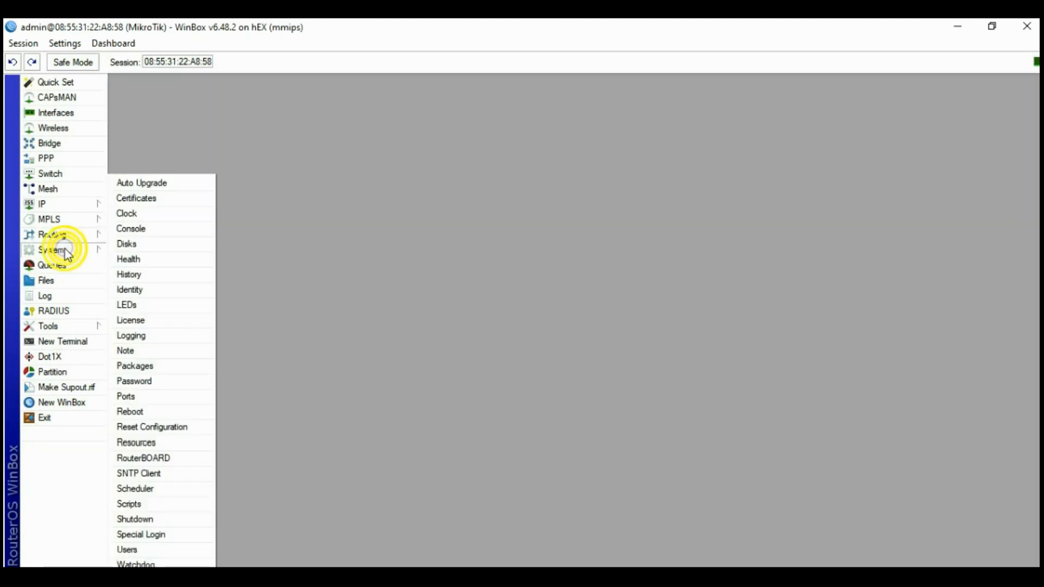
click(126, 411)
click(553, 322)
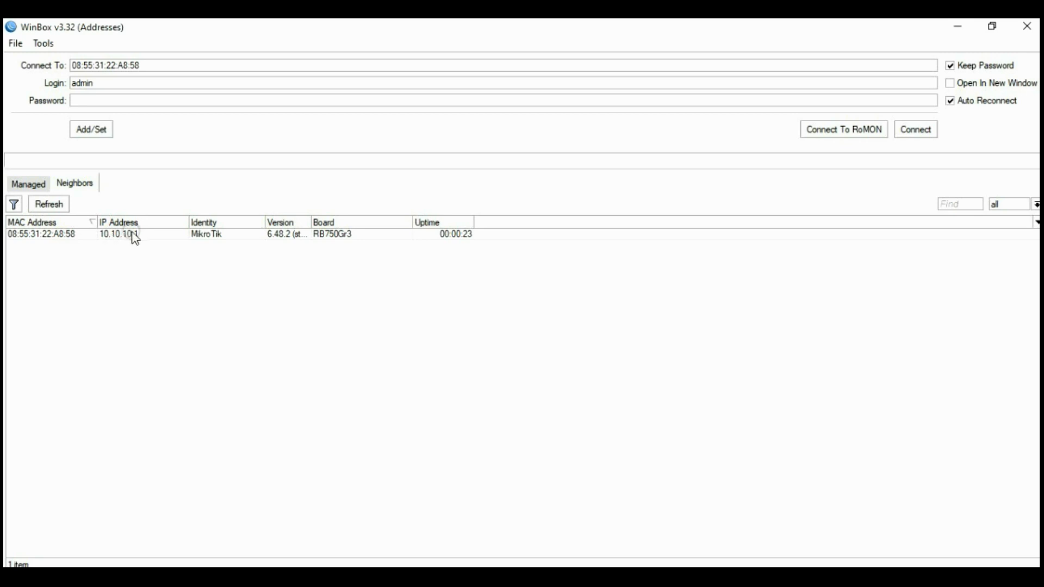
click(38, 235)
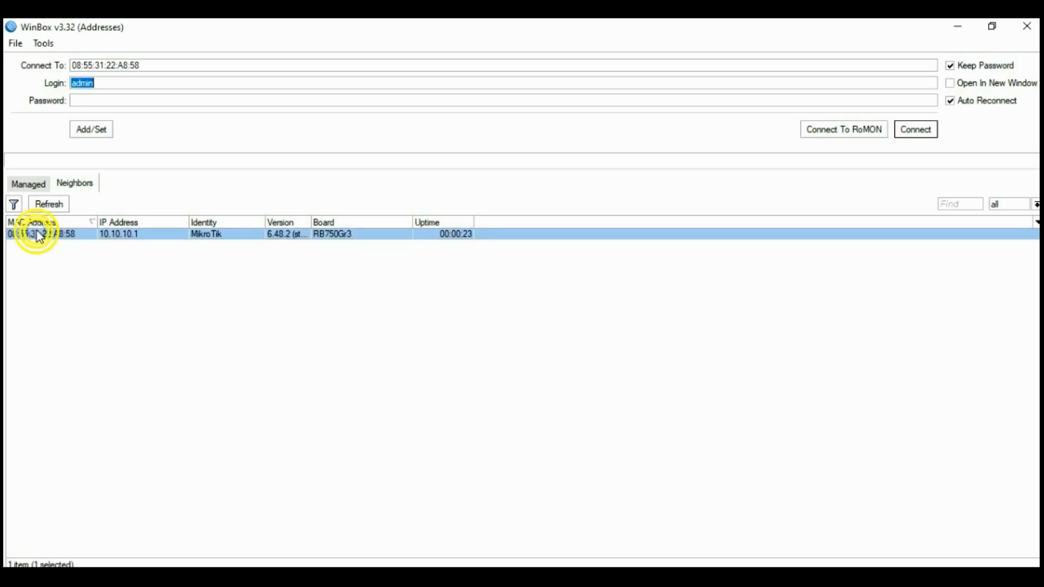
click(924, 129)
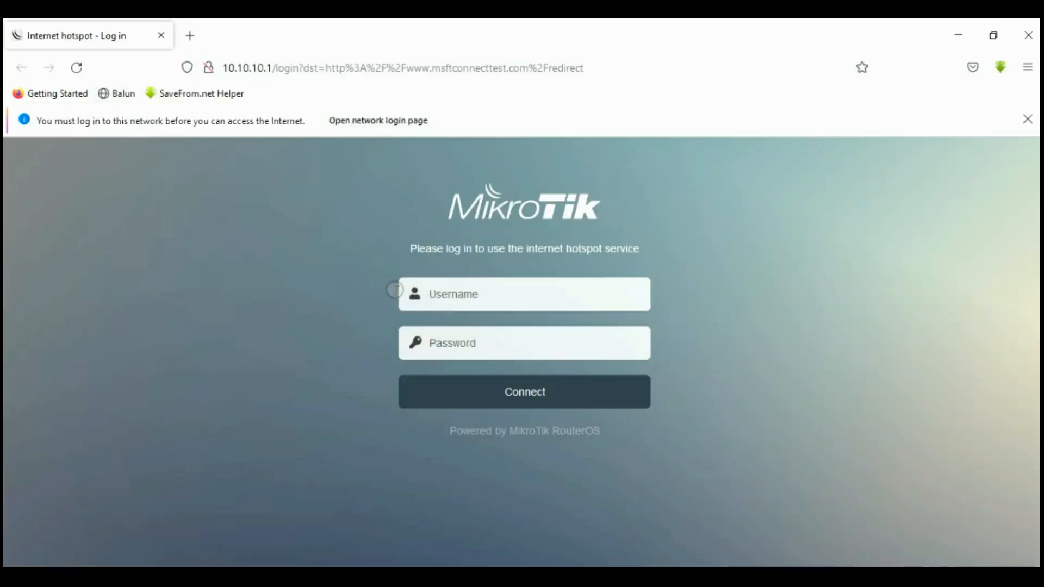
Log in on the hotspot page with username admin
click(442, 297)
text(adm)
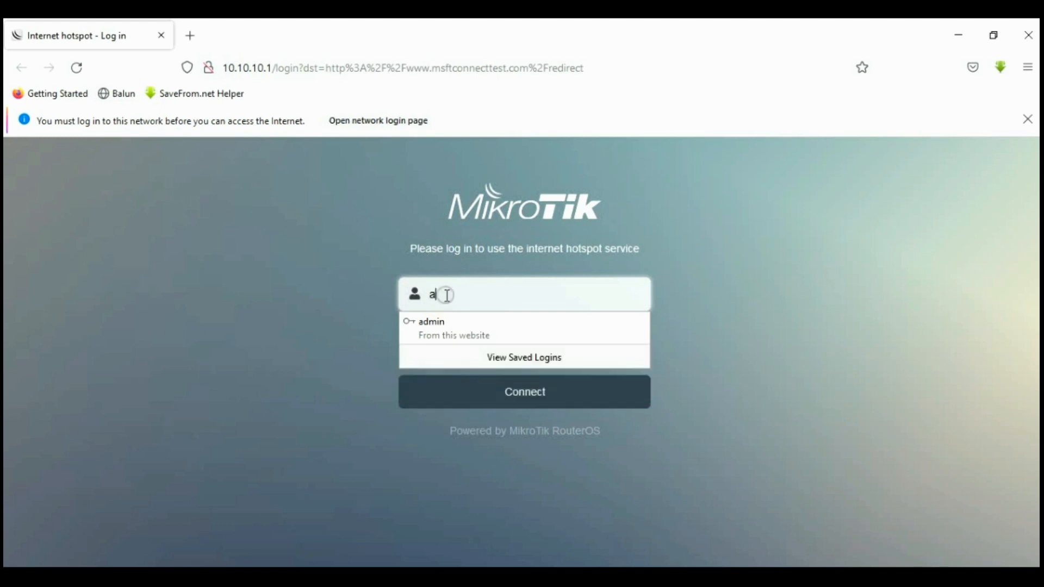
text(in)
click(354, 302)
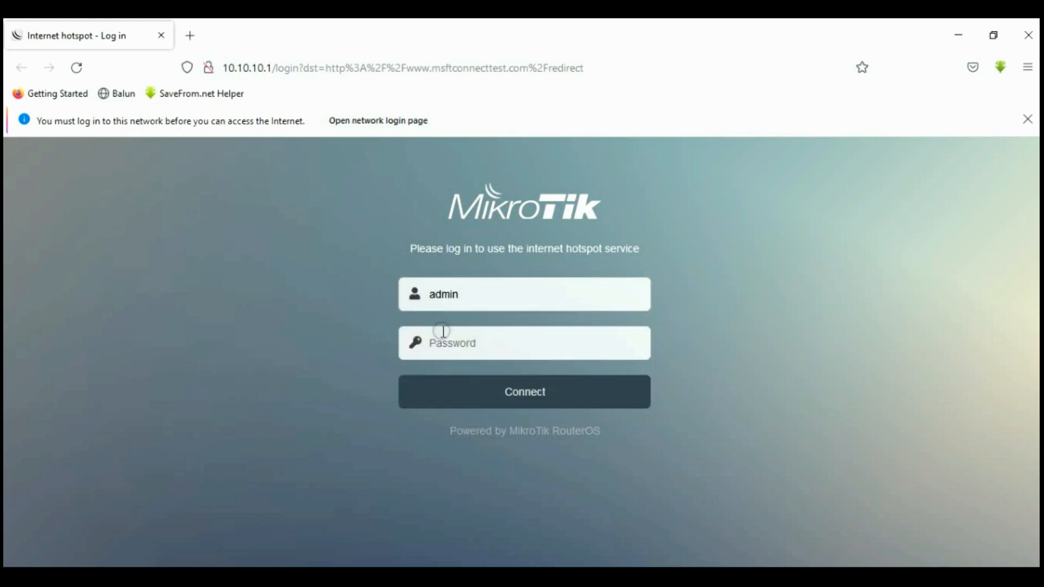
click(535, 395)
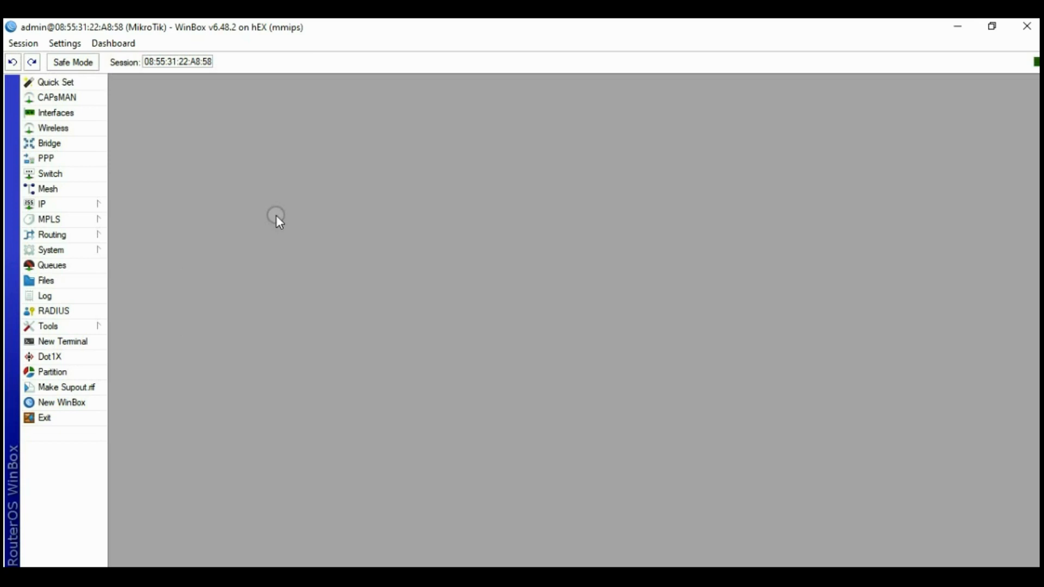
Start a new route with gateway 192.168.1.1, taken from the DNS server setting
click(58, 204)
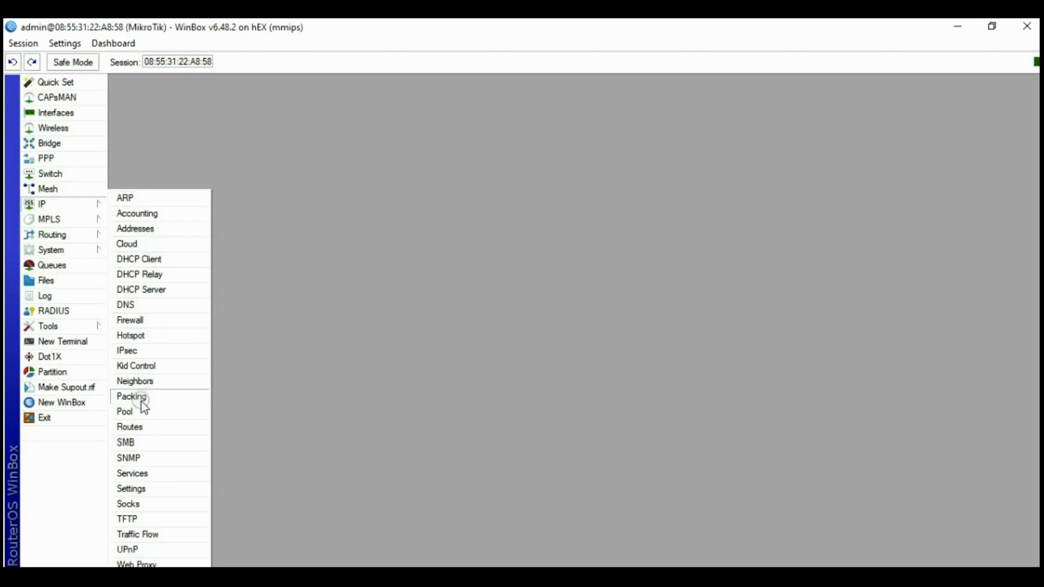
click(128, 428)
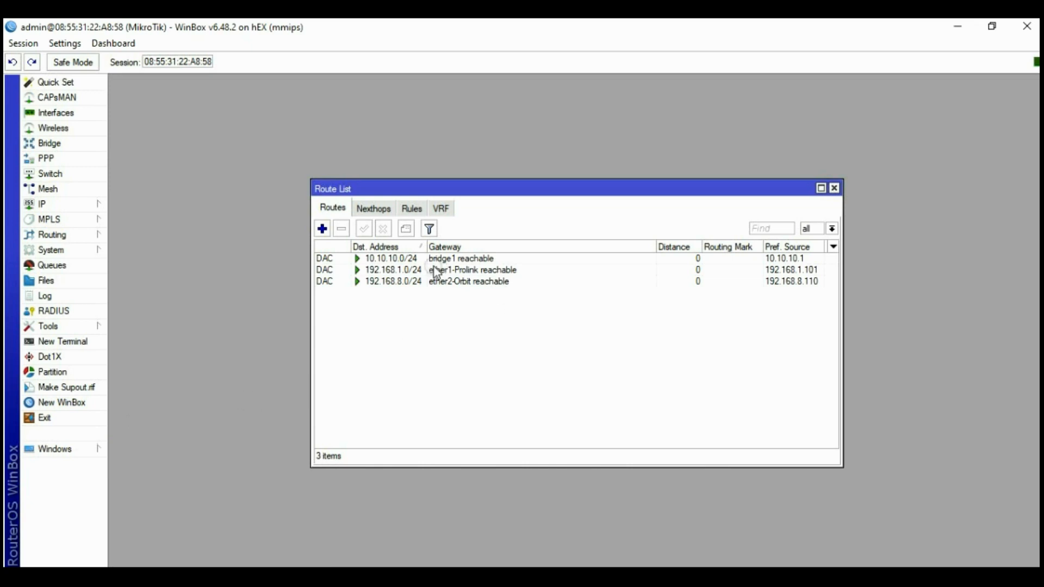
click(474, 259)
click(454, 270)
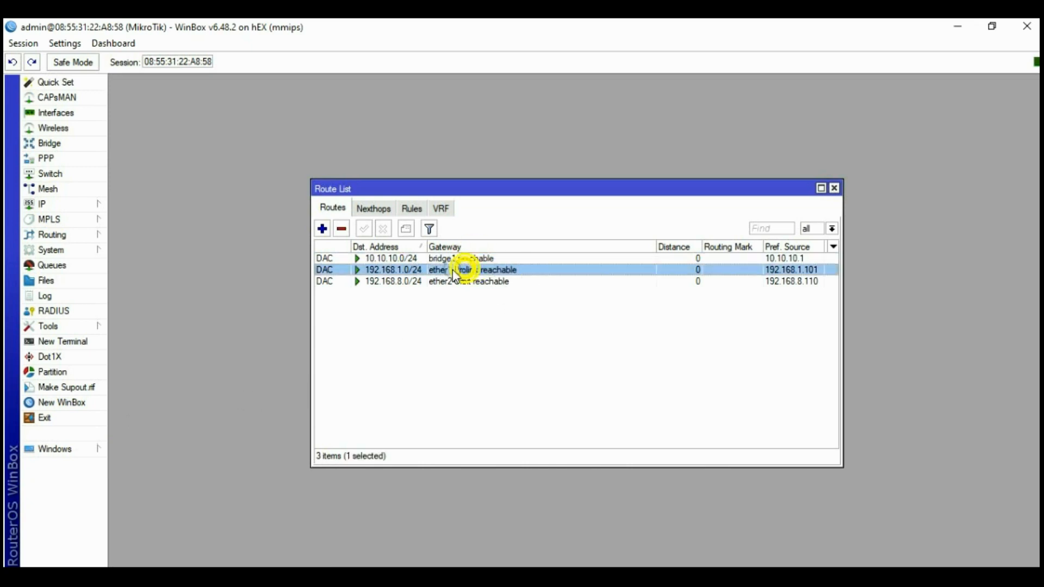
click(323, 228)
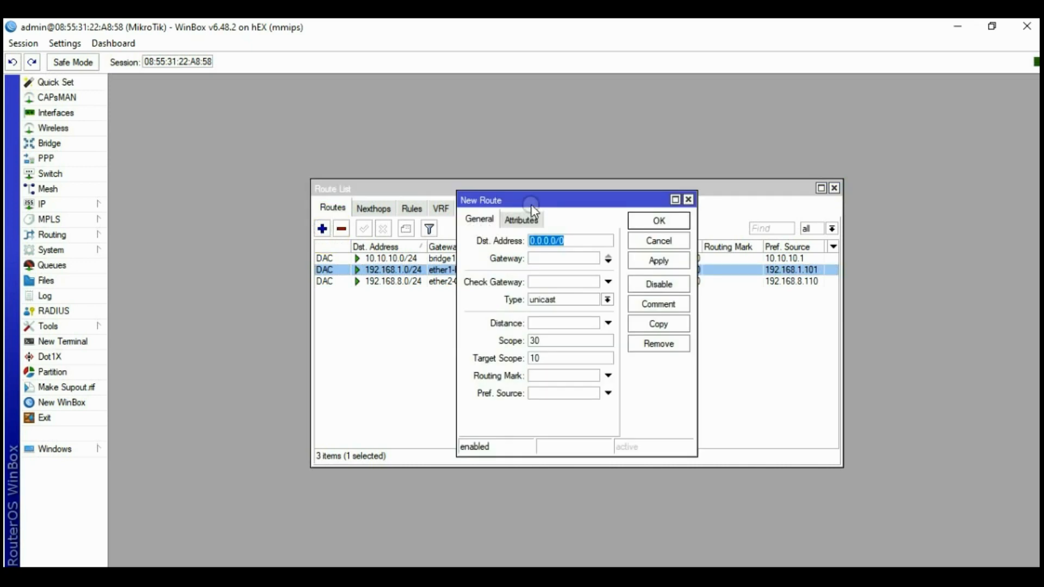
drag(532, 206, 414, 232)
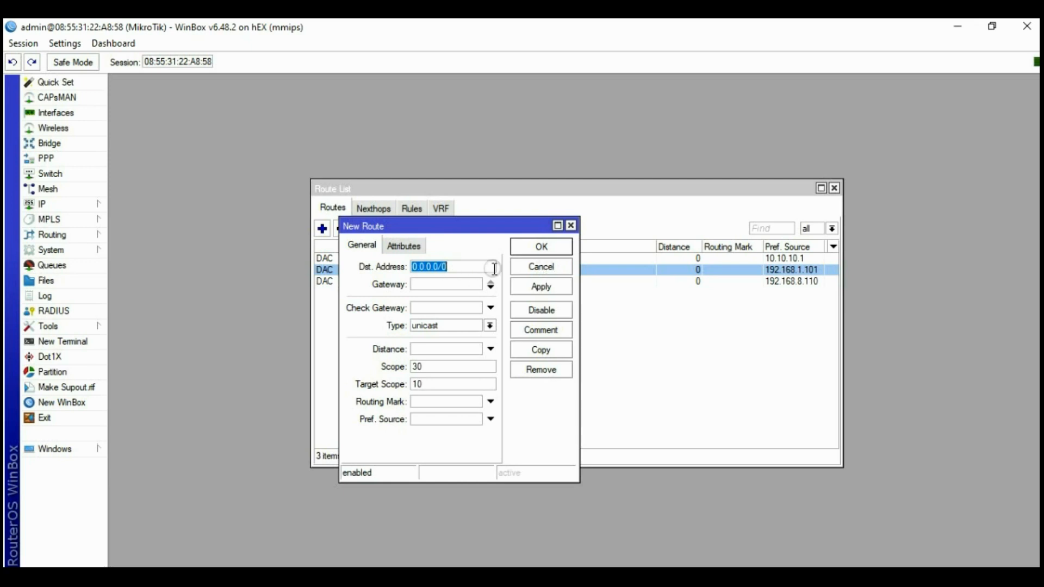
click(421, 289)
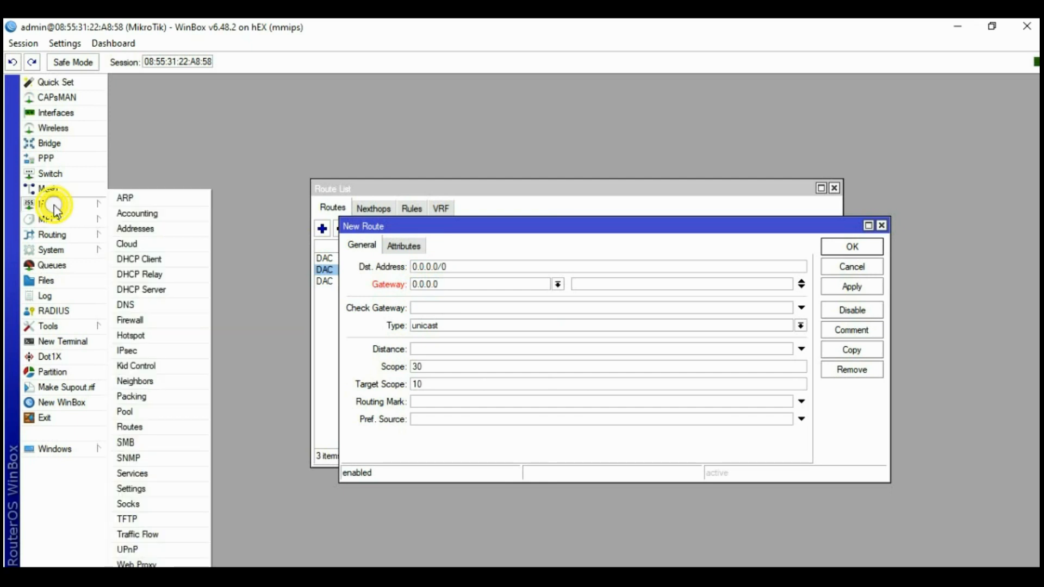
mouse_move(64, 206)
click(153, 300)
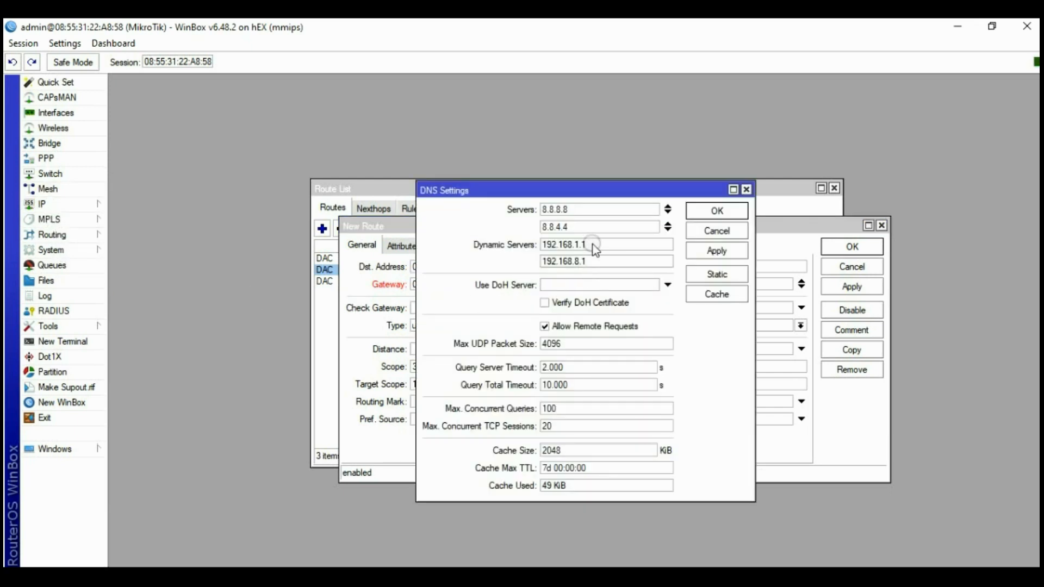
drag(593, 245, 527, 269)
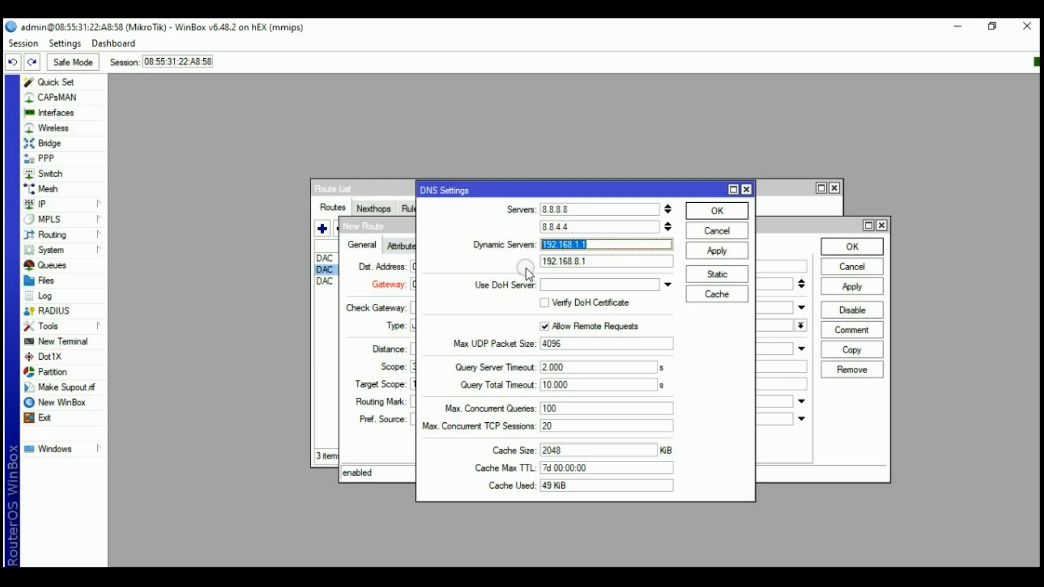
click(398, 226)
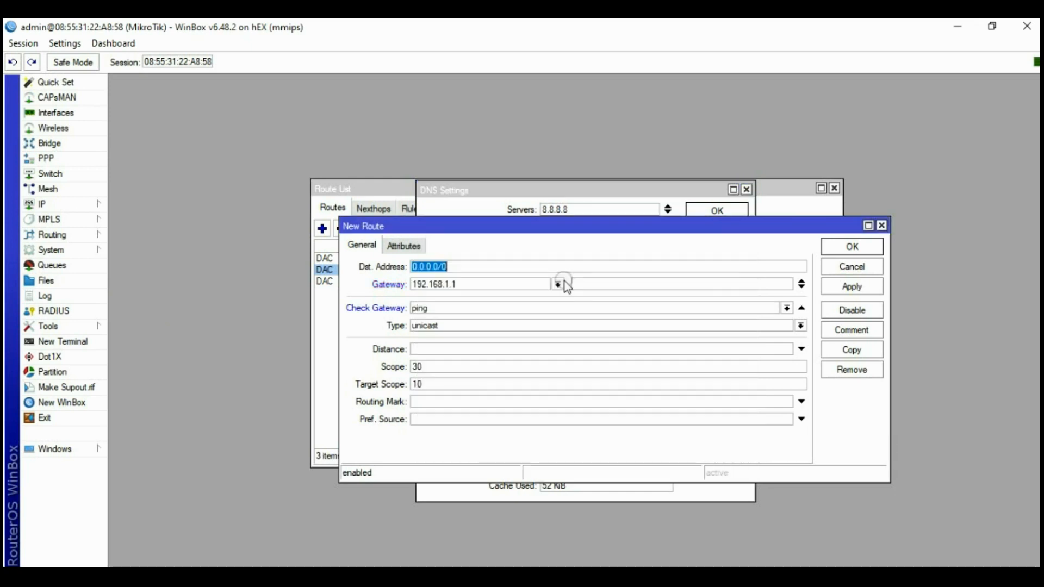
double_click(466, 285)
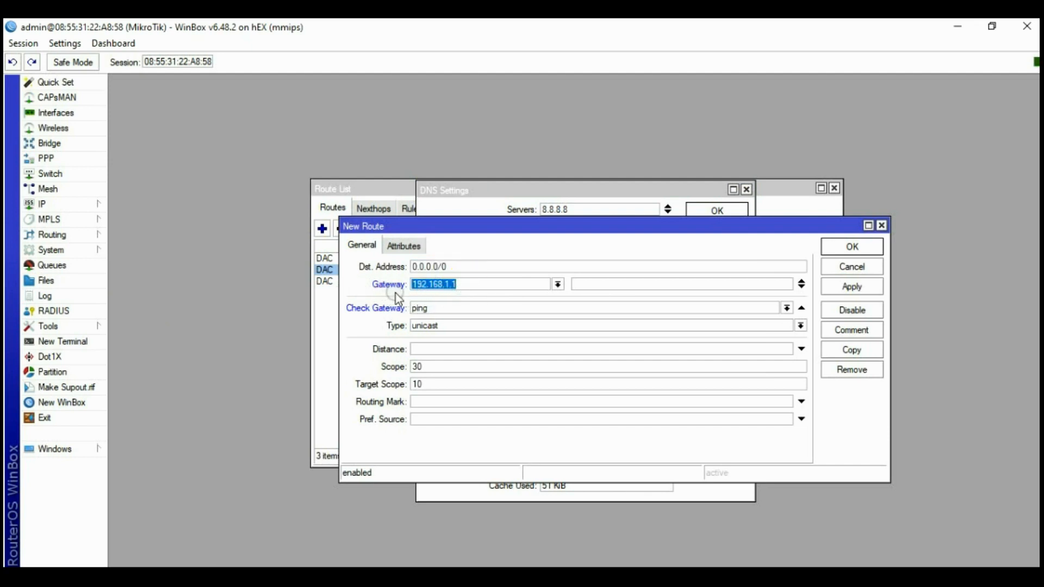
Set gateway checking to ping with distance 1, save the route, and close DNS settings
click(434, 311)
click(427, 329)
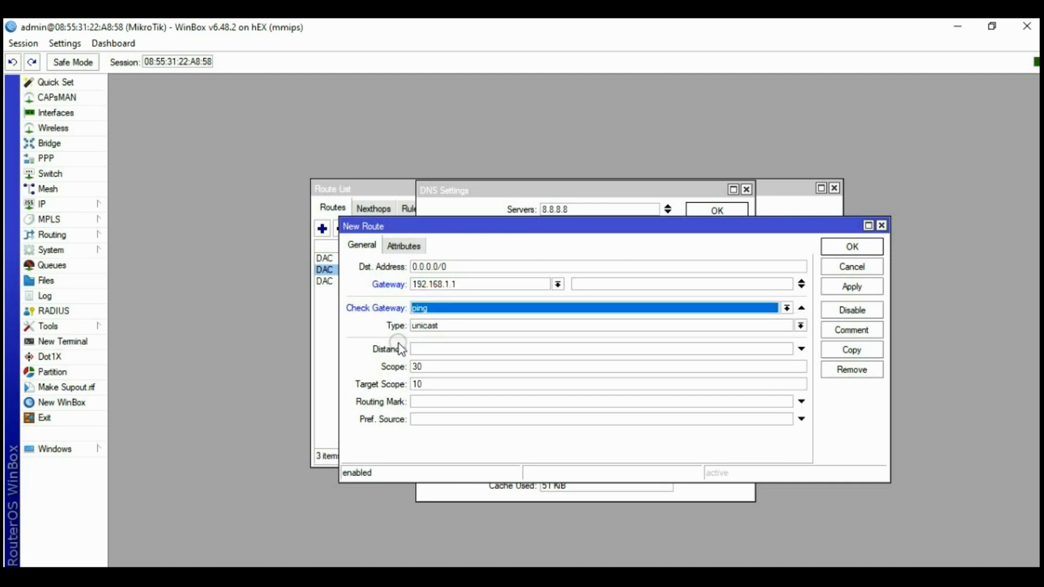
click(438, 349)
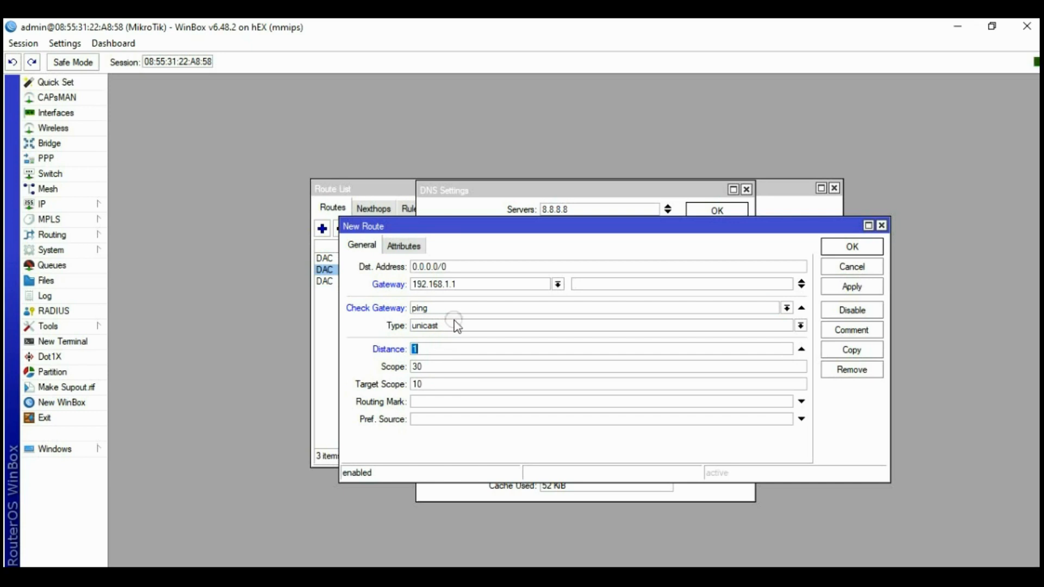
click(862, 289)
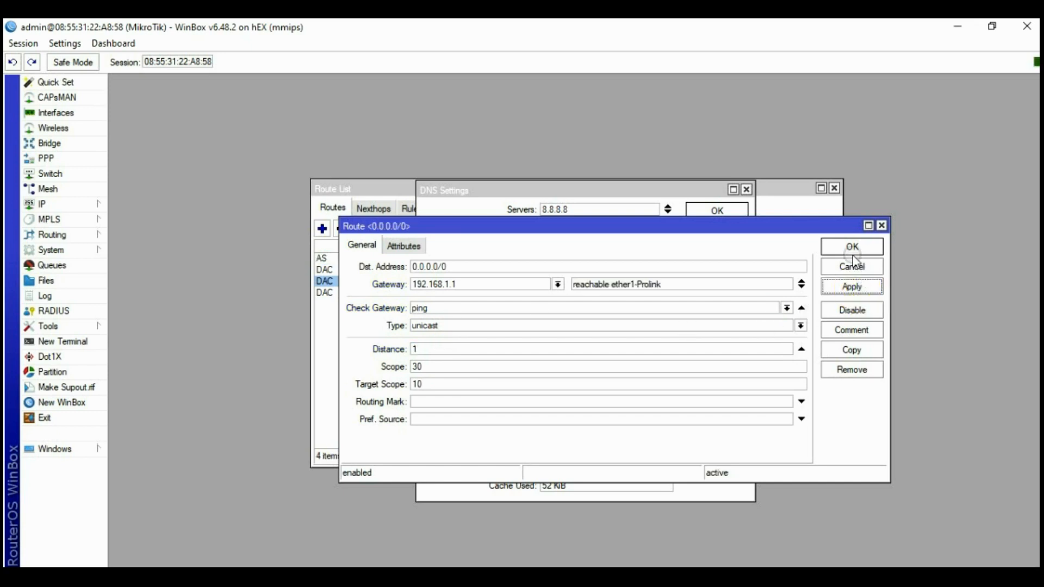
click(851, 248)
click(717, 211)
Add a backup 0.0.0.0/0 route via 192.168.8.1, ping-checked, distance 2, then close Route List
click(323, 229)
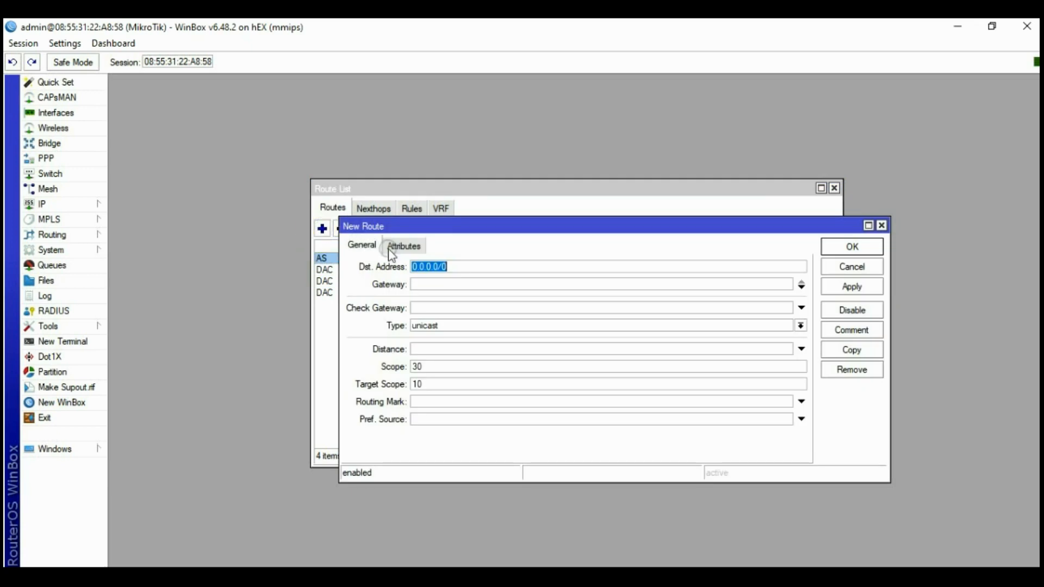
click(430, 285)
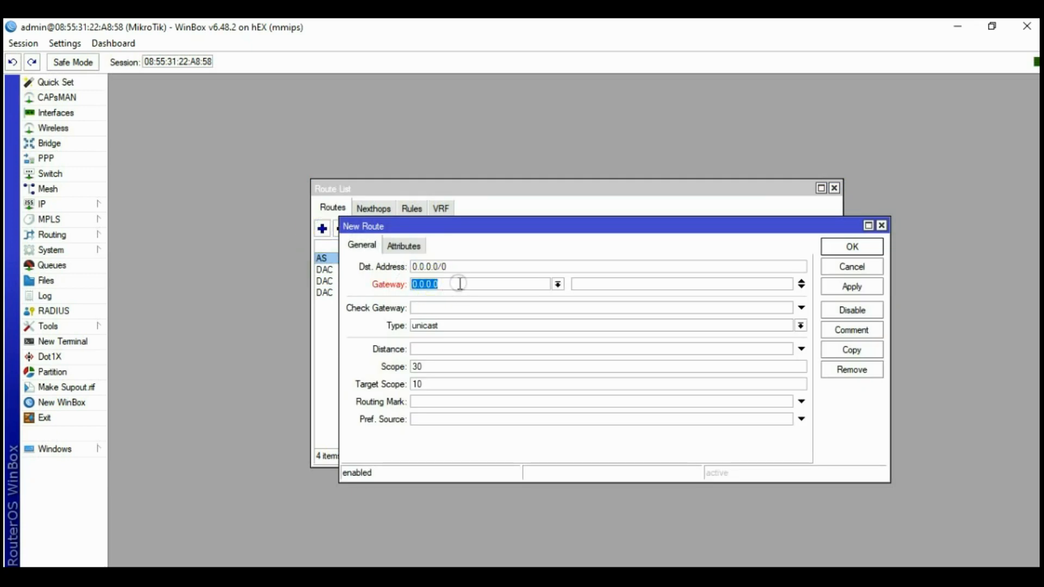
text(192.168)
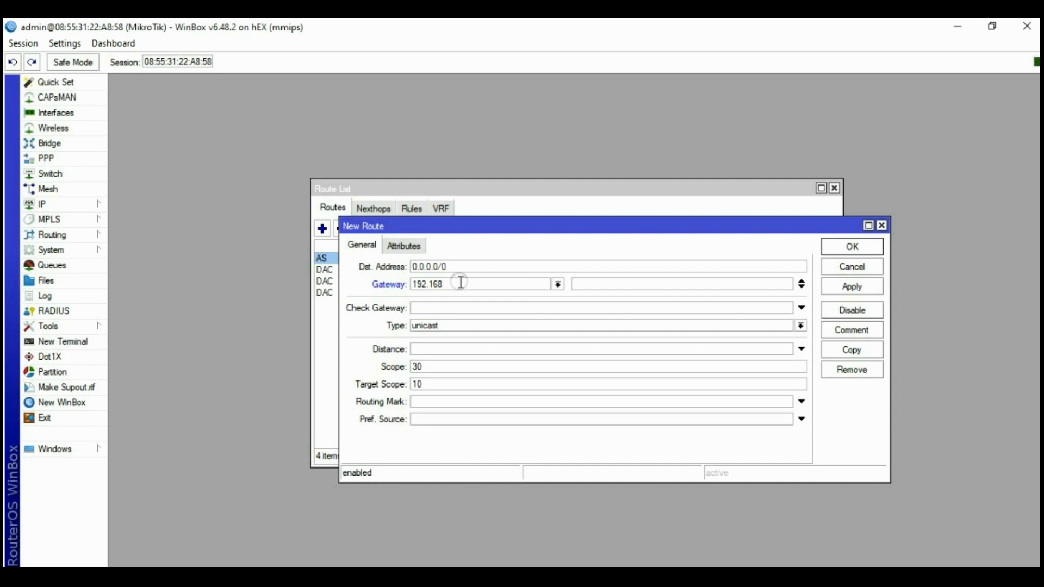
text(.8.1)
click(465, 308)
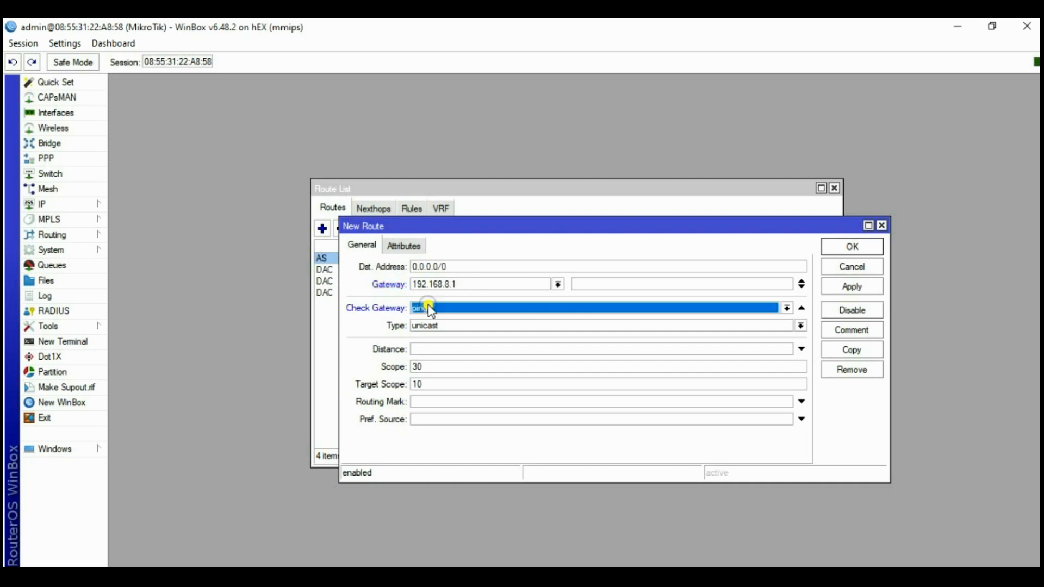
click(432, 350)
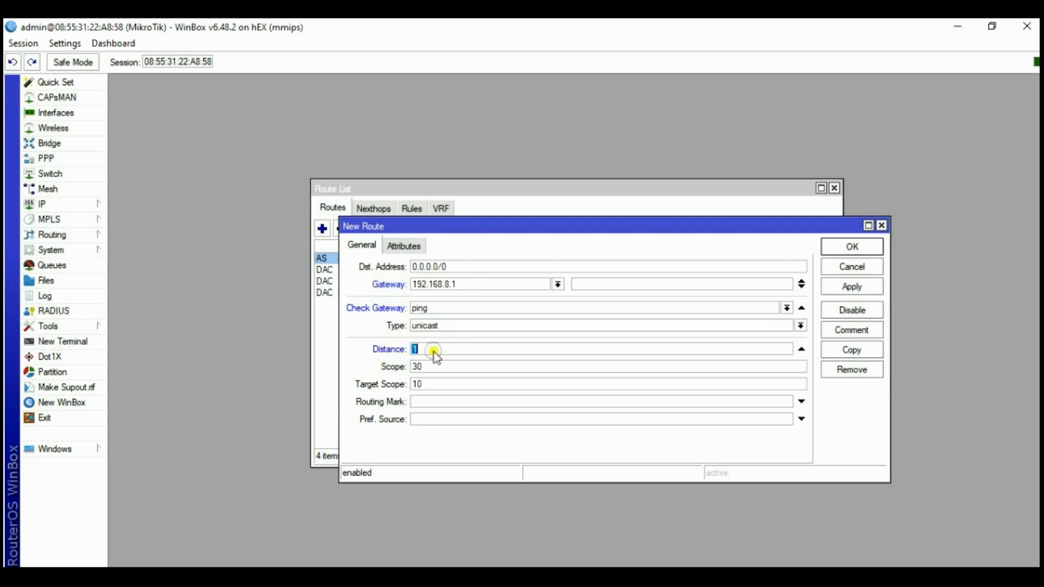
text(2)
click(846, 287)
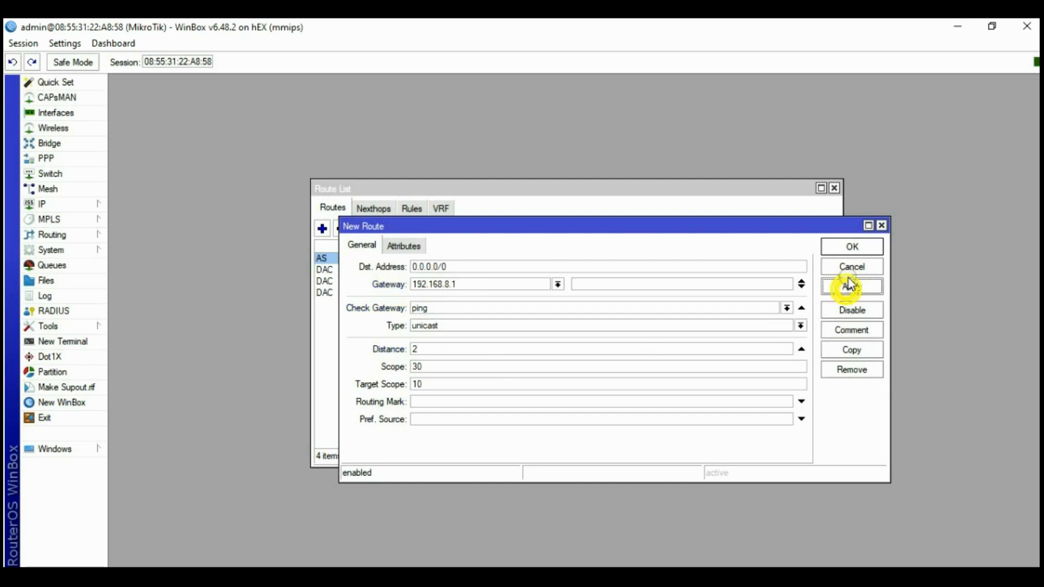
click(850, 248)
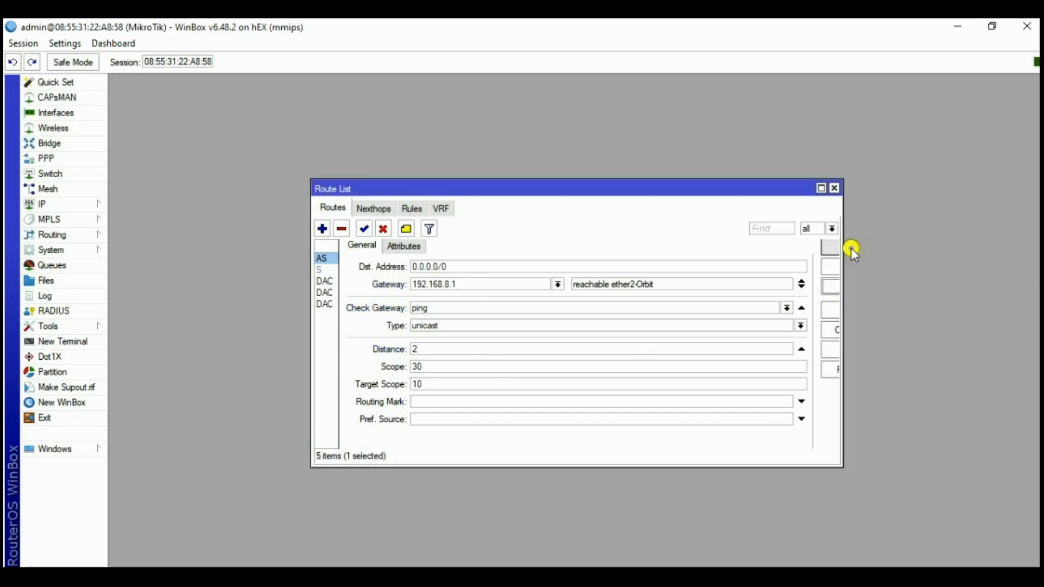
click(835, 188)
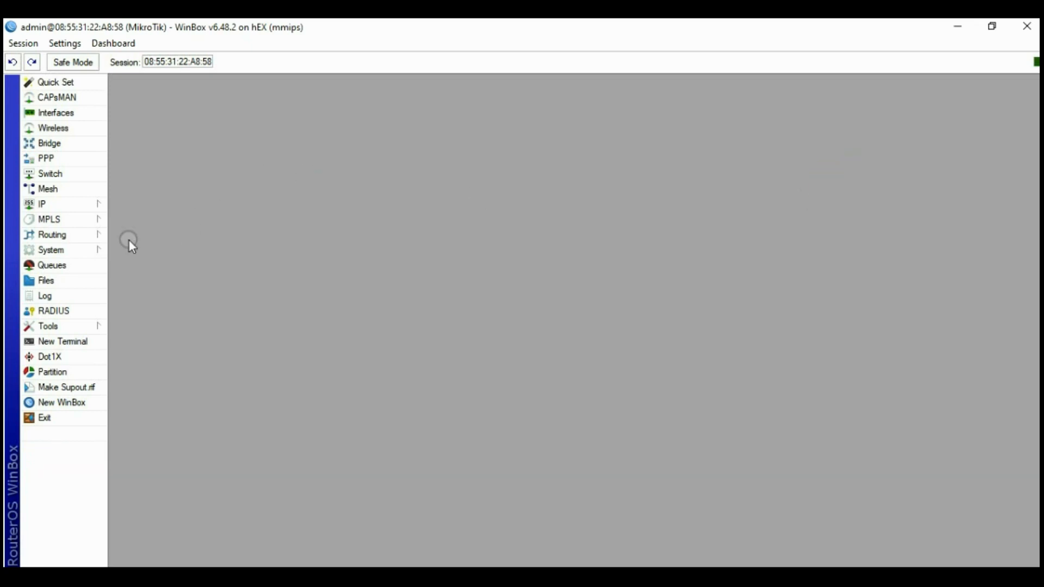
Run 'ping google.com' in a New Terminal, then relaunch WinBox from the desktop shortcut
click(65, 266)
click(64, 341)
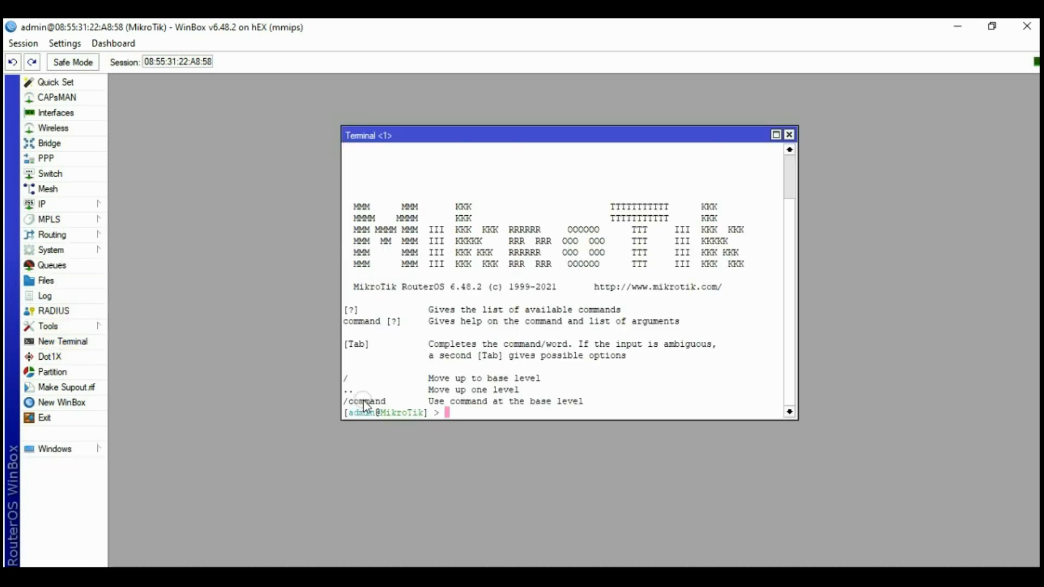
text(ping google.com)
key(Return)
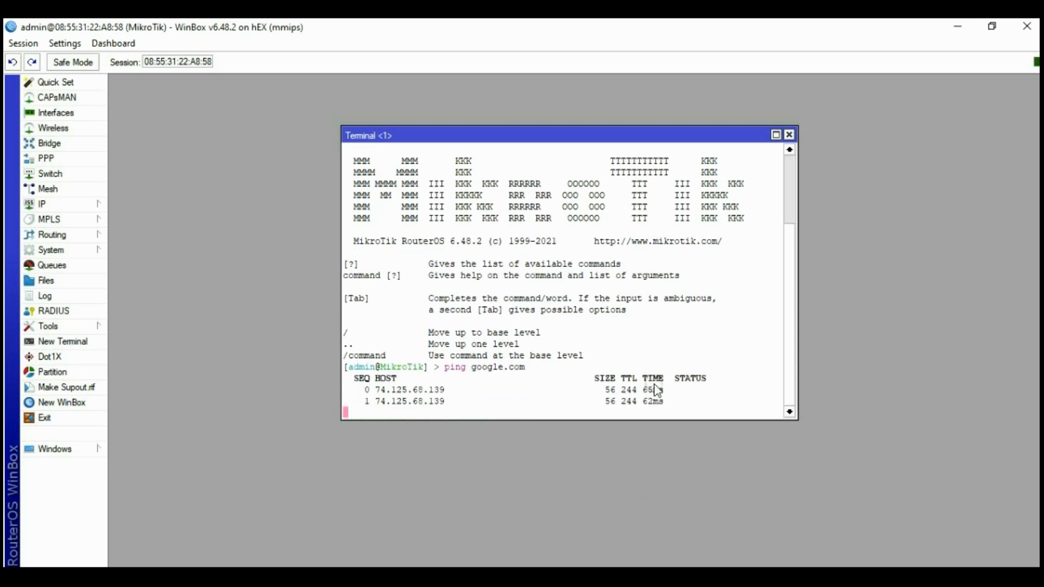
click(790, 135)
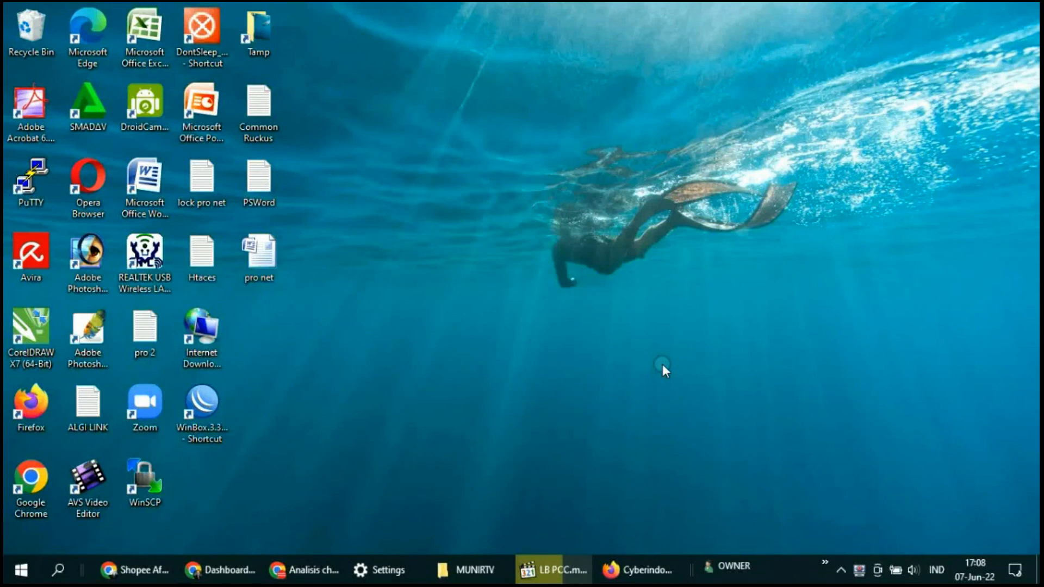
double_click(215, 401)
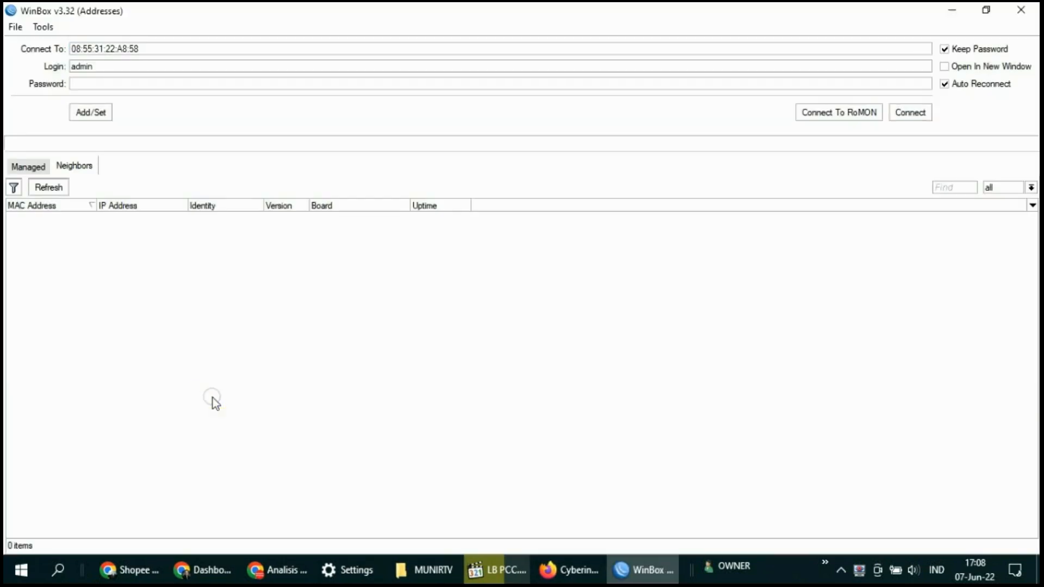
Check the PC's network status, then reconnect to the MikroTik router at 10.10.10.1
click(840, 568)
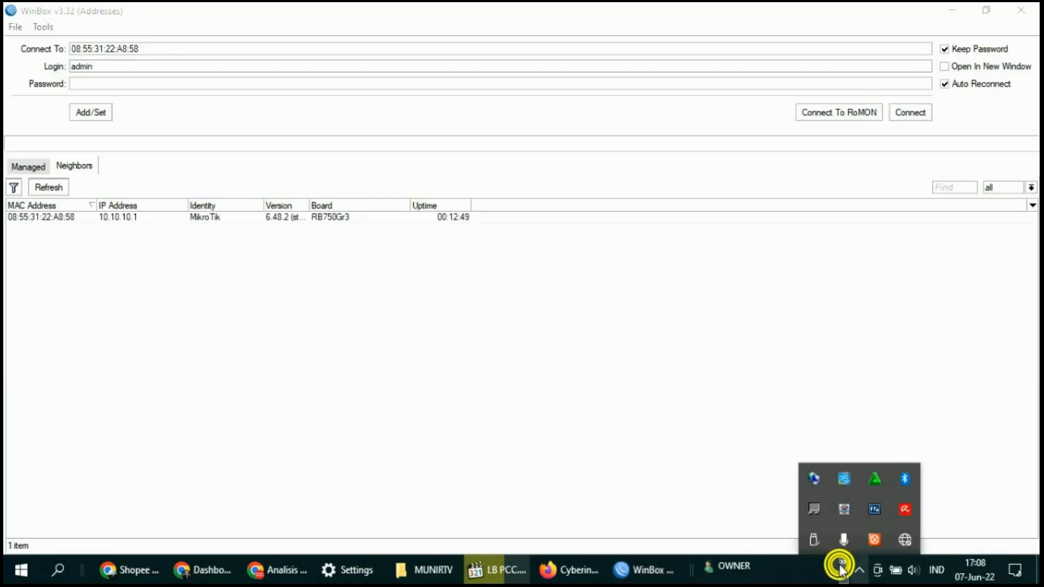
click(905, 534)
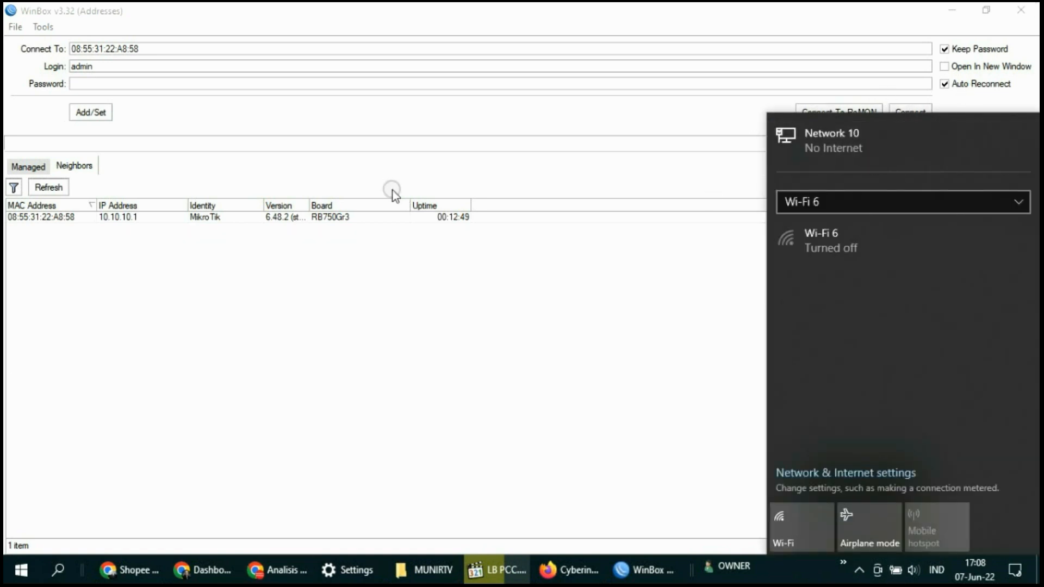
click(102, 251)
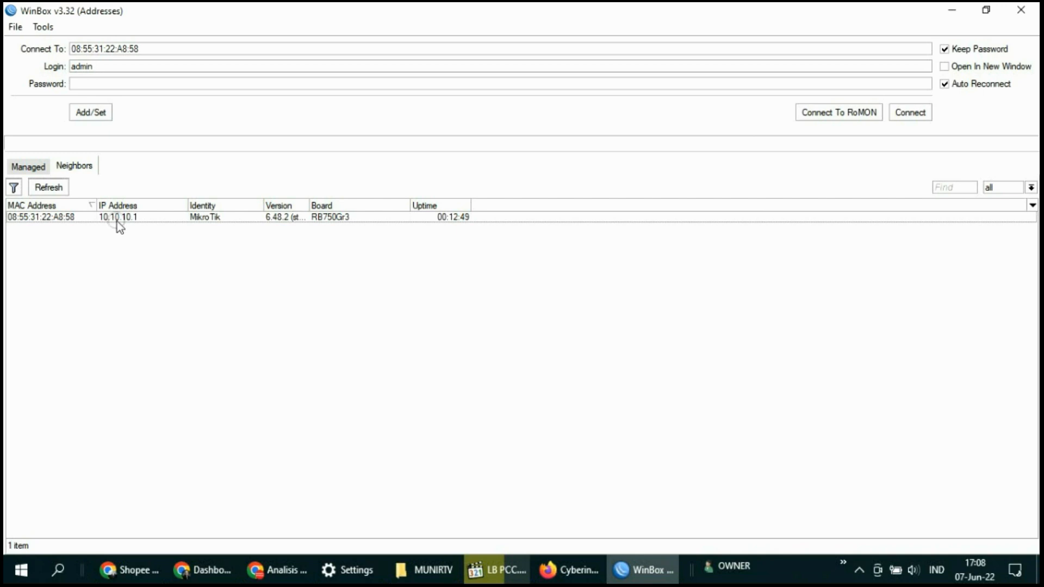
click(39, 218)
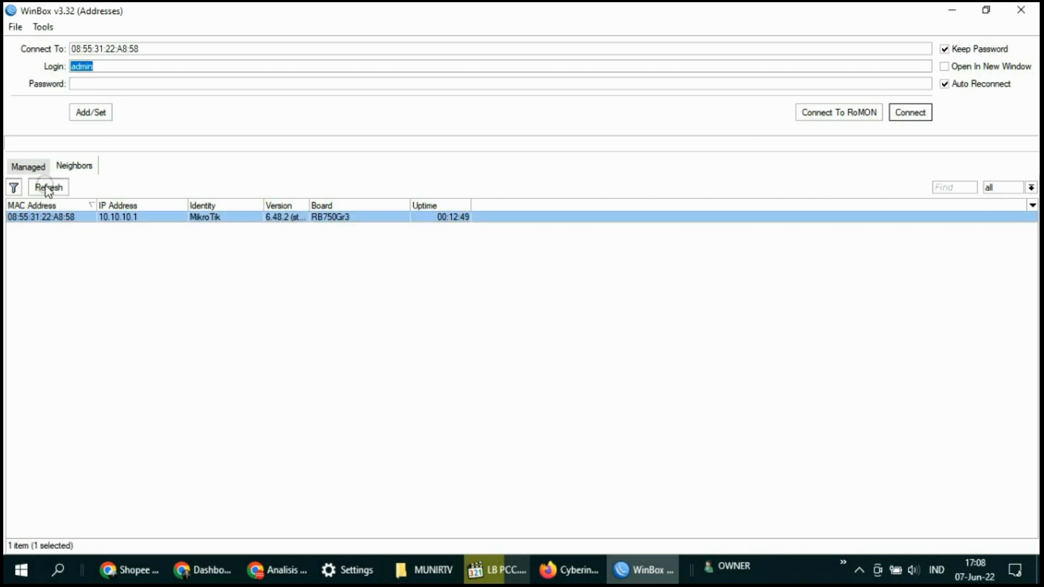
click(910, 112)
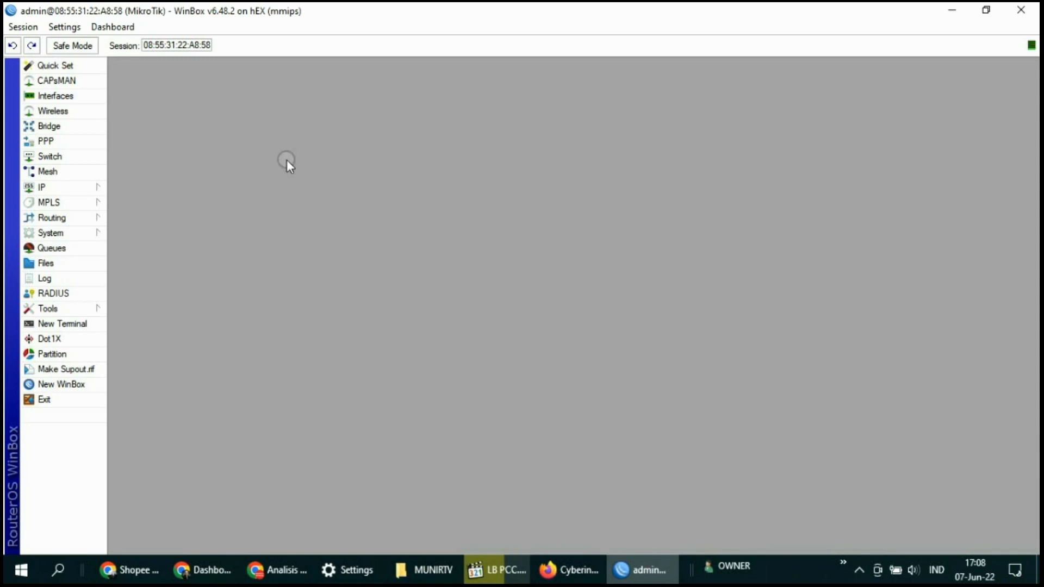
click(63, 186)
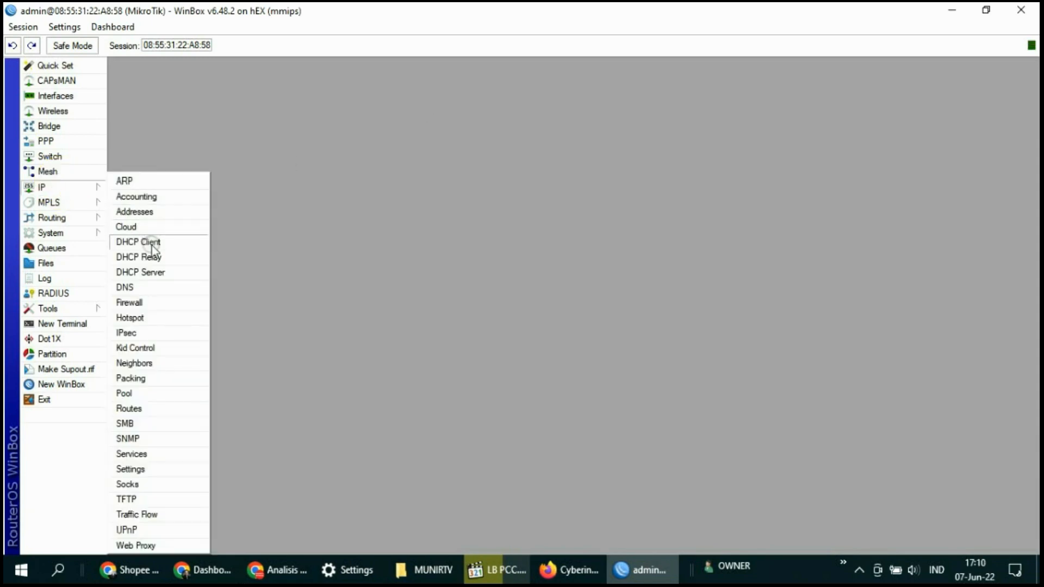
Add a Firewall Address Lists entry named isp-client with address 192.168.1.0/24
click(140, 303)
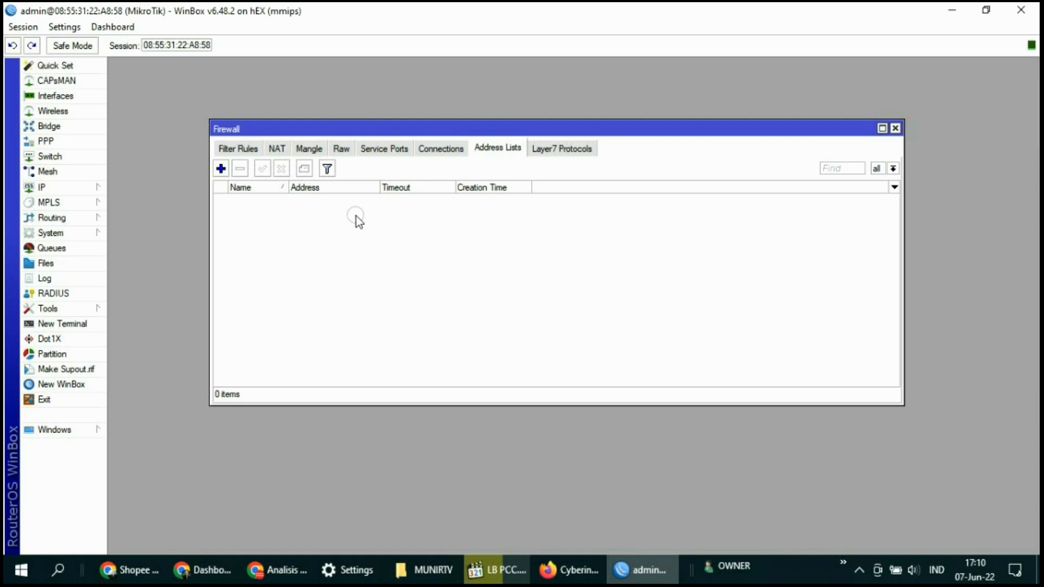
click(221, 169)
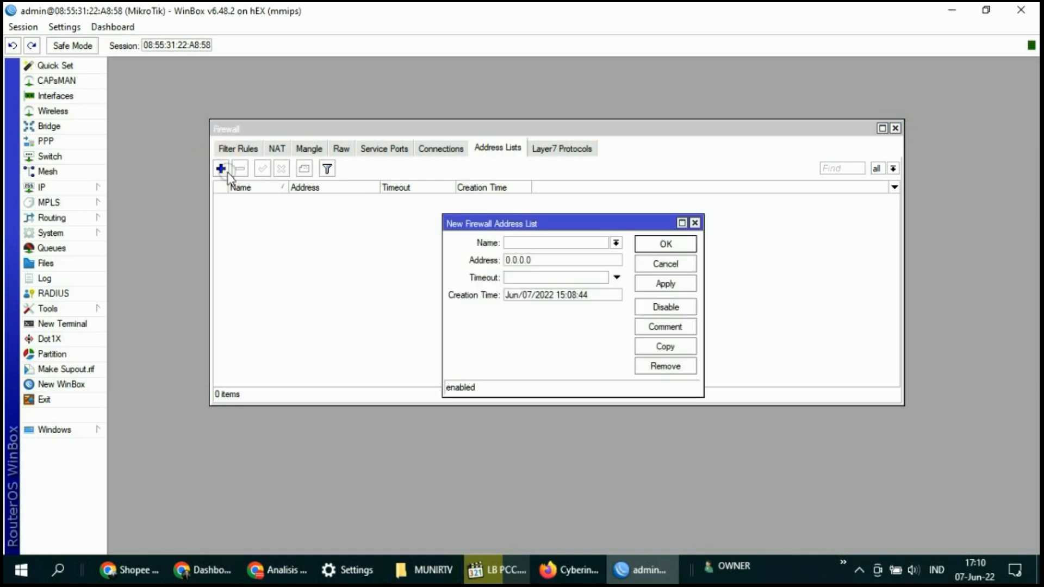
click(541, 246)
text(isp-client)
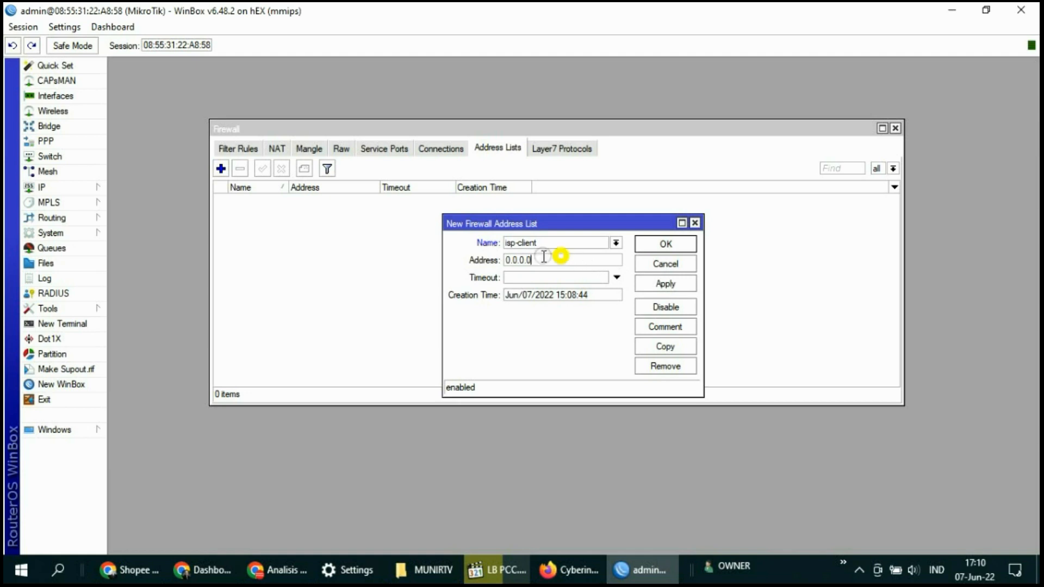
drag(541, 260, 455, 278)
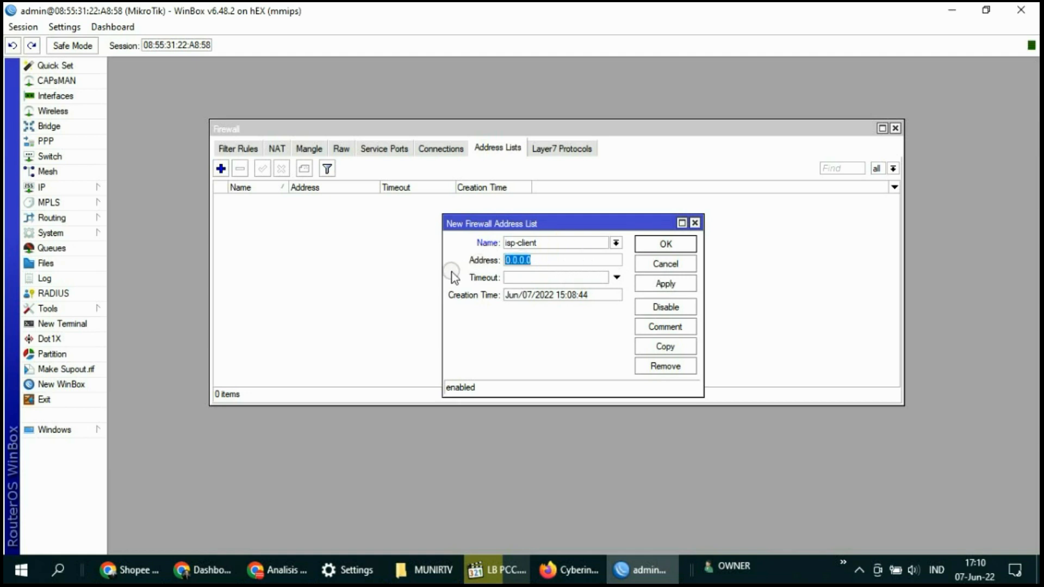
text(192.168.1.0/24)
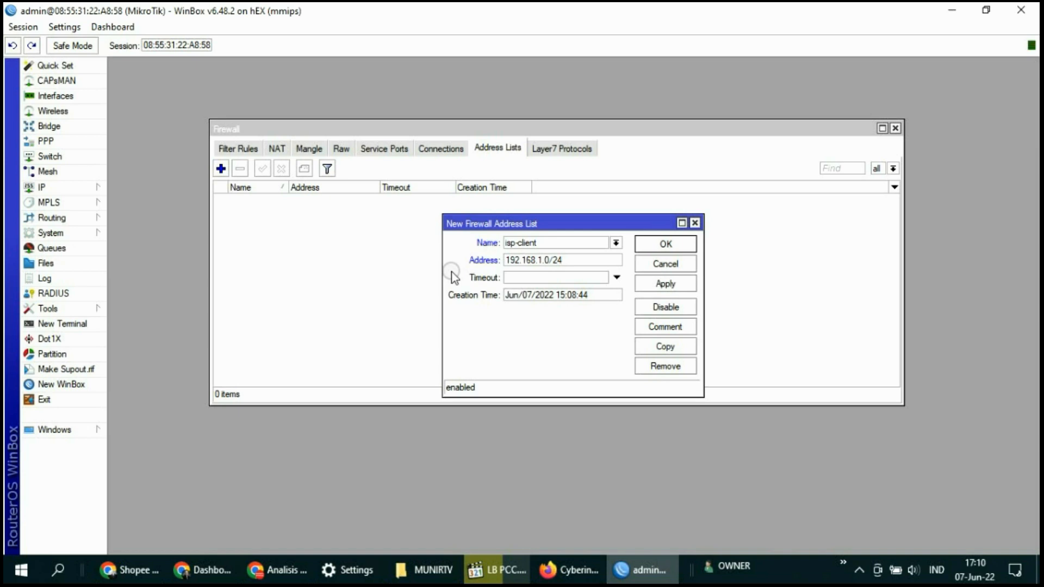
click(673, 288)
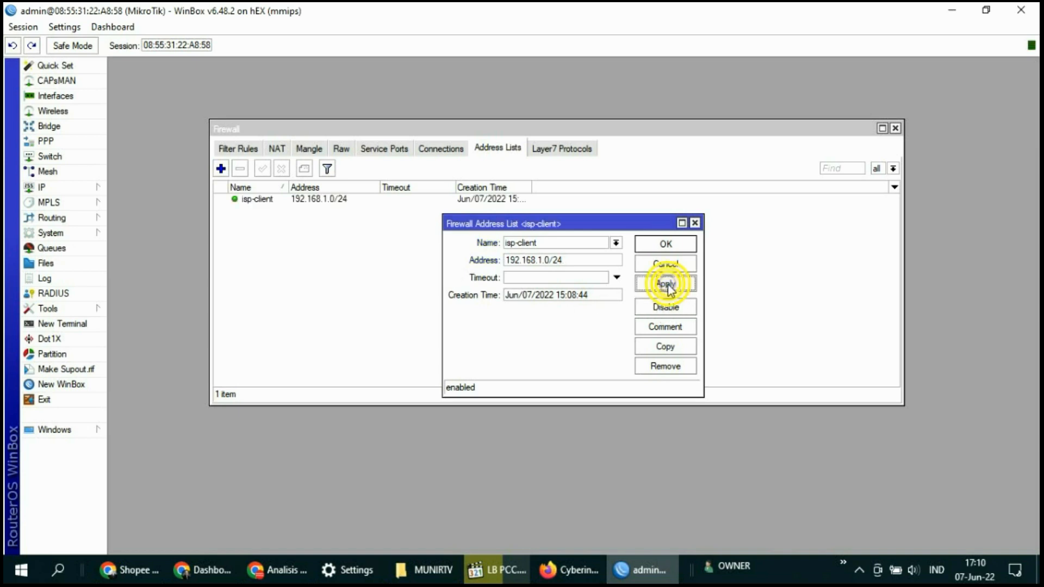
Copy the isp-client entry and save the copy as 192.168.8.0/24
click(665, 346)
drag(593, 244, 487, 270)
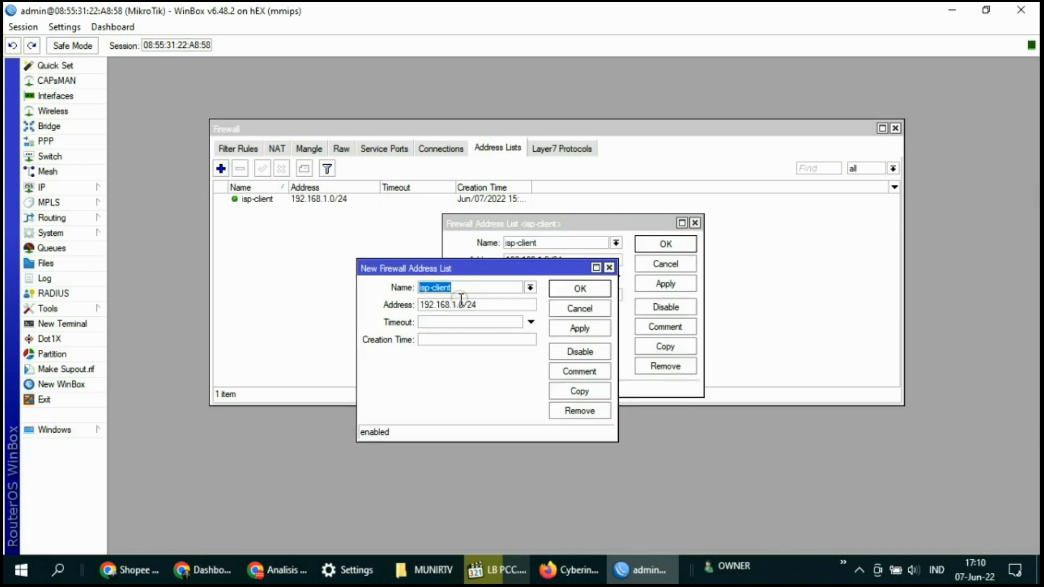
drag(453, 307, 493, 311)
text(8)
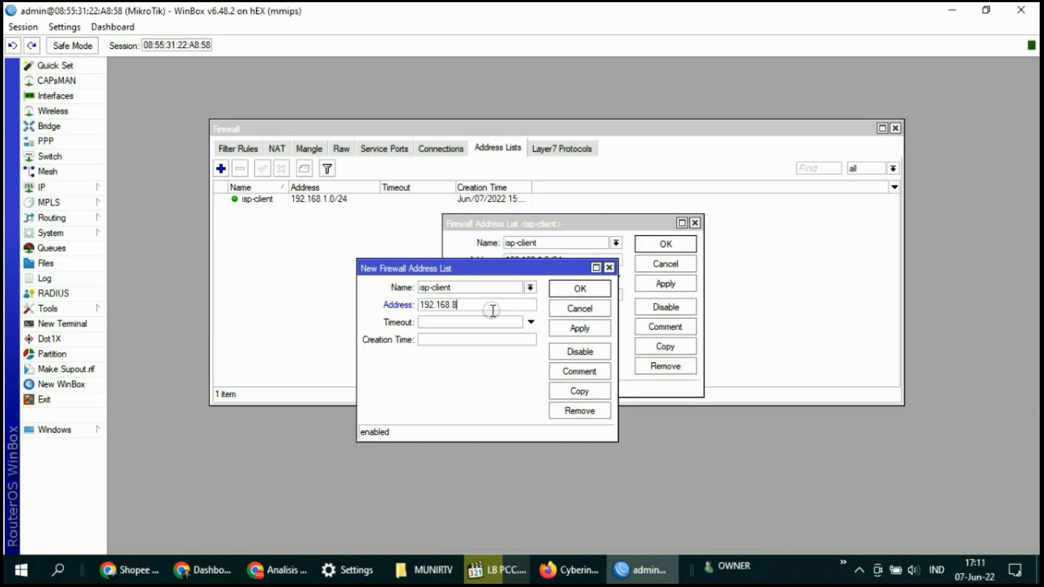
text(.0/24)
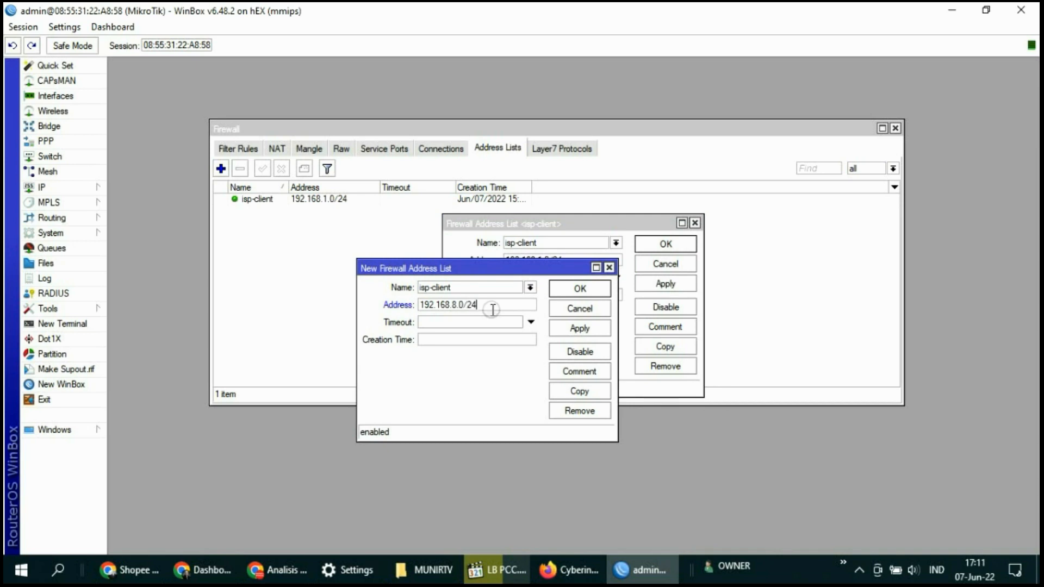
click(581, 329)
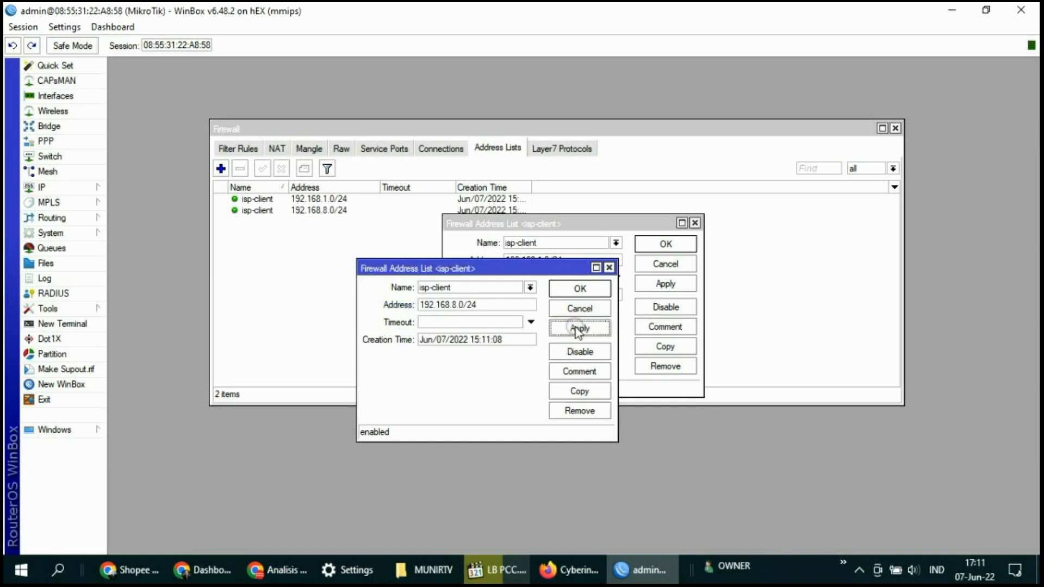
Copy again as 10.10.10.0/24, then close all three entry windows
click(578, 390)
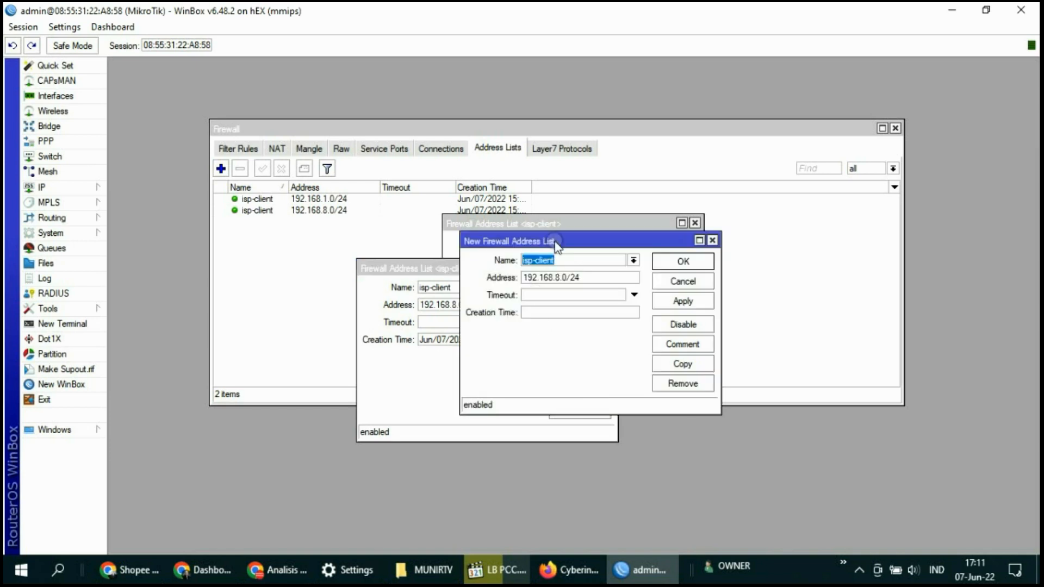
drag(554, 238, 579, 342)
double_click(620, 381)
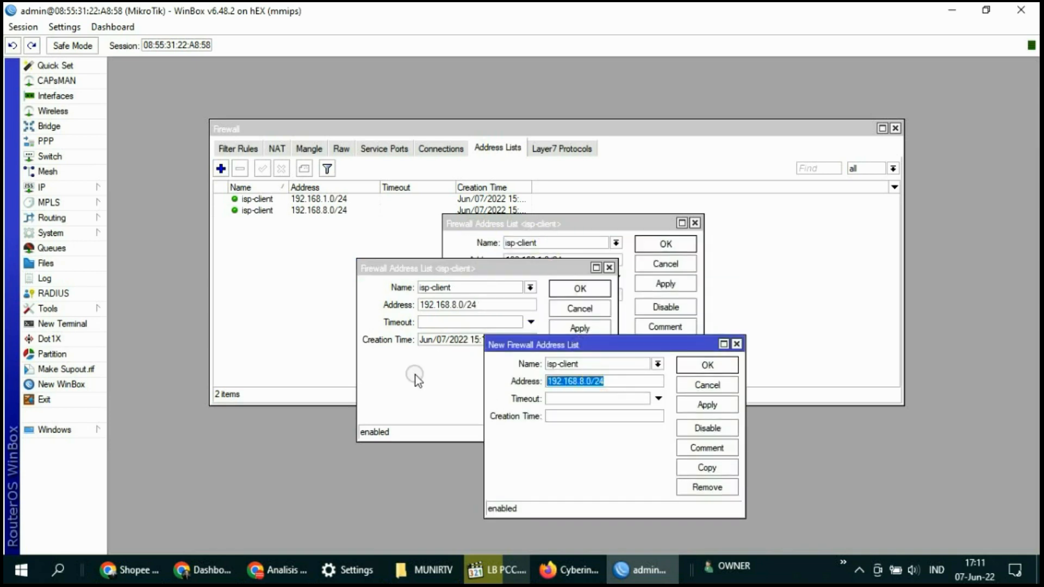
text(10.10.10)
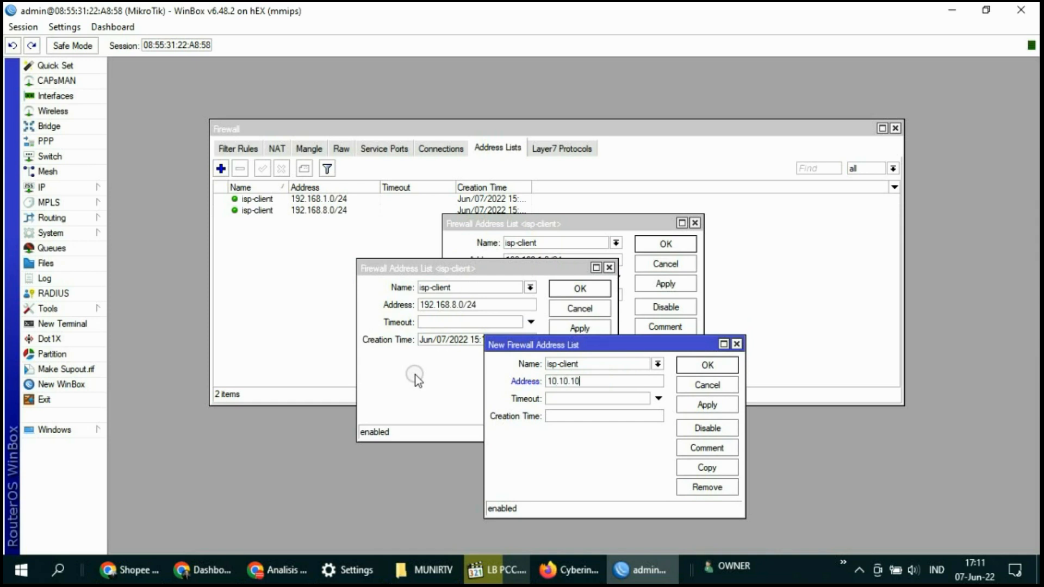
text(.0/24)
click(707, 405)
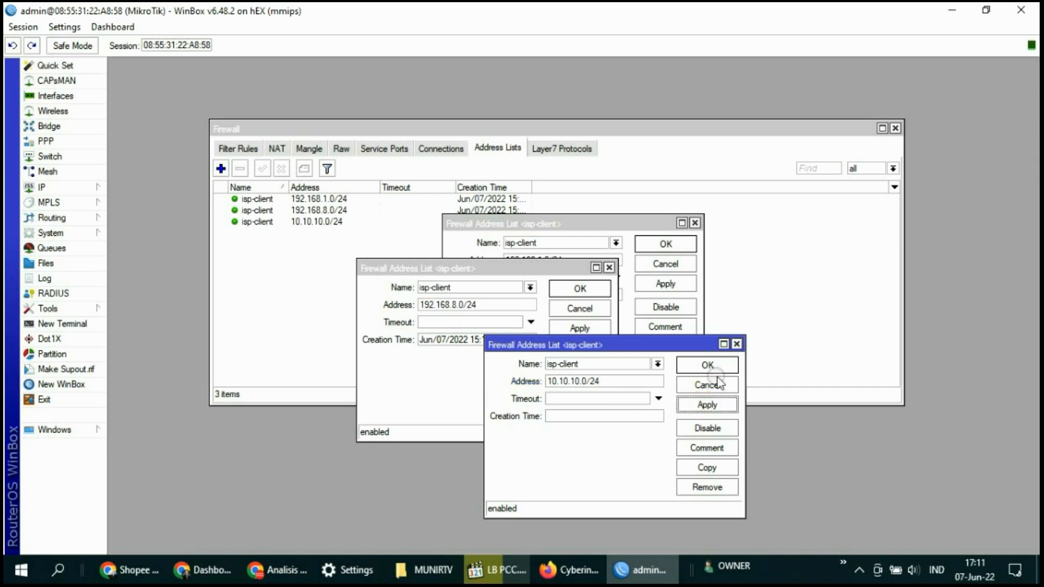
click(707, 365)
click(609, 268)
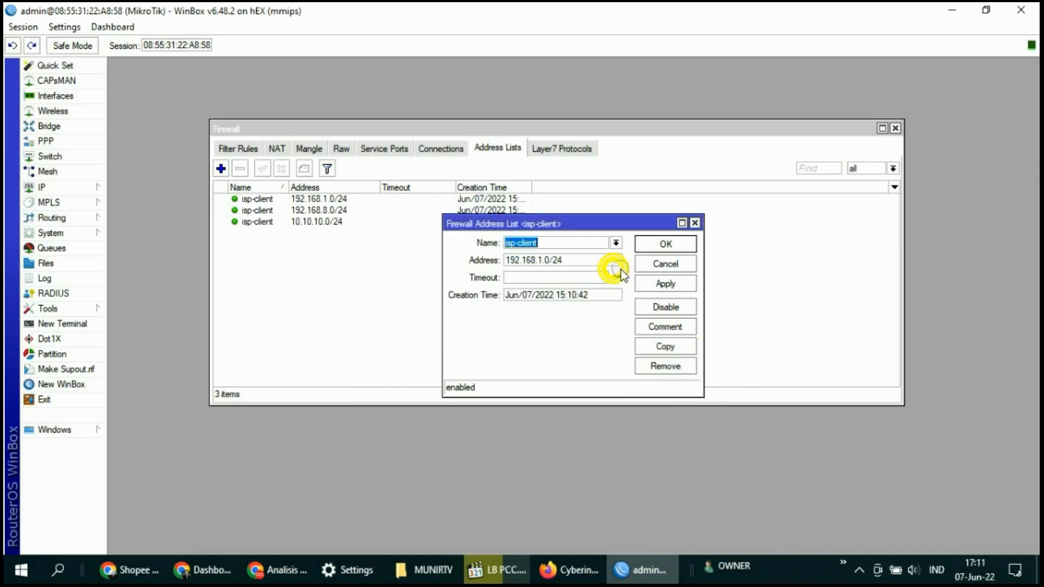
click(695, 223)
click(333, 222)
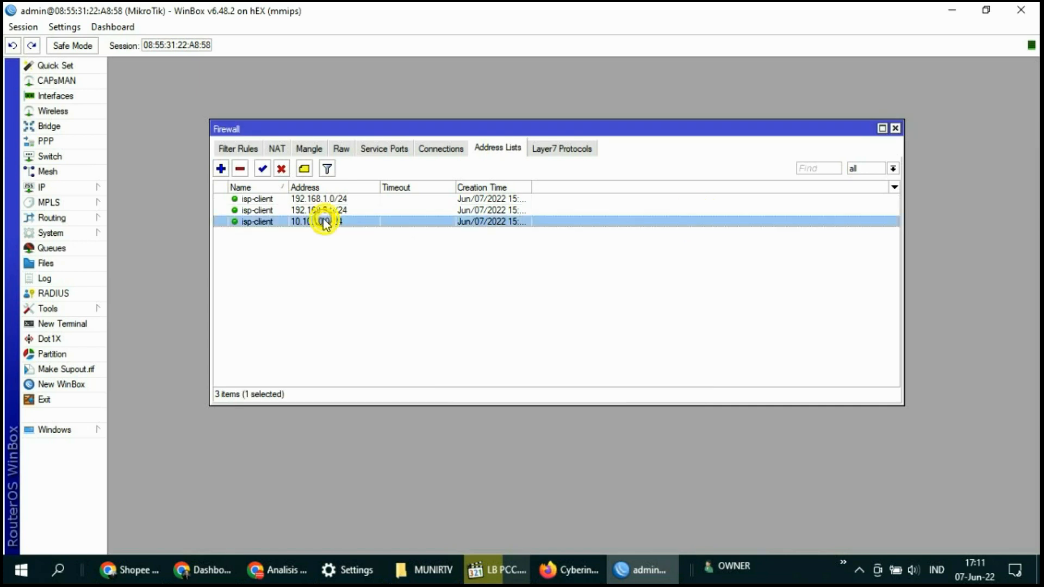
click(324, 210)
click(312, 199)
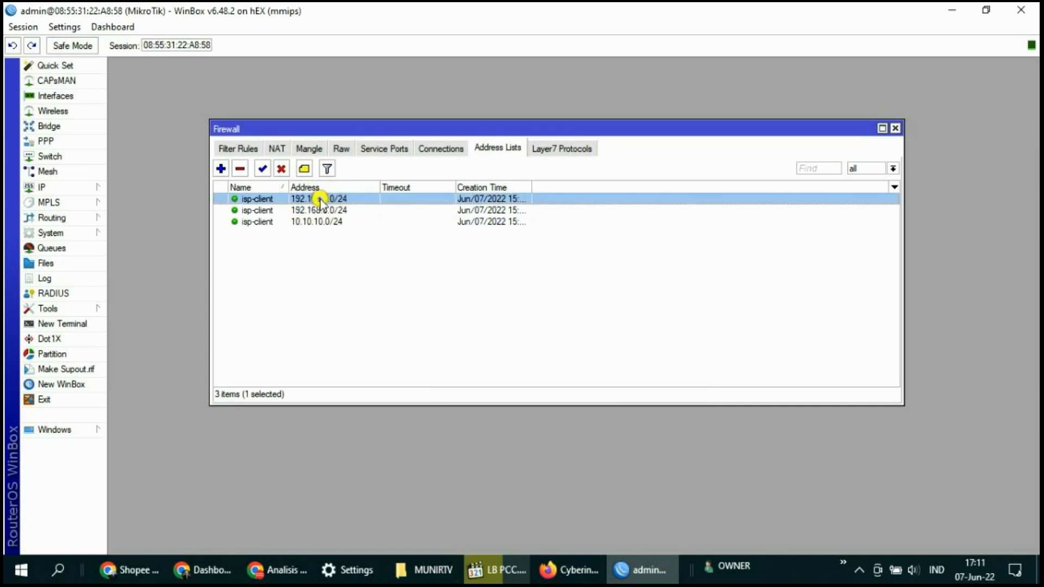
click(275, 221)
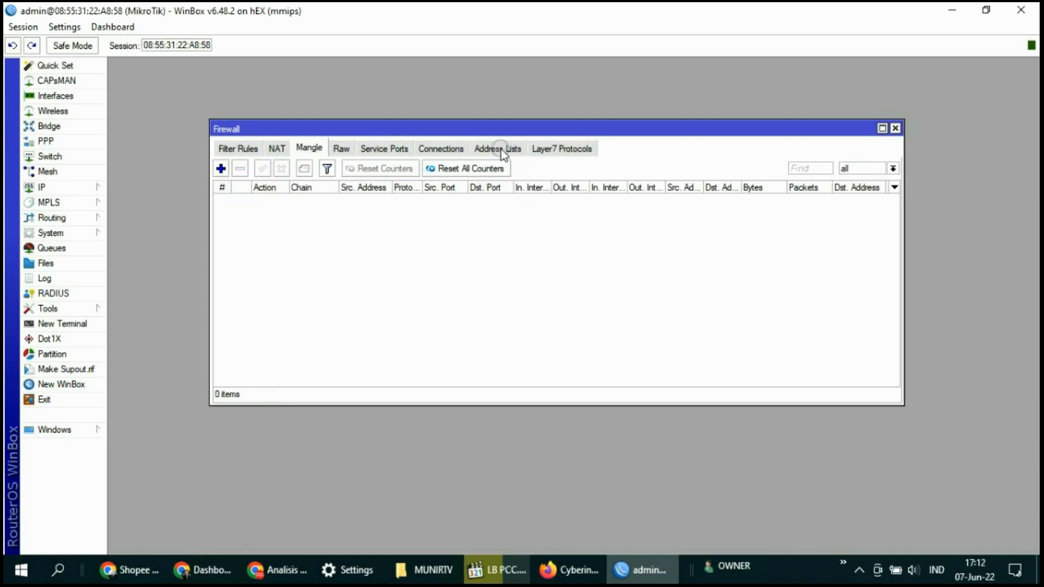
click(501, 149)
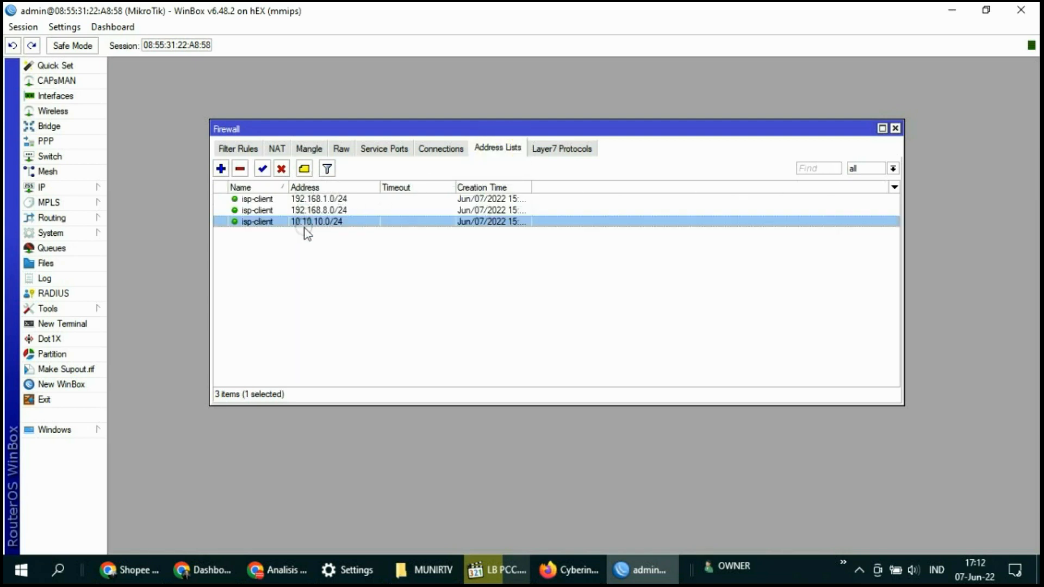
click(335, 199)
click(333, 211)
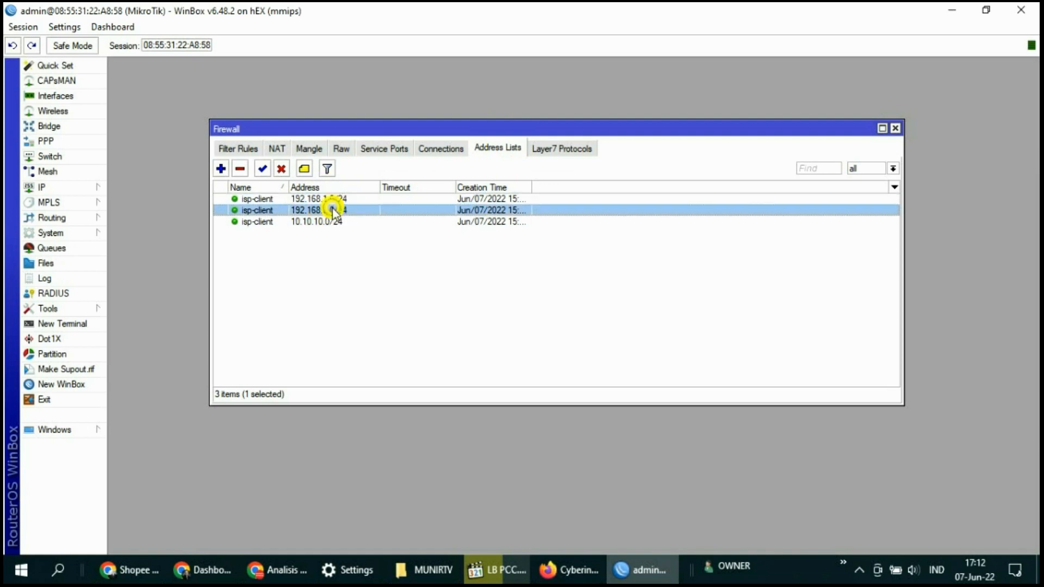
click(334, 223)
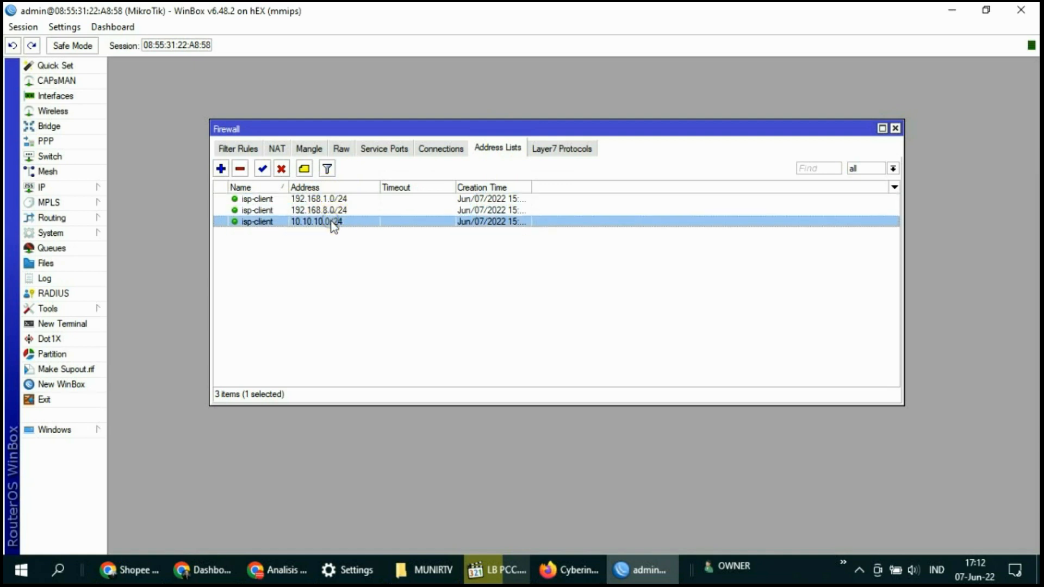
click(309, 149)
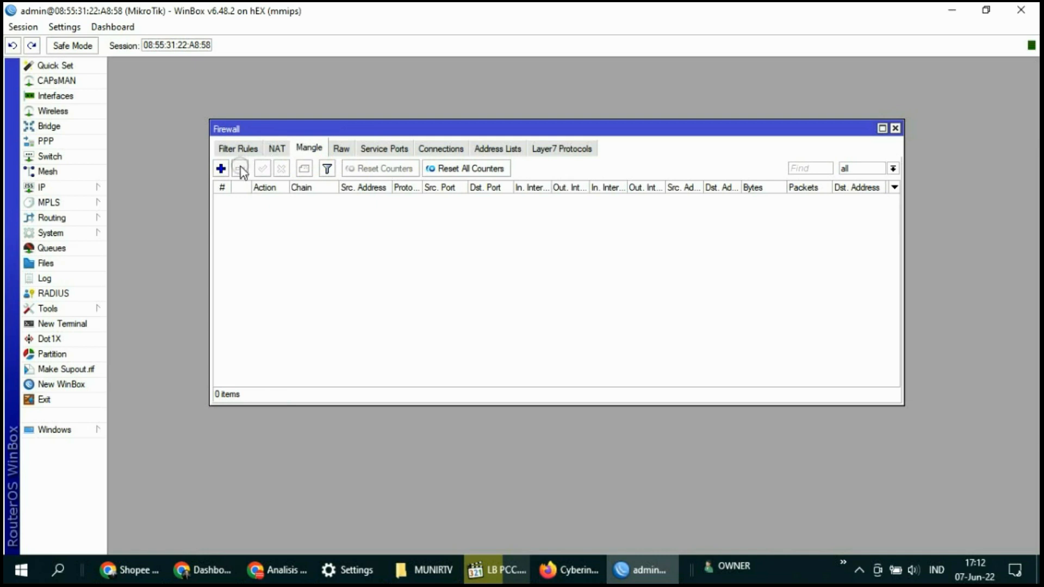
Create a prerouting mangle rule matching destination address list isp-client
click(305, 146)
click(220, 169)
click(442, 133)
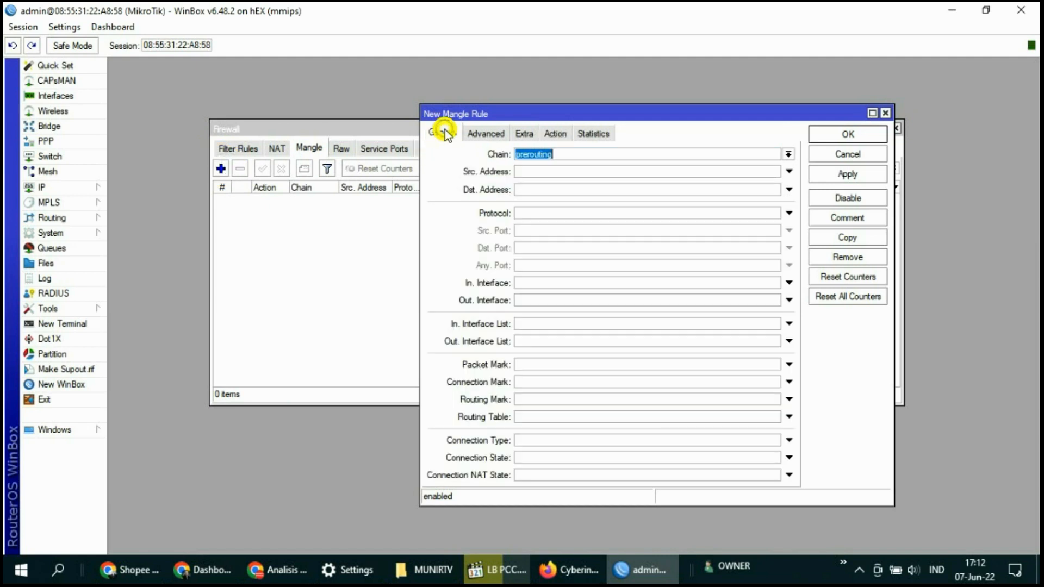
click(553, 155)
double_click(584, 156)
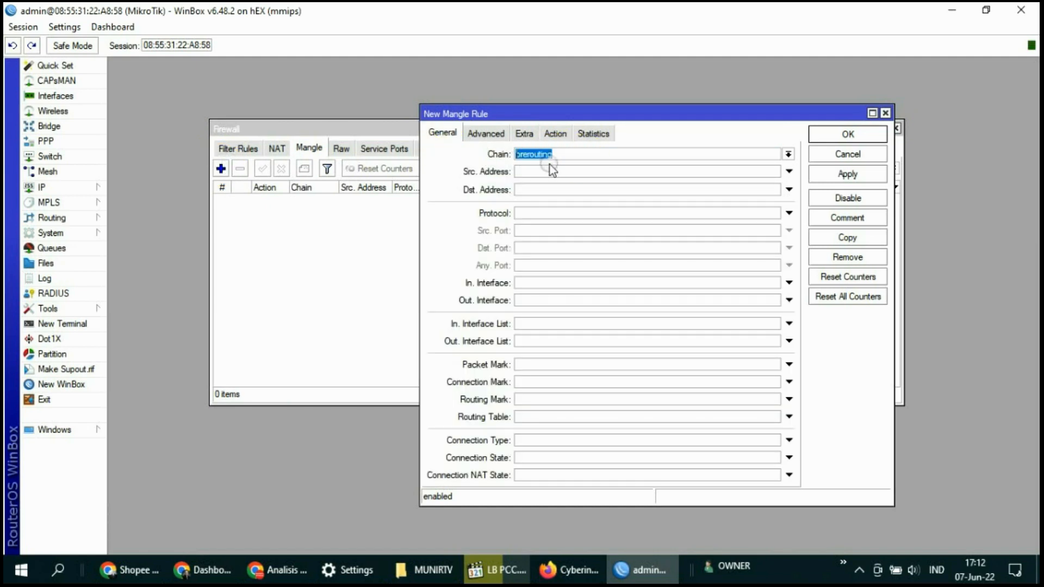
click(485, 137)
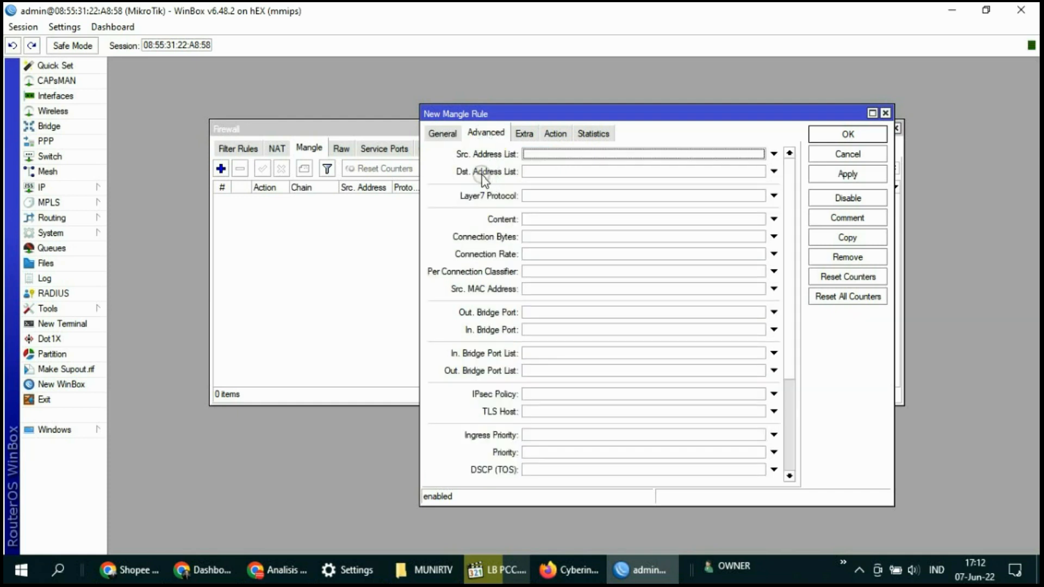
click(532, 172)
click(759, 172)
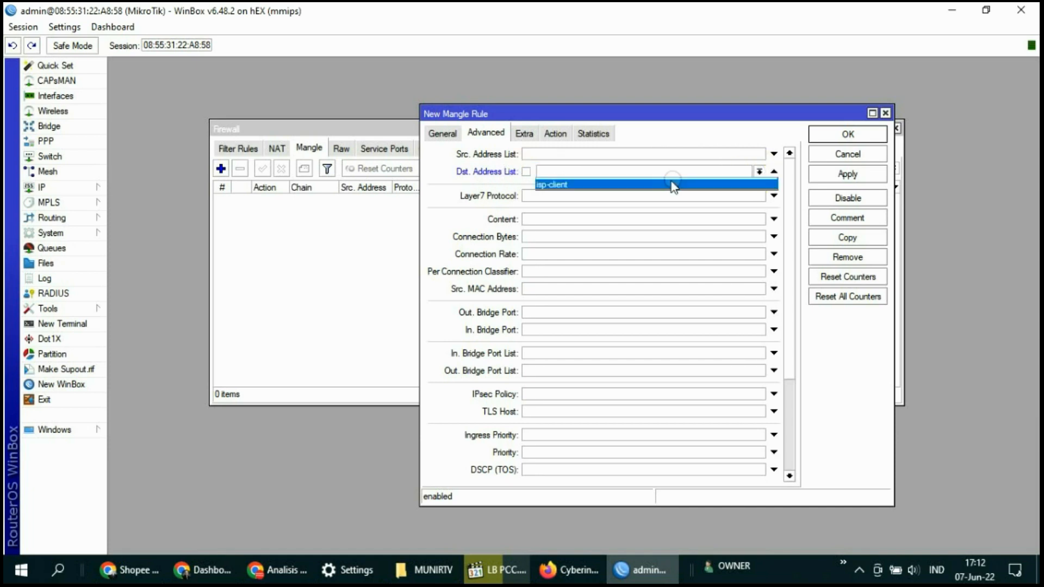
click(568, 186)
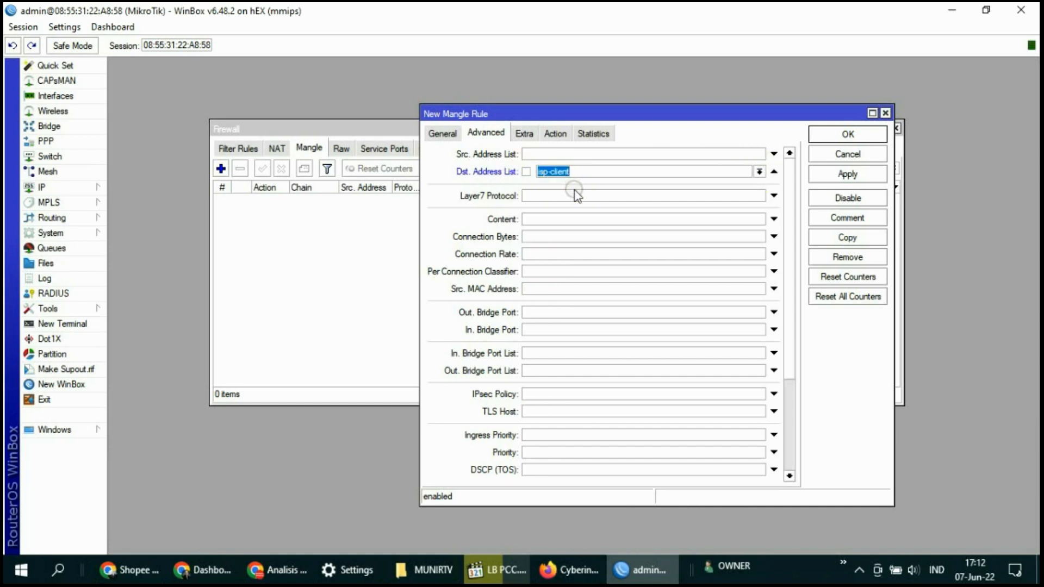
Set the rule's action to accept and save it
click(559, 135)
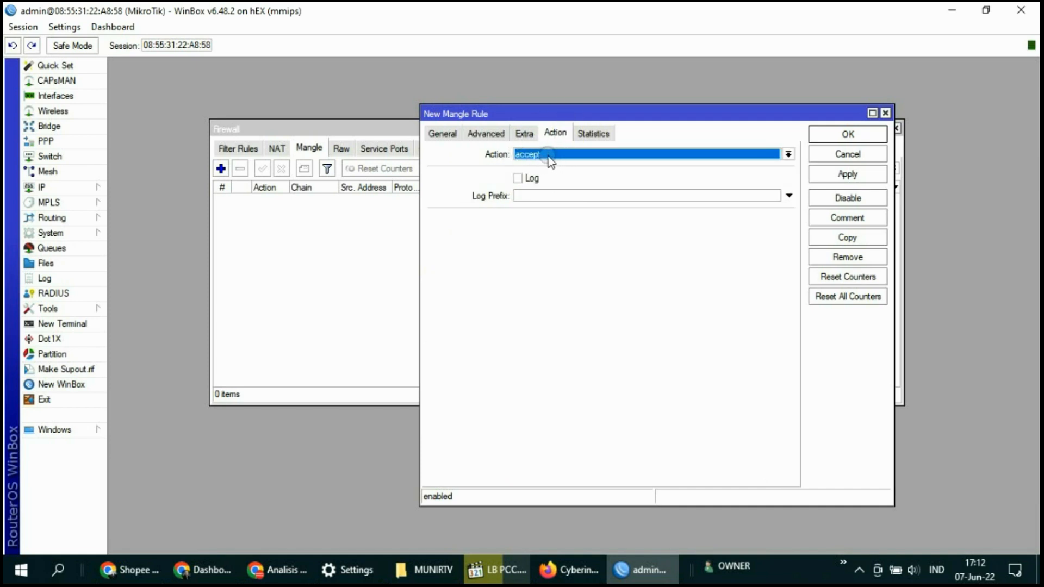
click(848, 174)
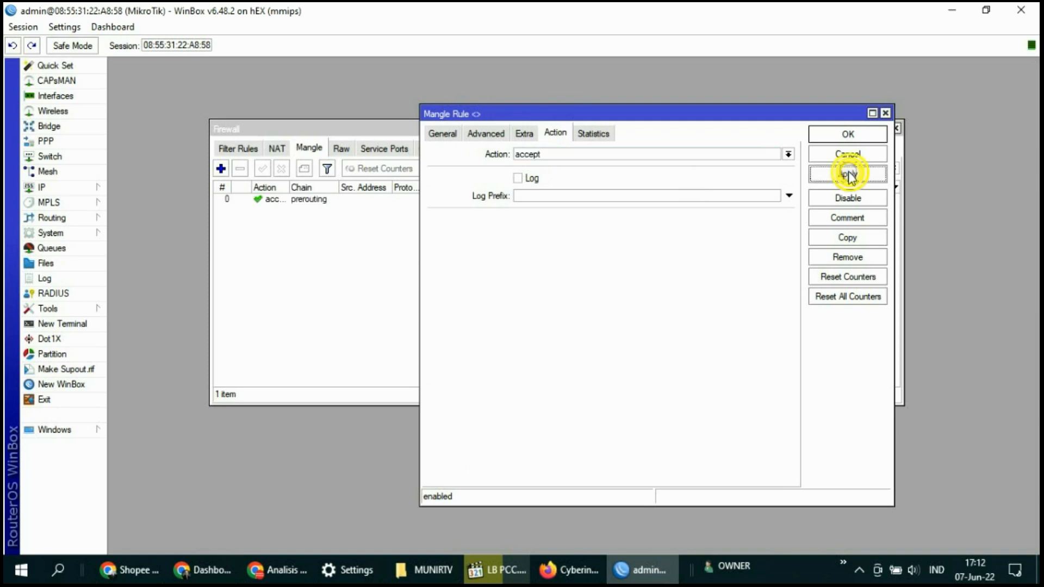
click(849, 135)
click(506, 224)
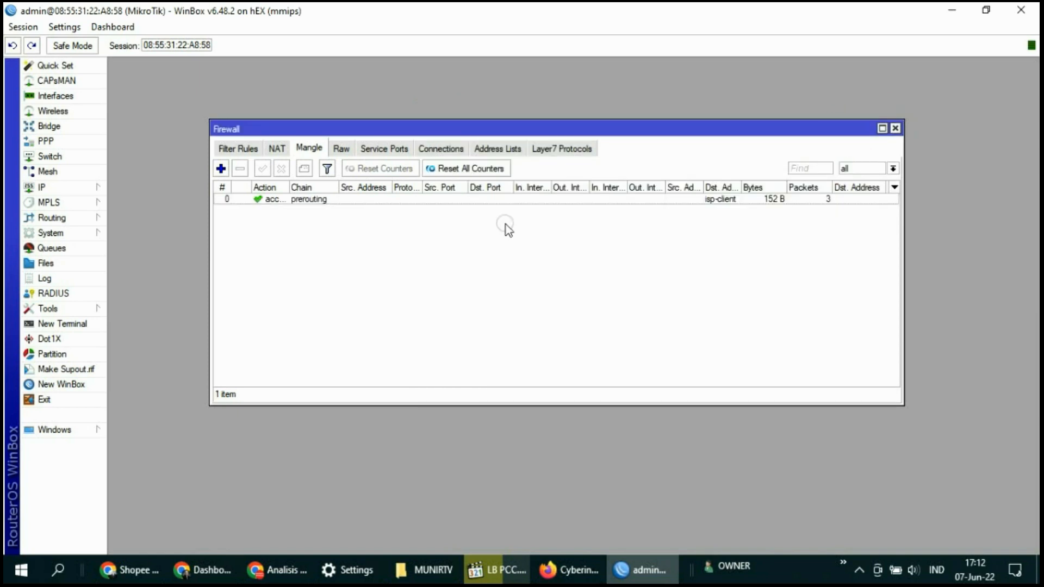
click(359, 297)
click(293, 213)
click(220, 168)
Put the new mangle rule in the input chain, matching traffic arriving on ether1-Prolink
click(447, 136)
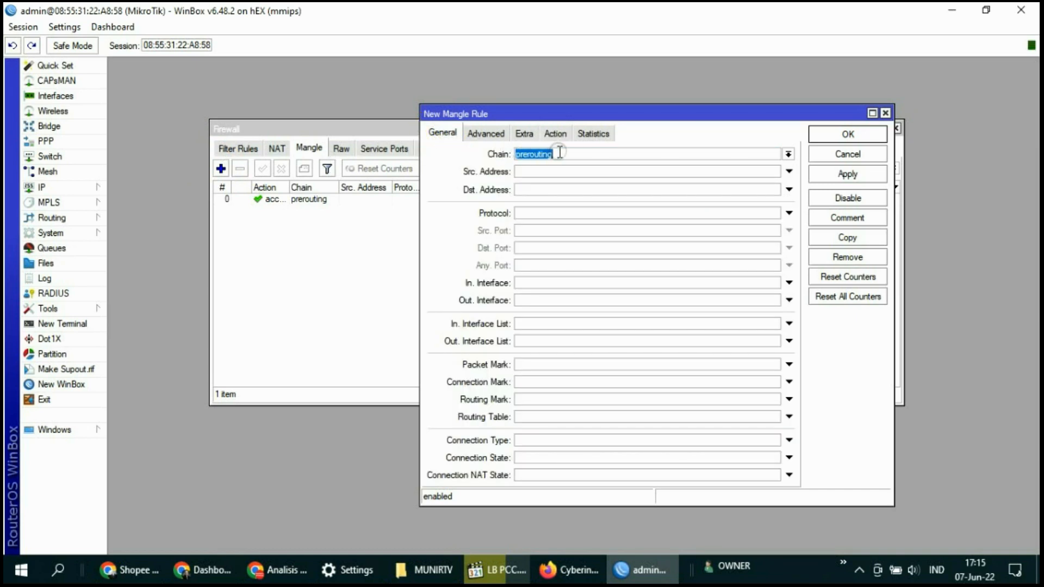
click(788, 154)
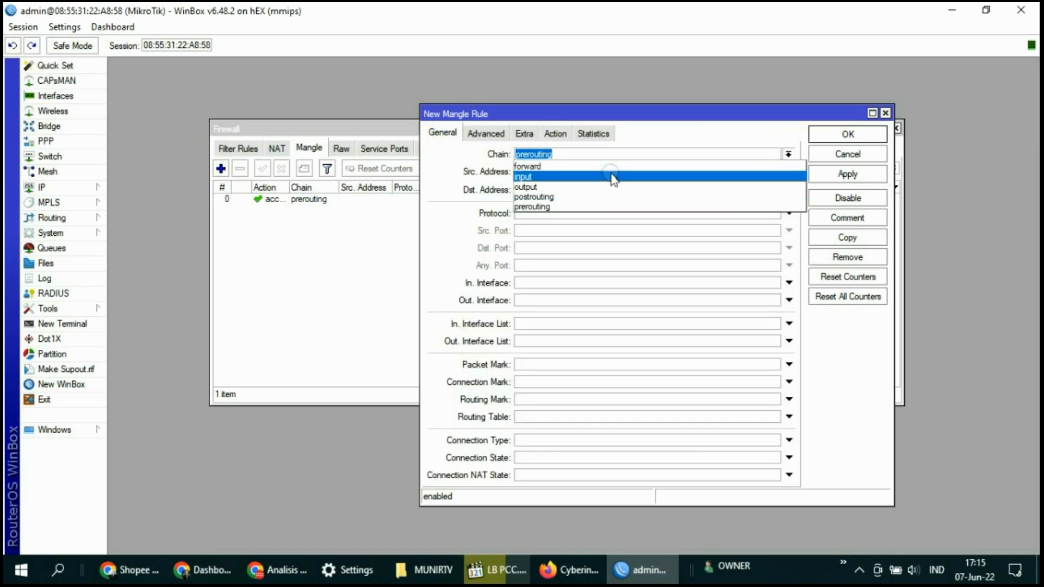
click(545, 177)
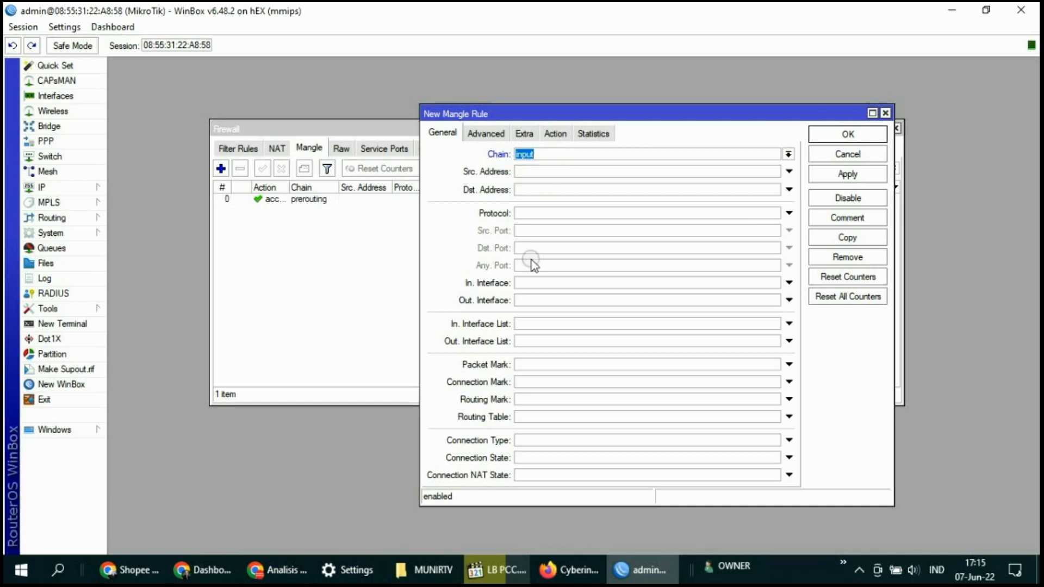
click(531, 283)
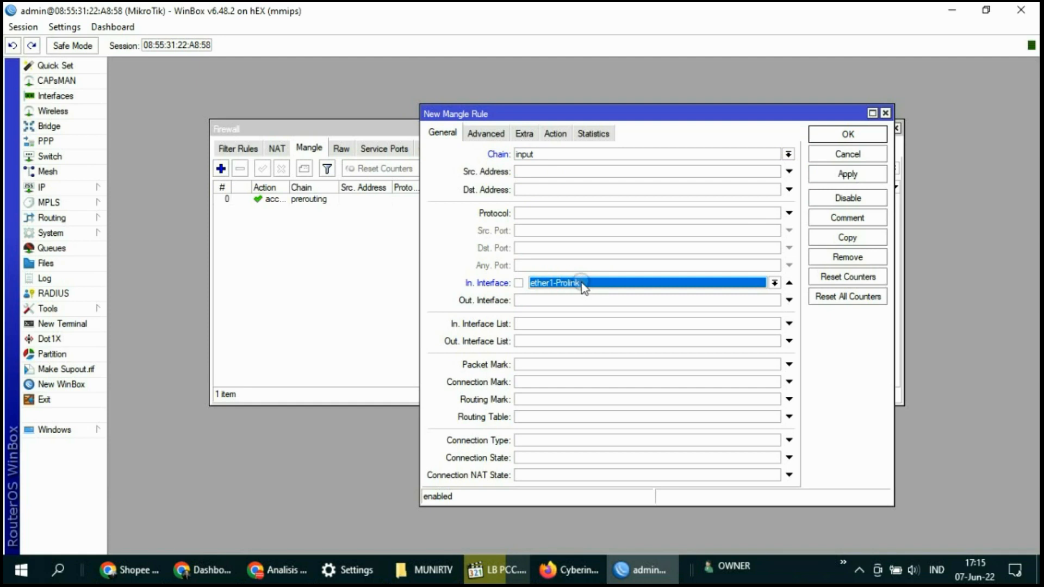
Set the action to mark connection with mark ISP-1, then apply and close
click(554, 134)
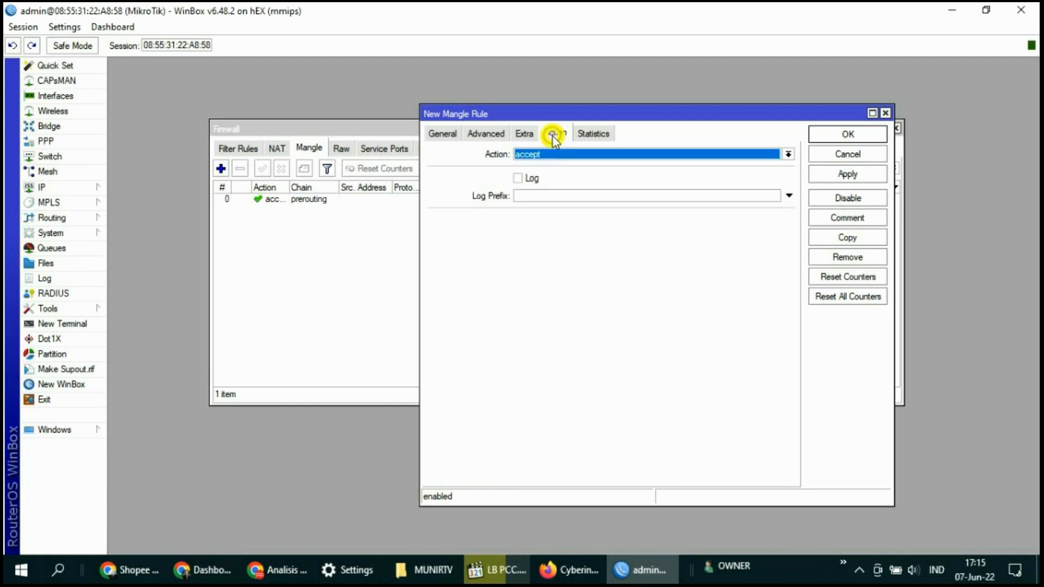
click(547, 154)
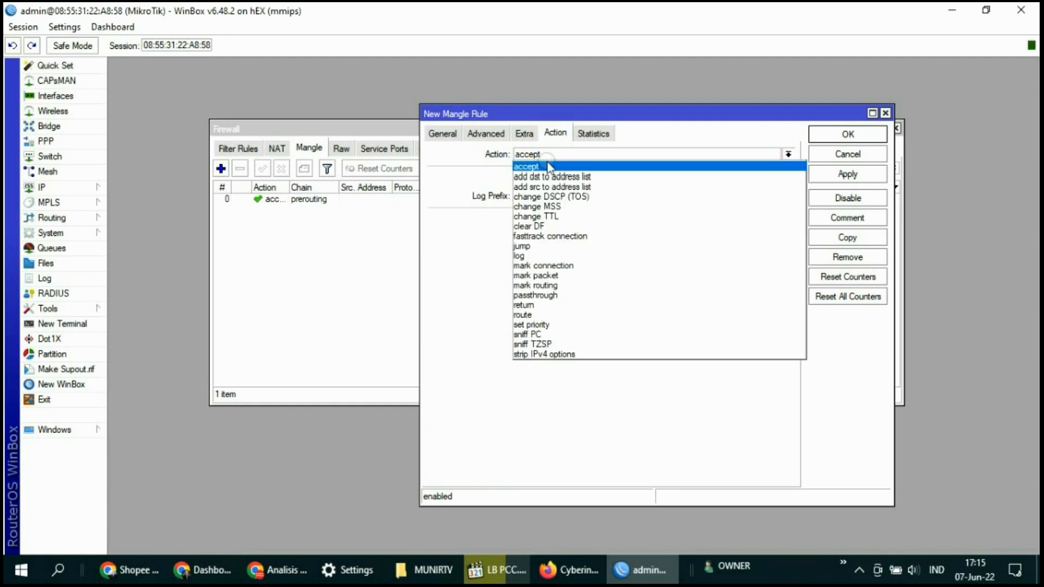
click(551, 265)
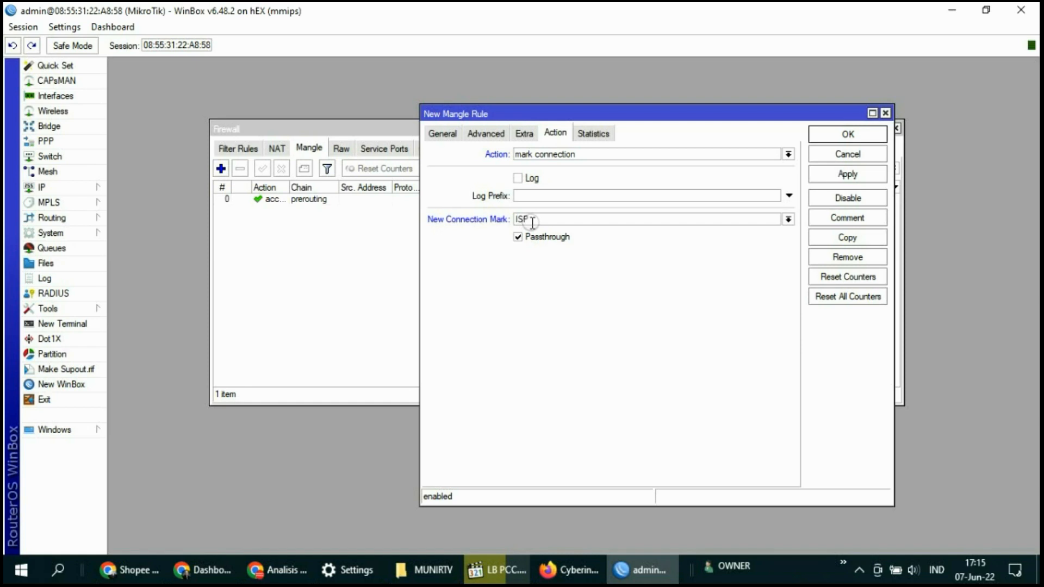
click(847, 173)
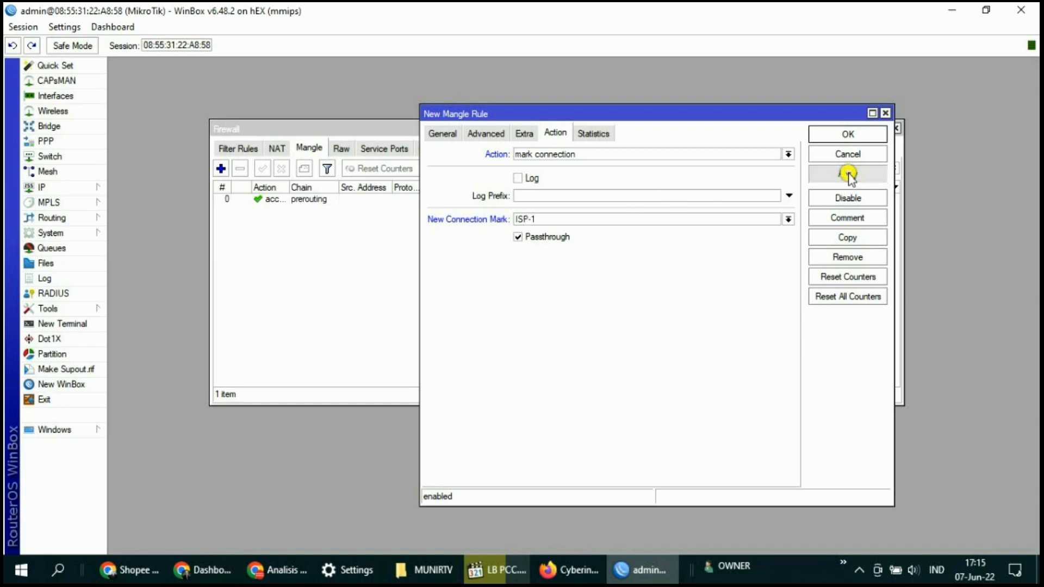
click(847, 136)
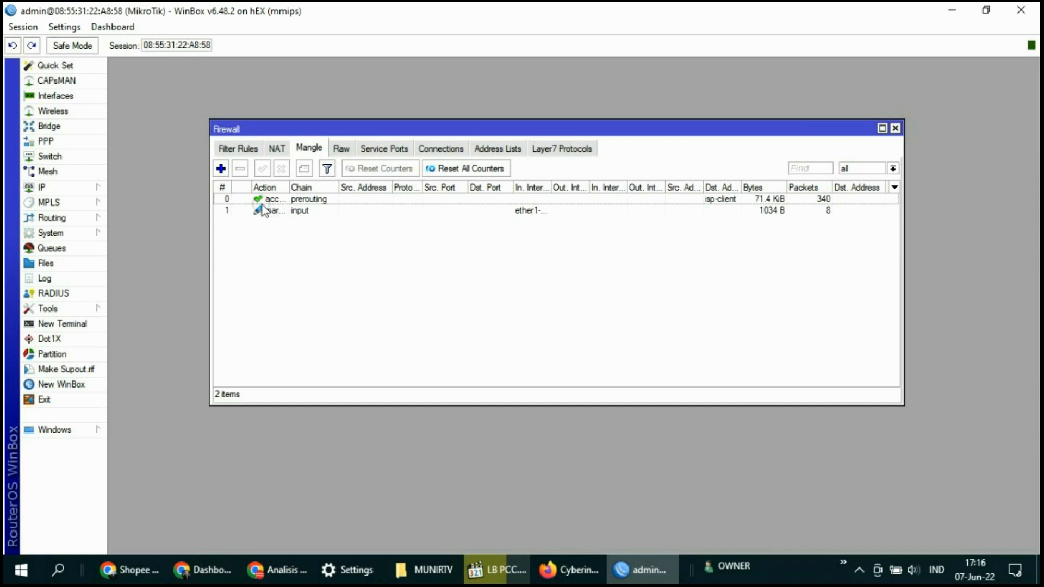
Add a third mangle rule in the input chain matching In. Interface ether2-Orbit
click(221, 168)
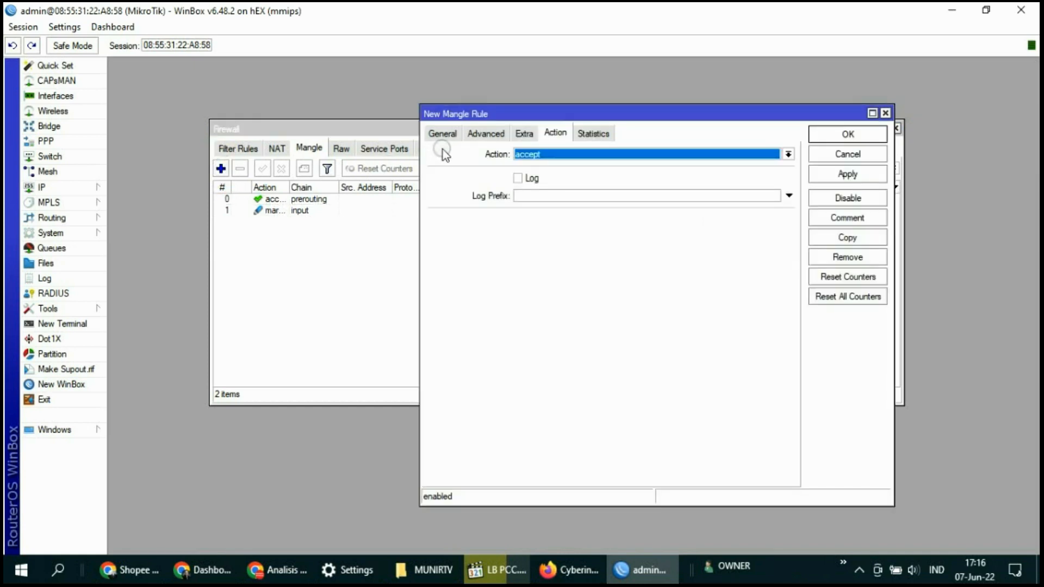
click(442, 134)
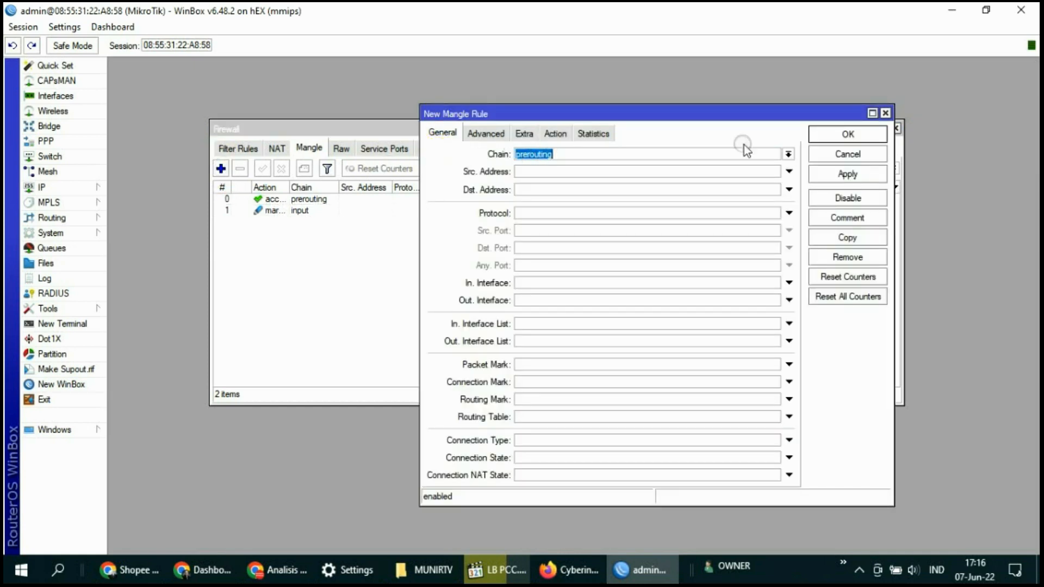
click(787, 154)
click(788, 154)
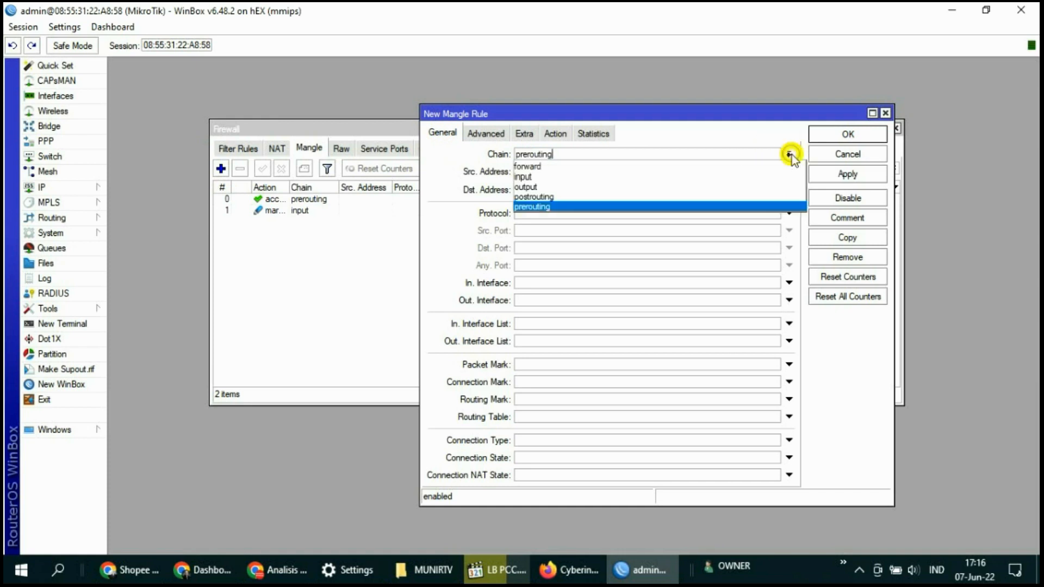
click(536, 177)
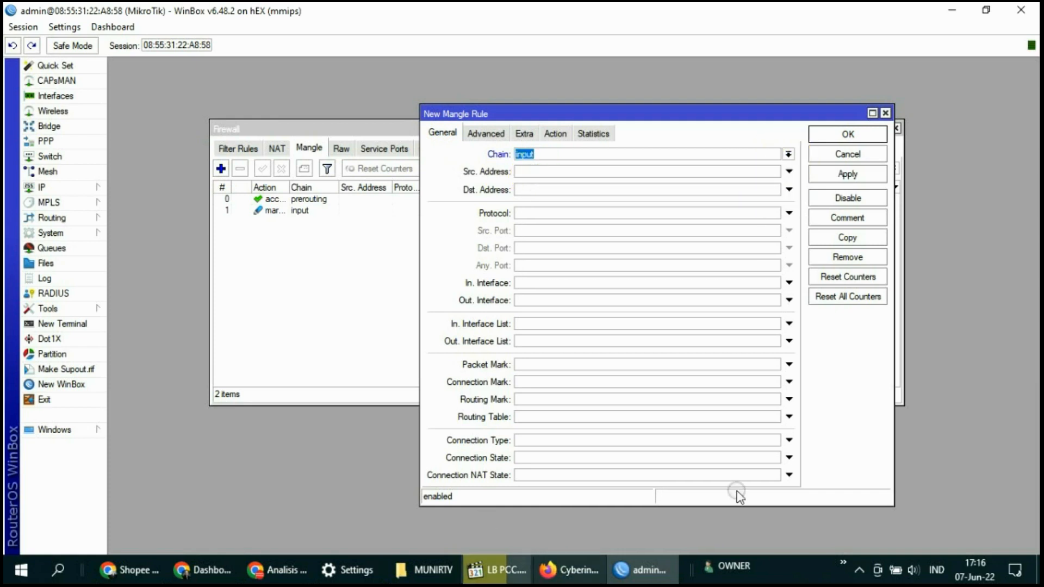
click(526, 283)
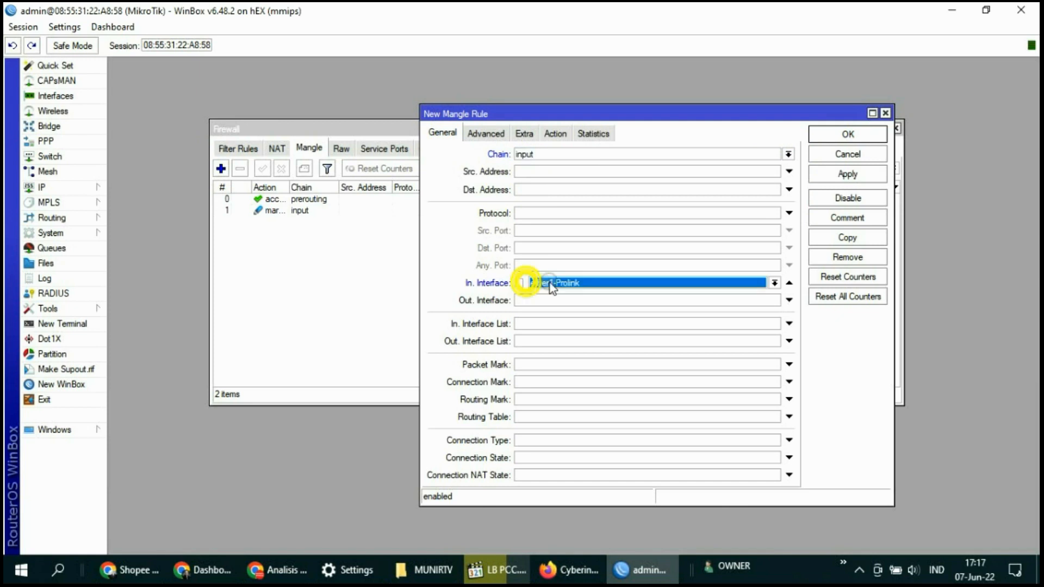
click(774, 282)
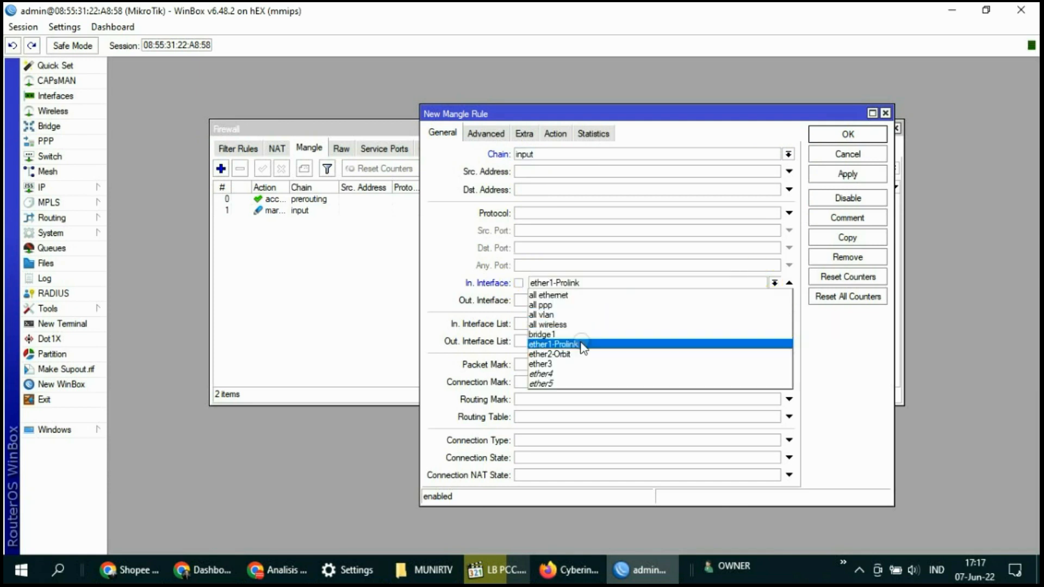
click(563, 354)
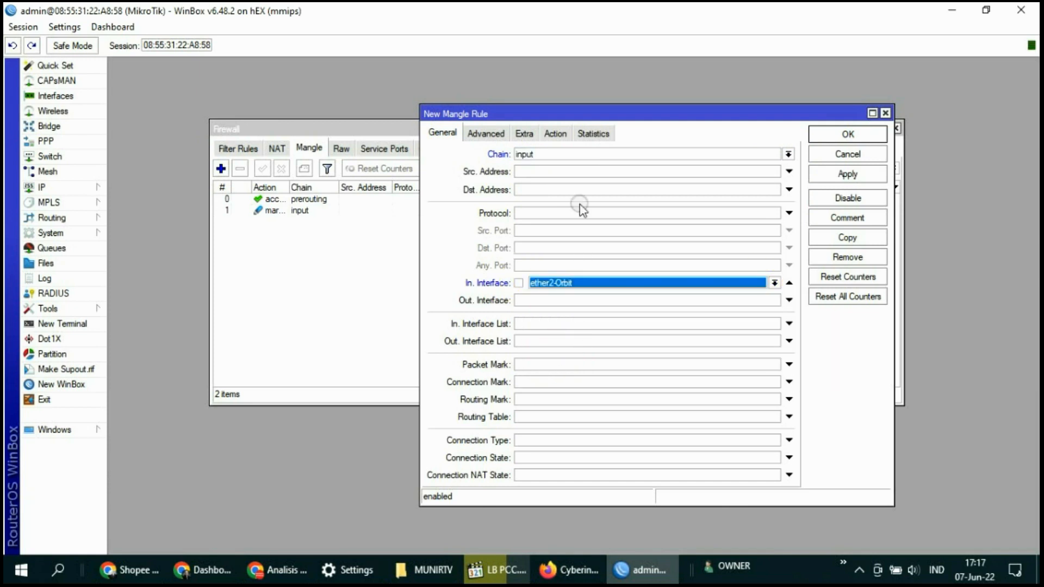
Set the action to mark connection with new connection mark ISP-2 and apply
click(555, 133)
click(541, 154)
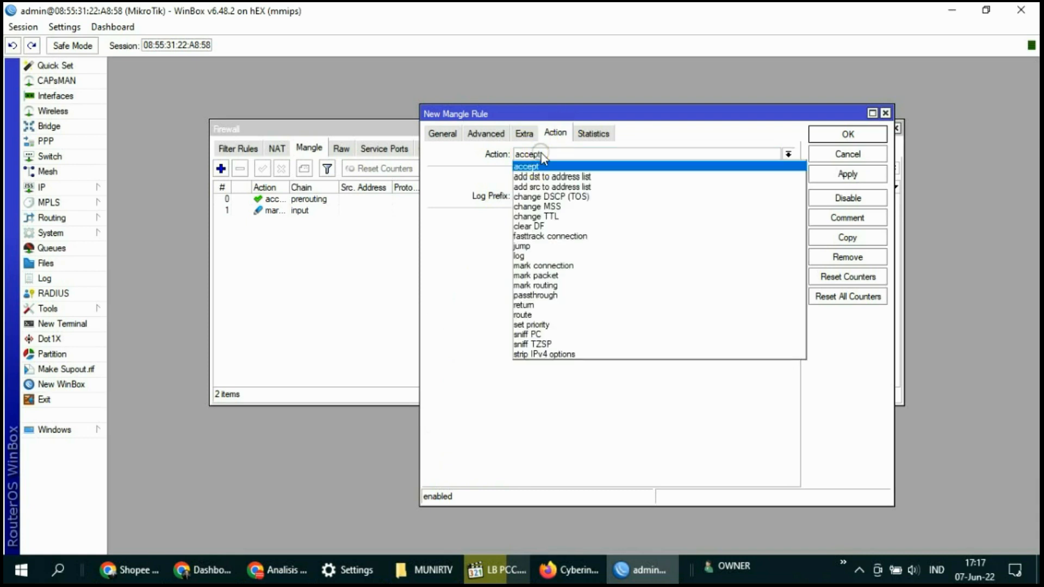
click(552, 266)
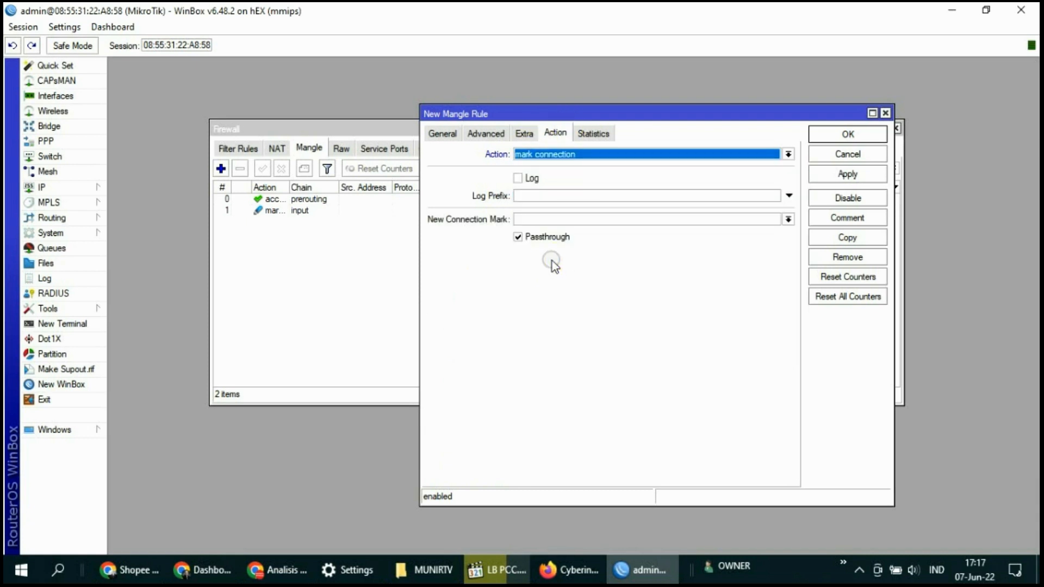
click(529, 220)
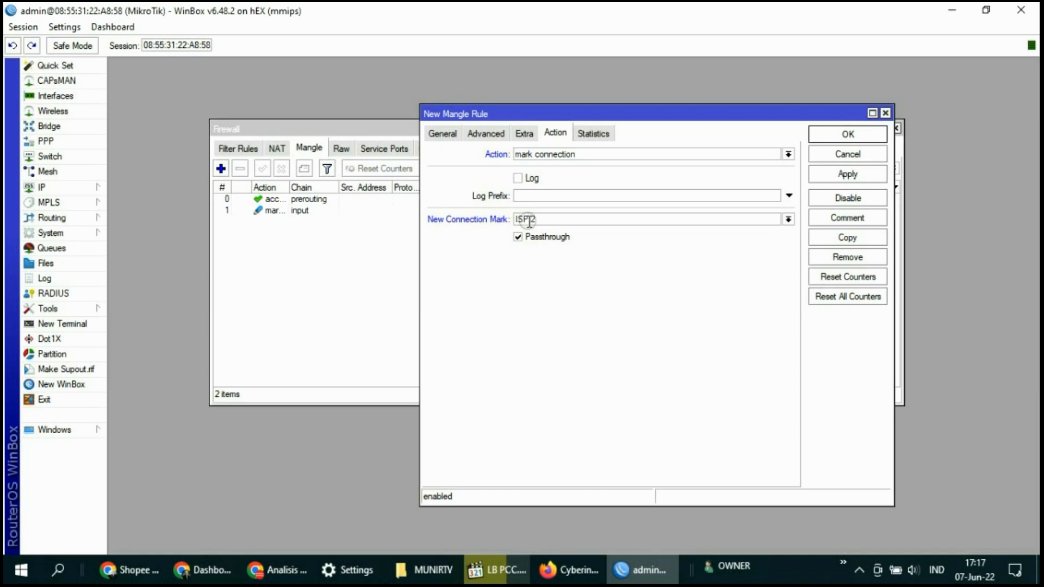
click(841, 173)
Close the ISP-2 rule, review mangle rules 0–2, cancel the draft, and start a new rule
click(848, 135)
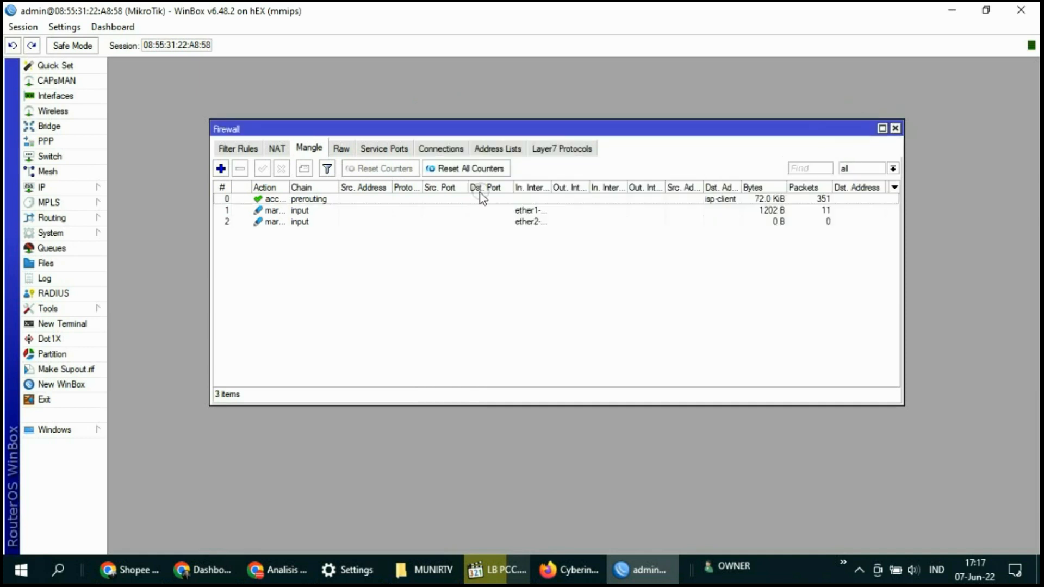
click(320, 199)
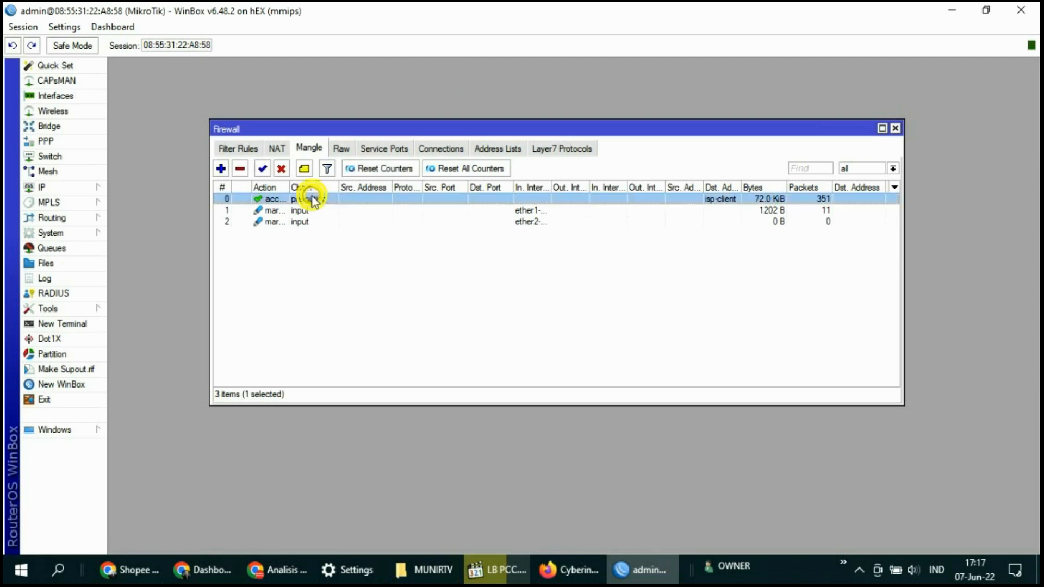
click(305, 212)
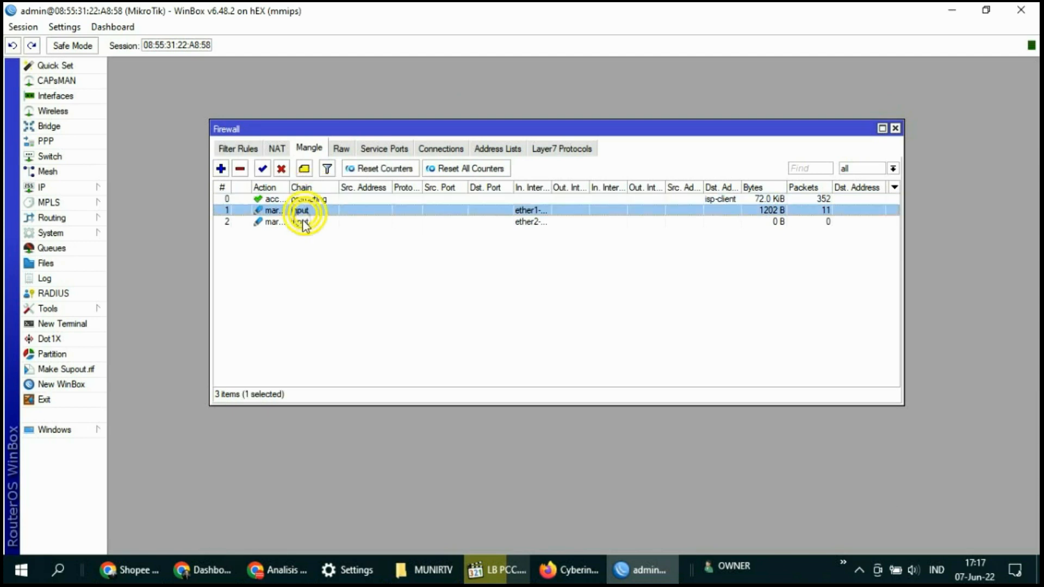
click(303, 221)
click(303, 214)
click(302, 222)
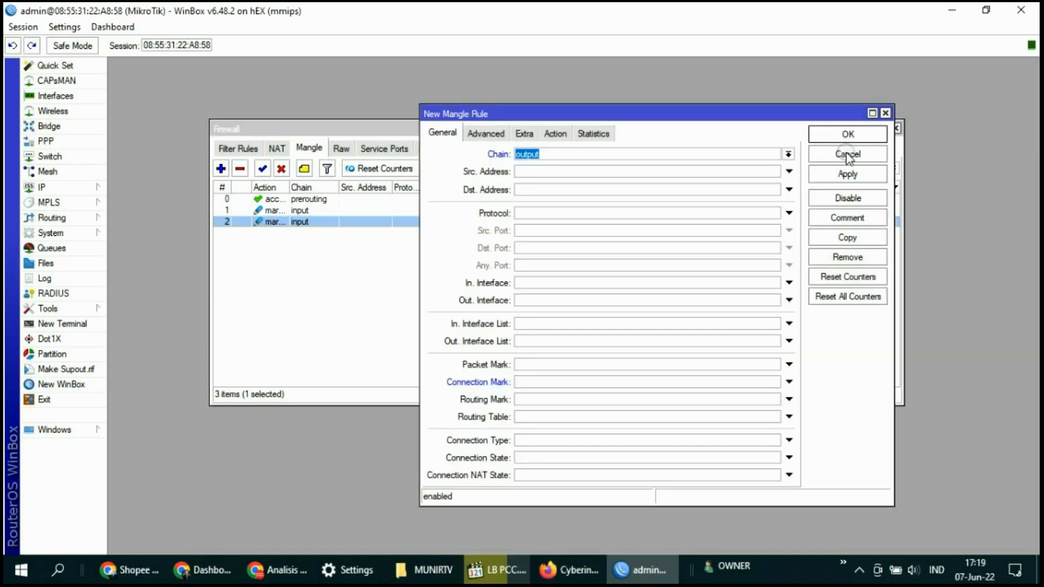
click(850, 152)
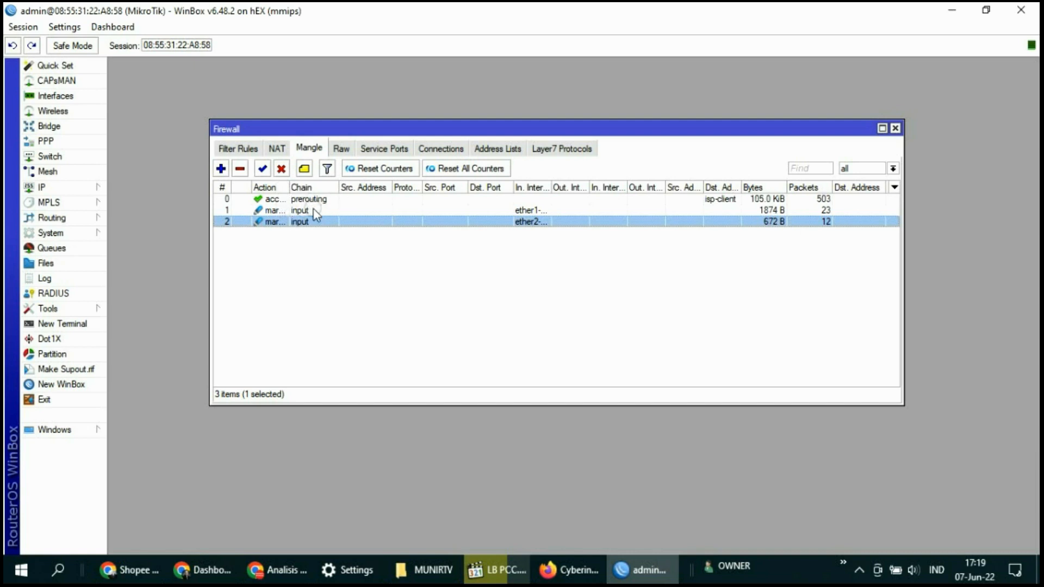
click(221, 170)
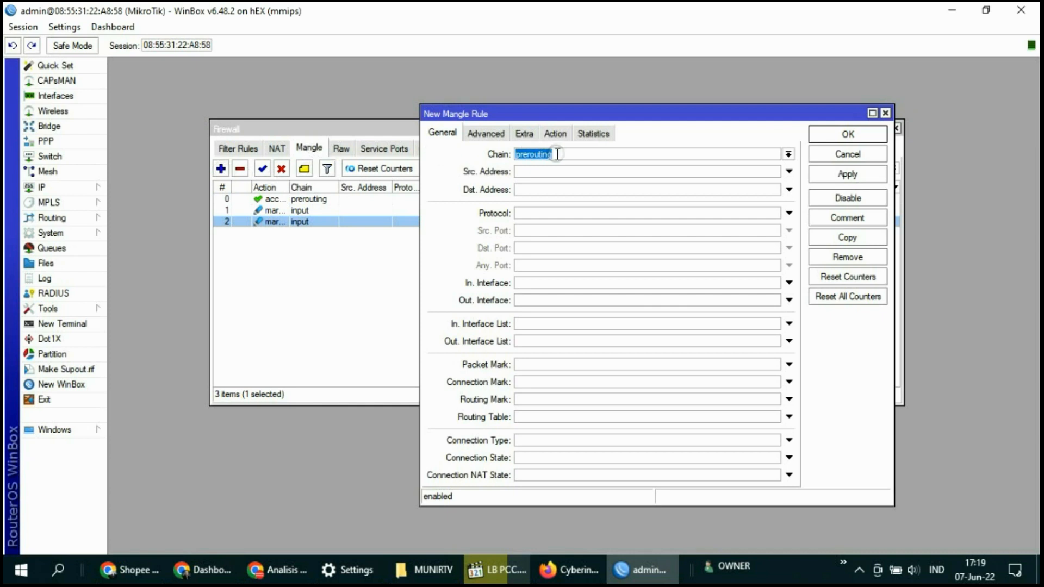
Set the new rule's chain to output, matching connection mark ISP-1
click(788, 154)
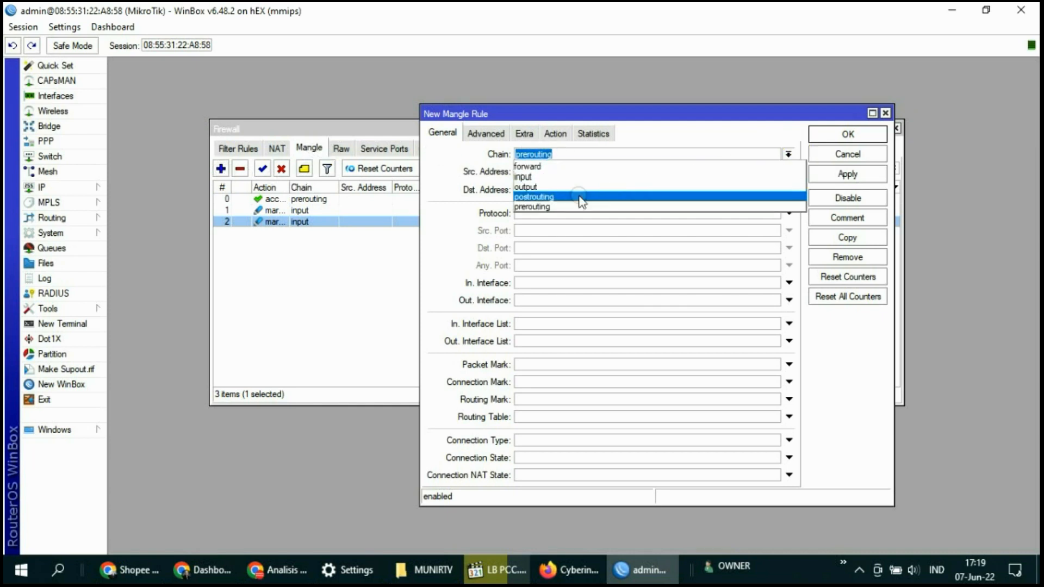
click(541, 187)
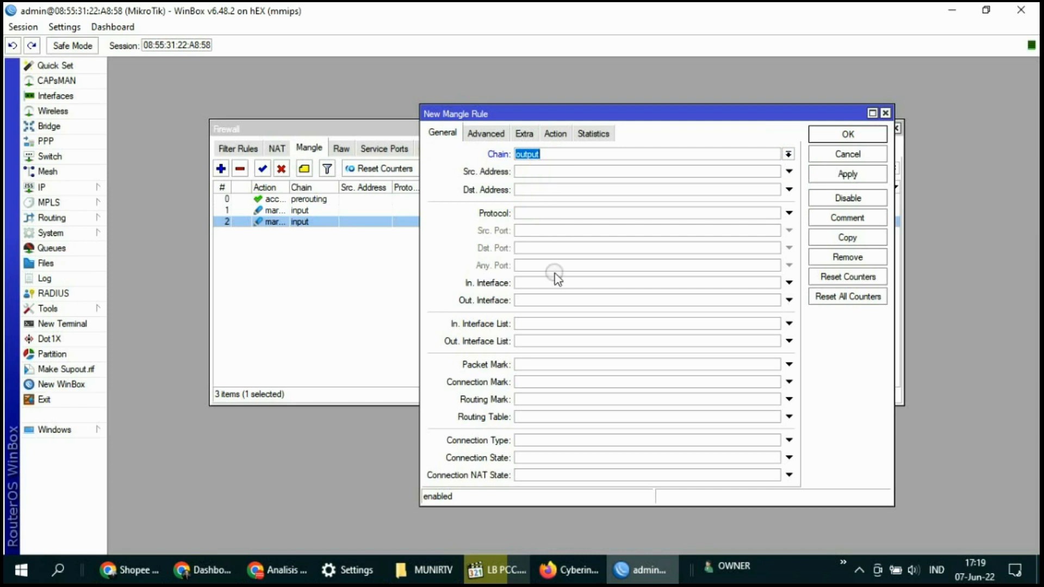
click(533, 382)
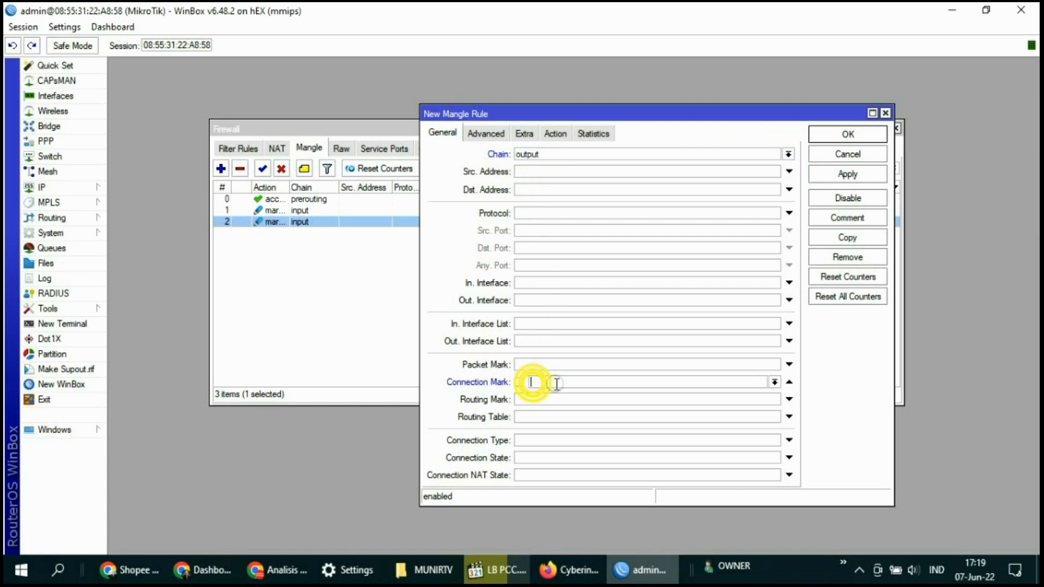
click(774, 382)
click(552, 393)
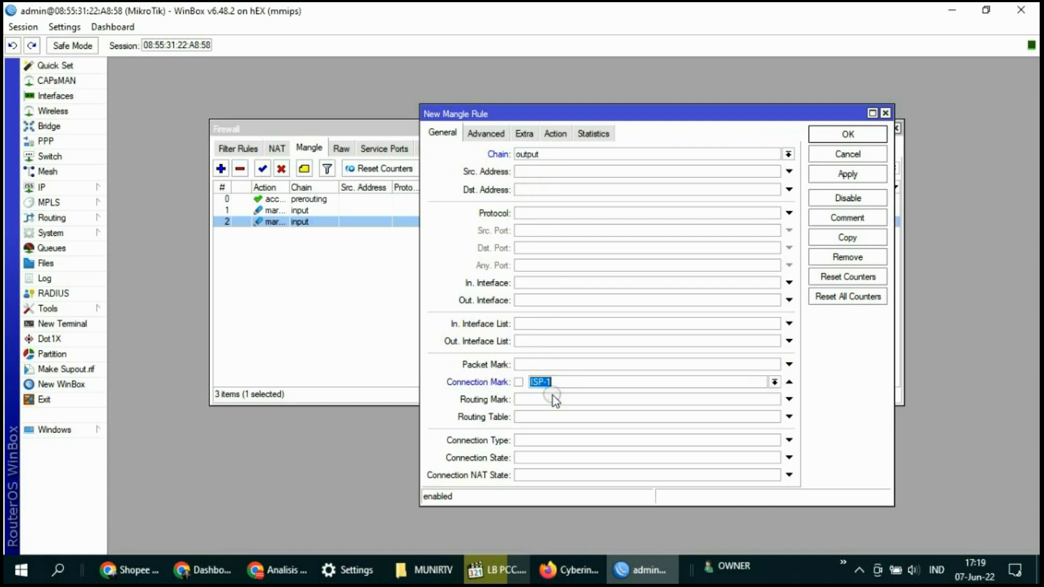
Make the action mark routing with mark ROUTE-ISP1, passthrough off, and apply
click(555, 133)
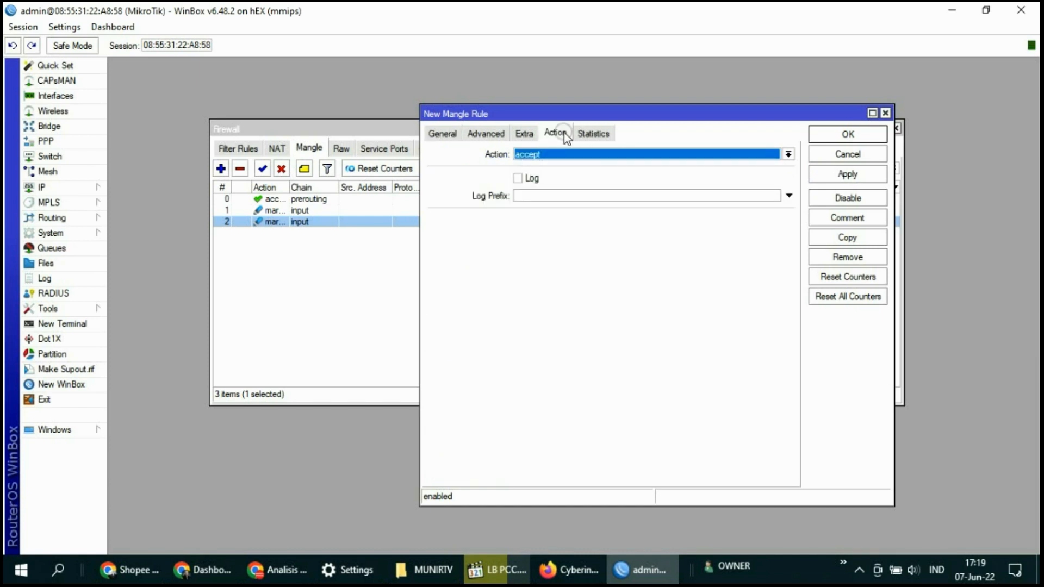
click(788, 154)
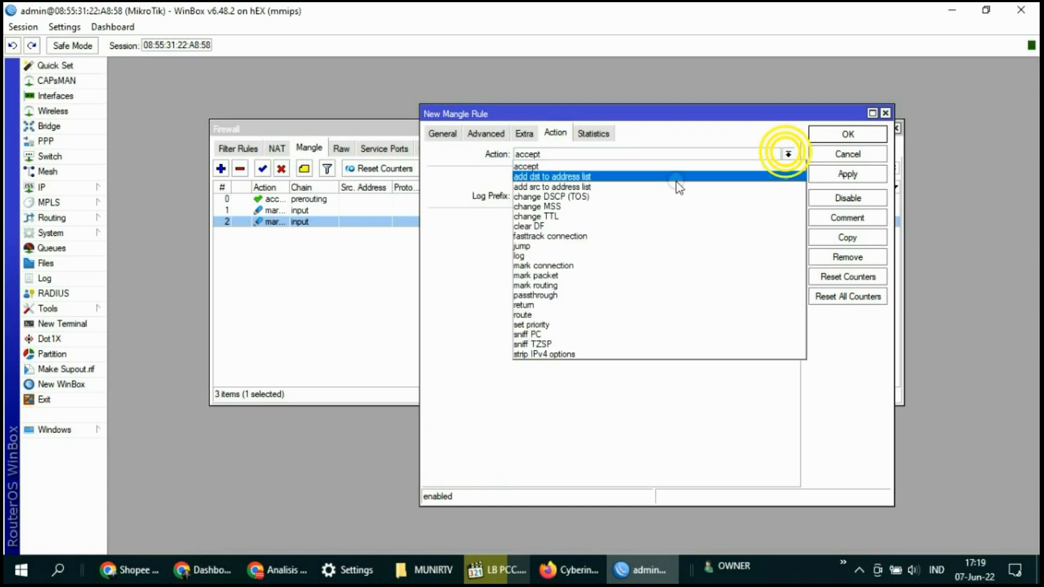
click(555, 286)
click(788, 220)
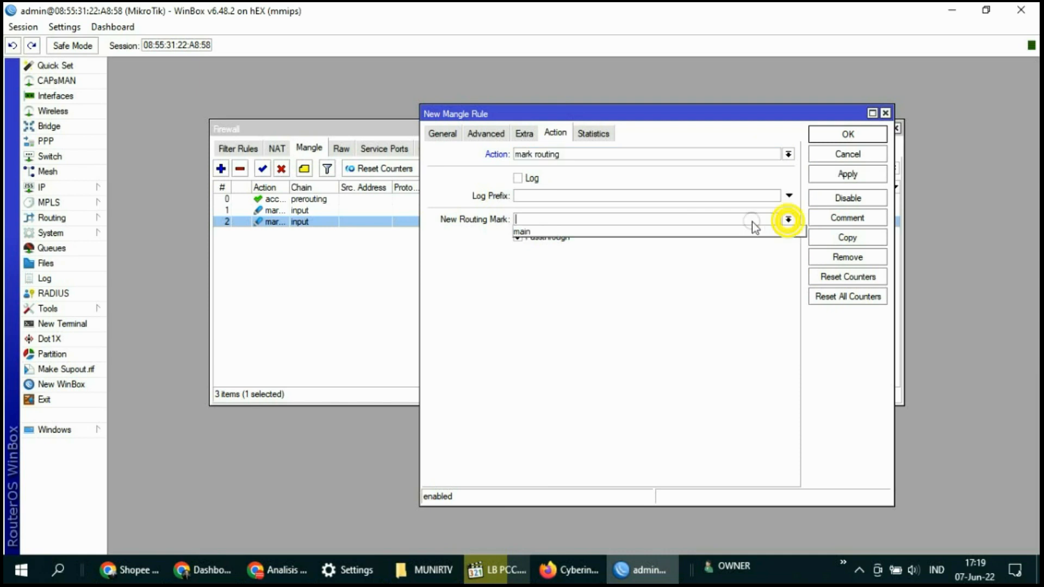
click(544, 218)
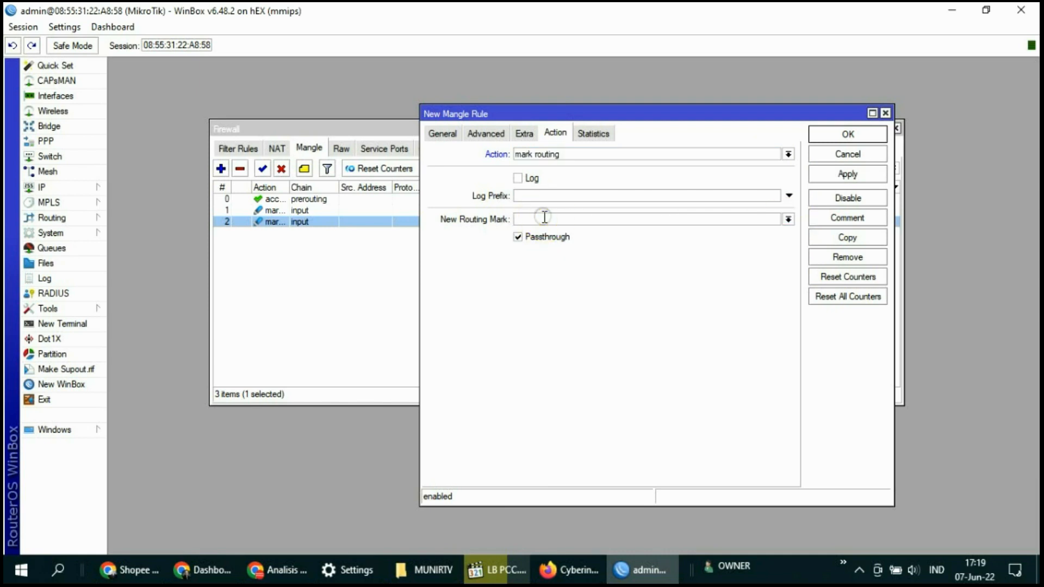
text(ROUTE_ISP1)
click(519, 239)
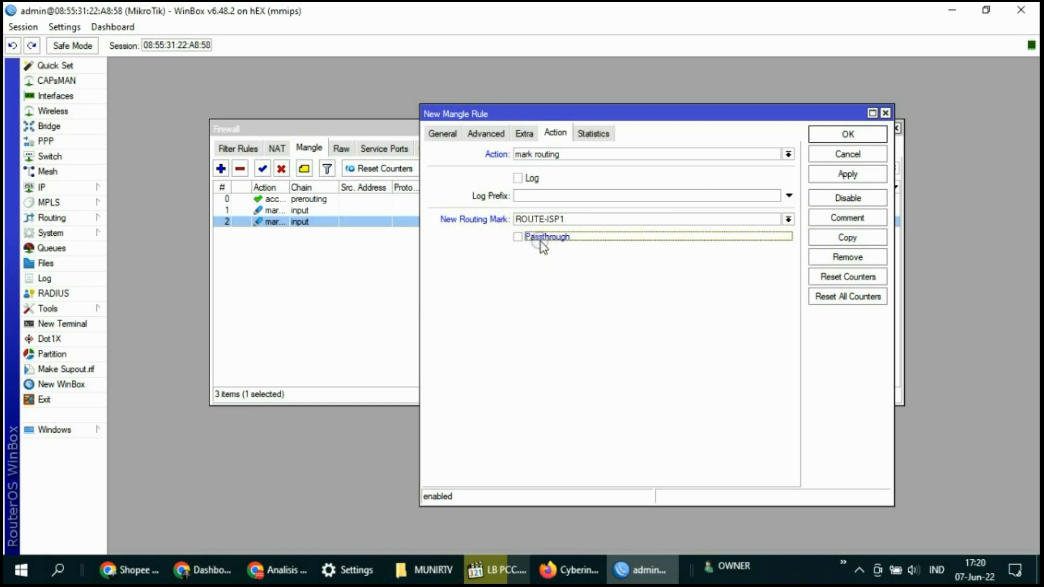
click(510, 238)
click(518, 238)
click(851, 175)
Close the output rule, then inspect rule 2's ISP-2 mark and cancel
click(849, 134)
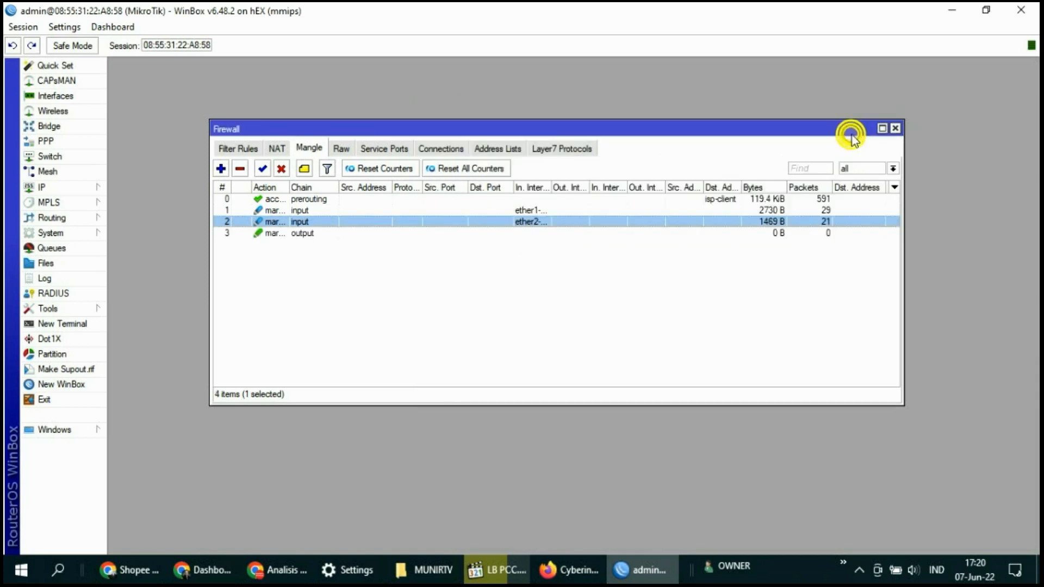
double_click(308, 222)
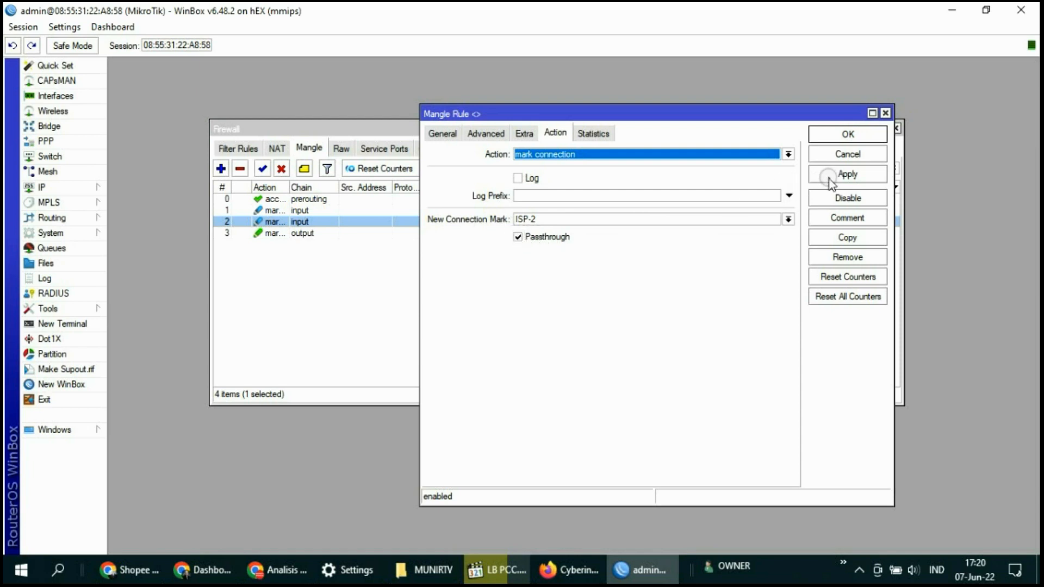
click(848, 154)
Inspect output rule 3's passthrough setting, cancel without saving, and start another mangle rule
click(309, 234)
double_click(309, 233)
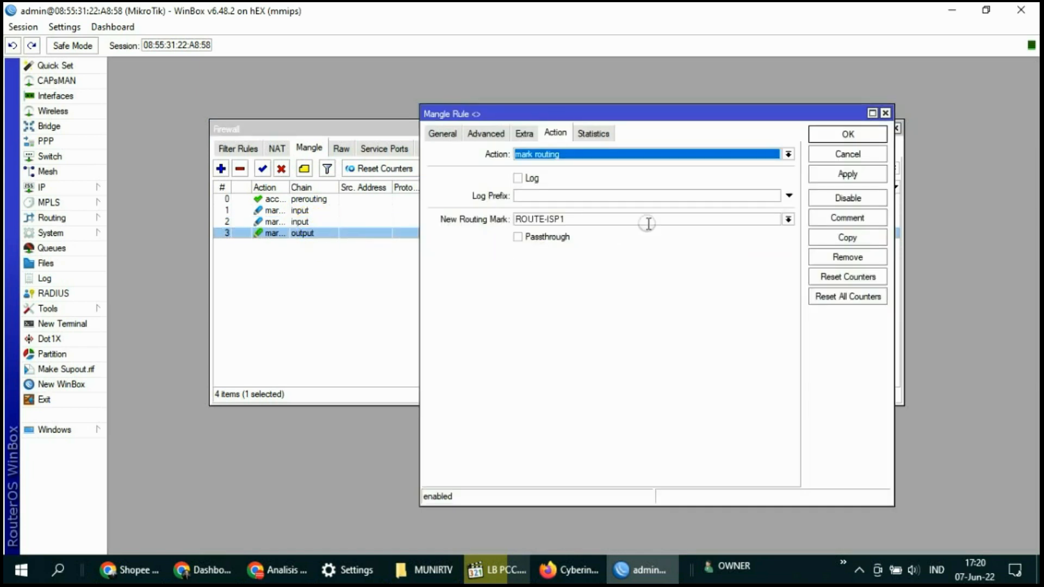
click(517, 238)
click(846, 154)
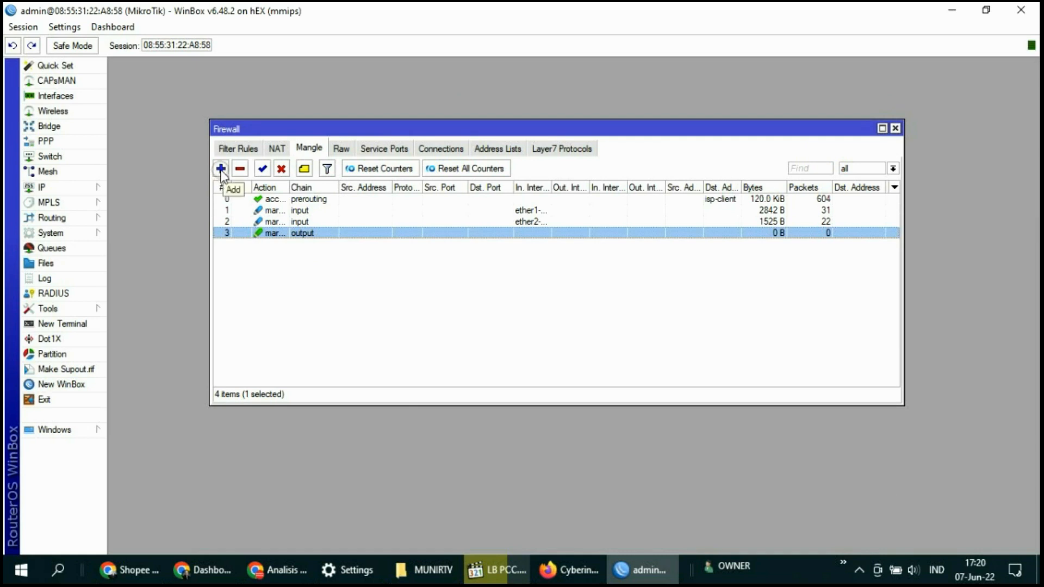
click(220, 170)
Set the draft to output chain with connection mark ISP-2, then begin entering its new routing mark
click(442, 134)
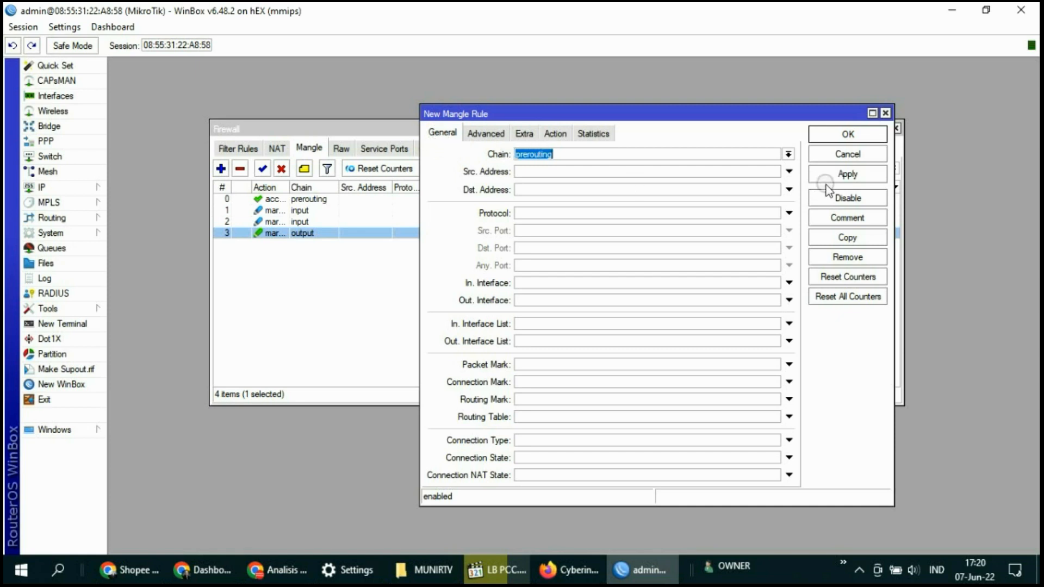
click(789, 154)
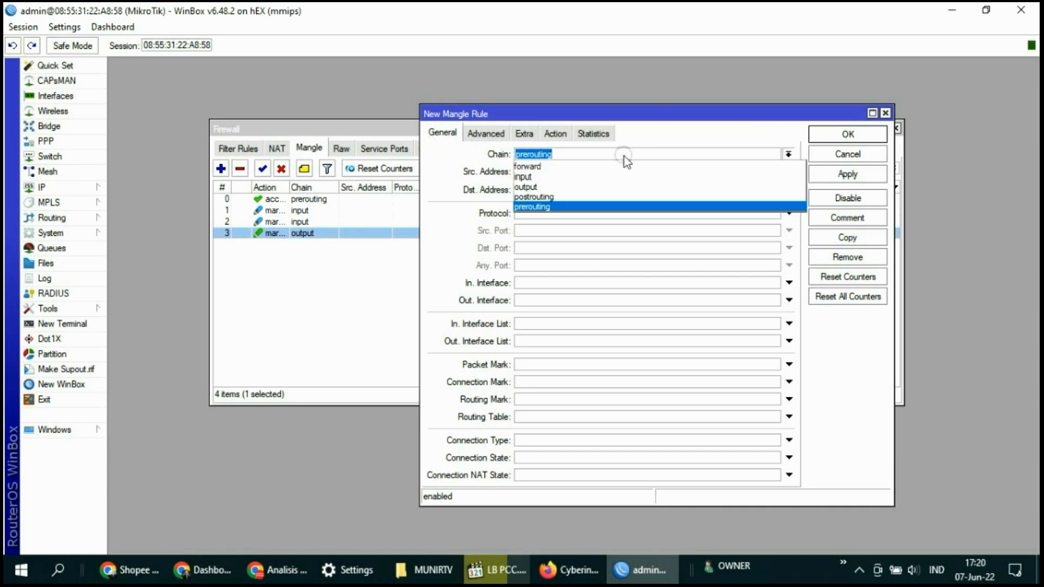
click(550, 187)
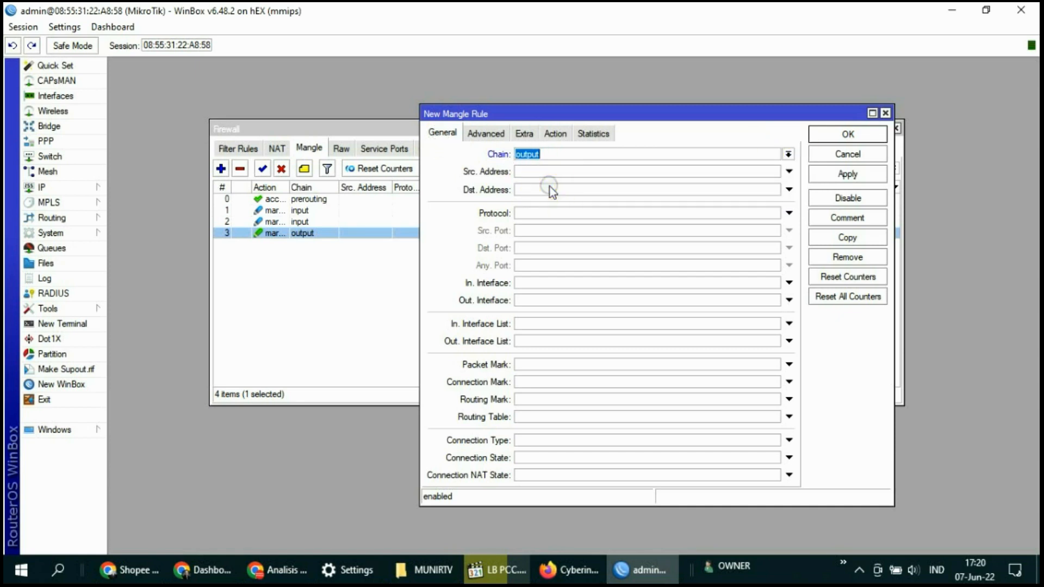
click(542, 381)
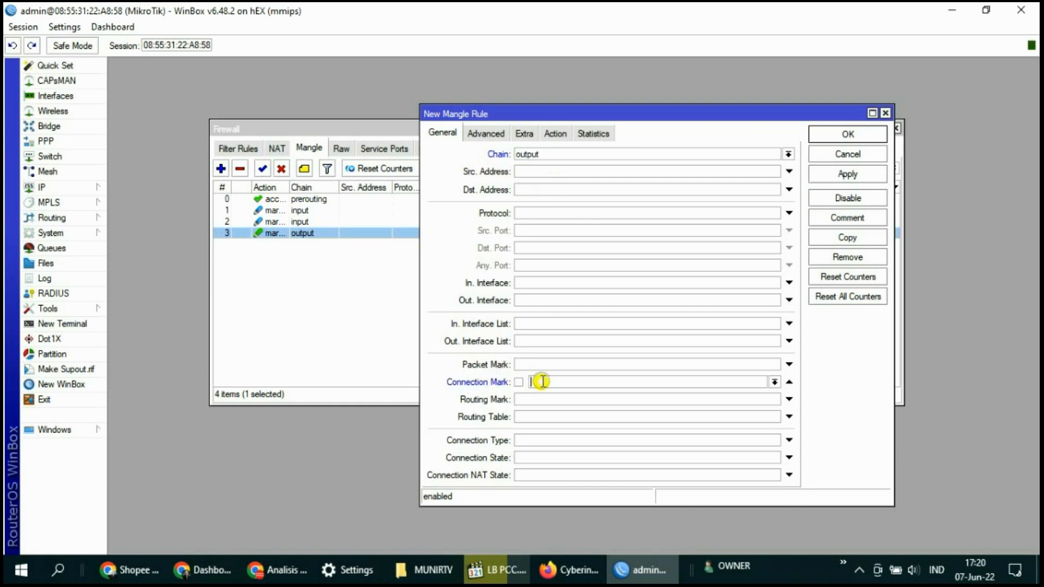
click(774, 381)
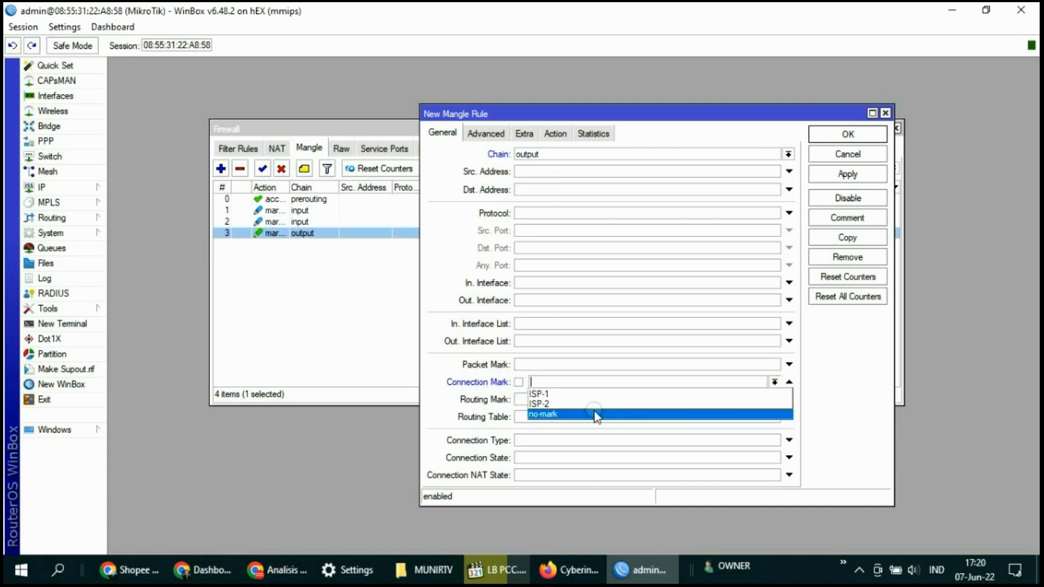
click(543, 404)
click(555, 133)
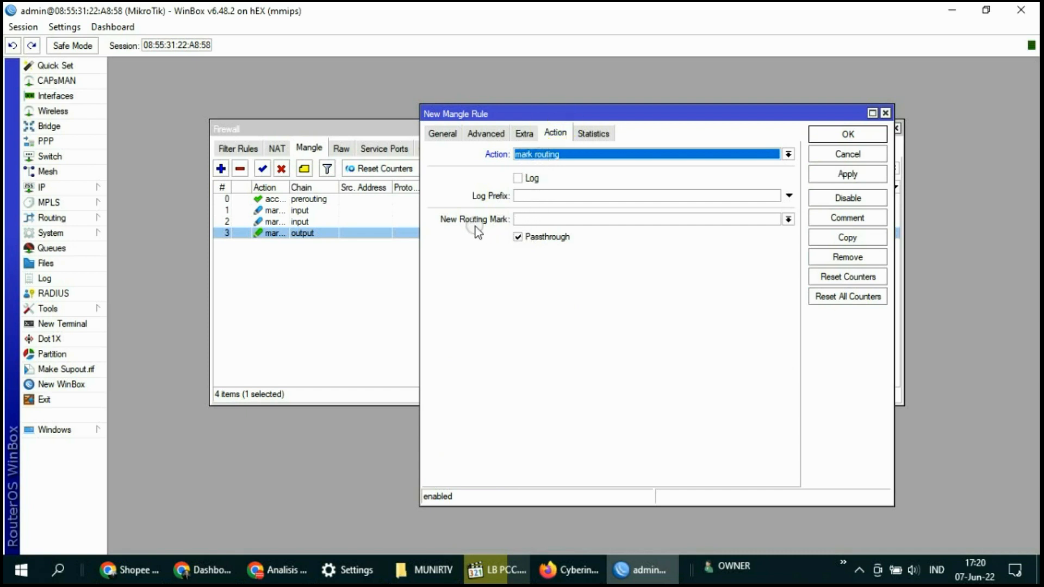
click(523, 219)
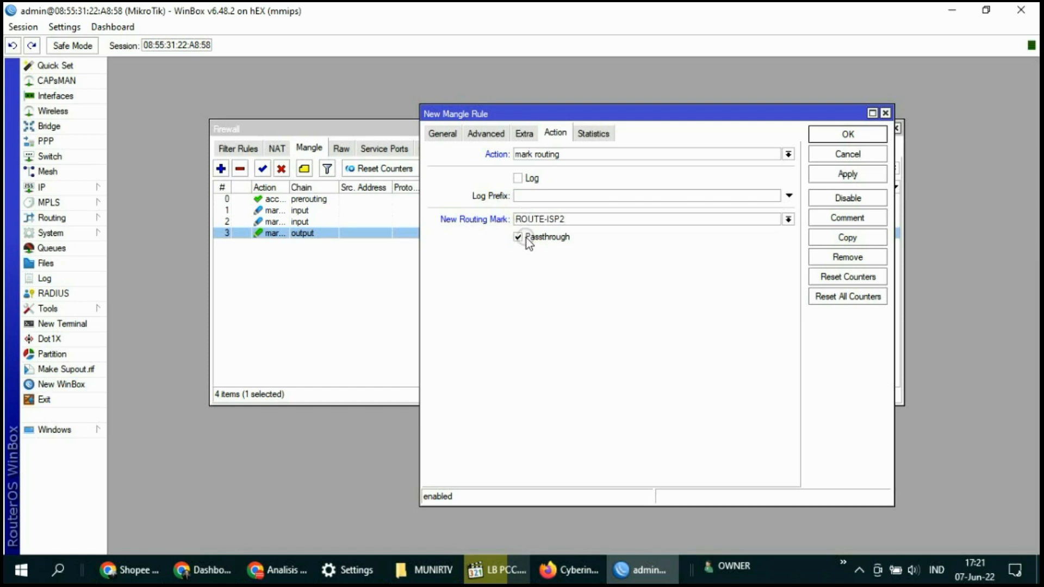
Turn off passthrough and save the output-chain ROUTE-ISP2 mark-routing rule
click(518, 237)
click(823, 175)
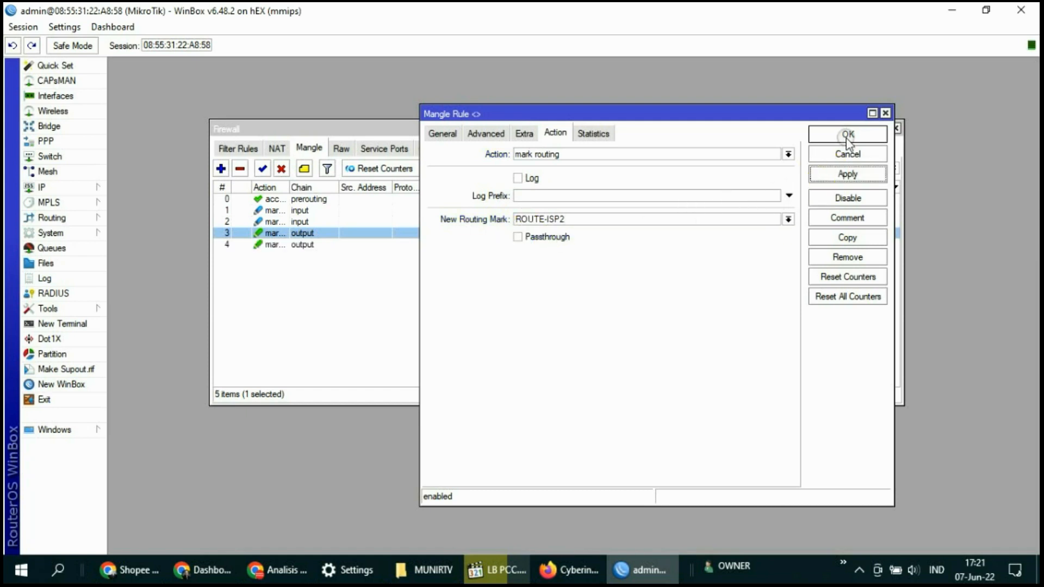
click(843, 137)
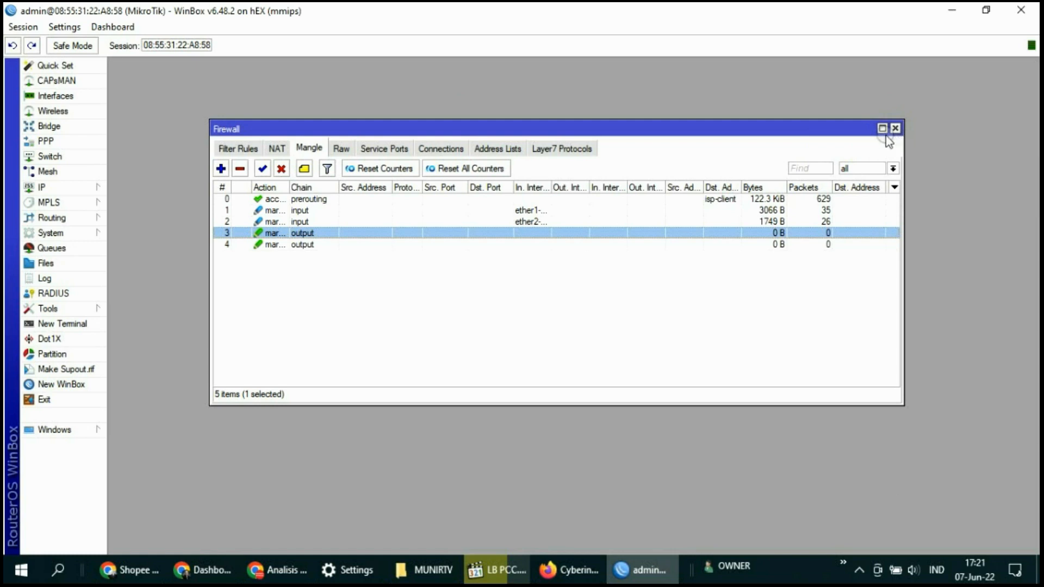
Review the prerouting accept rule, the input marking rule and output rule 3 in the Mangle list
click(308, 199)
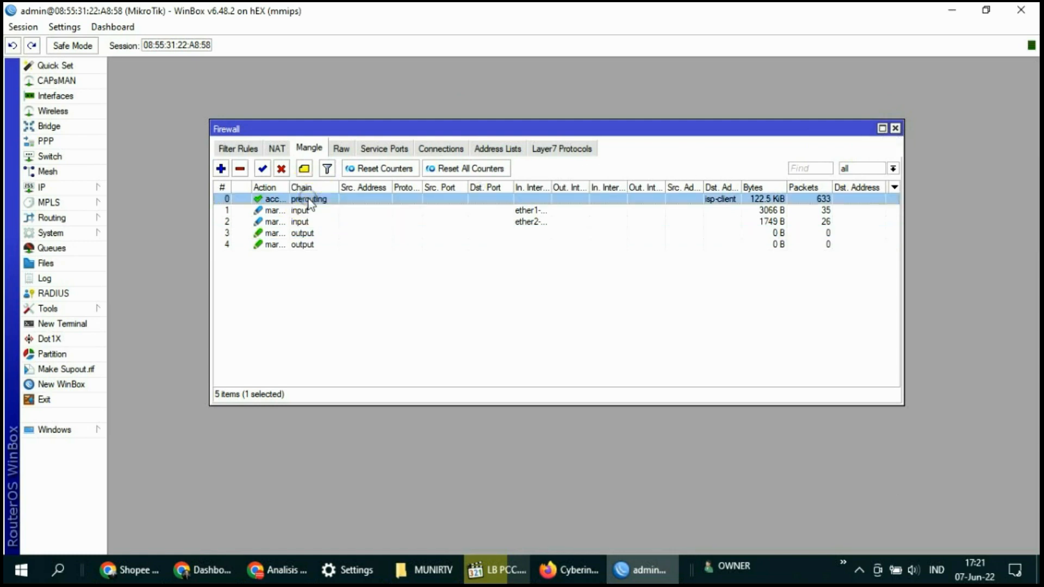
click(299, 210)
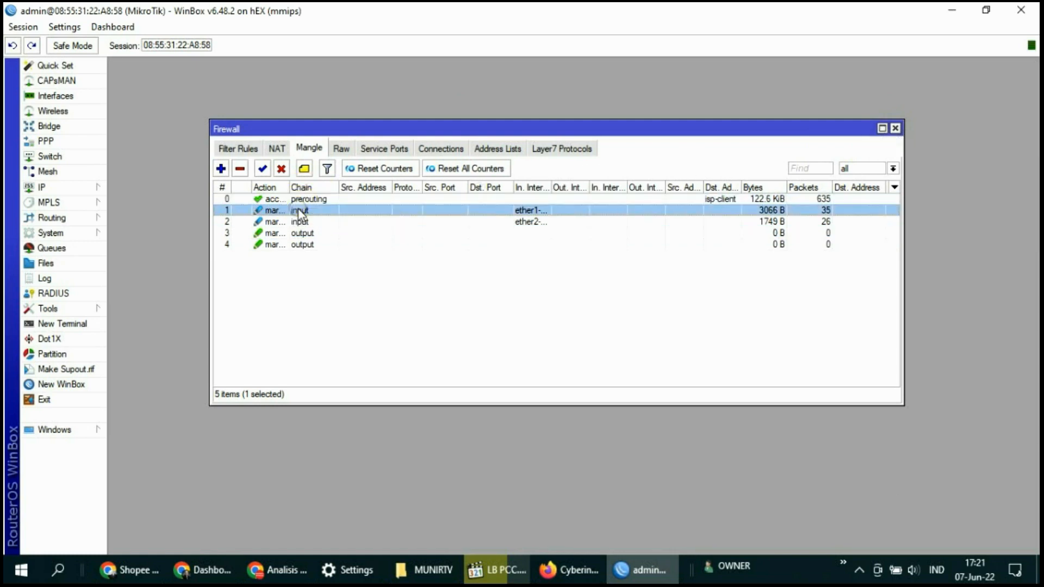
click(298, 233)
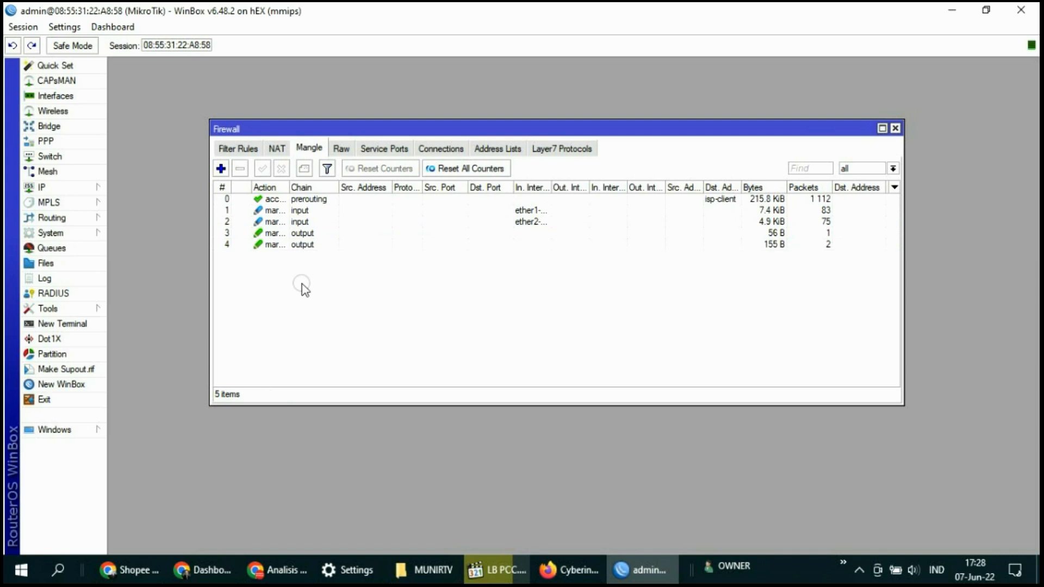
Start a new mangle rule matching source address list isp-client
click(221, 168)
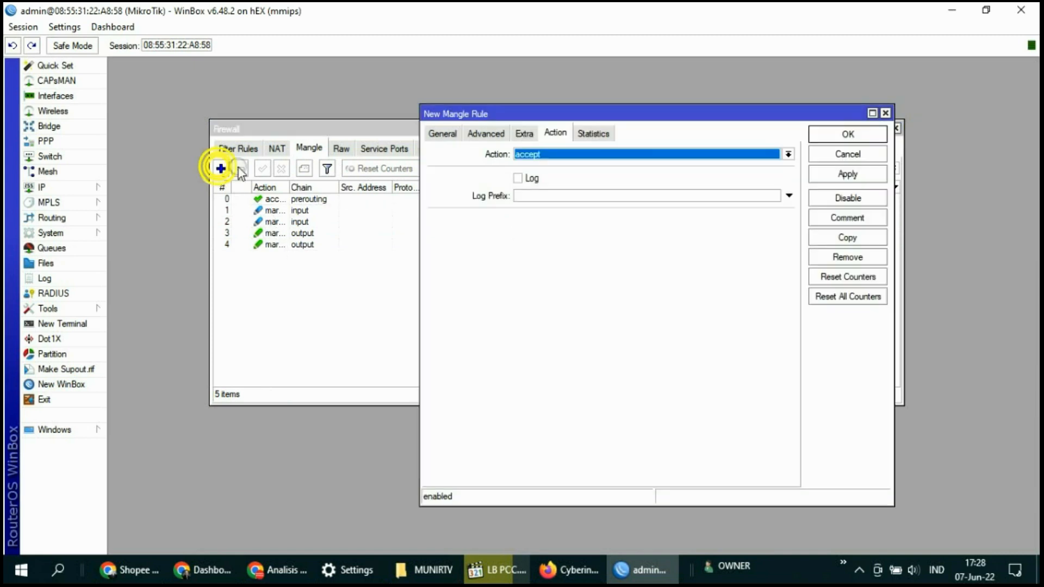
click(442, 133)
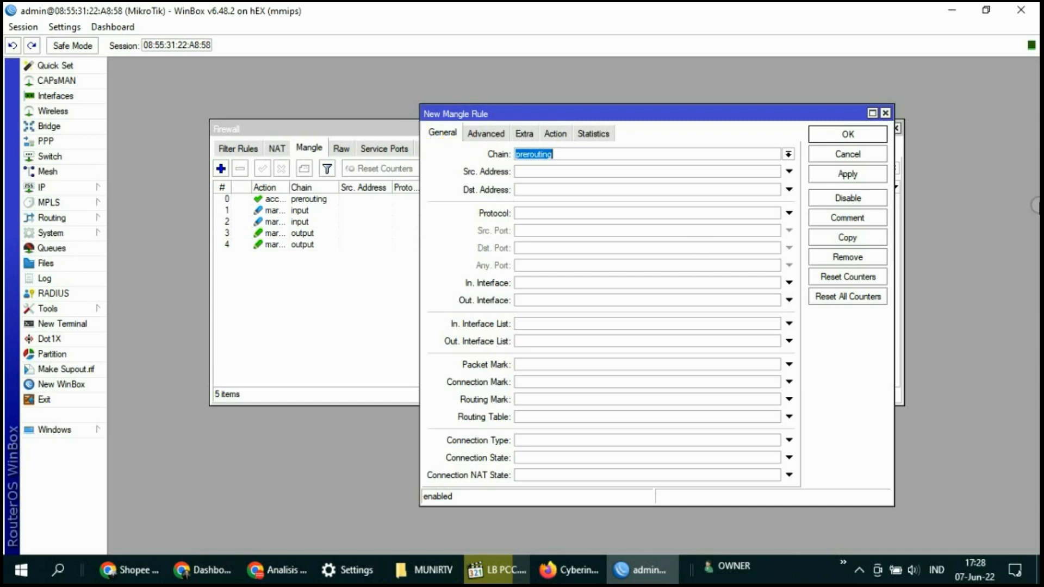
click(489, 132)
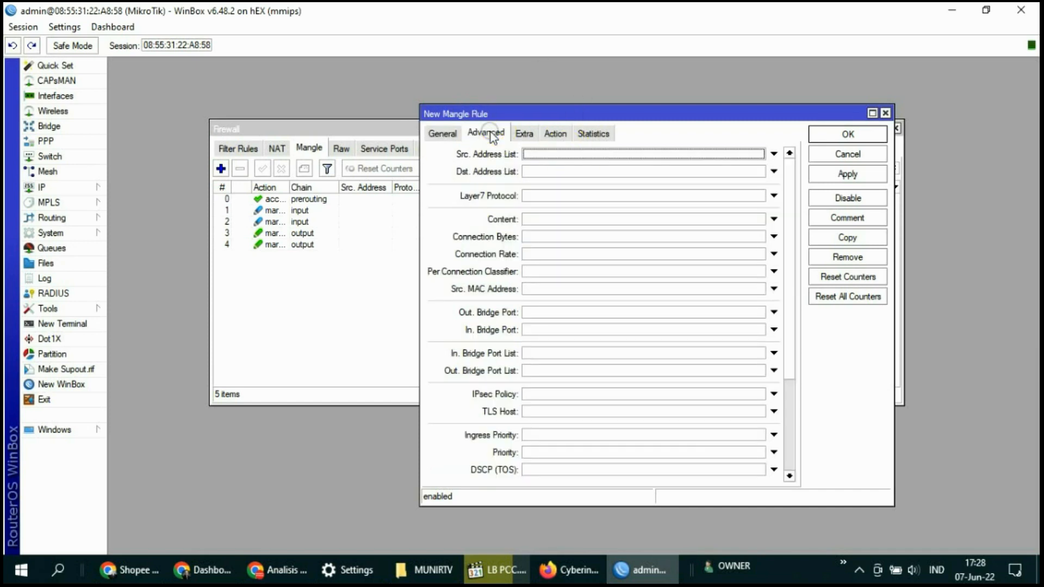
click(532, 155)
click(760, 154)
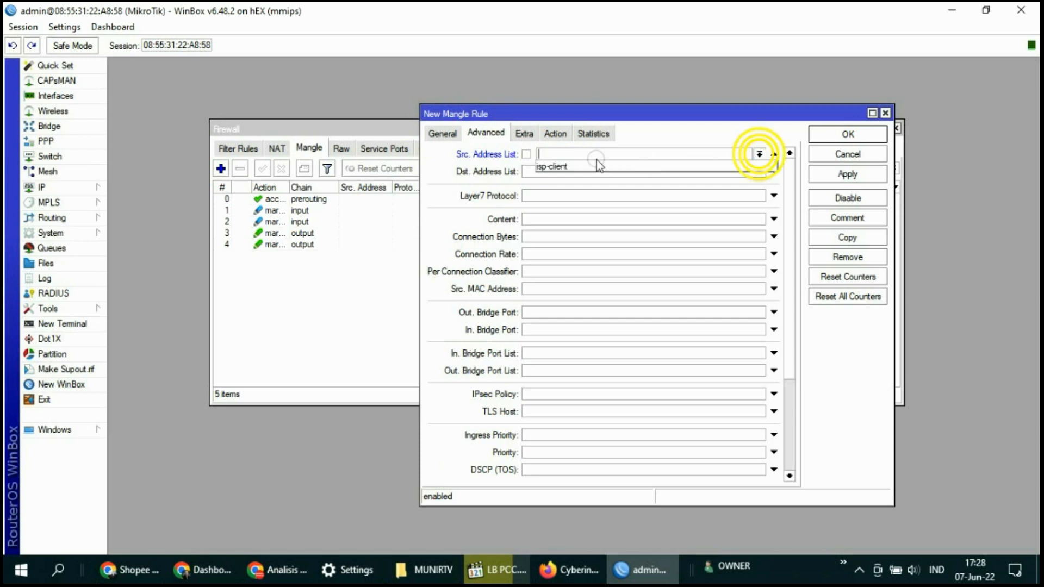
click(553, 165)
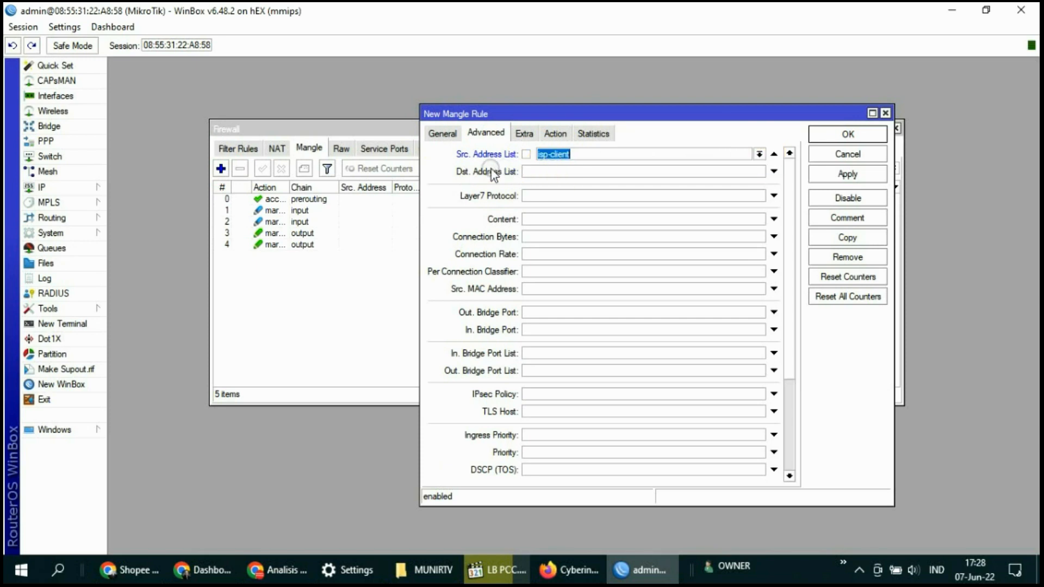
Set the destination address list to negated isp-client (!isp-client)
click(544, 172)
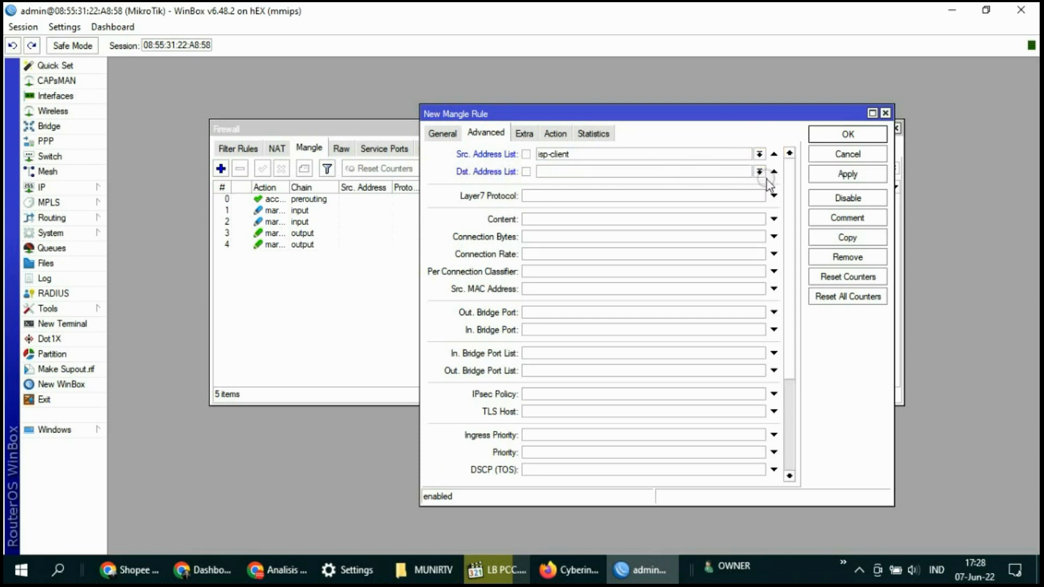
click(759, 171)
click(562, 173)
click(564, 170)
click(525, 172)
click(558, 172)
click(759, 171)
click(578, 188)
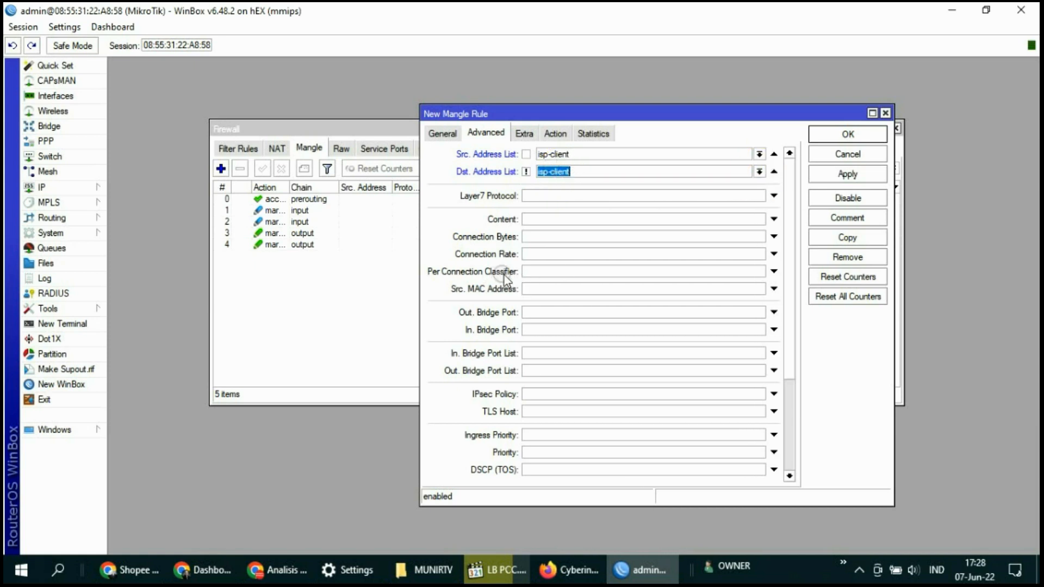
Add a per connection classifier of both addresses and ports, 2/0
click(541, 270)
click(642, 271)
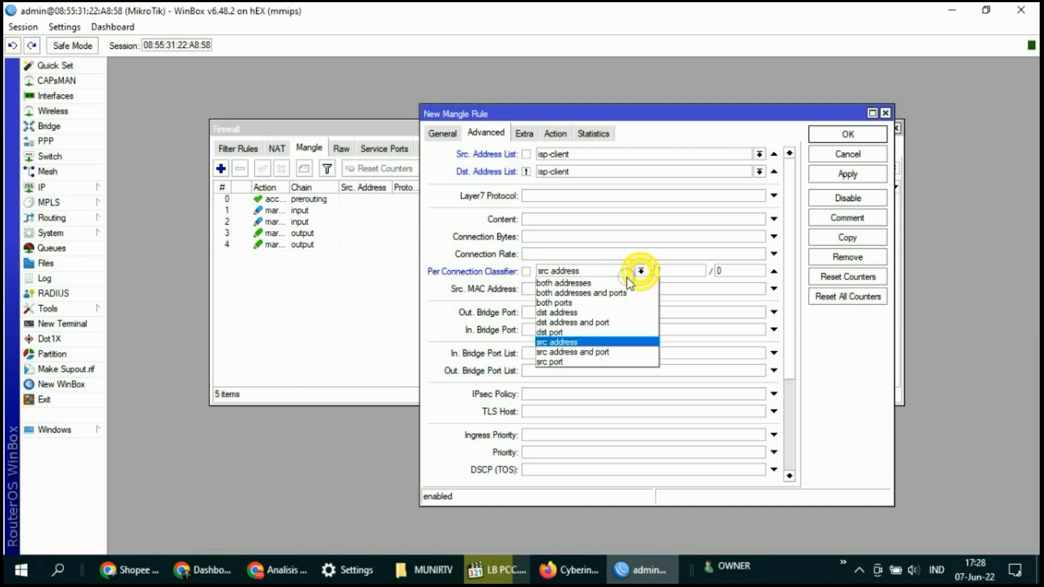
click(559, 297)
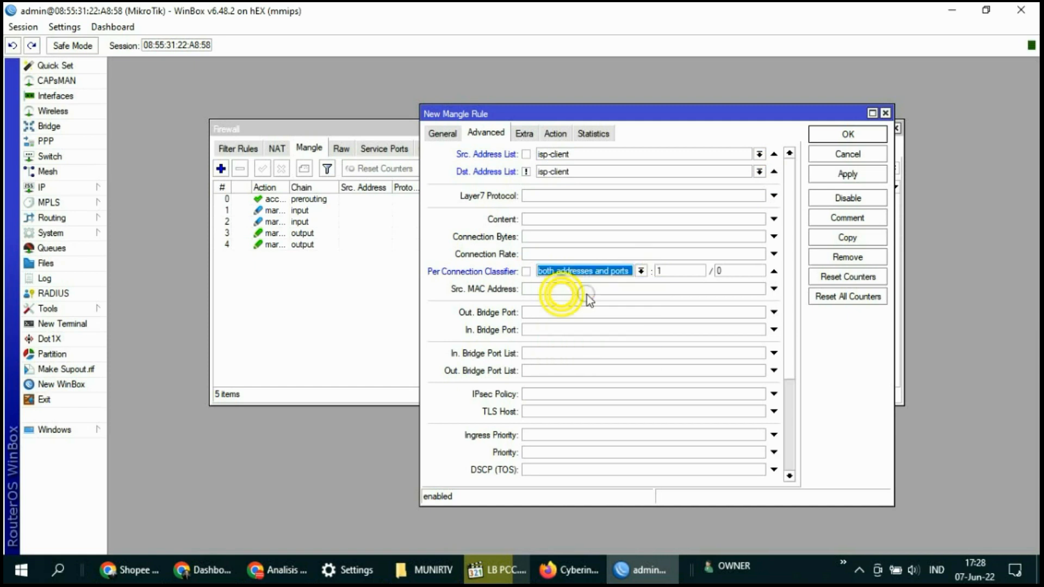
double_click(665, 271)
text(2)
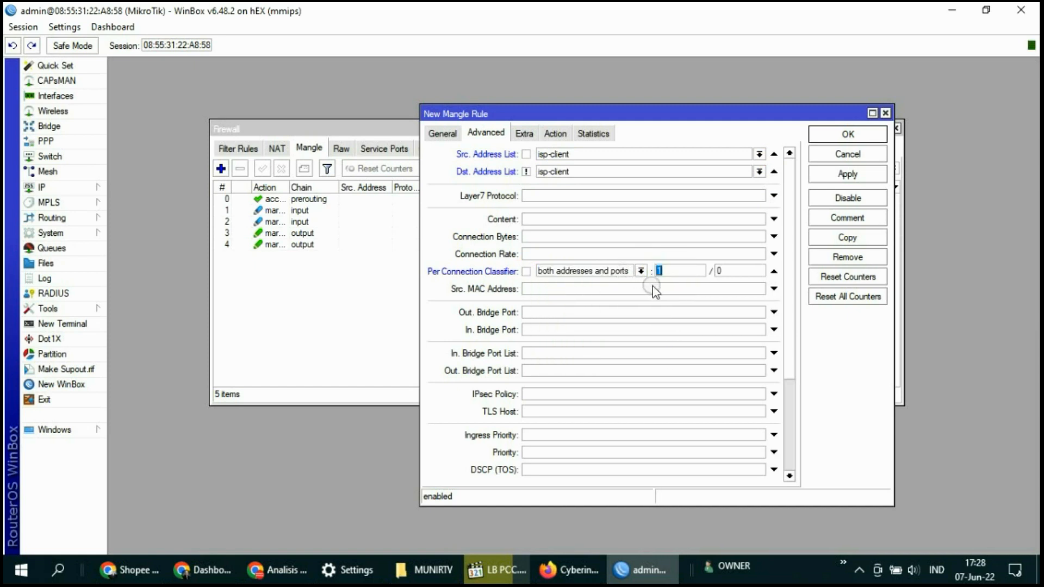
double_click(721, 271)
click(524, 133)
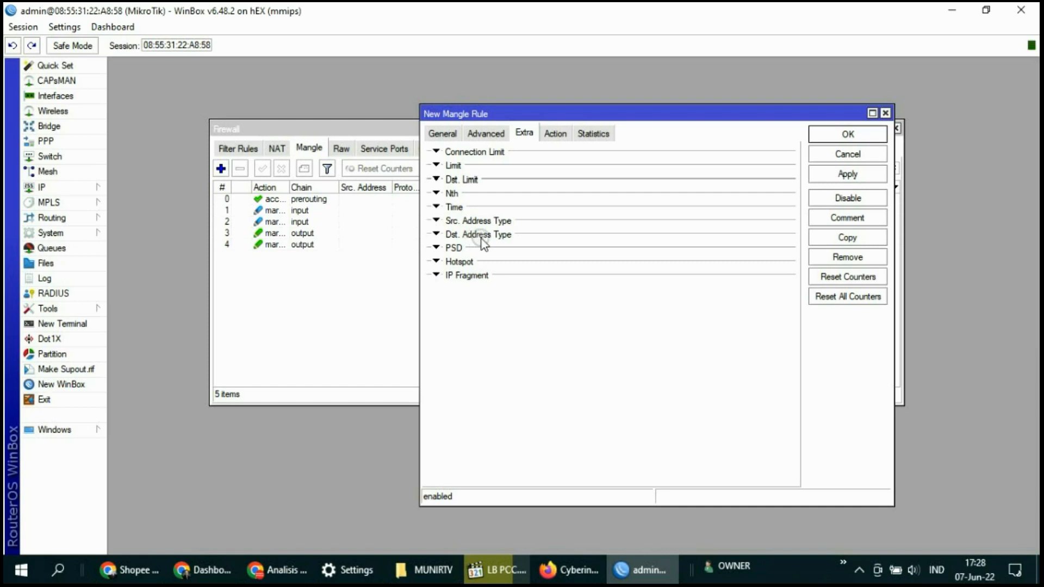
Match destination address type local with Invert ticked, excluding local destinations
click(514, 235)
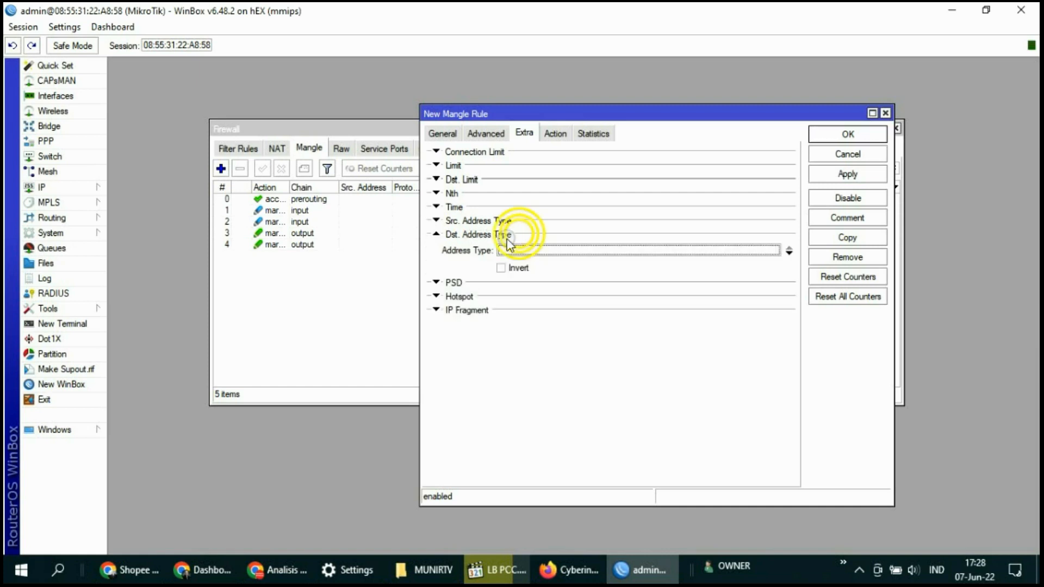
click(788, 252)
click(774, 250)
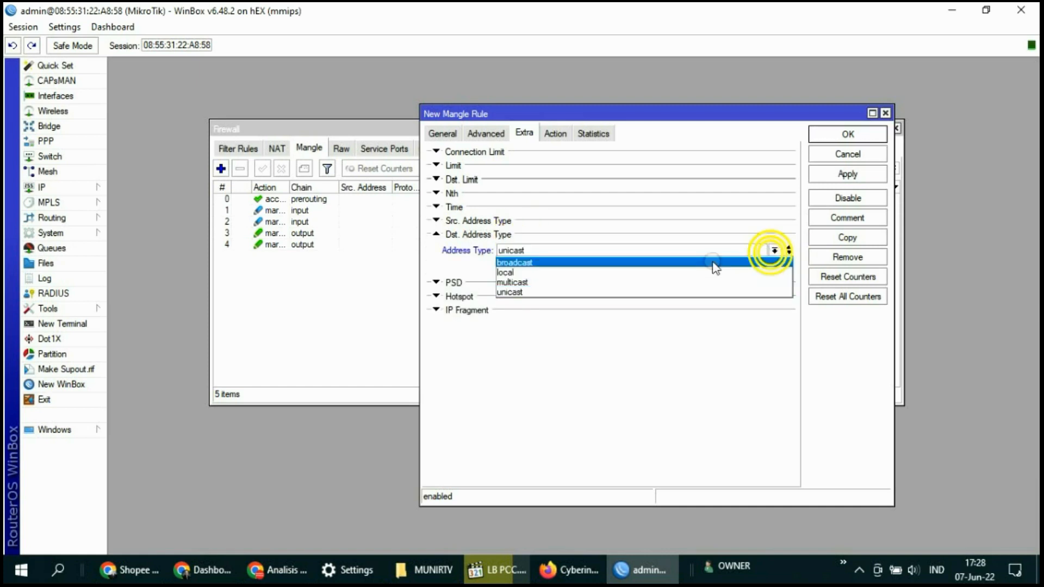
click(548, 272)
click(512, 270)
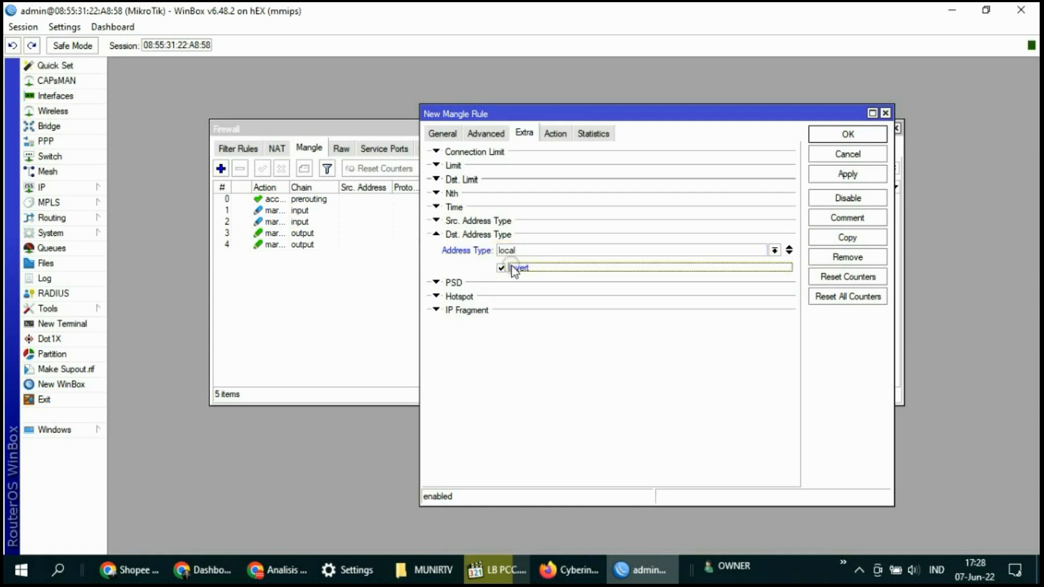
Set the rule's action to mark connection with new connection mark ISP-1
click(557, 137)
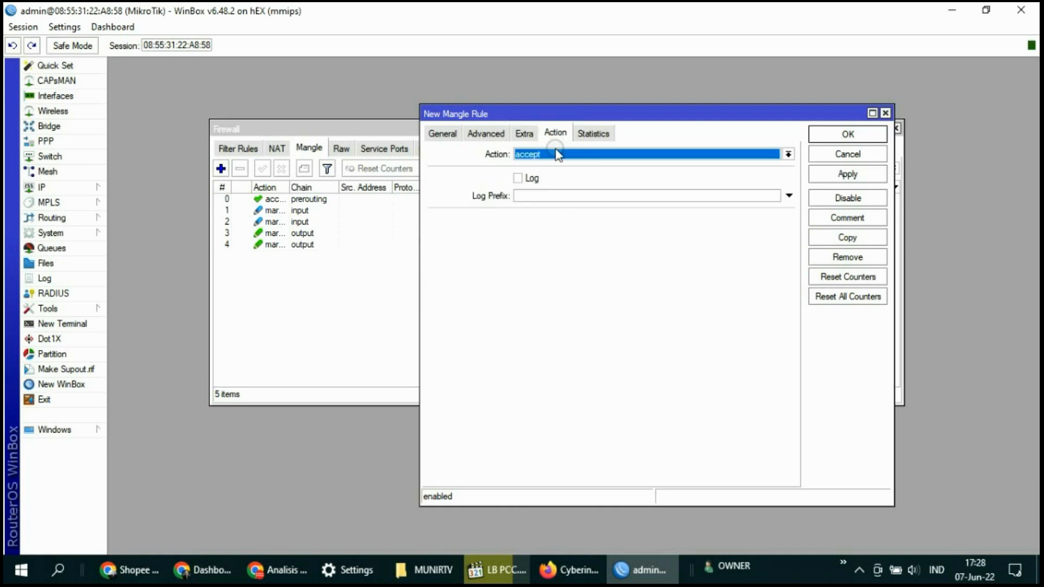
click(555, 154)
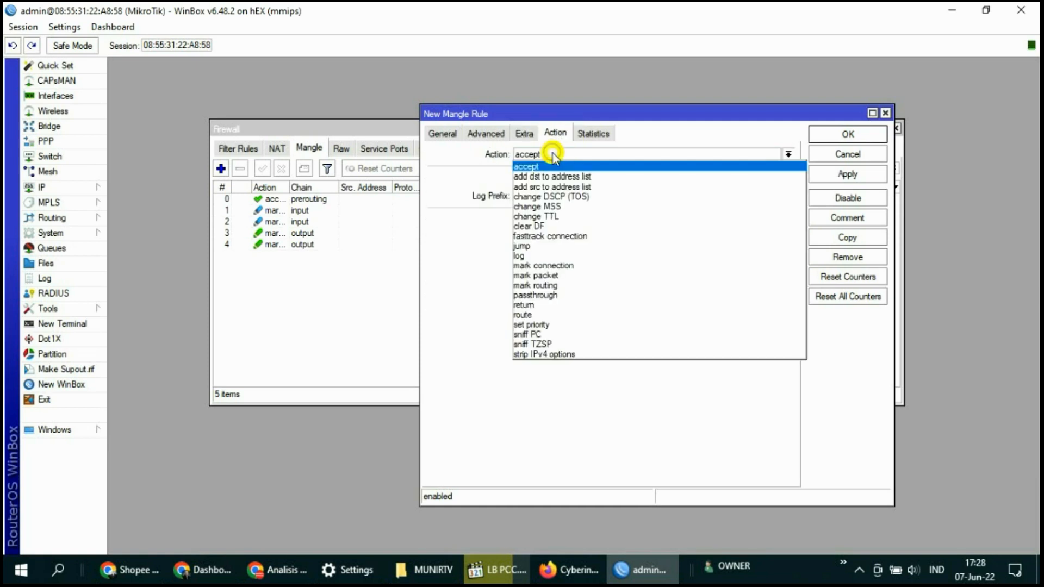
click(550, 265)
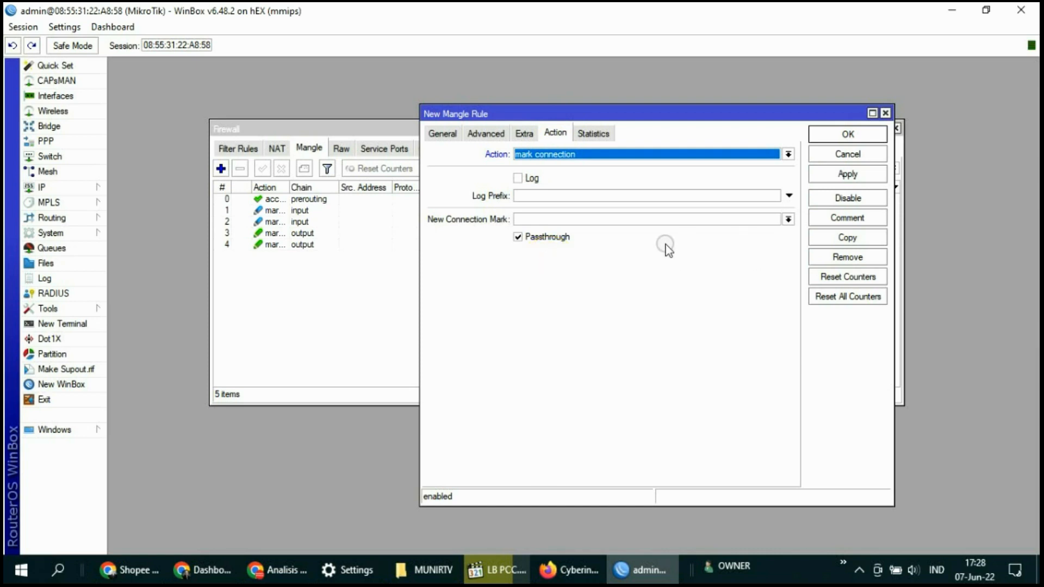
click(788, 219)
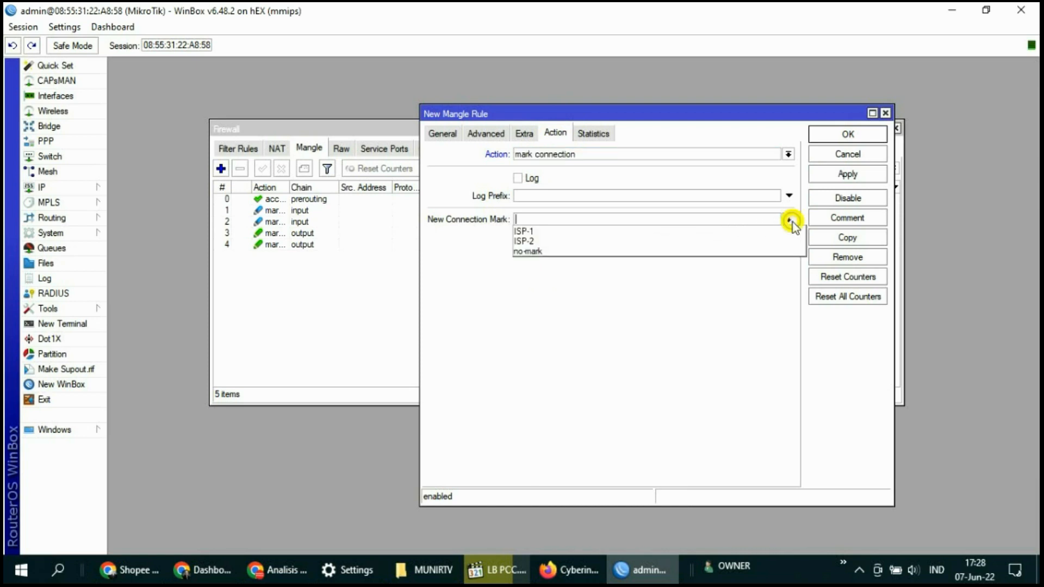
click(544, 233)
Save the rule as prerouting rule 5 and start another new mangle rule
click(844, 176)
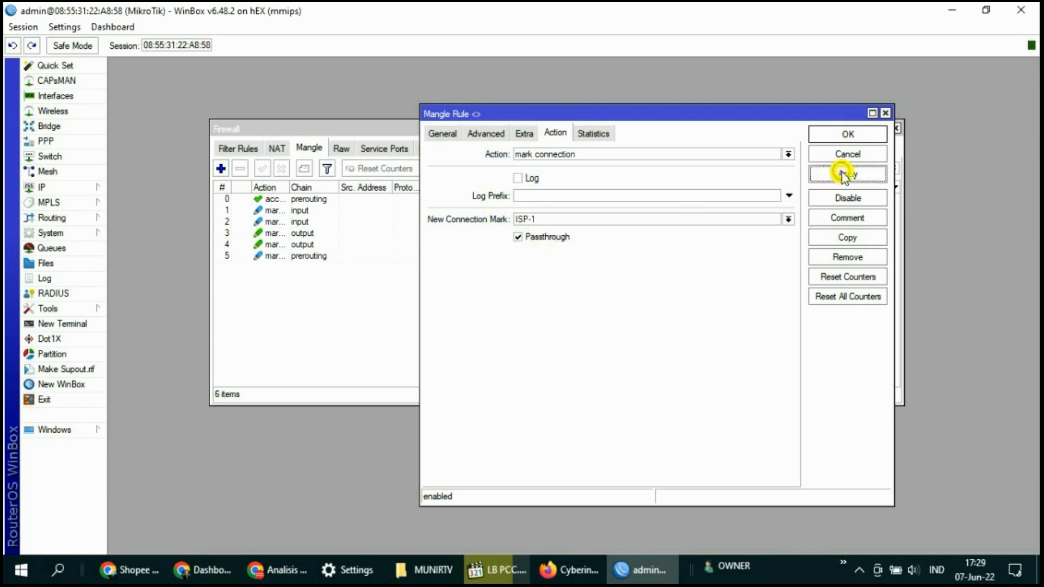
click(847, 134)
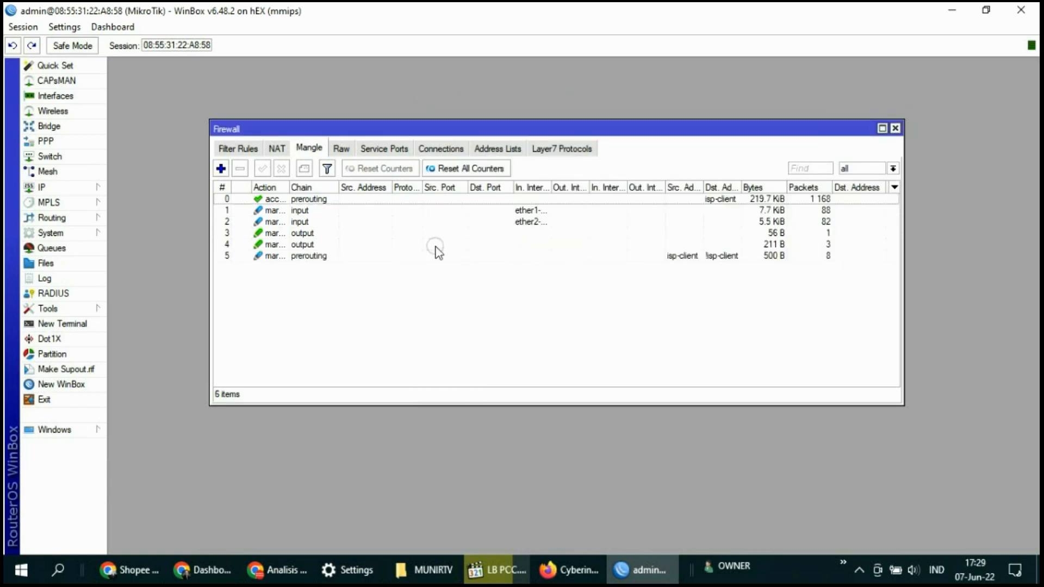
click(312, 256)
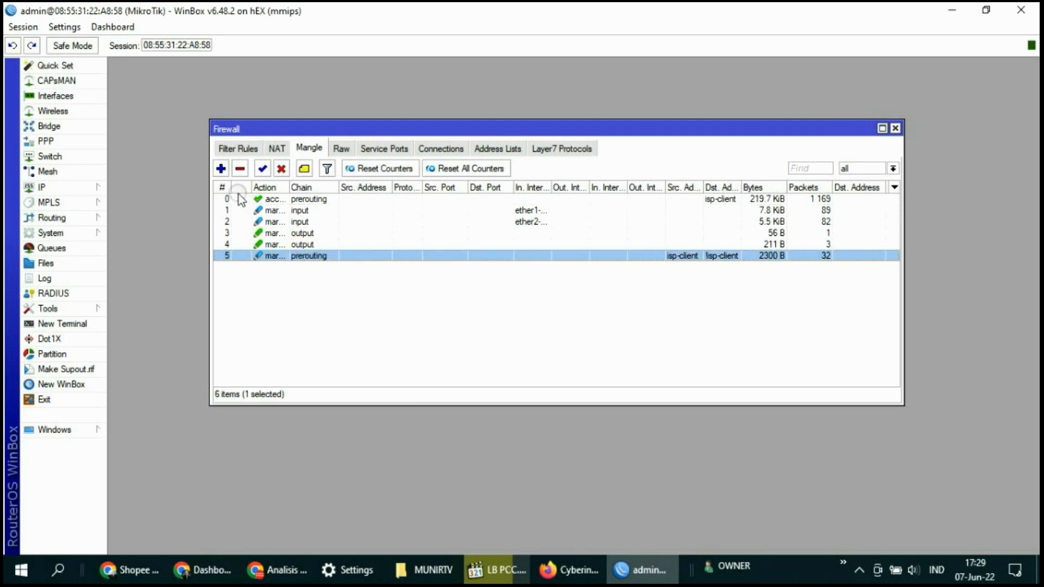
click(221, 169)
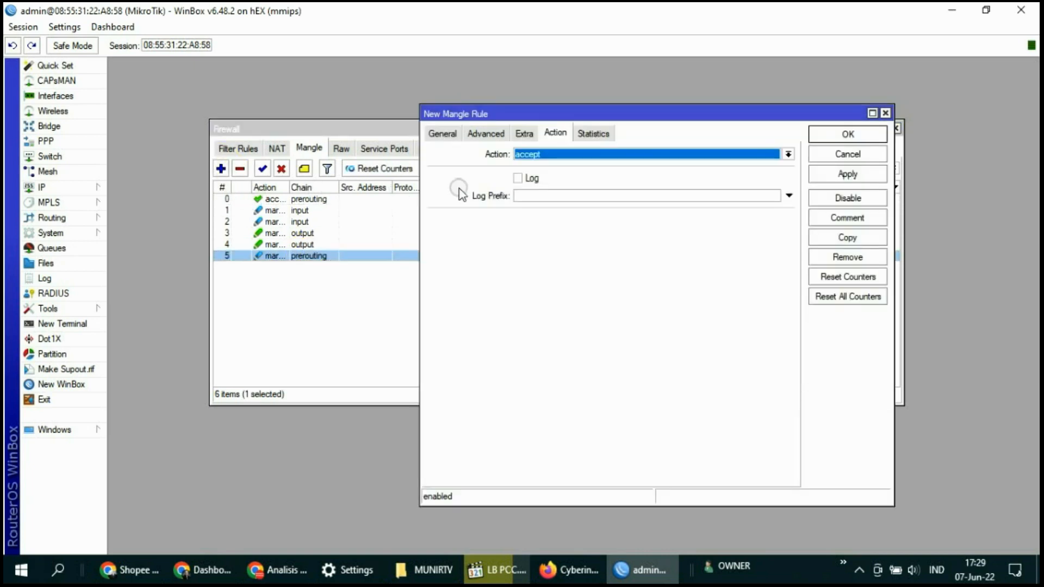
Match source address list isp-client and destination address list !isp-client
click(441, 133)
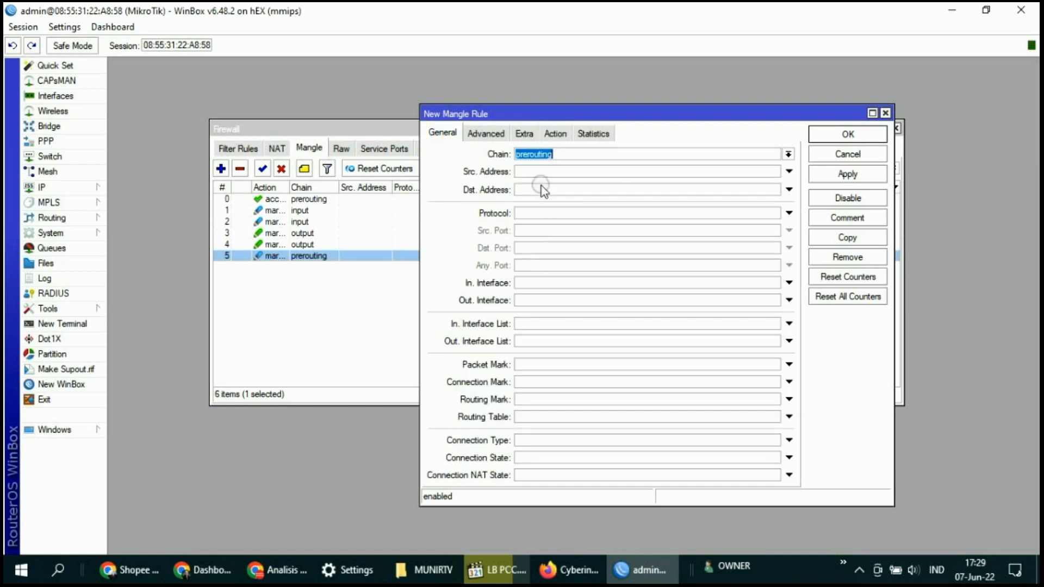
click(486, 136)
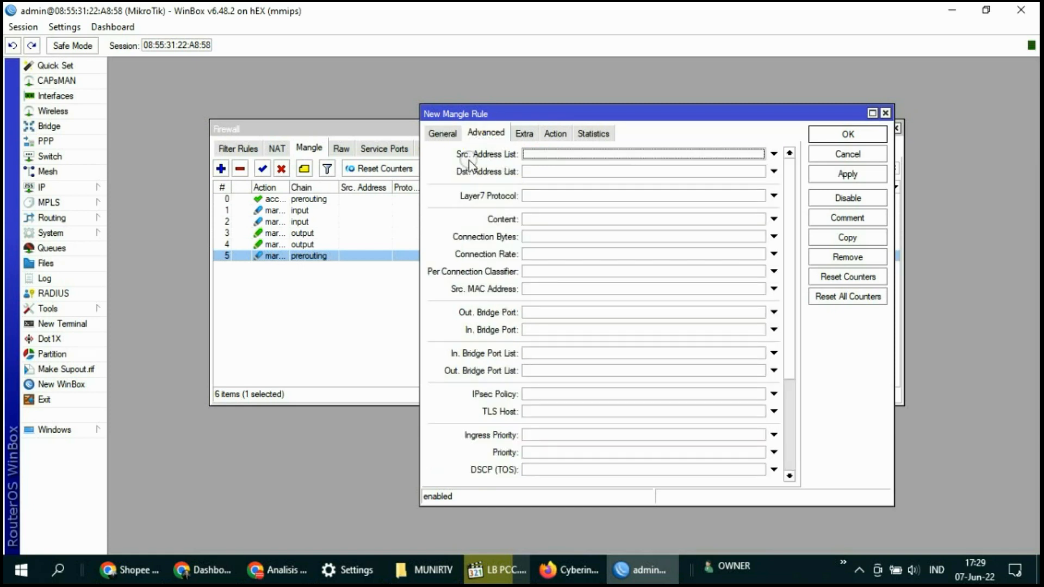
click(535, 154)
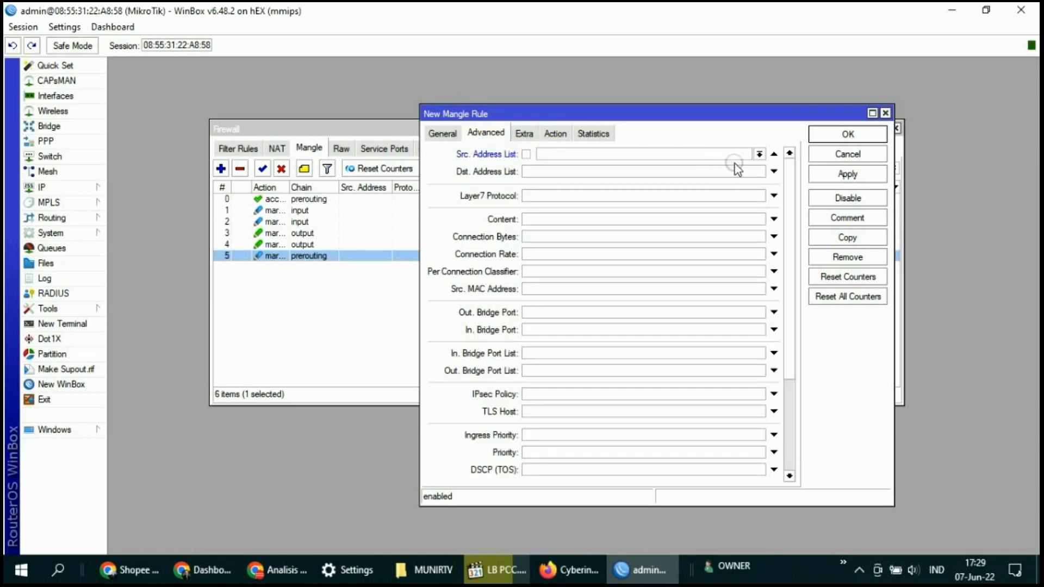
click(761, 154)
click(598, 166)
click(527, 173)
click(760, 172)
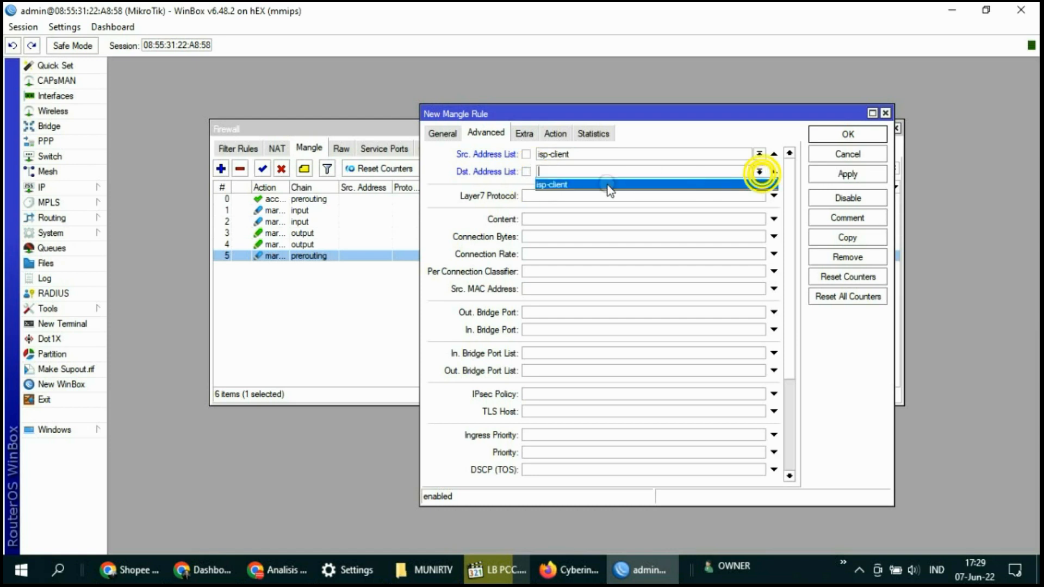
click(567, 184)
click(528, 171)
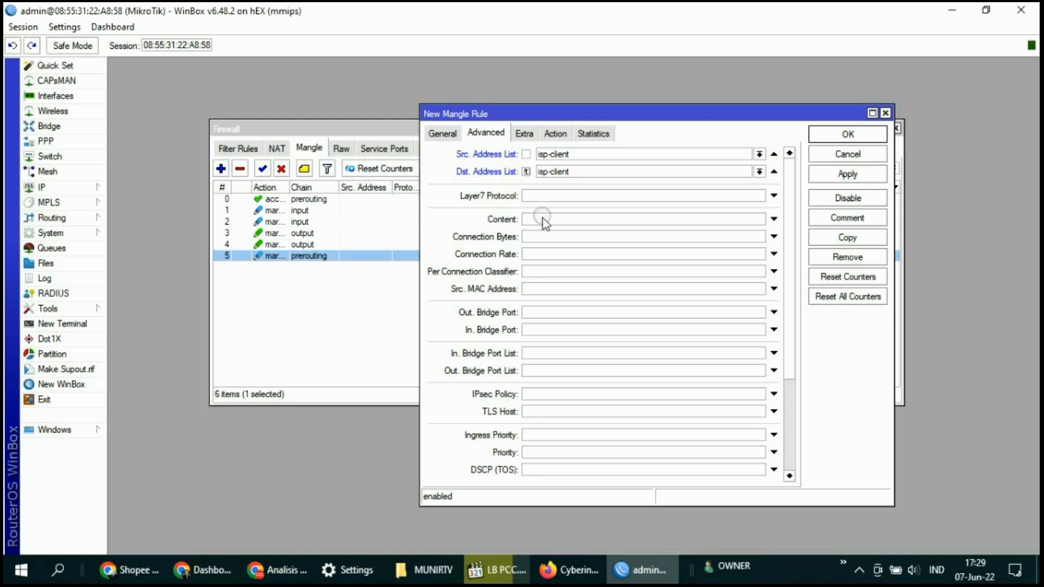
Add a per connection classifier of both addresses and ports, 2/1
click(528, 271)
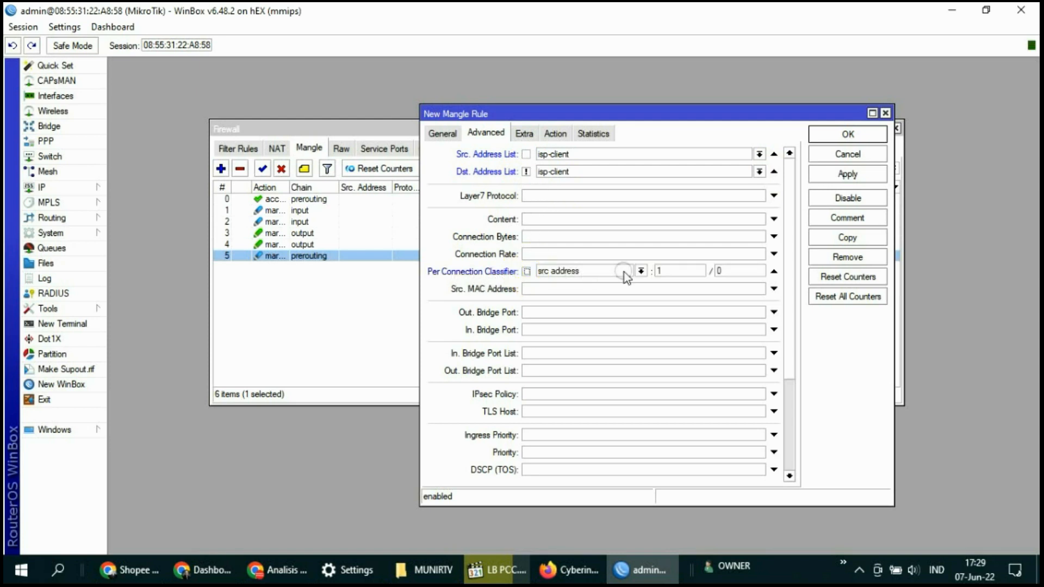
click(642, 270)
click(537, 289)
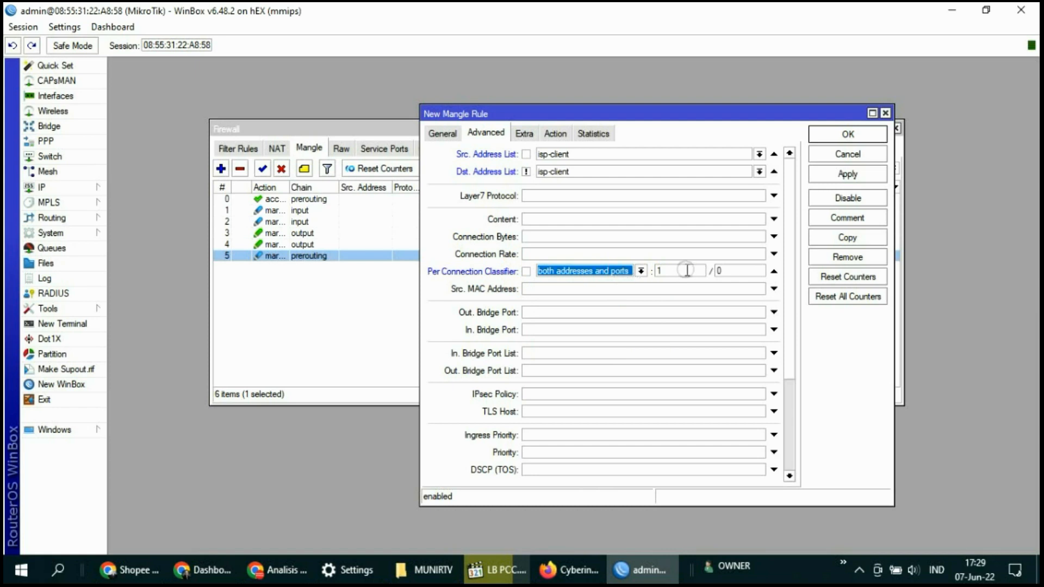
drag(685, 272, 622, 282)
text(2)
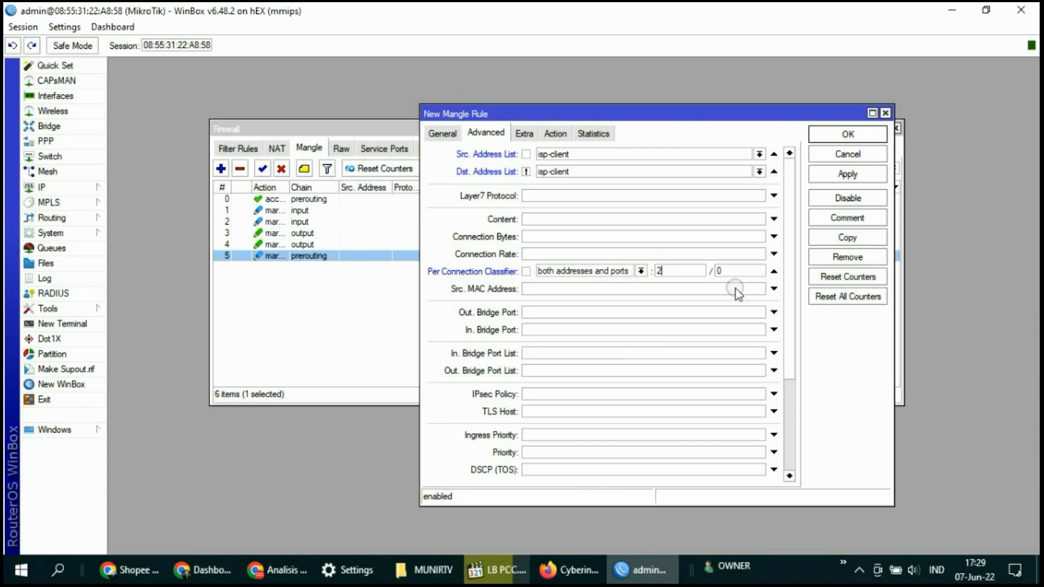
click(728, 271)
text(1)
Match destination address type local, inverted, so local destinations are excluded
click(527, 134)
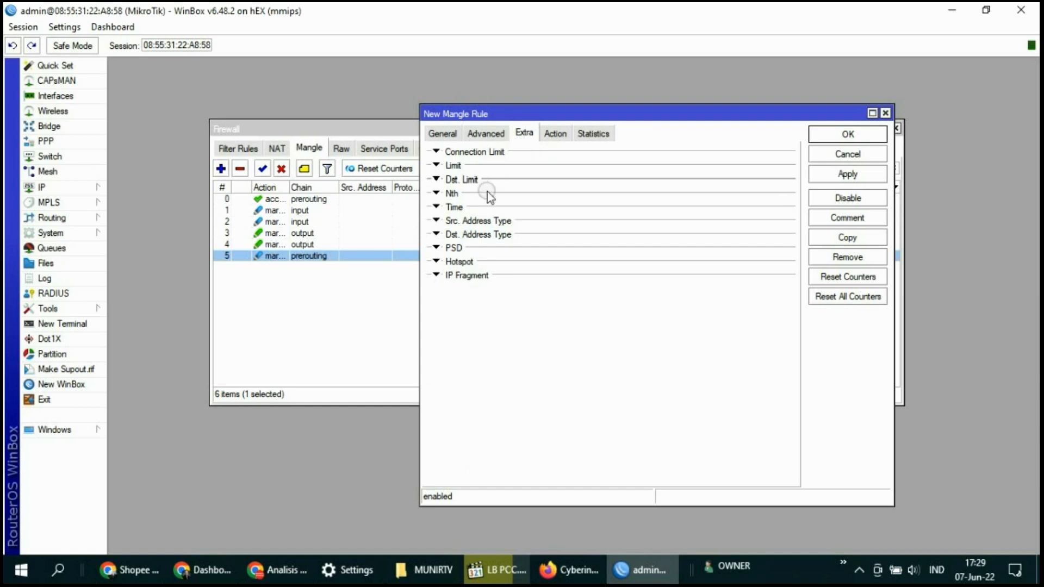
click(489, 235)
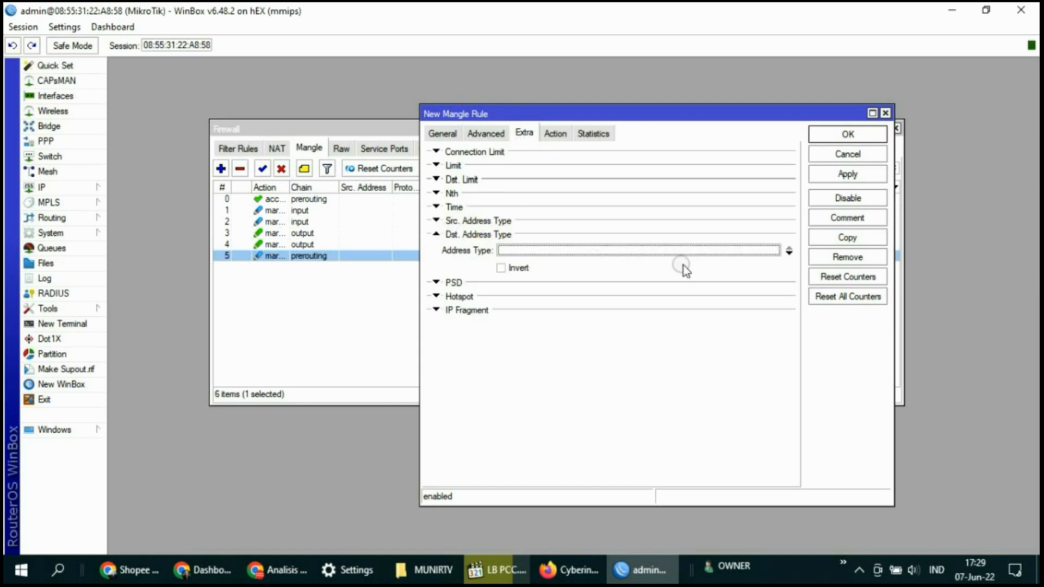
click(788, 251)
click(773, 251)
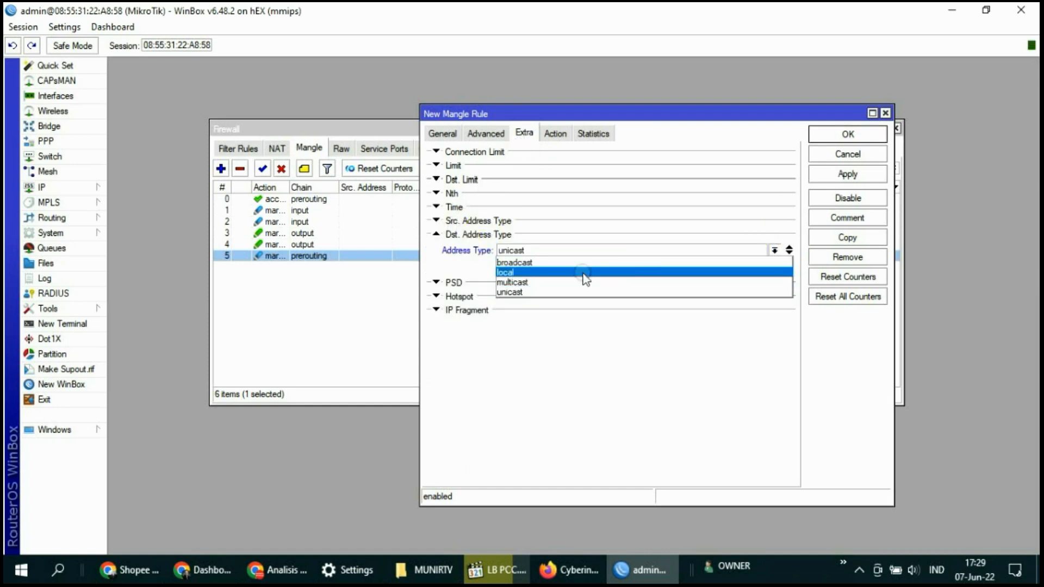
click(551, 273)
click(526, 269)
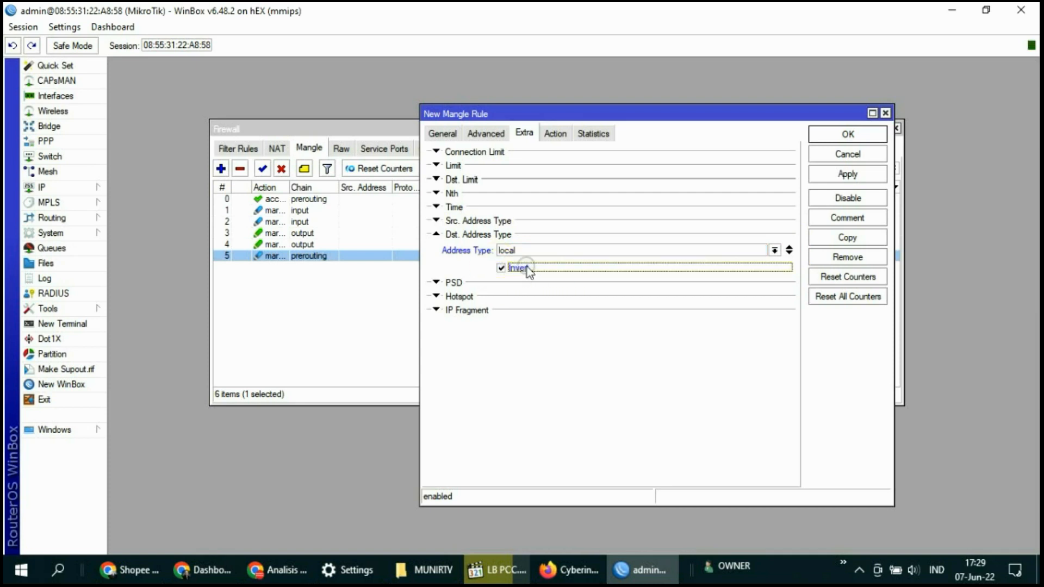
Set the action to mark connection ISP-2 and apply the rule
click(555, 133)
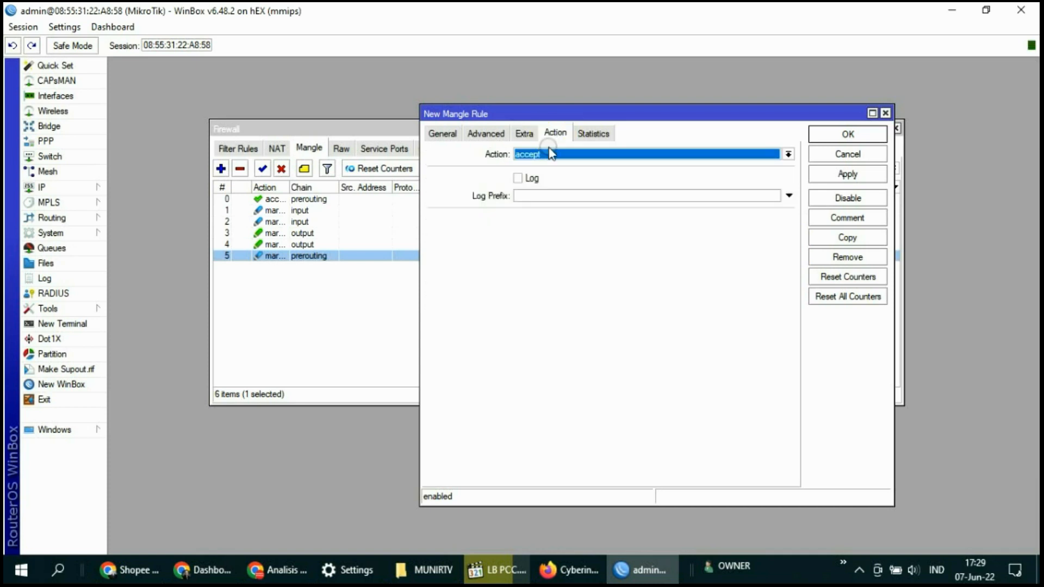
click(551, 154)
click(552, 262)
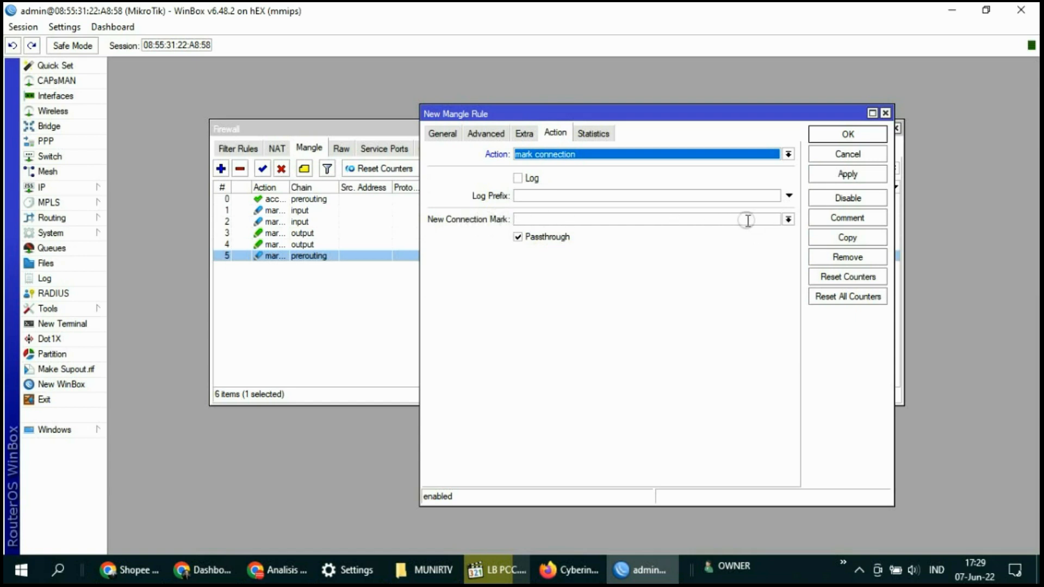
click(788, 220)
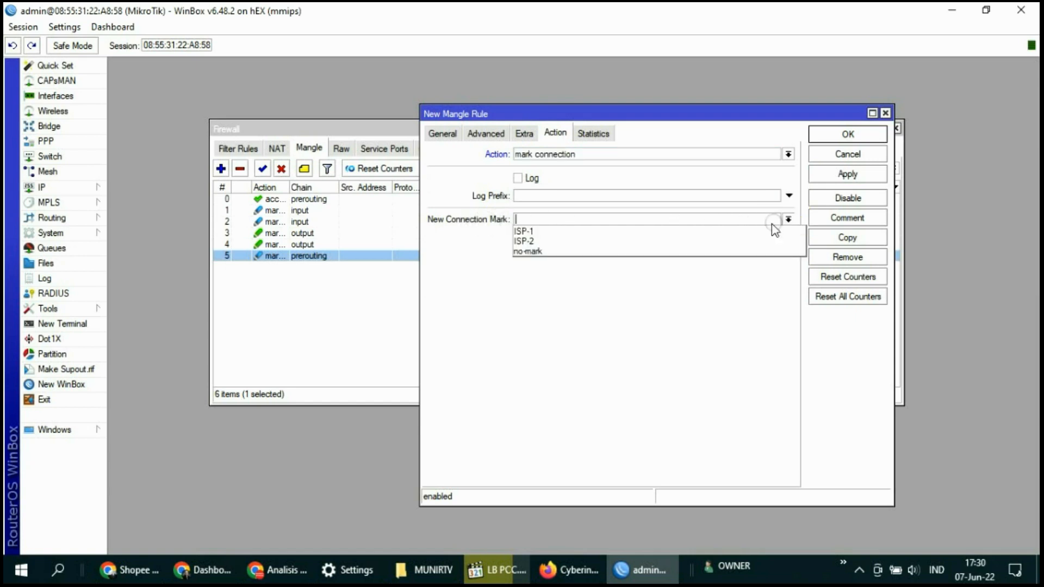
click(526, 241)
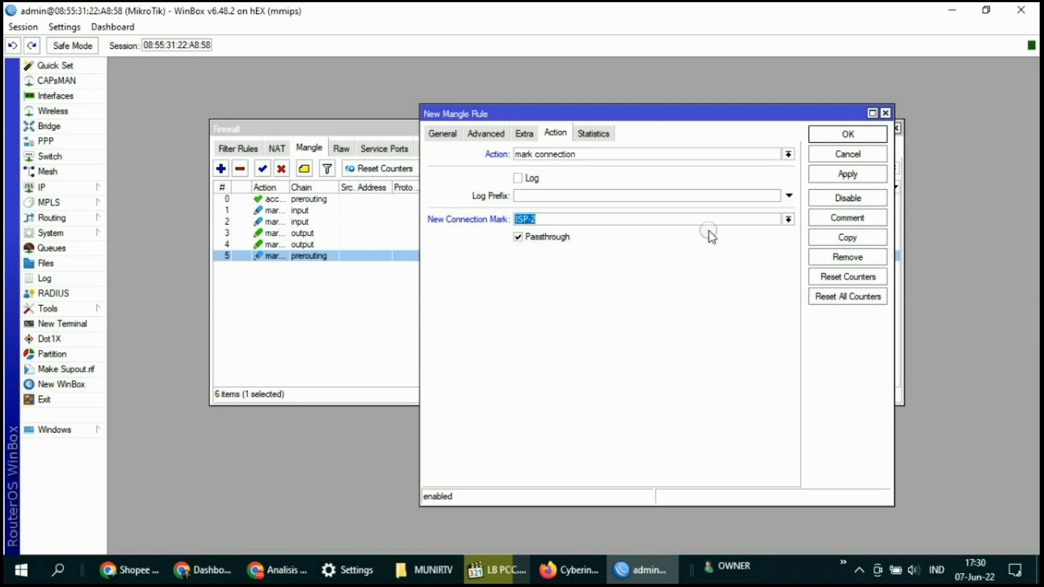
click(852, 174)
click(847, 134)
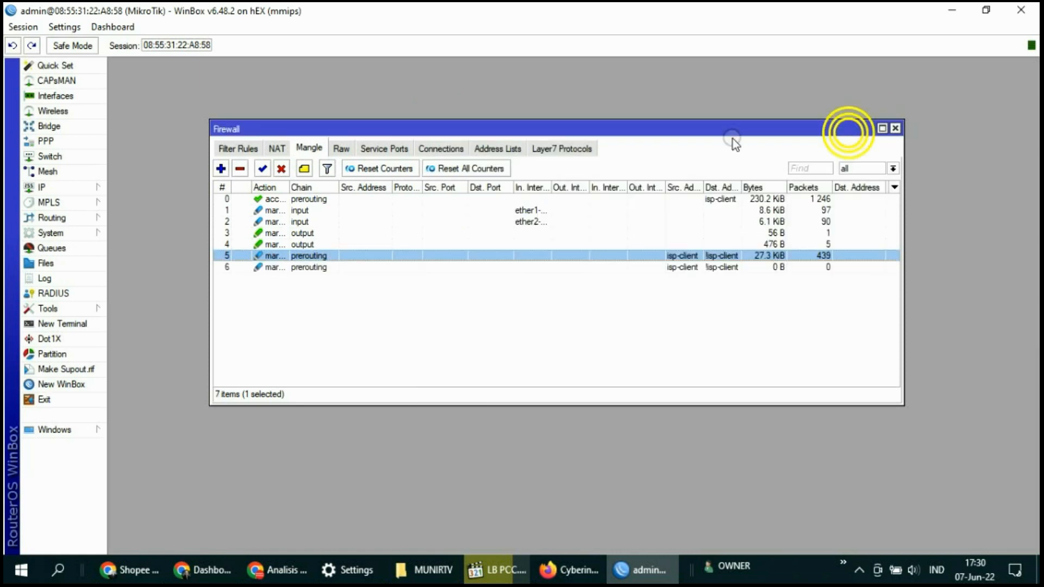
click(246, 285)
click(237, 255)
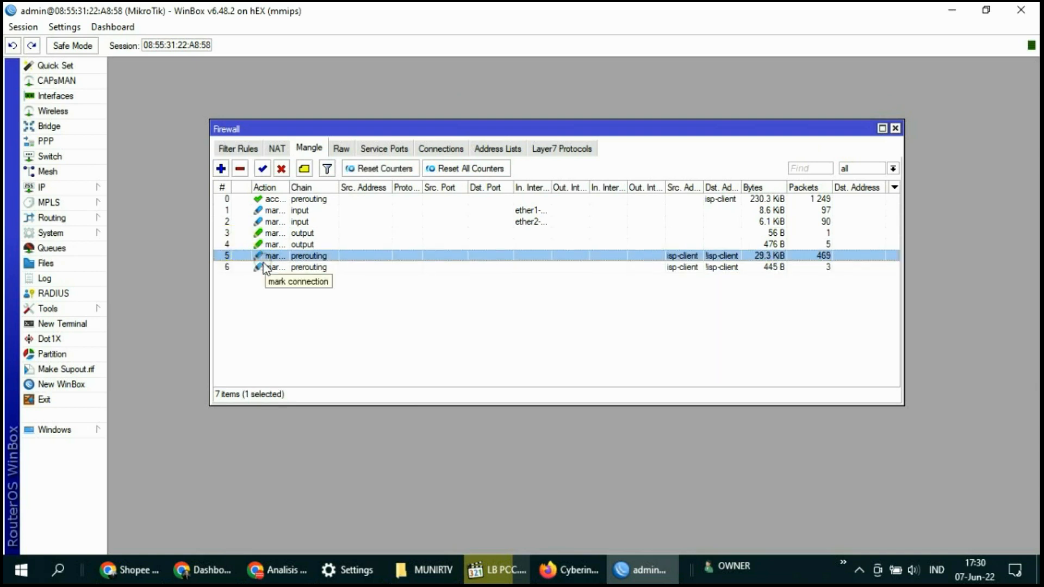
click(529, 414)
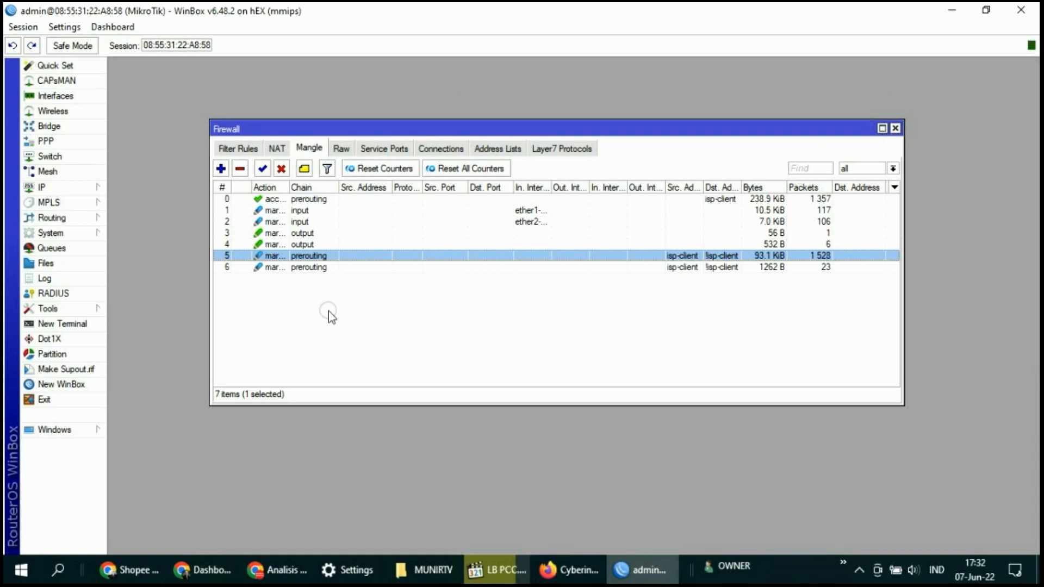
click(309, 147)
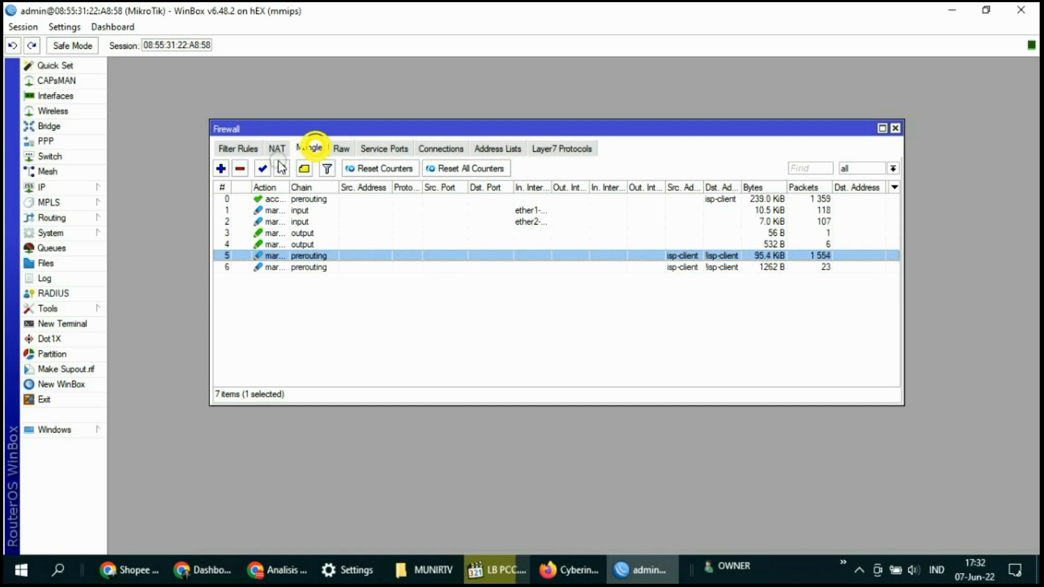
Start a new mangle rule matching connection mark ISP-1
click(221, 168)
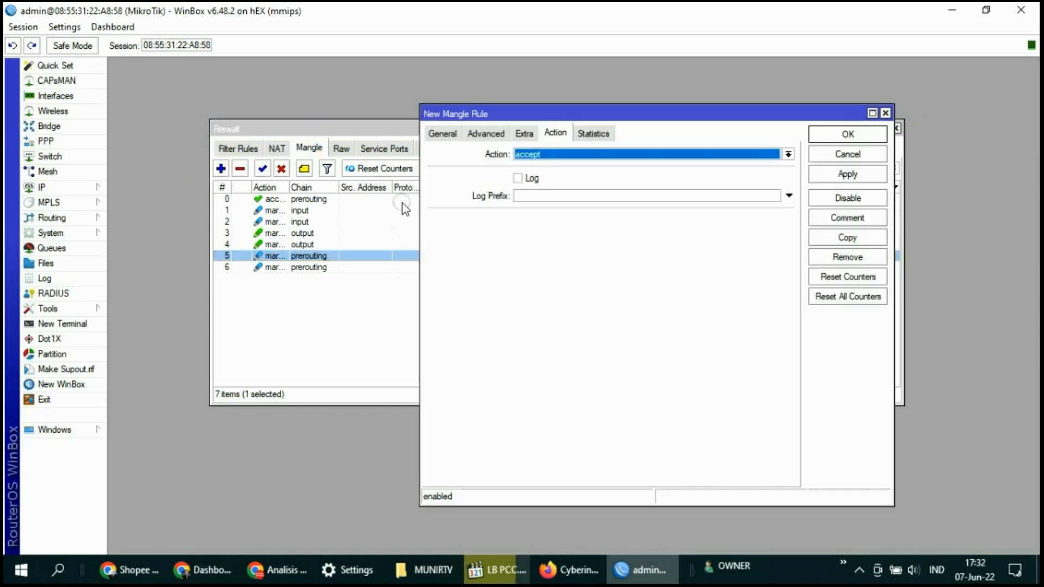
click(439, 133)
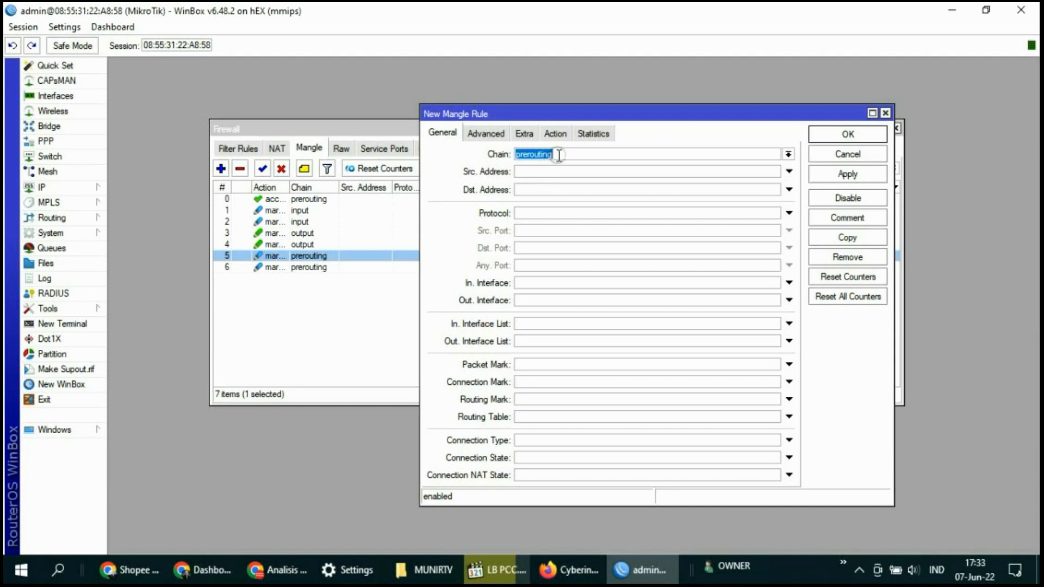
click(531, 382)
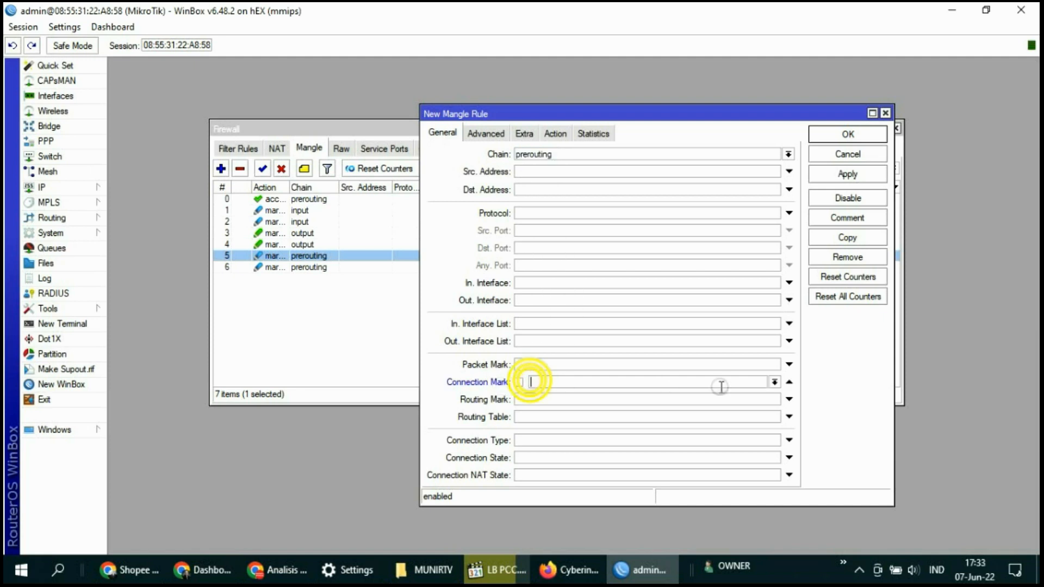
click(775, 382)
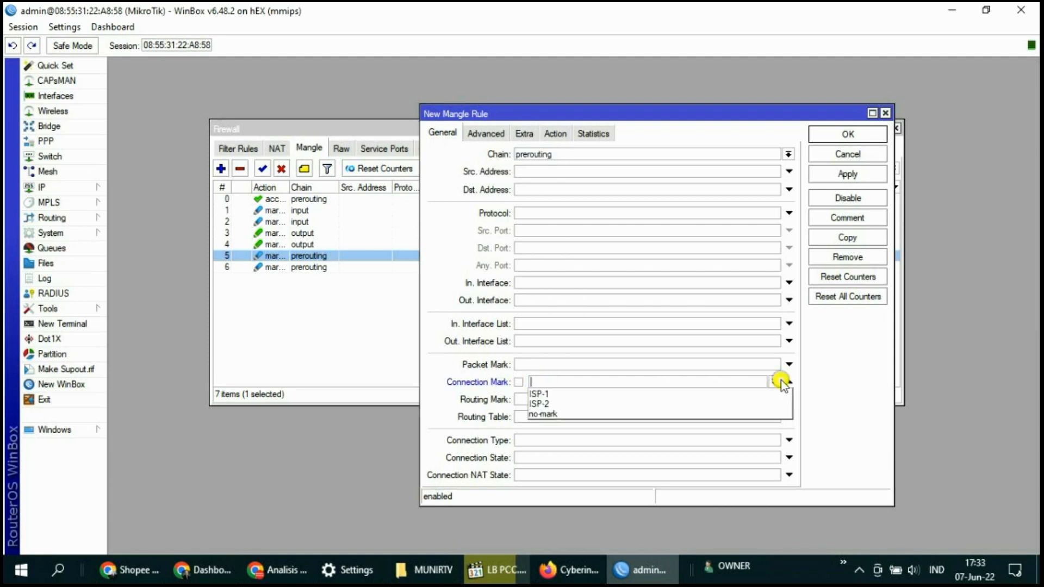
click(560, 394)
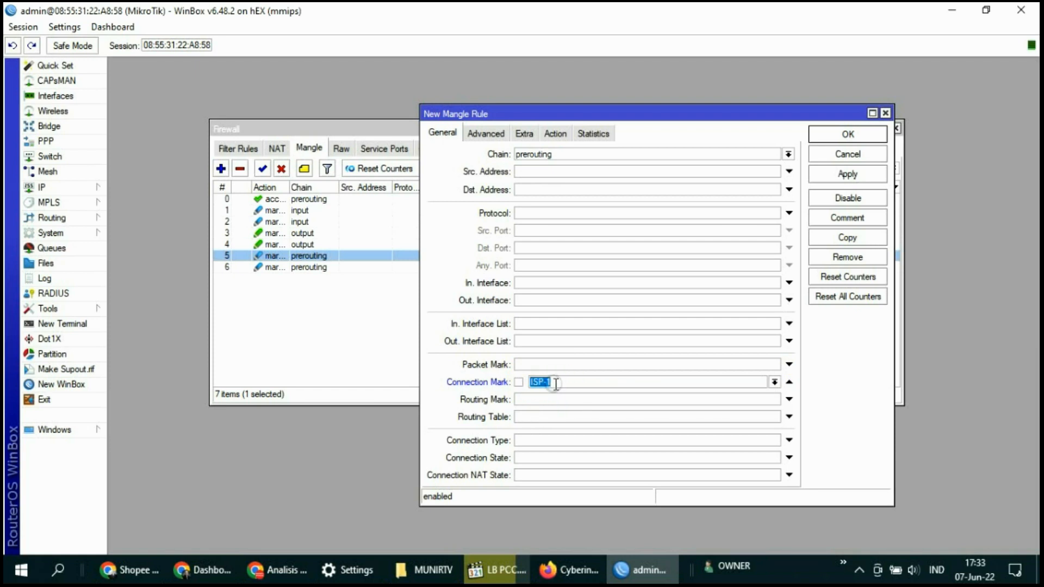
Match source address list isp-client and destination address list !isp-client
click(477, 132)
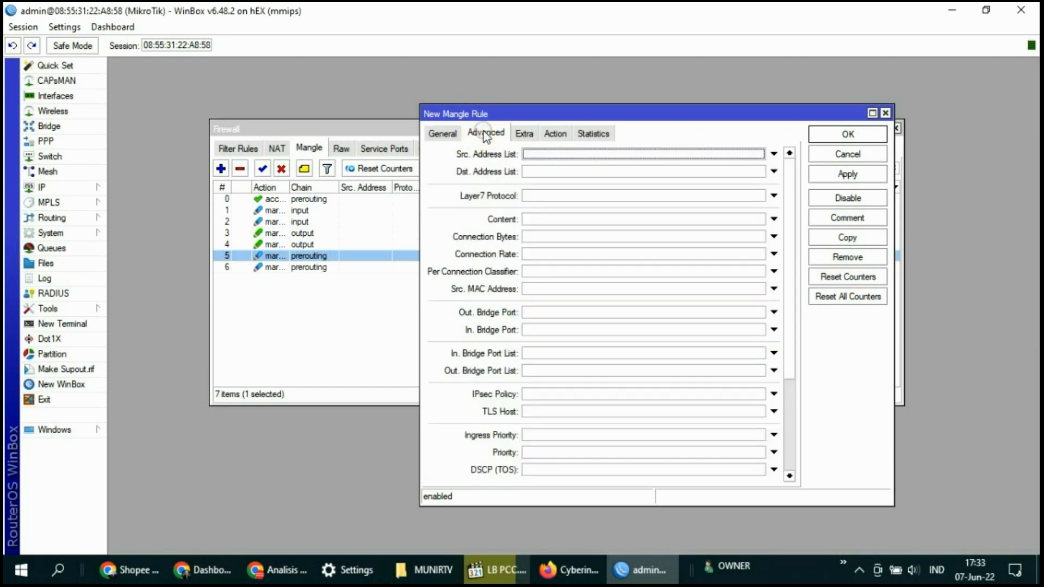
click(549, 155)
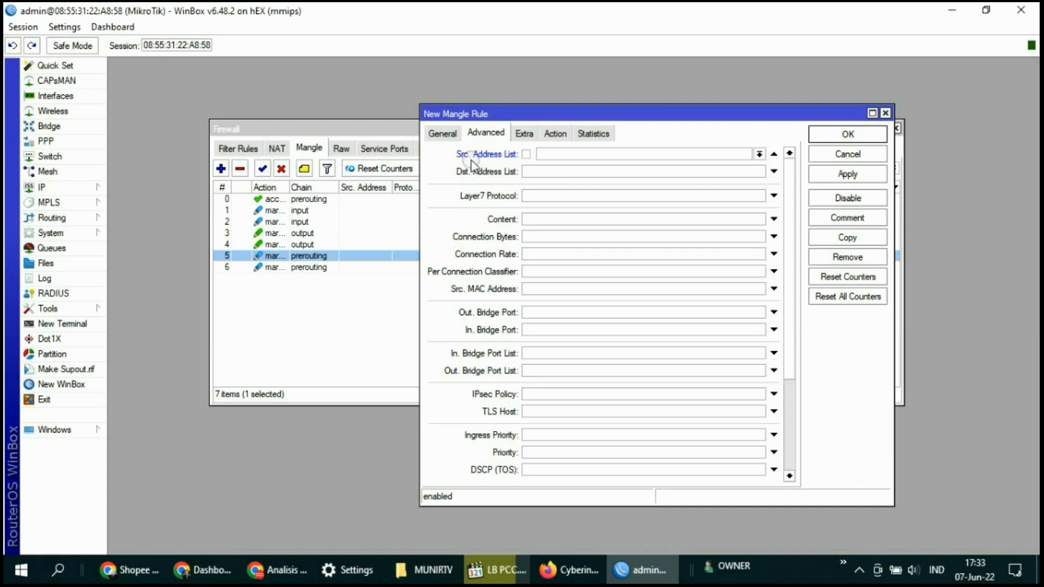
click(759, 154)
click(549, 167)
click(532, 169)
click(526, 172)
click(759, 171)
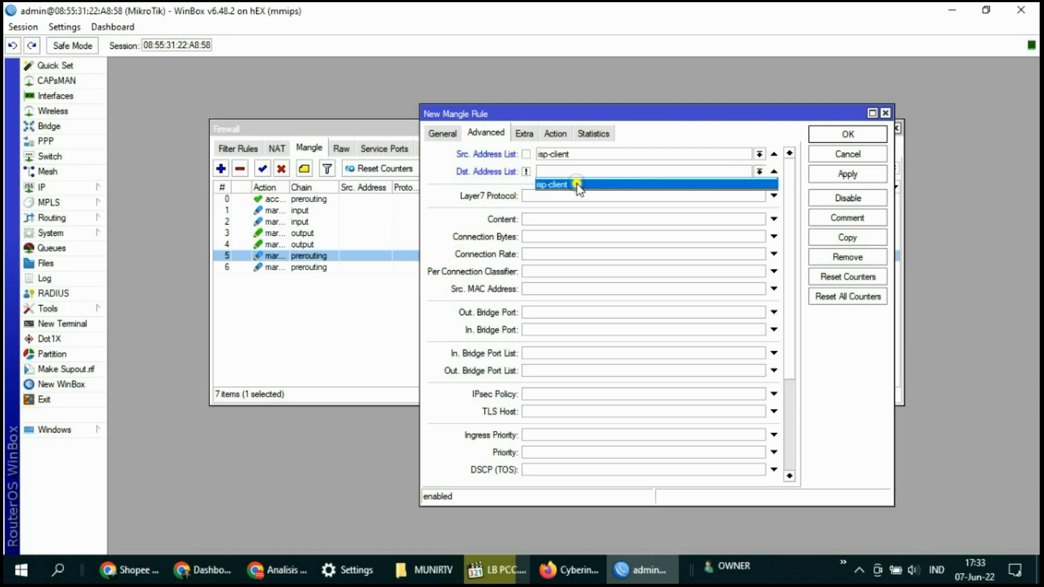
click(575, 184)
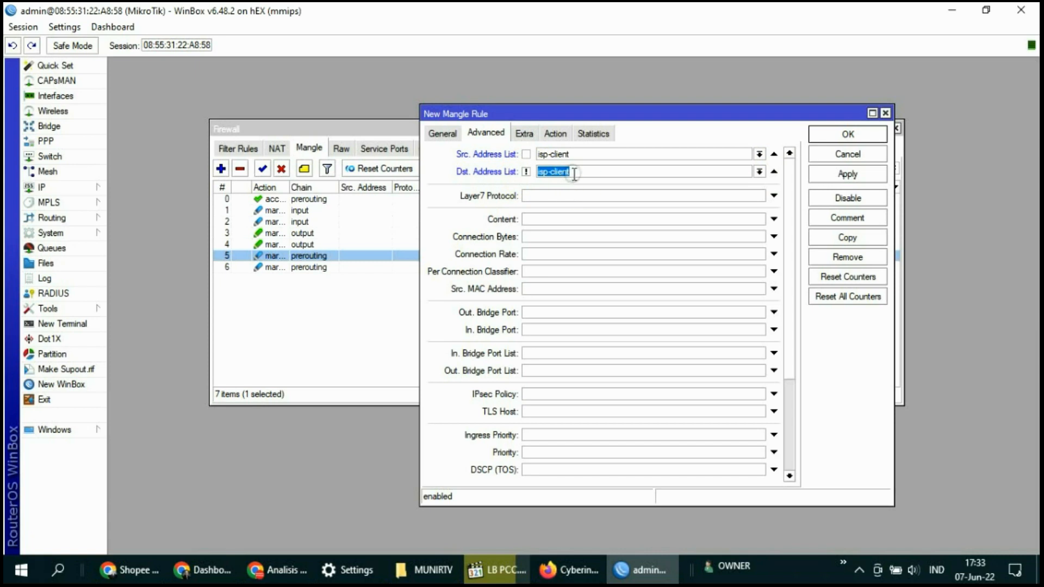
Set the action to mark routing ROUTE-ISP1 and save the rule
click(555, 135)
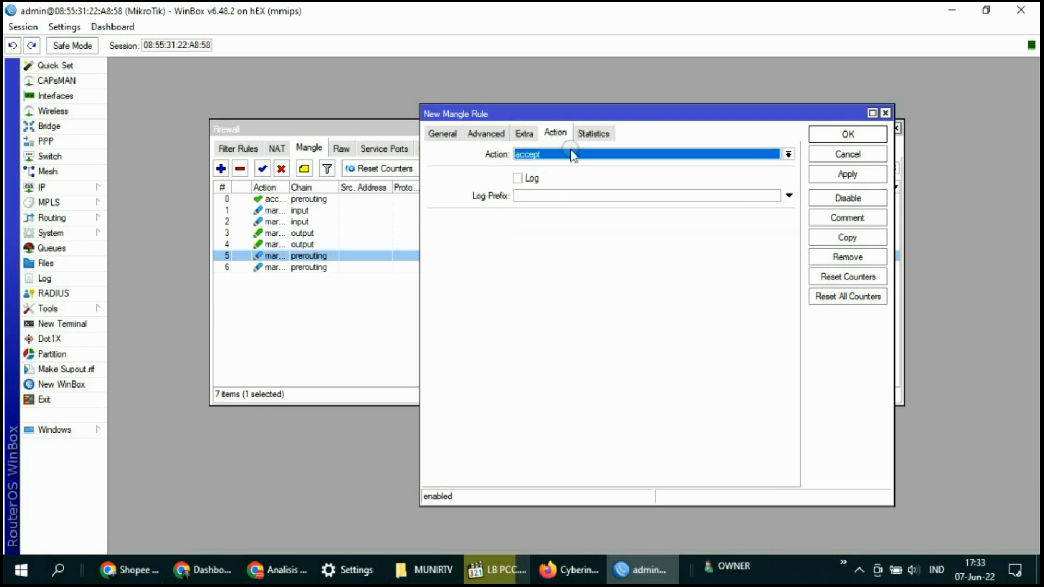
click(573, 157)
click(556, 283)
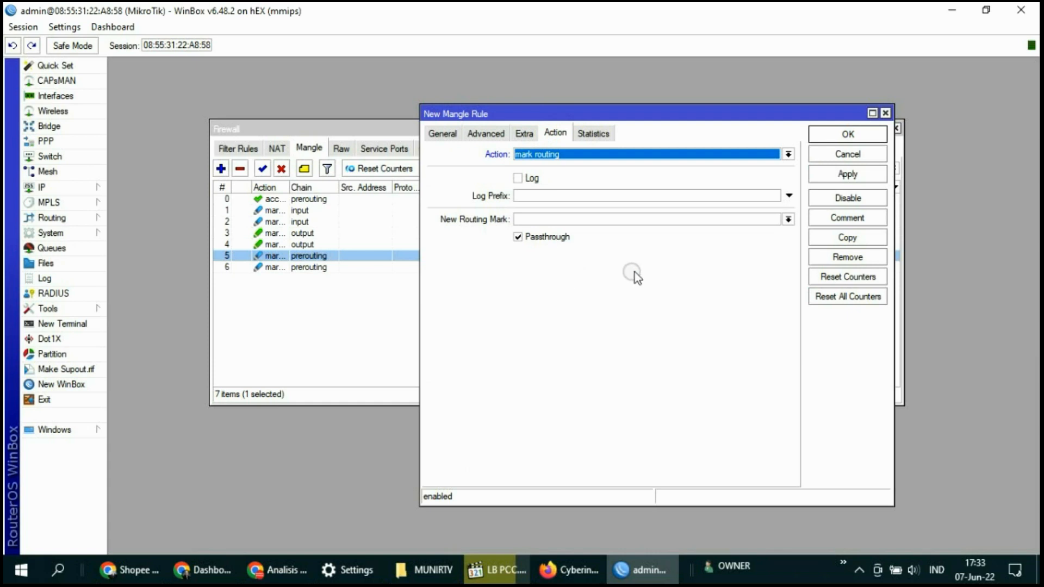
click(788, 220)
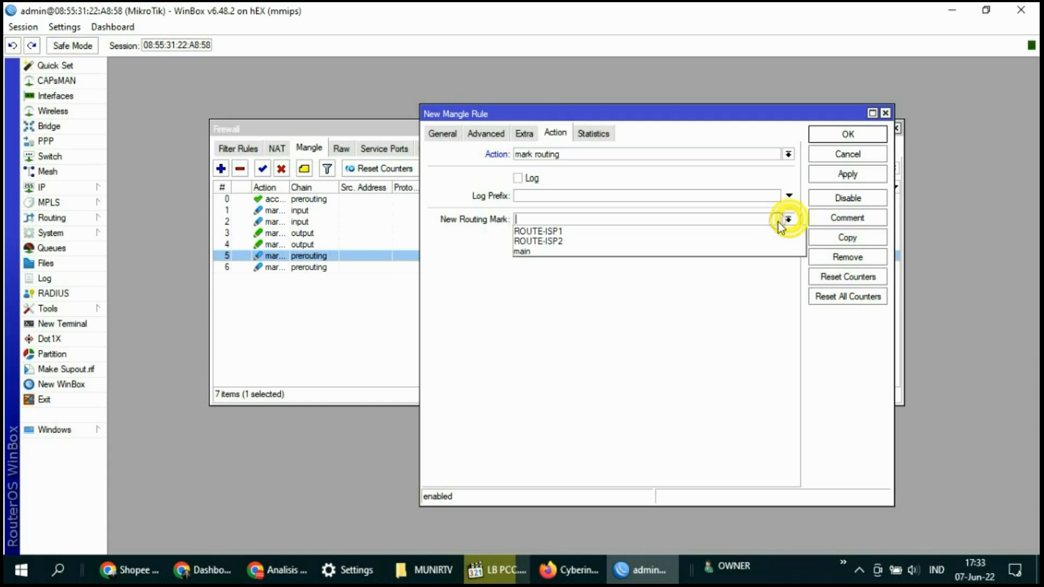
click(544, 231)
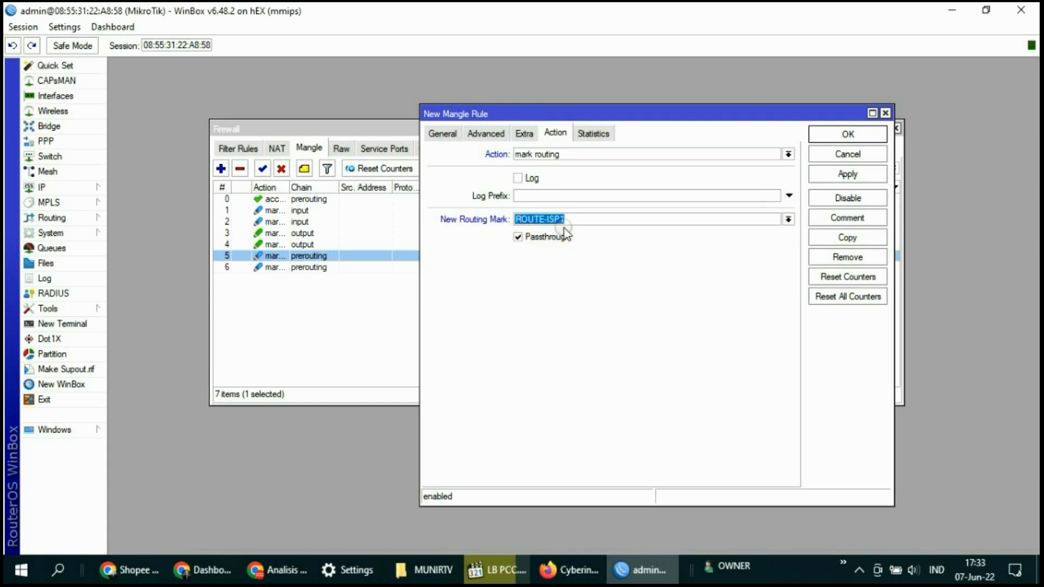
click(844, 175)
click(852, 134)
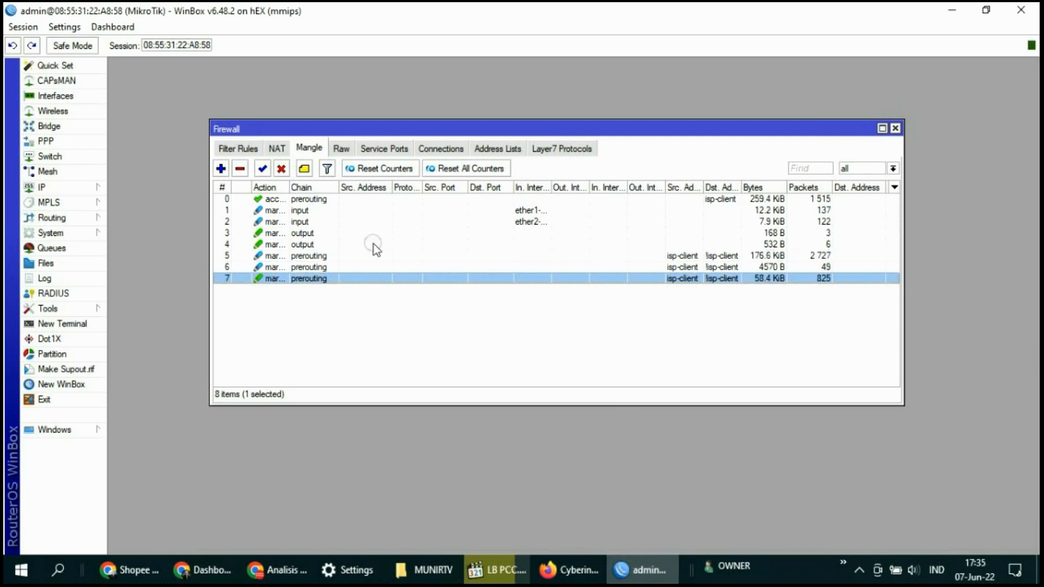
Start a new mangle rule matching connection mark ISP-2
click(308, 146)
click(221, 168)
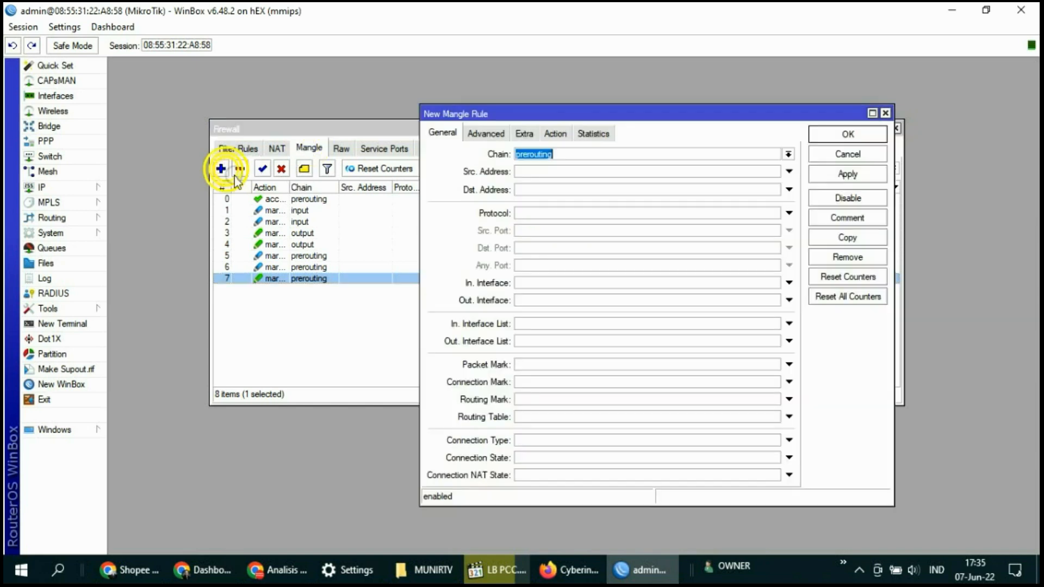
click(439, 136)
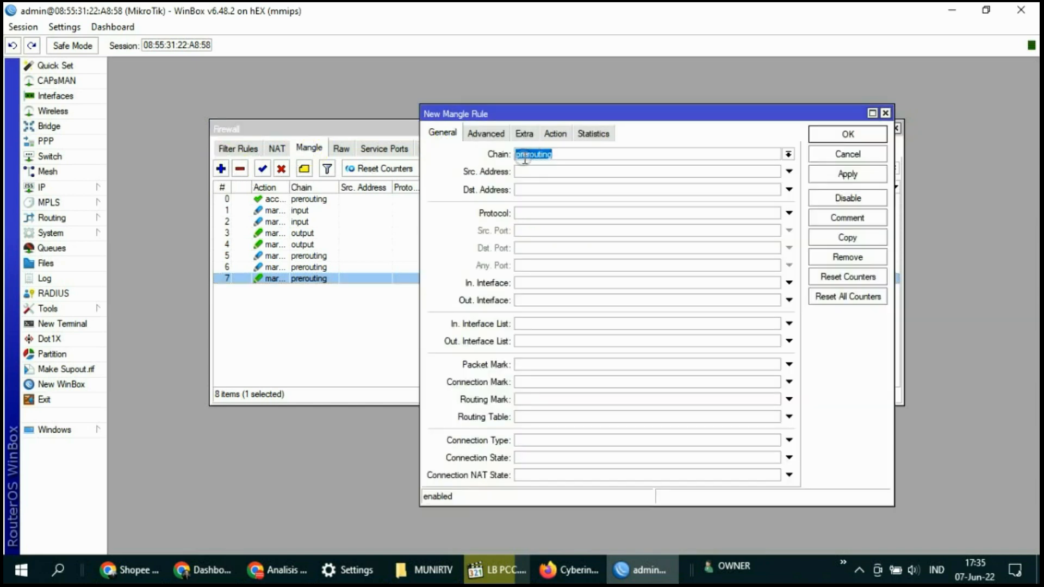
click(540, 382)
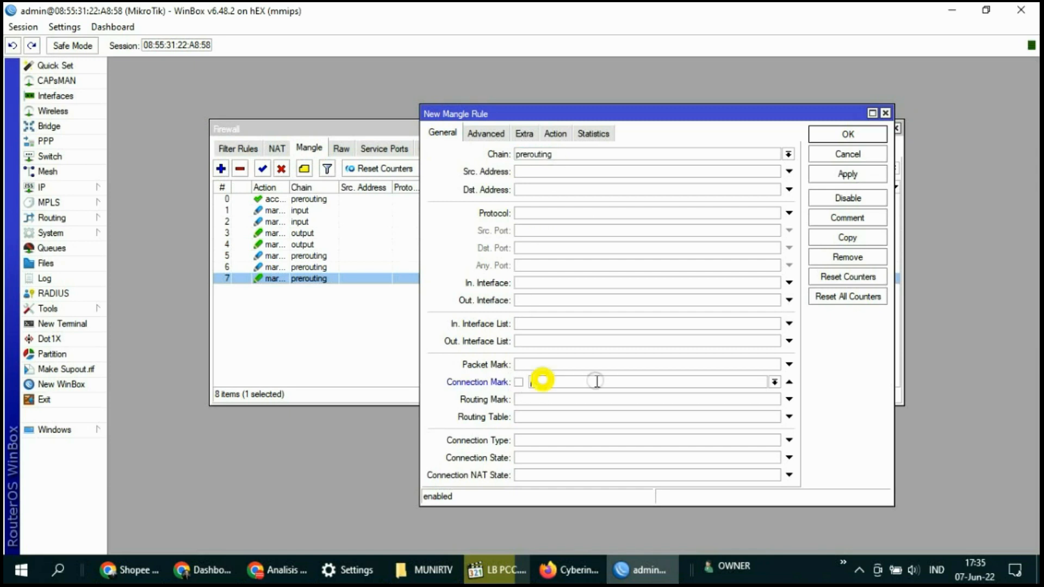
click(775, 381)
click(567, 403)
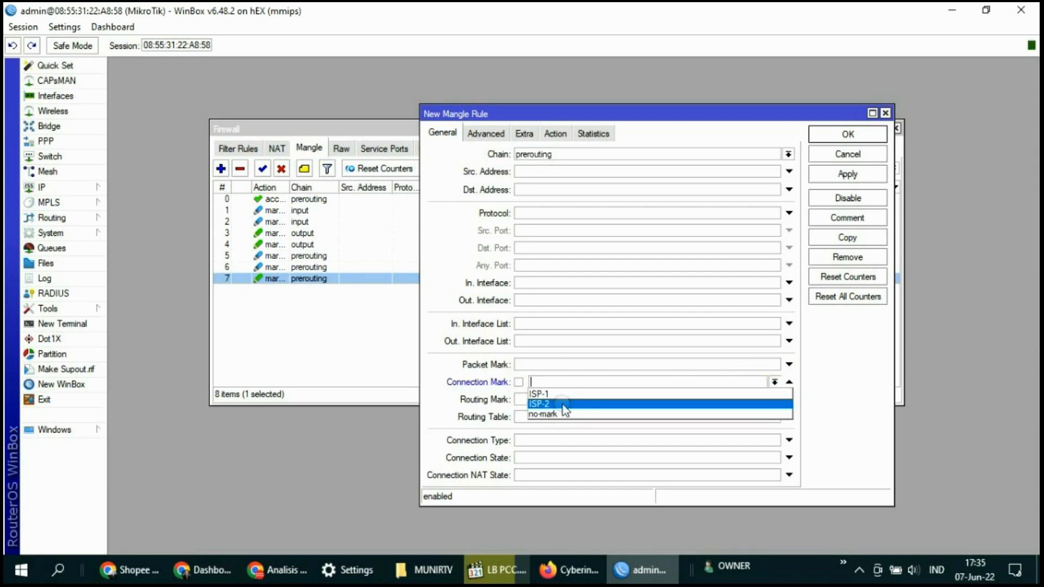
Match source address list isp-client and destination address list !isp-client
click(491, 135)
click(535, 156)
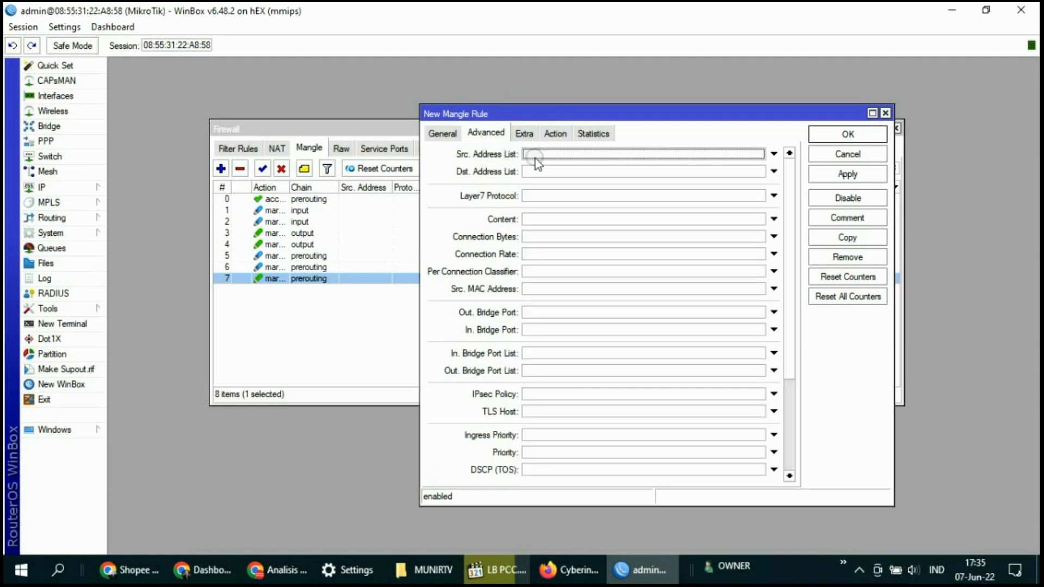
click(759, 153)
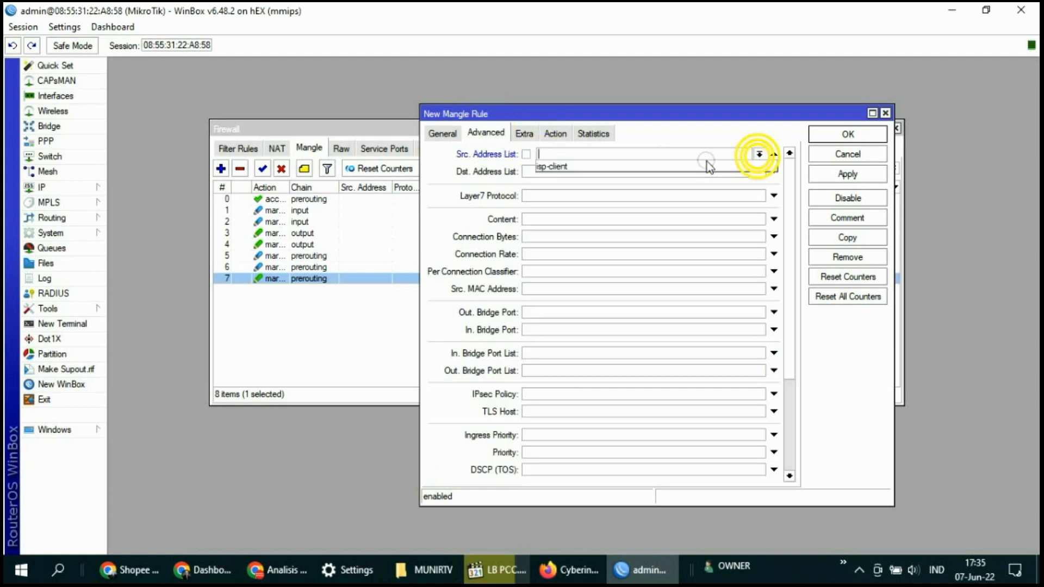
click(568, 167)
click(566, 172)
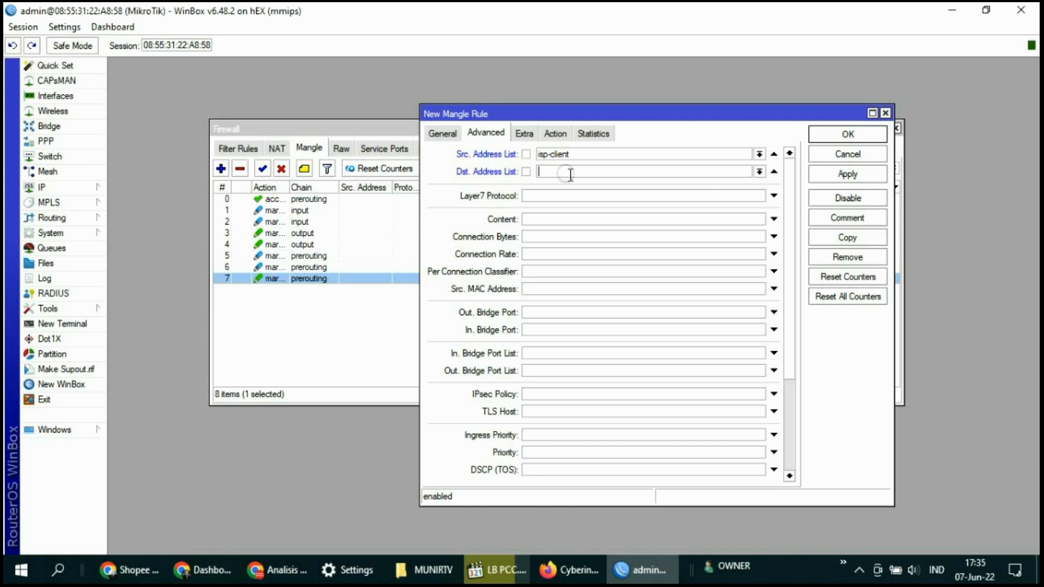
click(760, 171)
click(571, 181)
click(527, 171)
Give the rule routing mark ROUTE-ISP2 and save it
click(555, 133)
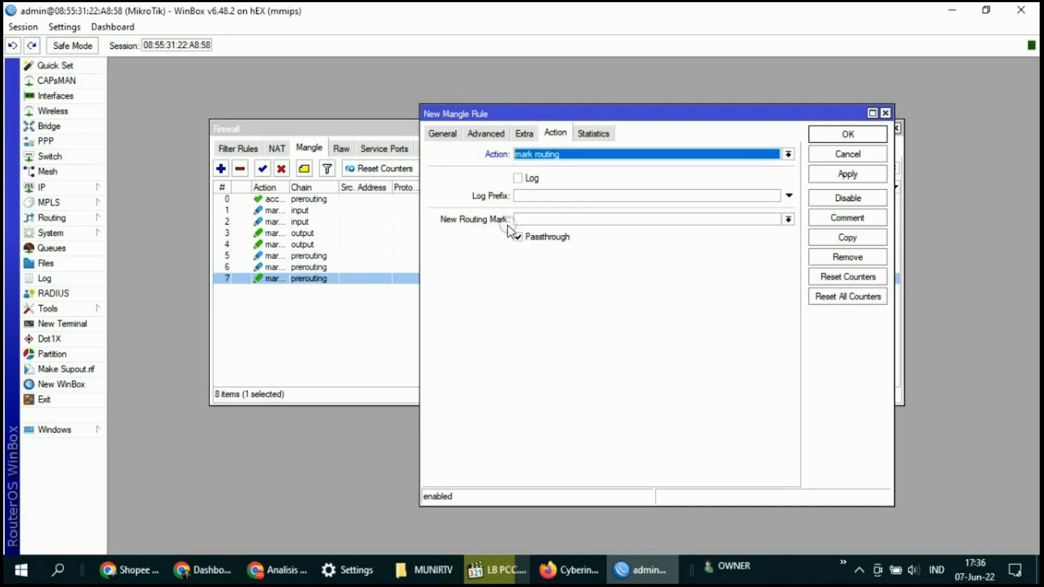
click(788, 220)
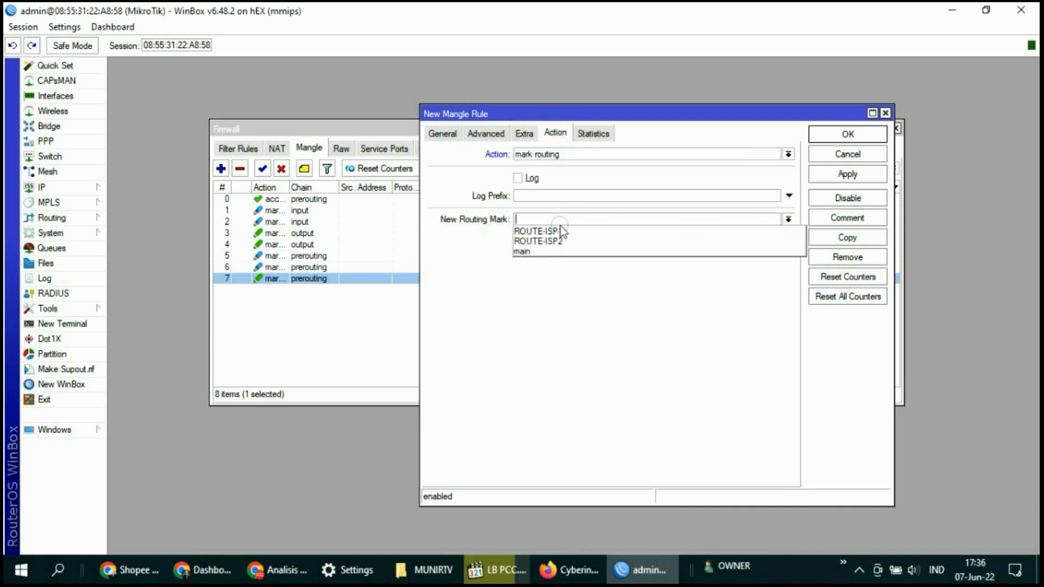
click(550, 238)
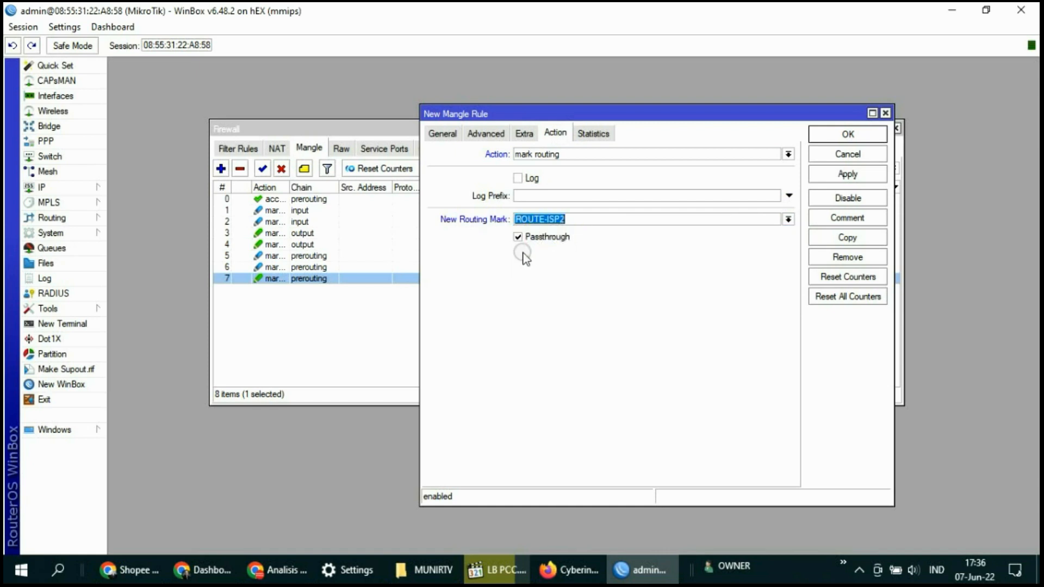
click(867, 181)
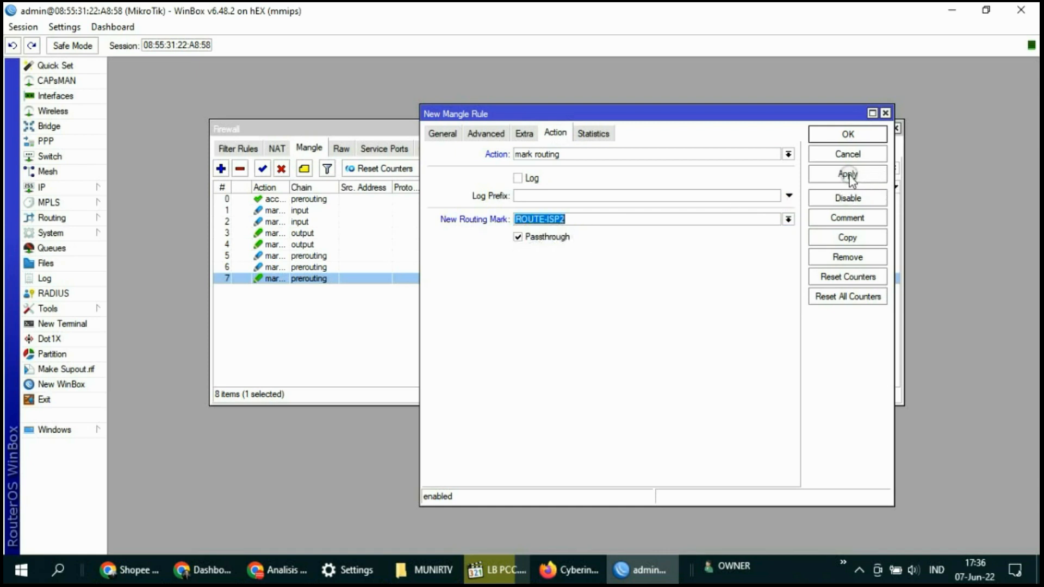
click(849, 134)
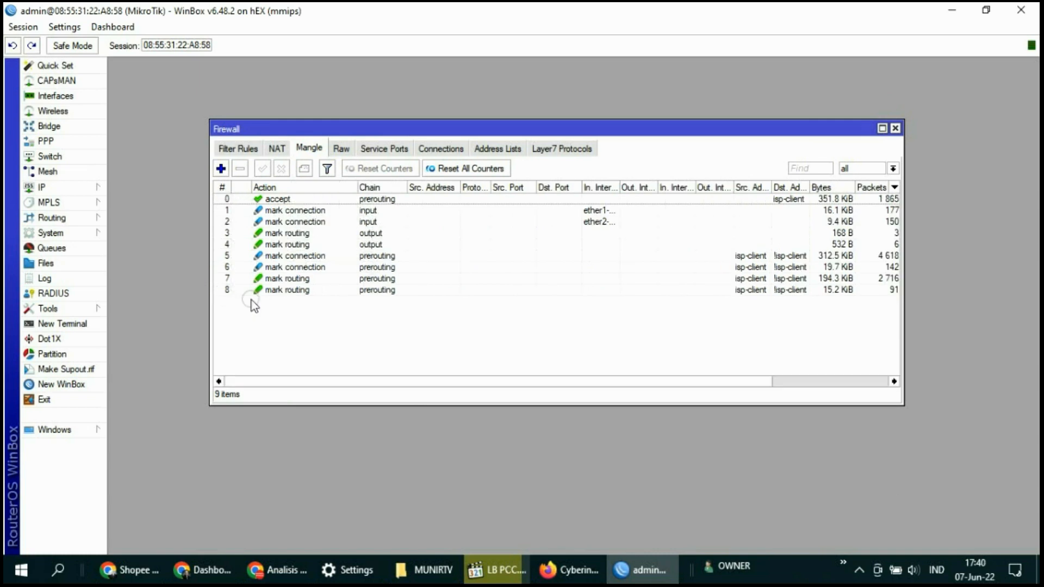
Close the Firewall window, open IP > Routes, and select the second default 0.0.0.0/0 route
click(288, 291)
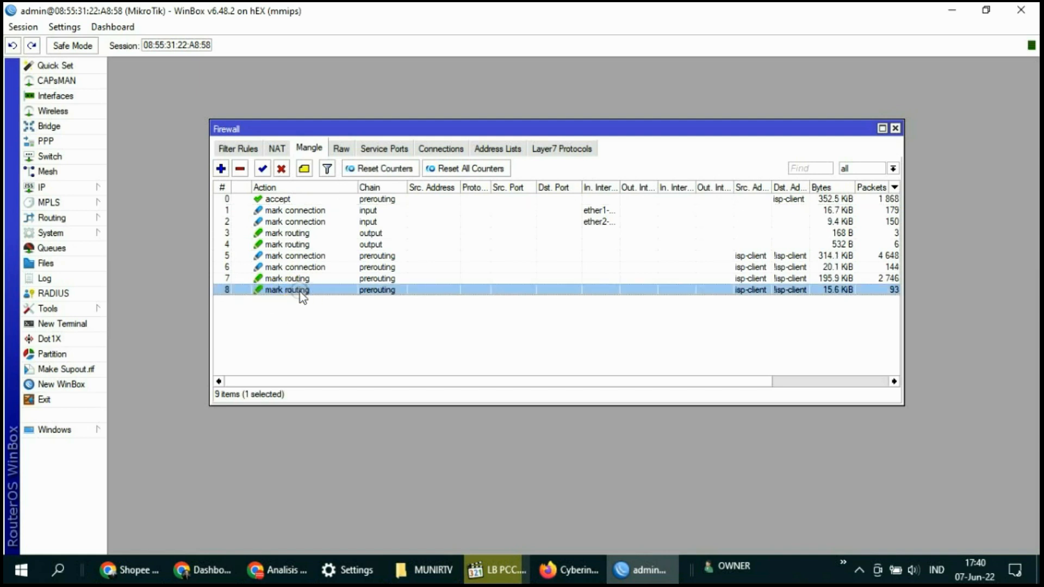
click(896, 129)
click(66, 190)
click(141, 408)
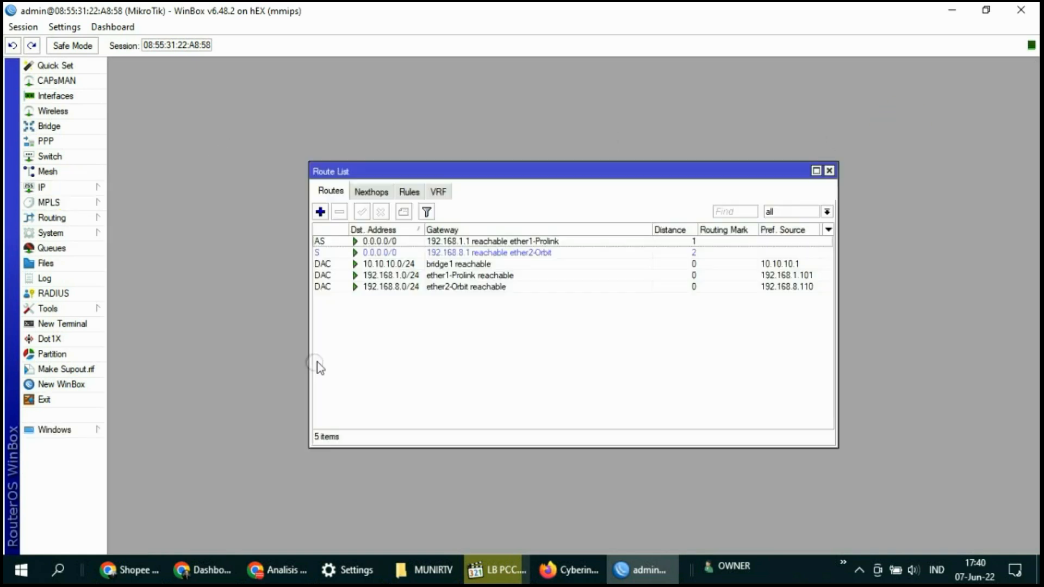
click(446, 252)
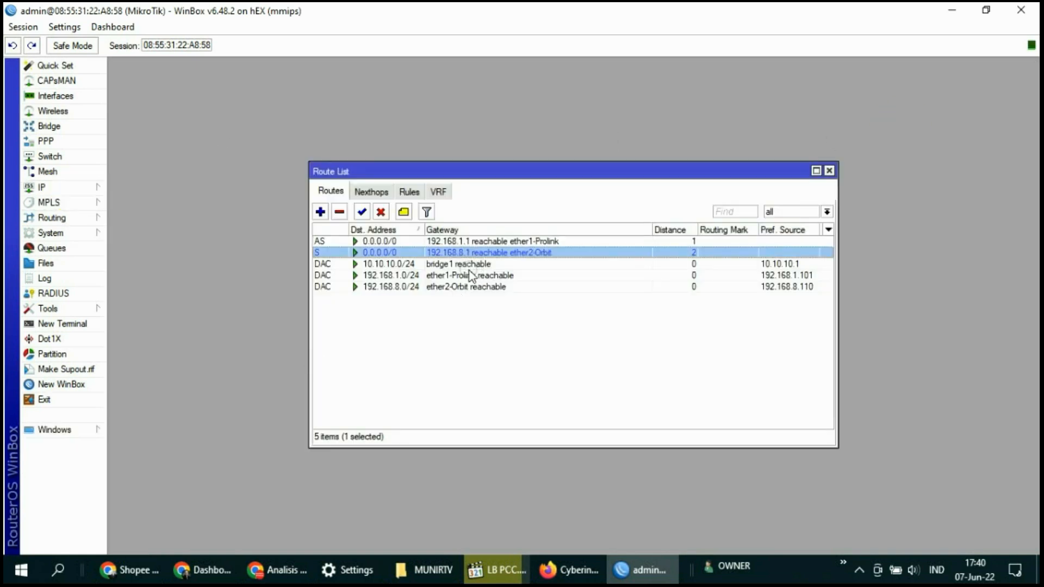
Add a 0.0.0.0/0 route via 192.168.1.1 with ping check, distance 1, routing mark ROUTE-ISP1
click(320, 213)
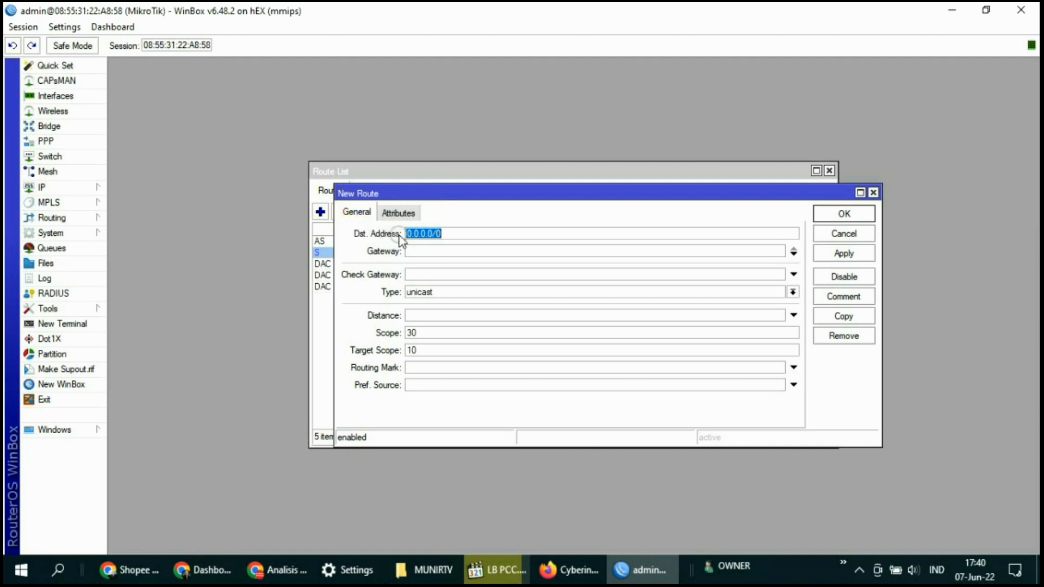
click(429, 253)
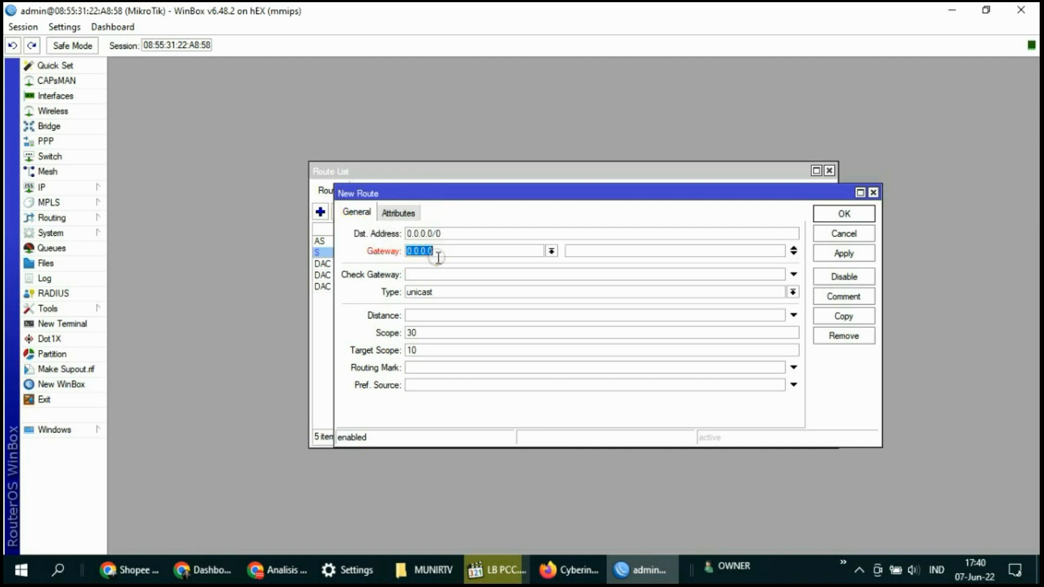
text(192.168.1.1)
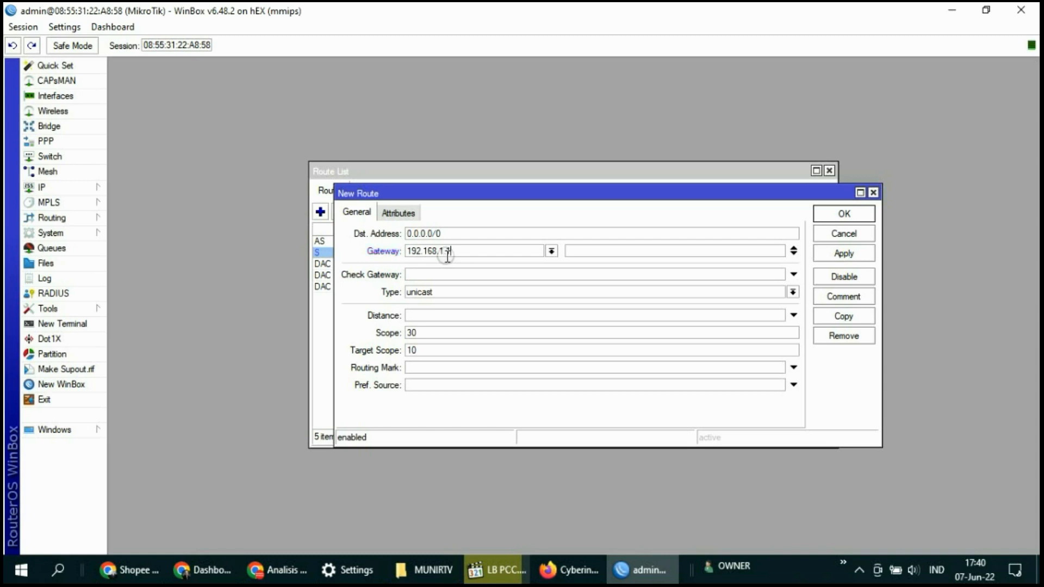
click(416, 274)
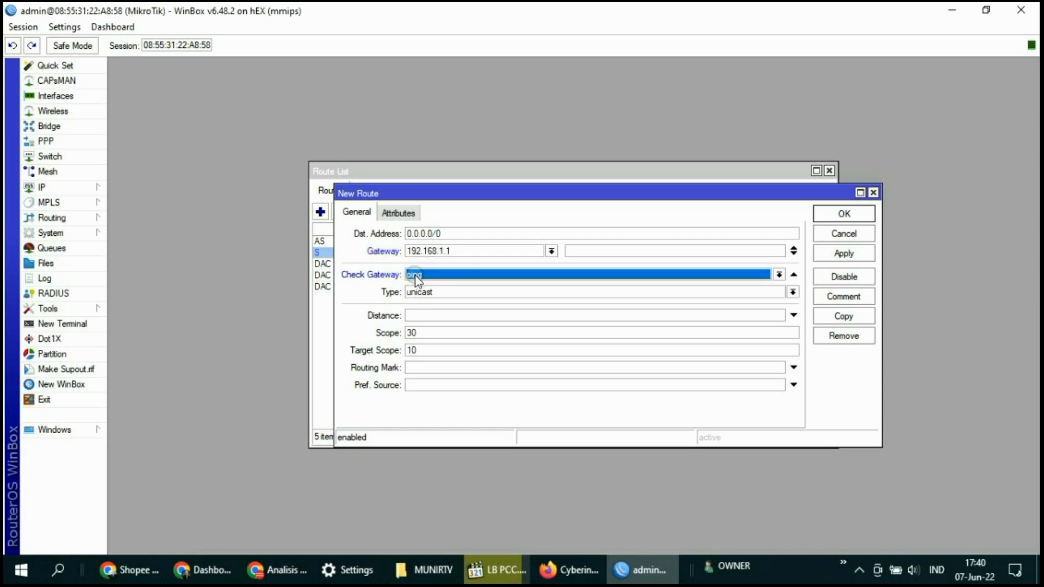
click(416, 316)
text(1)
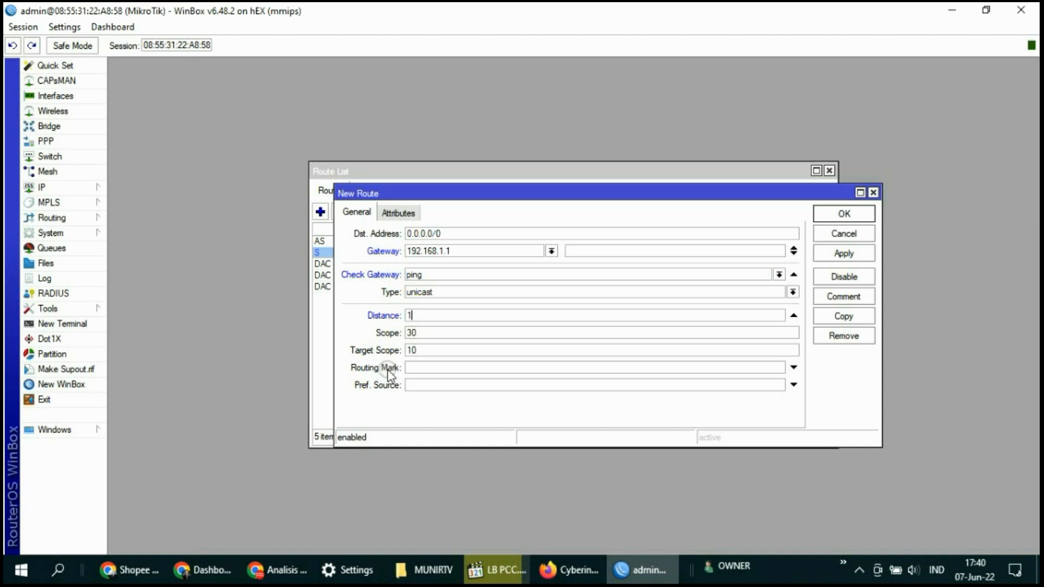
click(419, 368)
click(781, 368)
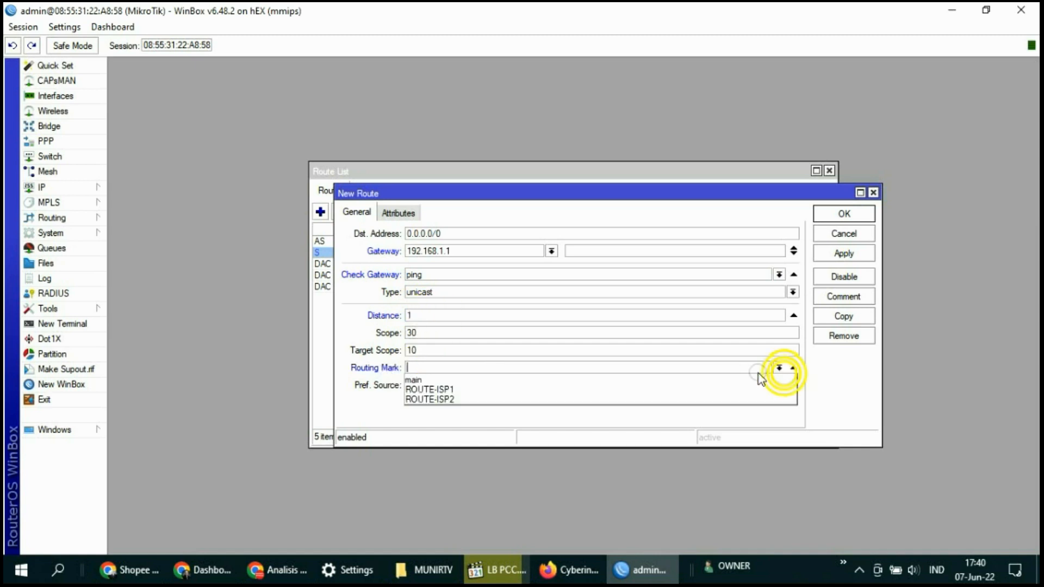
click(449, 389)
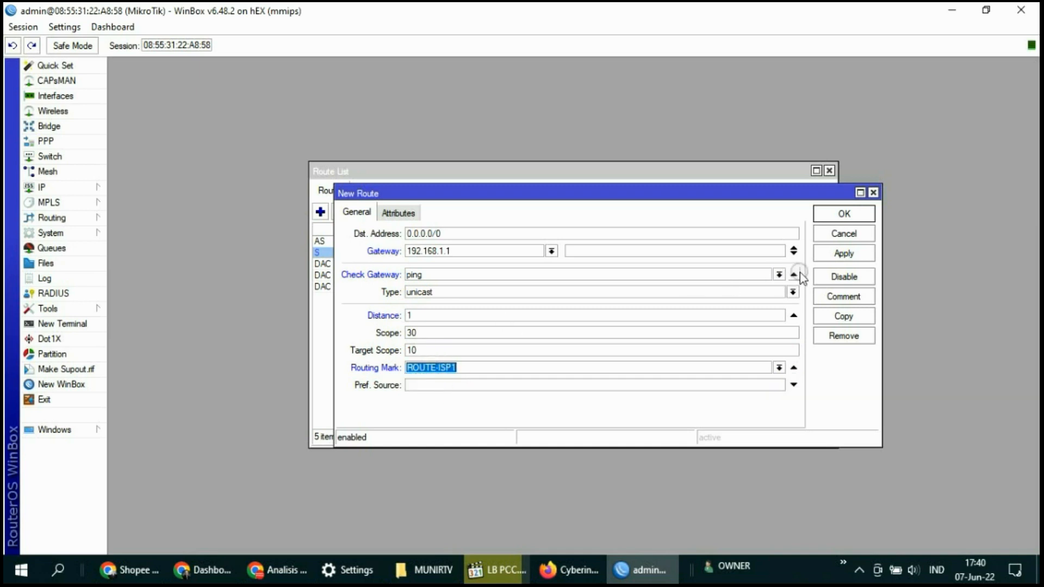
click(834, 255)
click(841, 215)
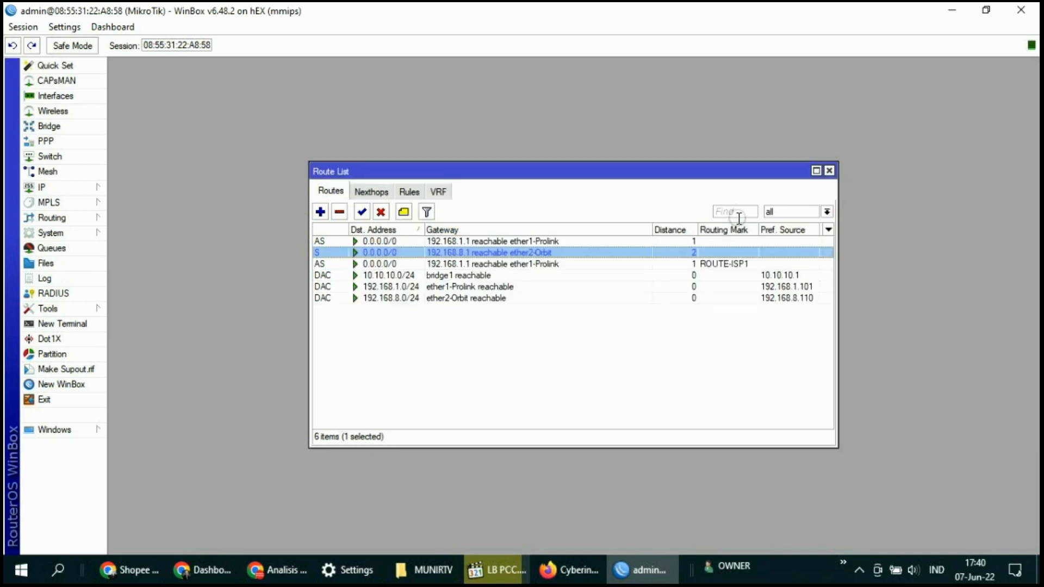
click(722, 265)
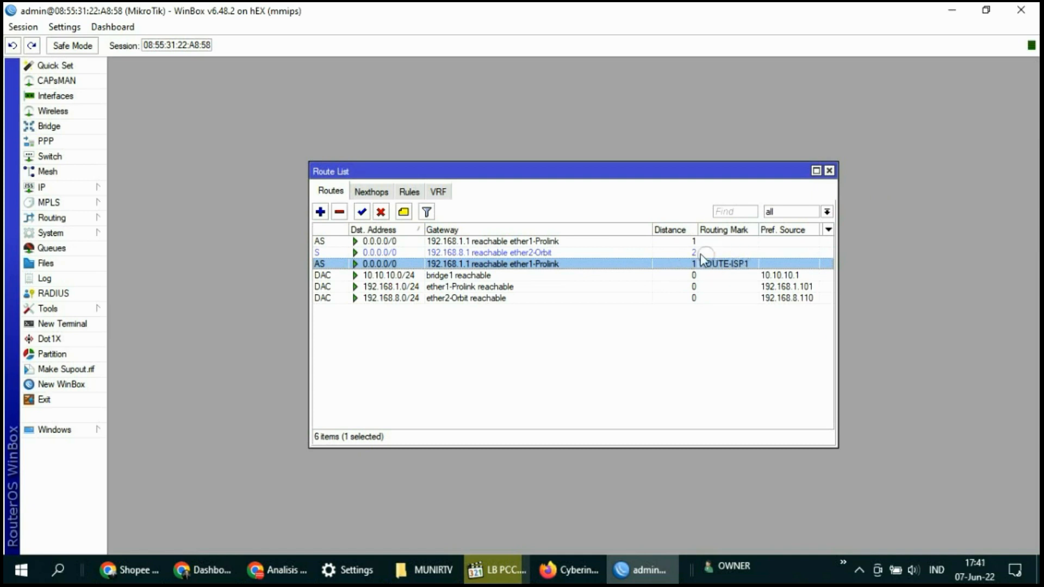
Add a 0.0.0.0/0 route via 192.168.8.1 with ping check, distance 1, routing mark ROUTE-ISP2
click(321, 212)
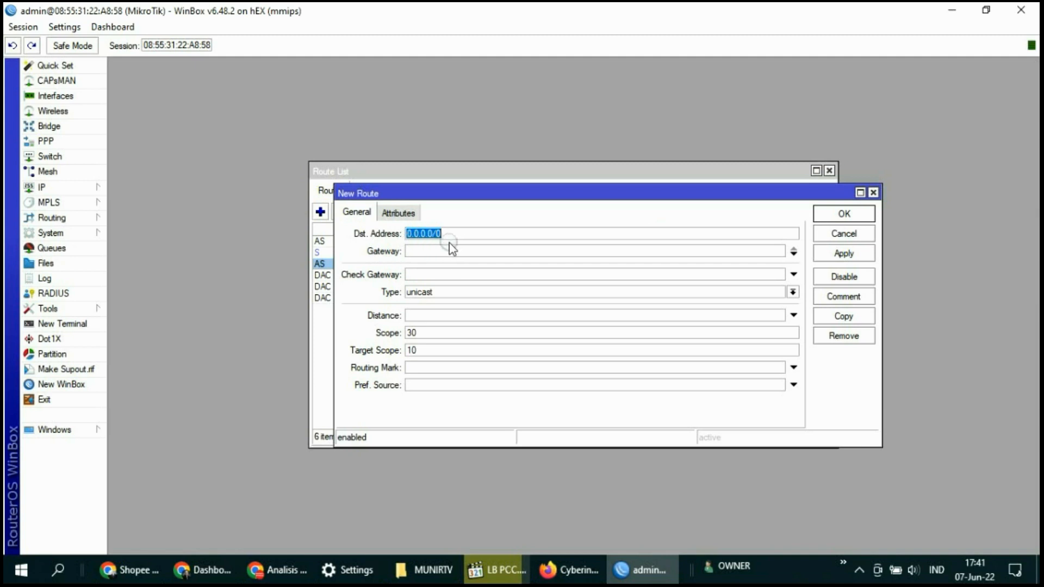
click(429, 250)
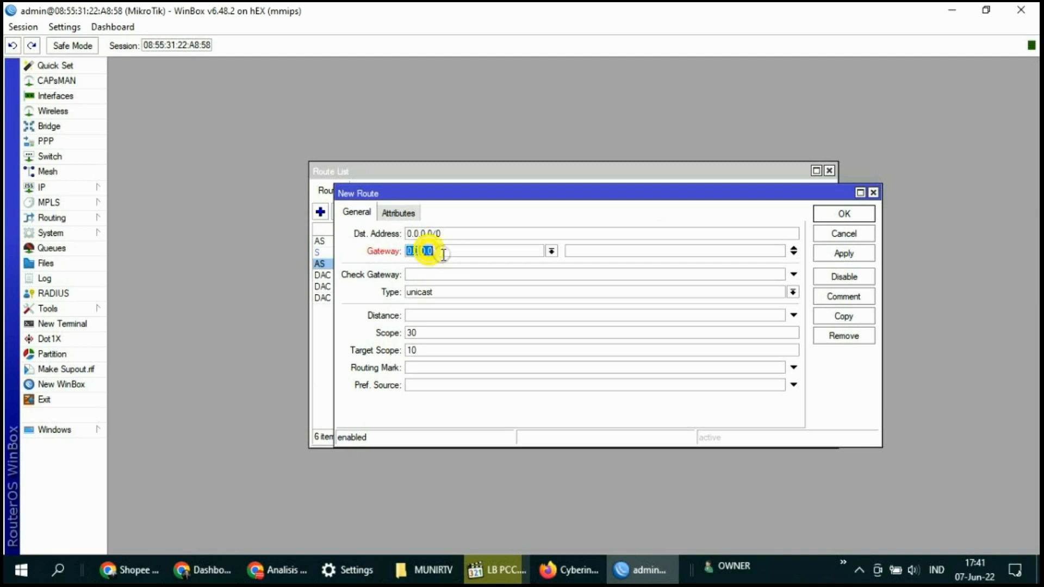
text(192.168.8.1)
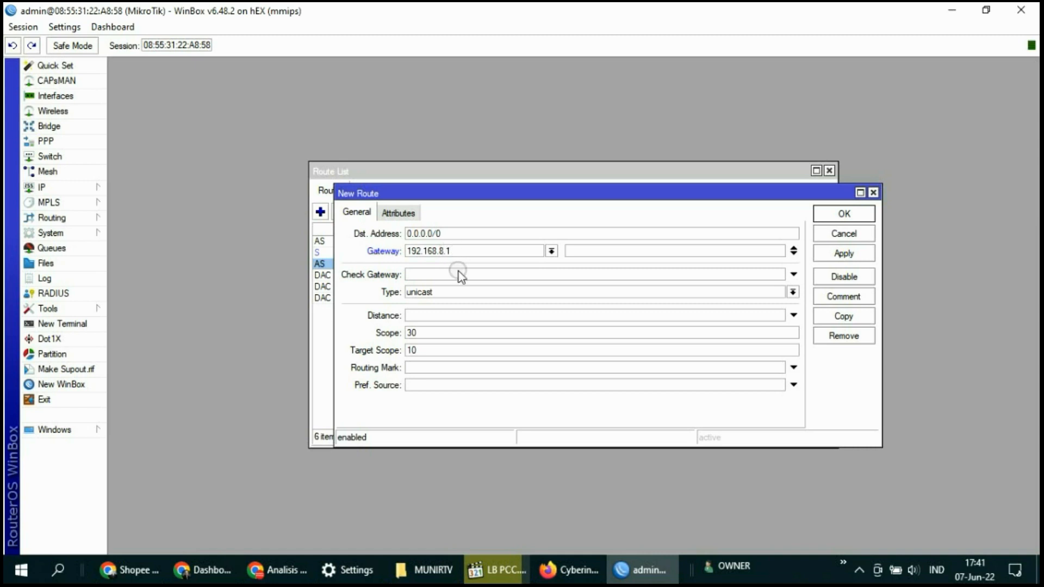
click(430, 276)
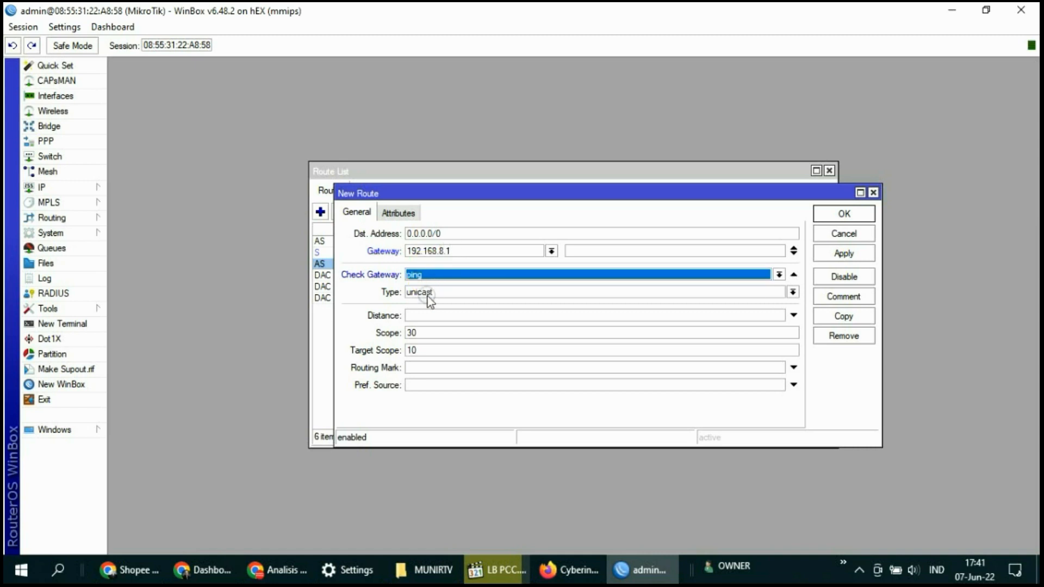
click(424, 315)
text(1)
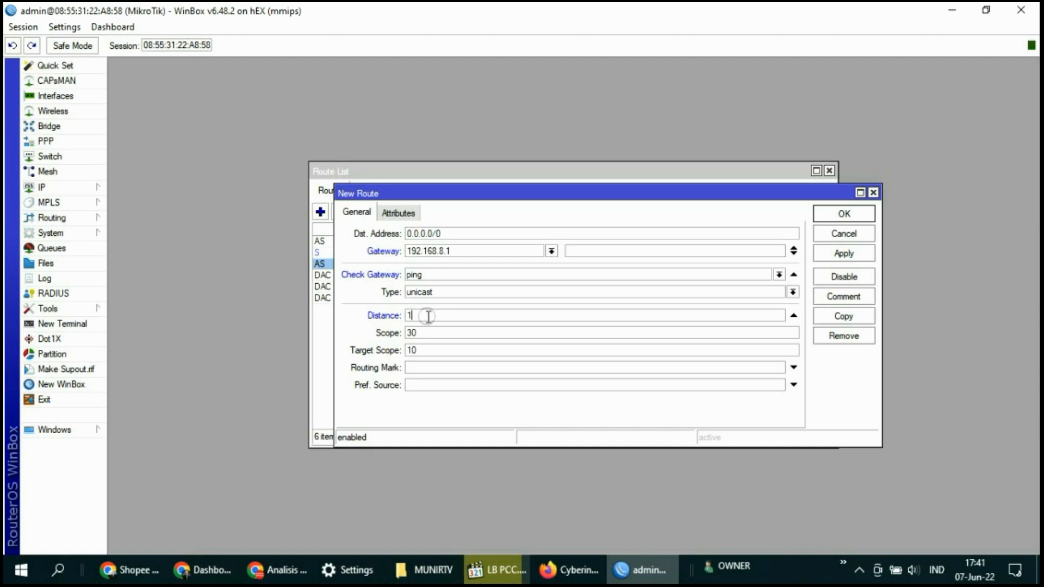
click(454, 370)
click(778, 367)
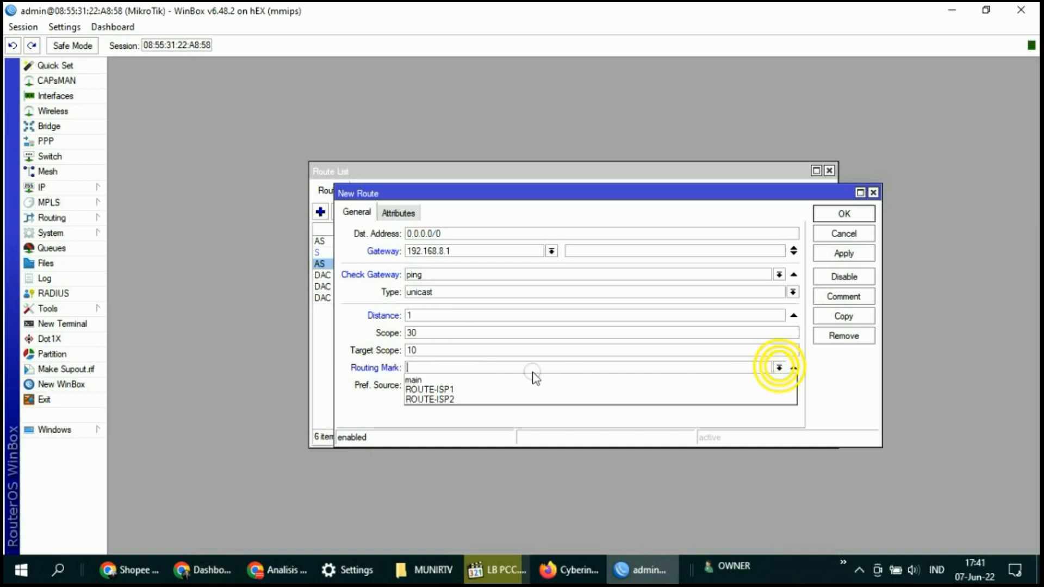
click(458, 401)
click(844, 253)
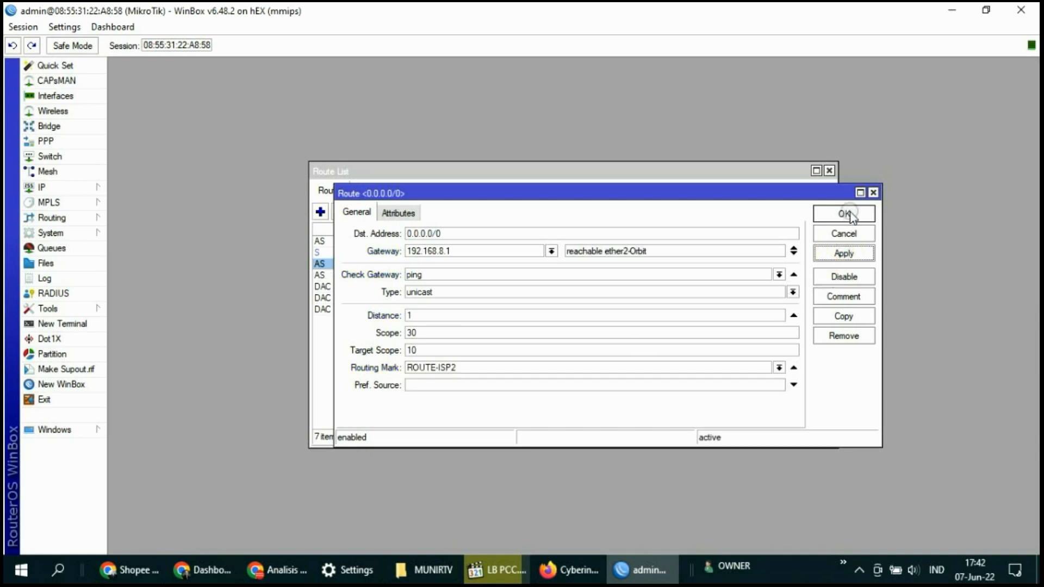
click(844, 213)
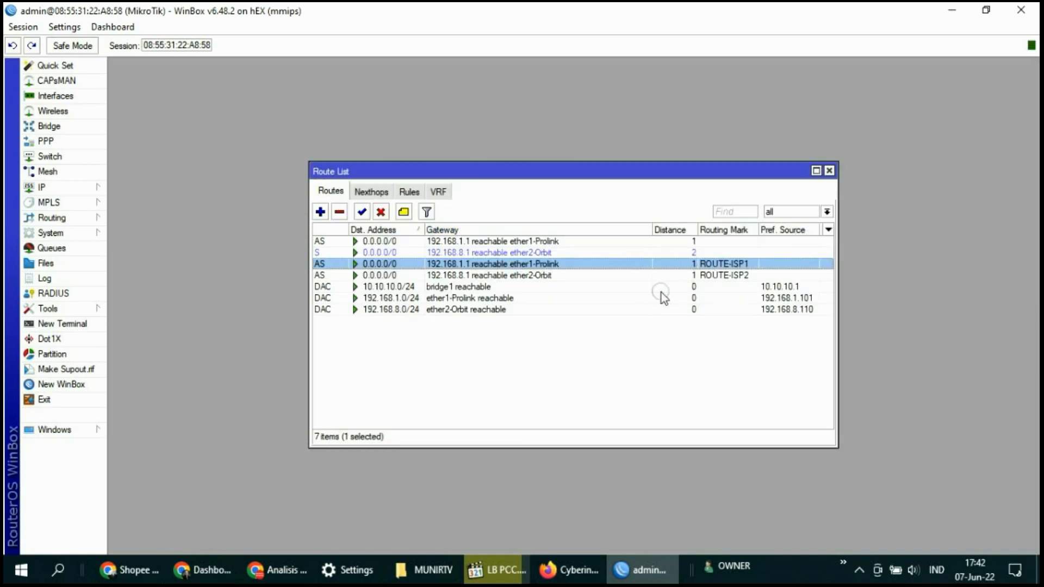
Review the ROUTE-ISP1/ISP2 default and connected routes, then close the Route List for the IP menu
click(543, 286)
click(496, 264)
click(500, 276)
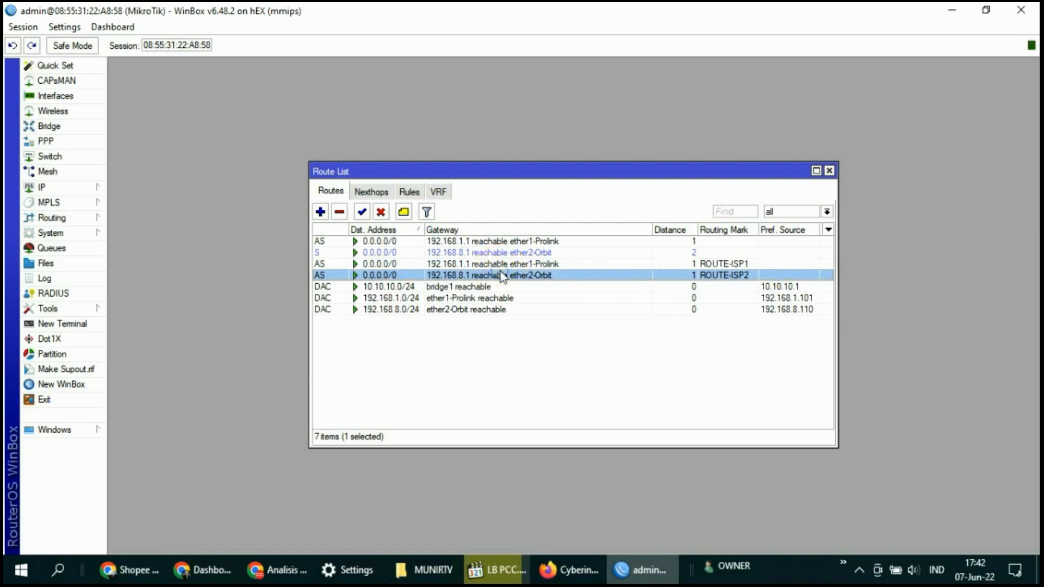
click(472, 298)
click(477, 310)
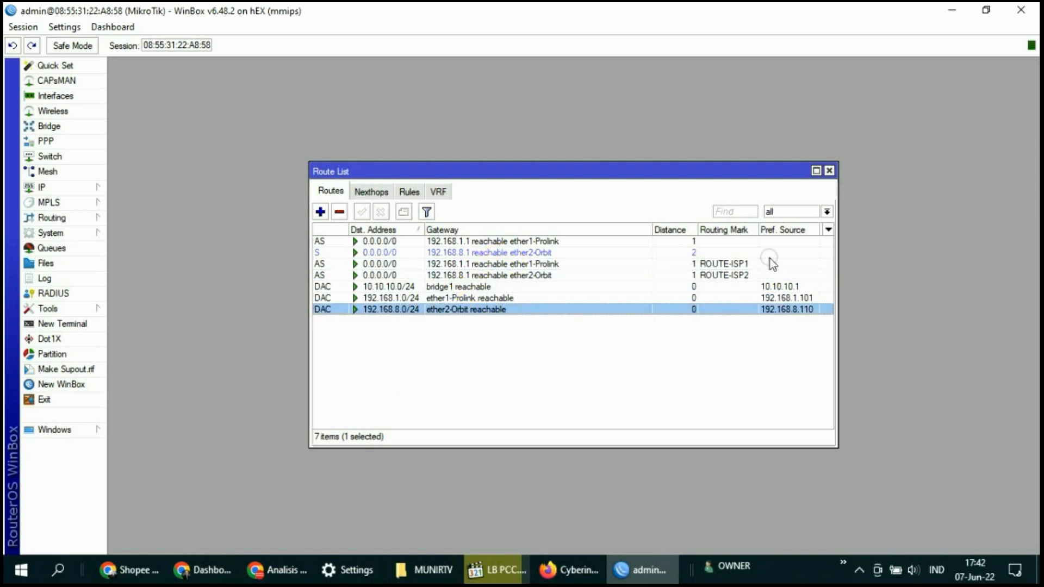
click(830, 171)
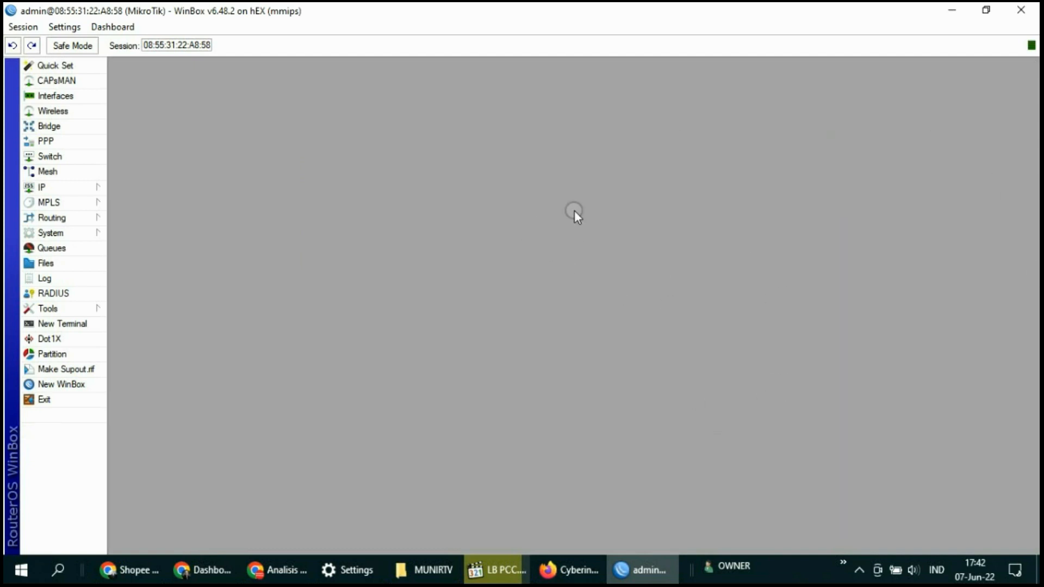
click(60, 187)
Remove all tracked connections from the firewall Connections list and close the Firewall window
click(136, 303)
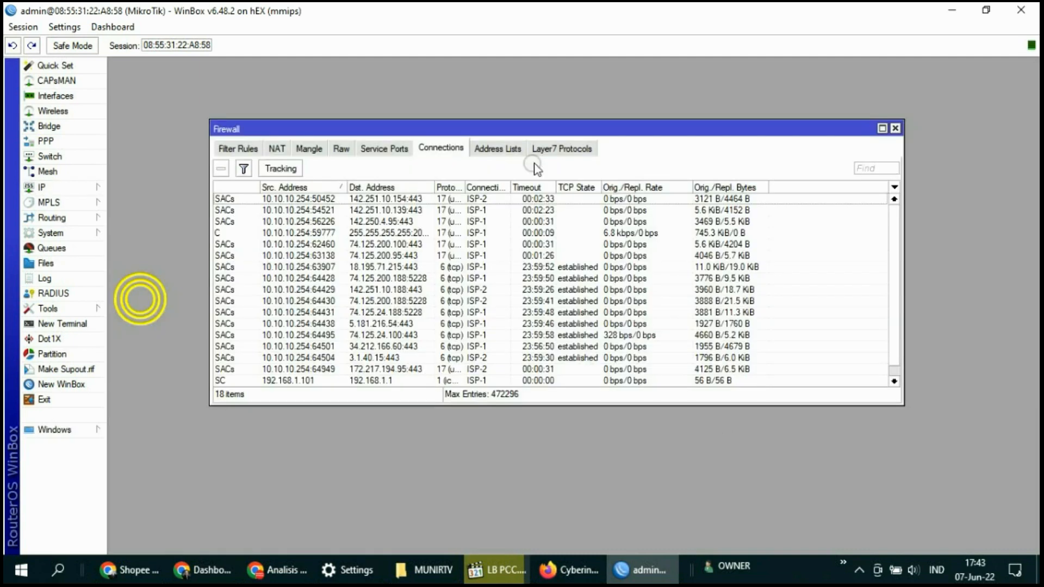
click(390, 222)
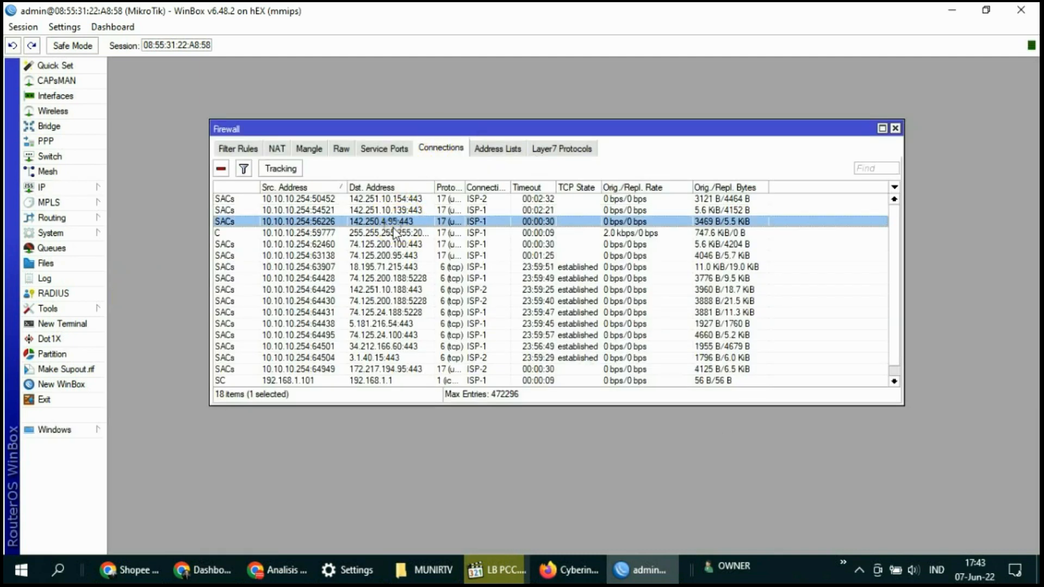
key(ctrl+a)
right_click(387, 231)
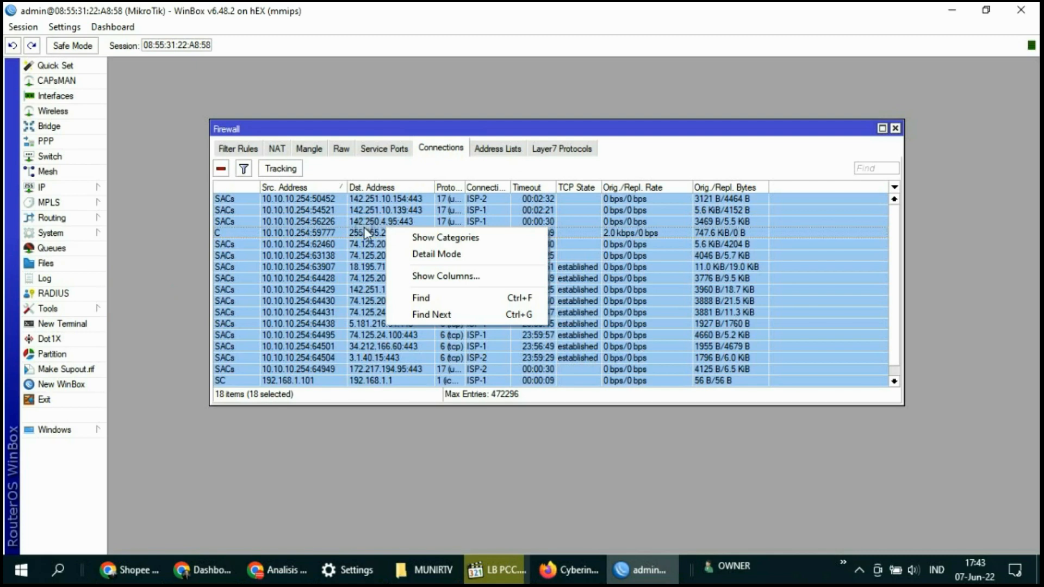
click(221, 169)
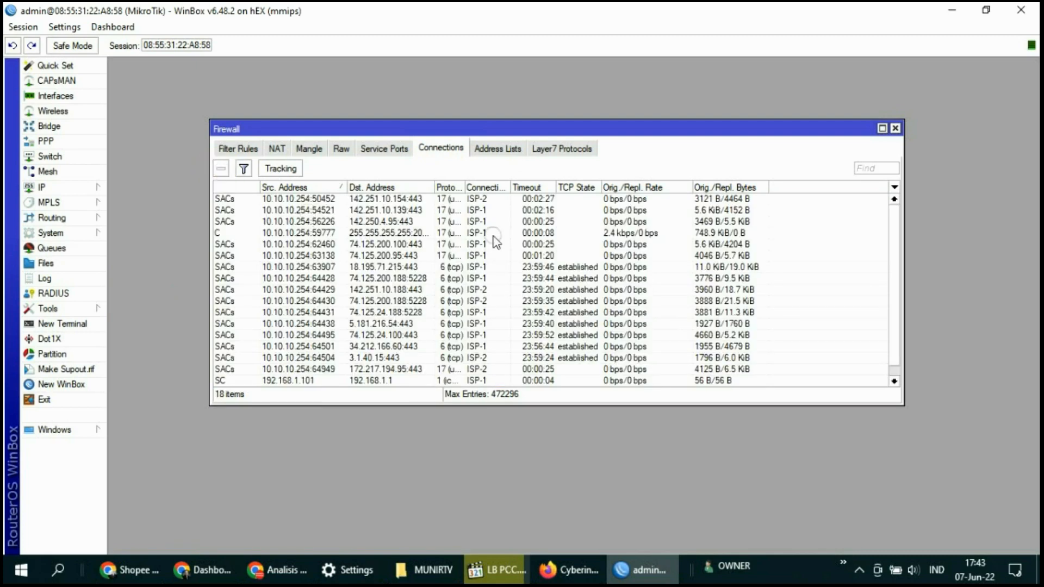
click(895, 129)
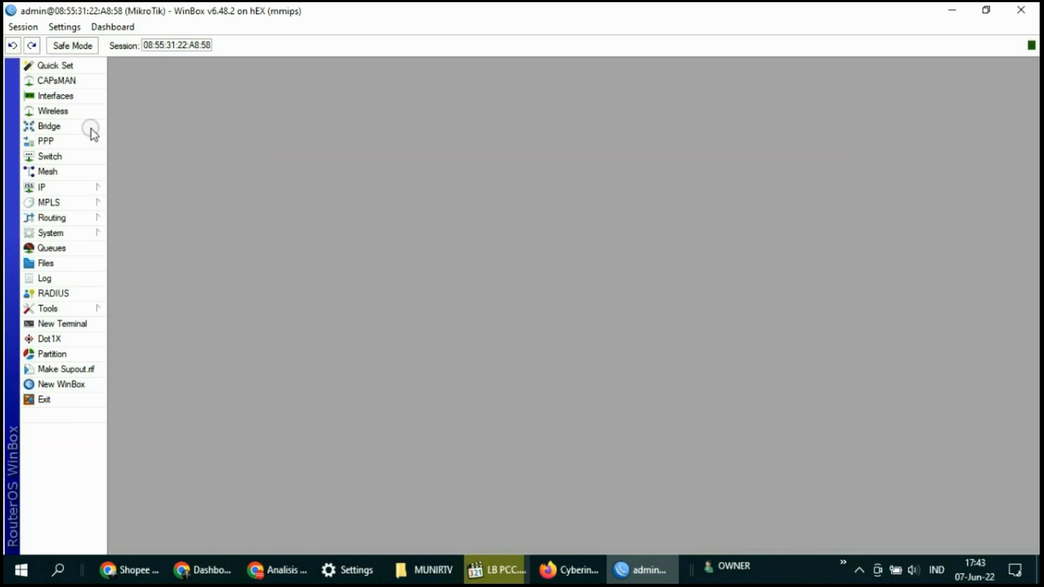
Open the Interface List, select bridge1, then switch to the hotspot status page in Firefox
click(41, 96)
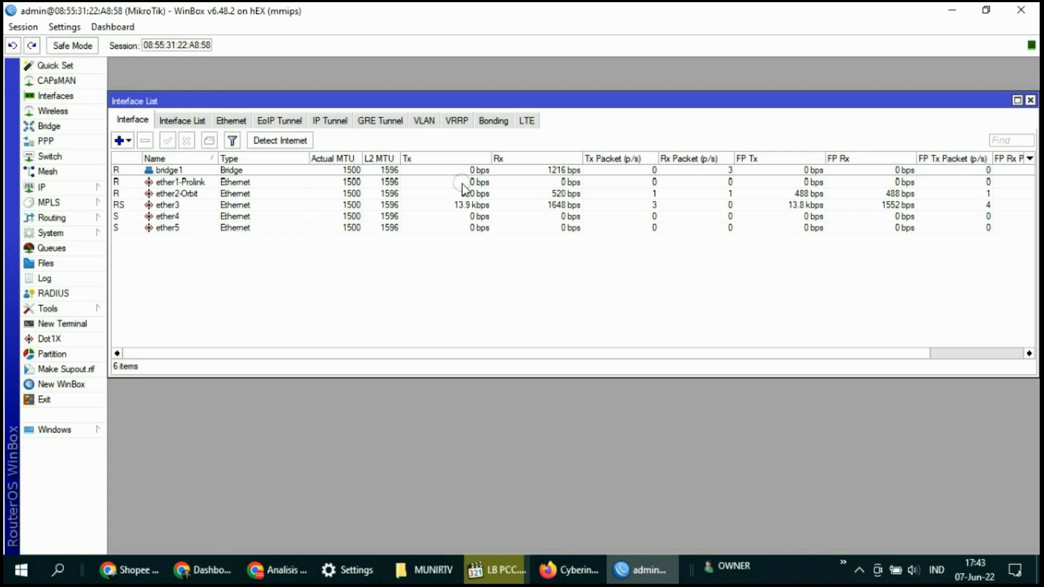
click(235, 170)
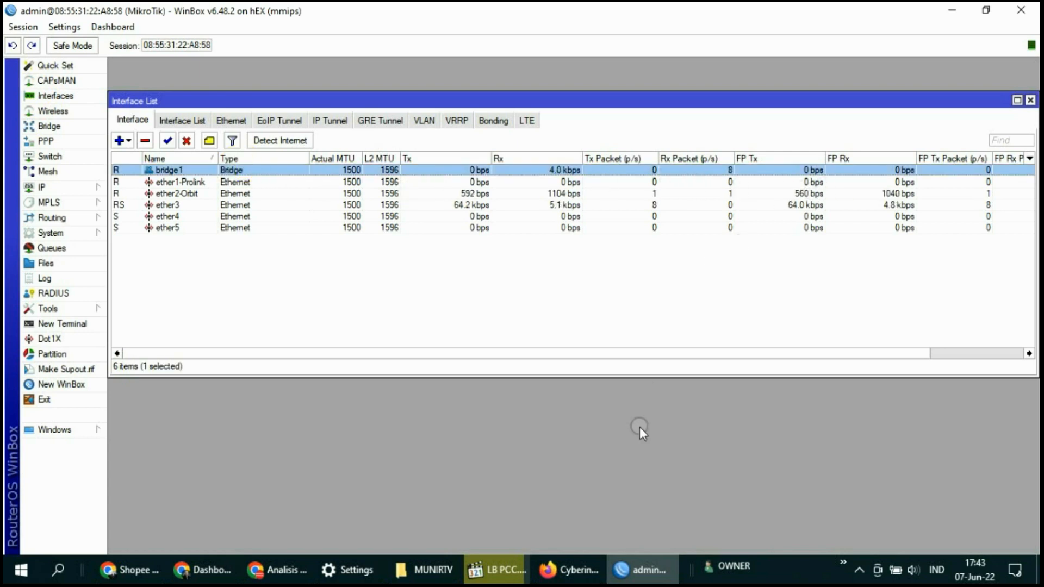
click(598, 569)
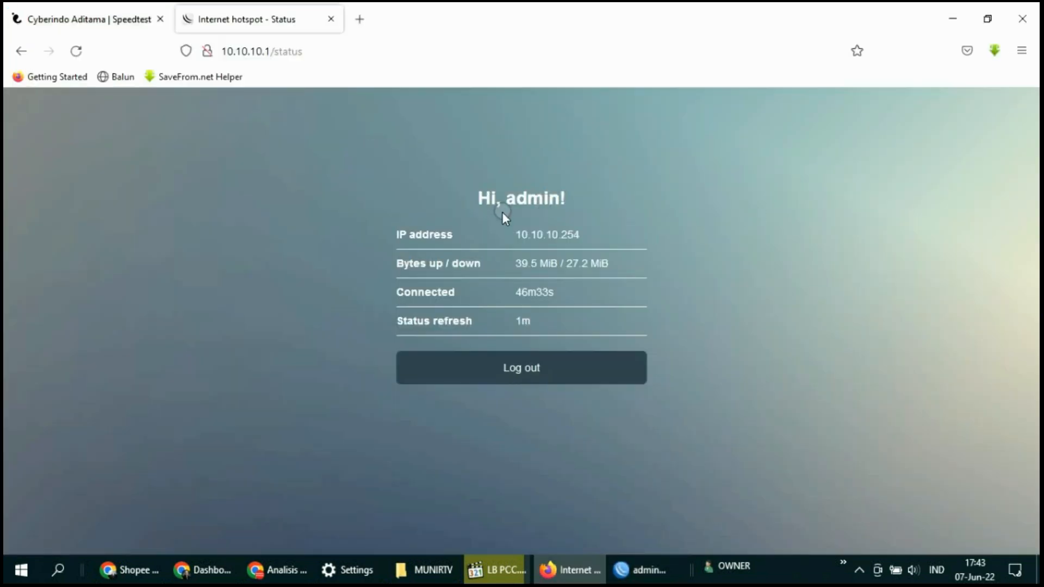
Check the hotspot status for client 10.10.10.254 and the Windows network flyout, then return to WinBox
drag(492, 213, 626, 238)
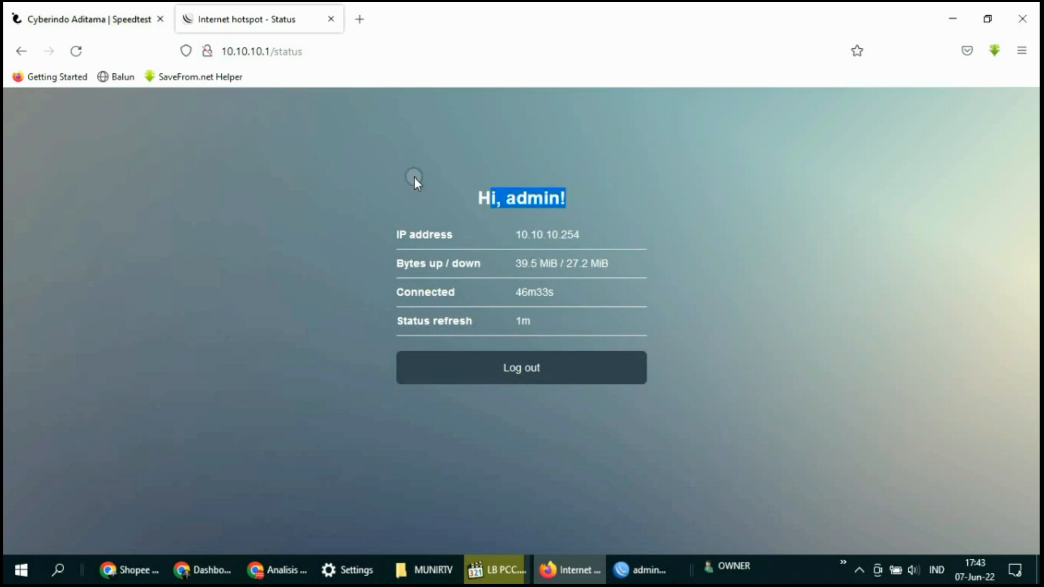
click(860, 570)
click(900, 541)
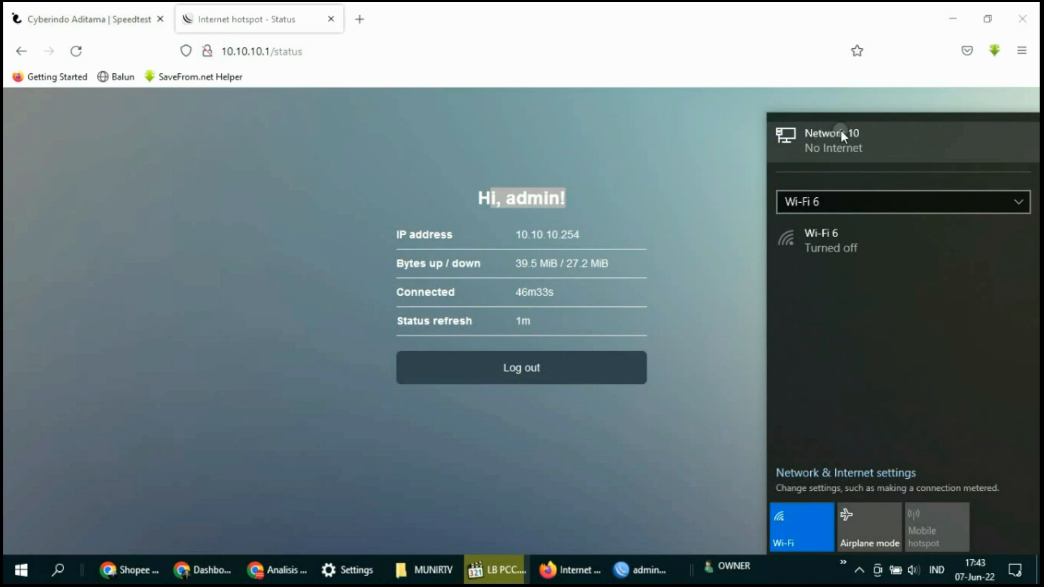
click(713, 393)
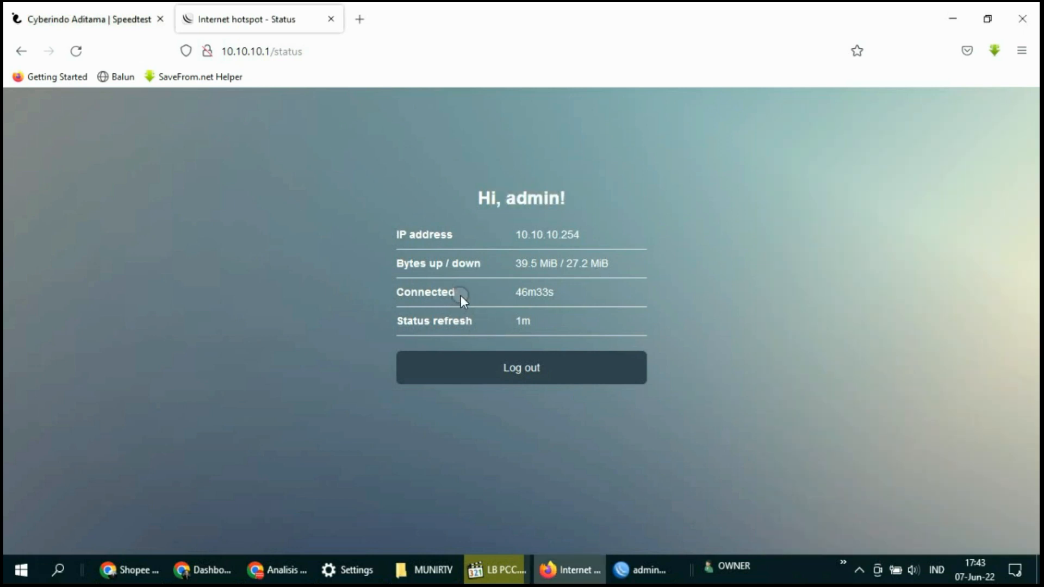
click(625, 568)
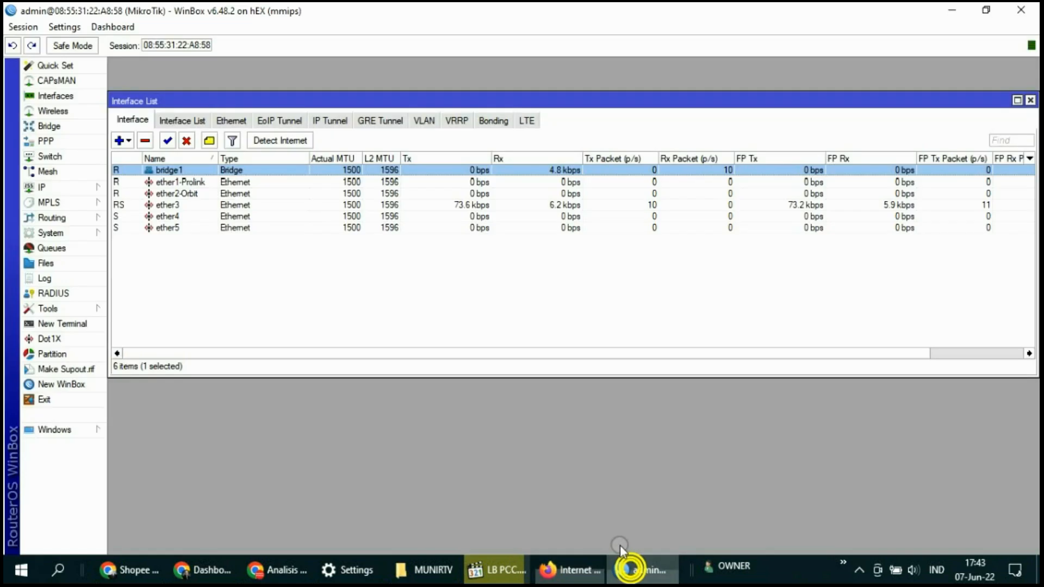
Select the active session under IP > Hotspot, then load YouTube from Firefox's new-tab tile
click(62, 190)
click(140, 308)
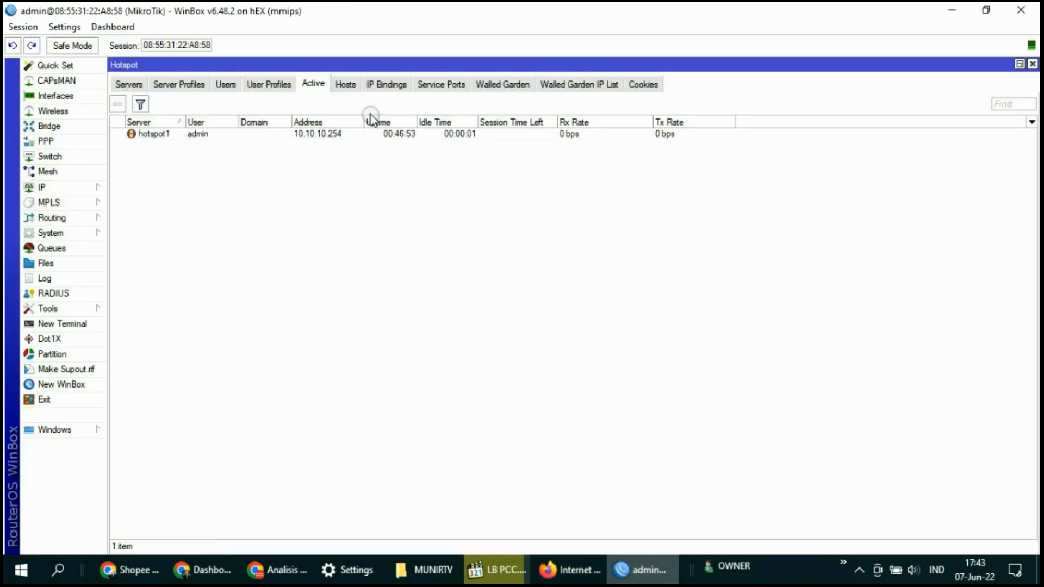
click(199, 137)
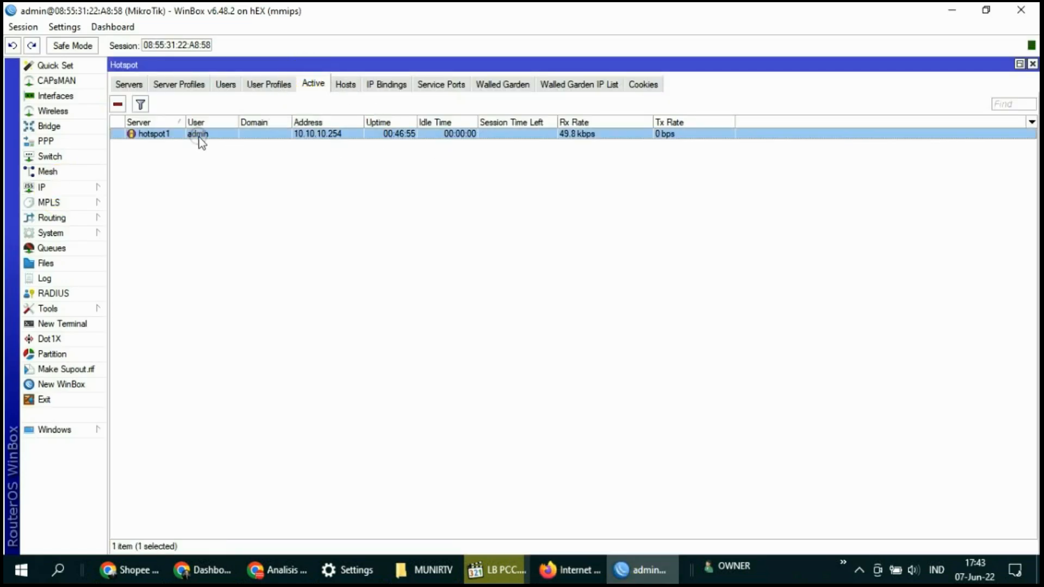
click(214, 368)
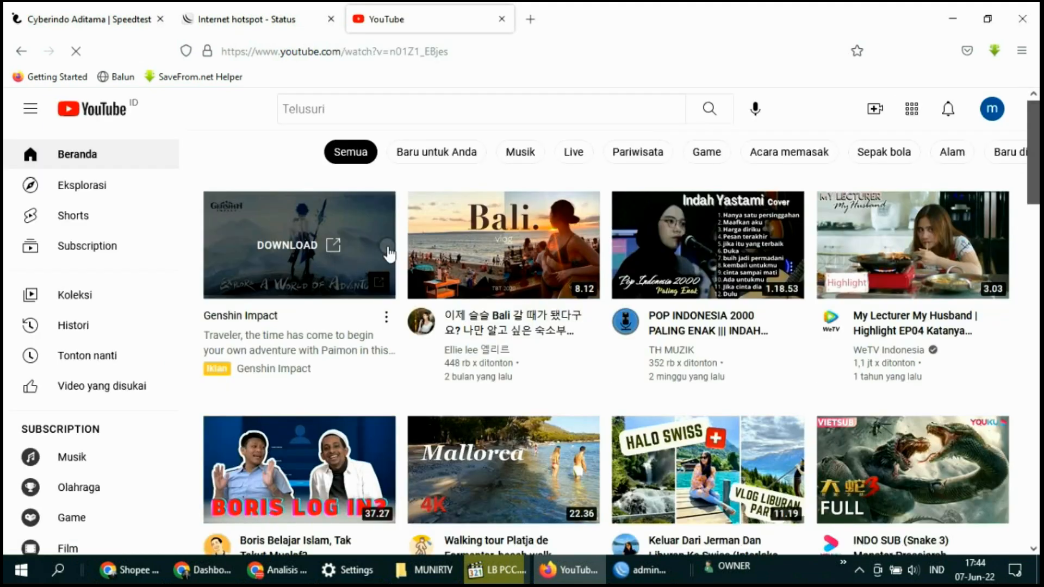
Play 'Boris Belajar Islam, Tak Takut Mualaf?' on YouTube, then go back to WinBox's Interface List
click(387, 244)
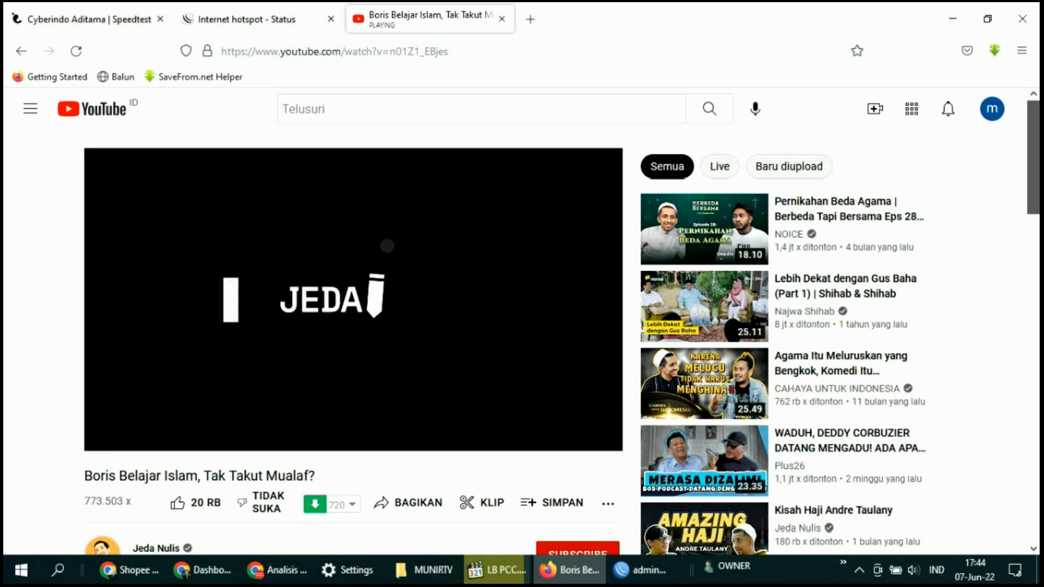
click(632, 566)
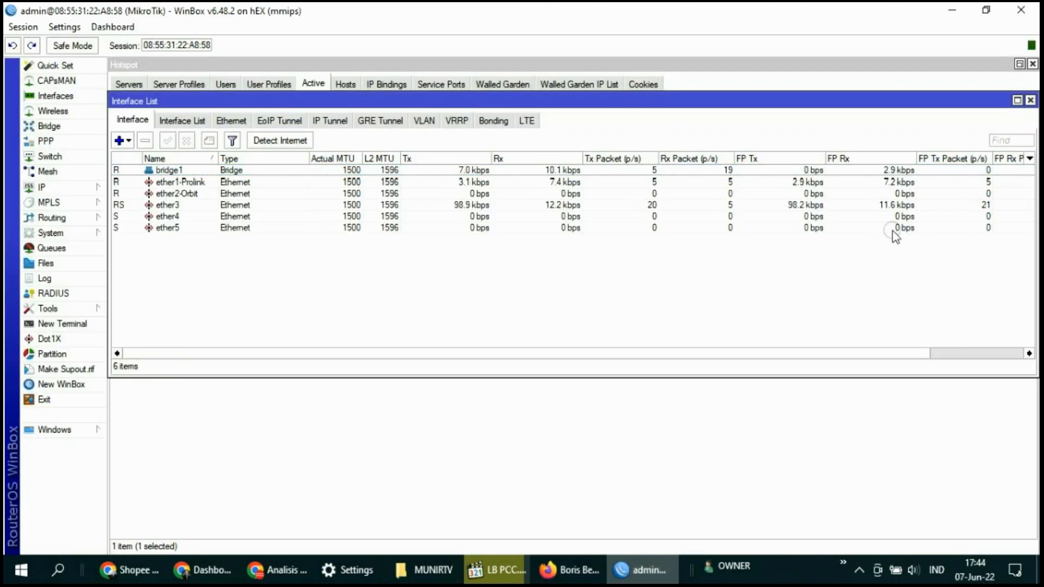
Disable the ether2-Orbit WAN interface
right_click(188, 194)
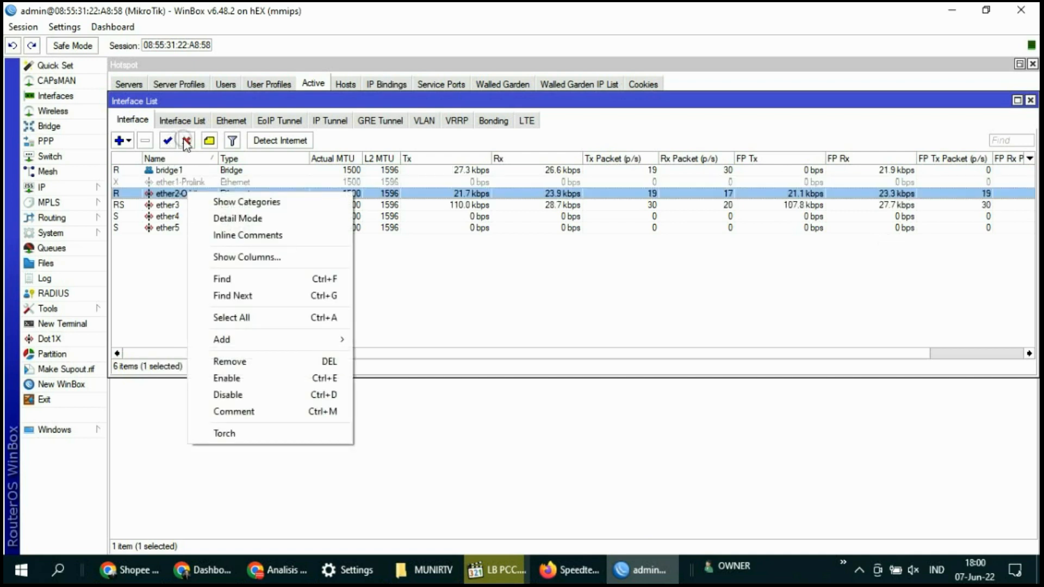
click(186, 140)
right_click(188, 193)
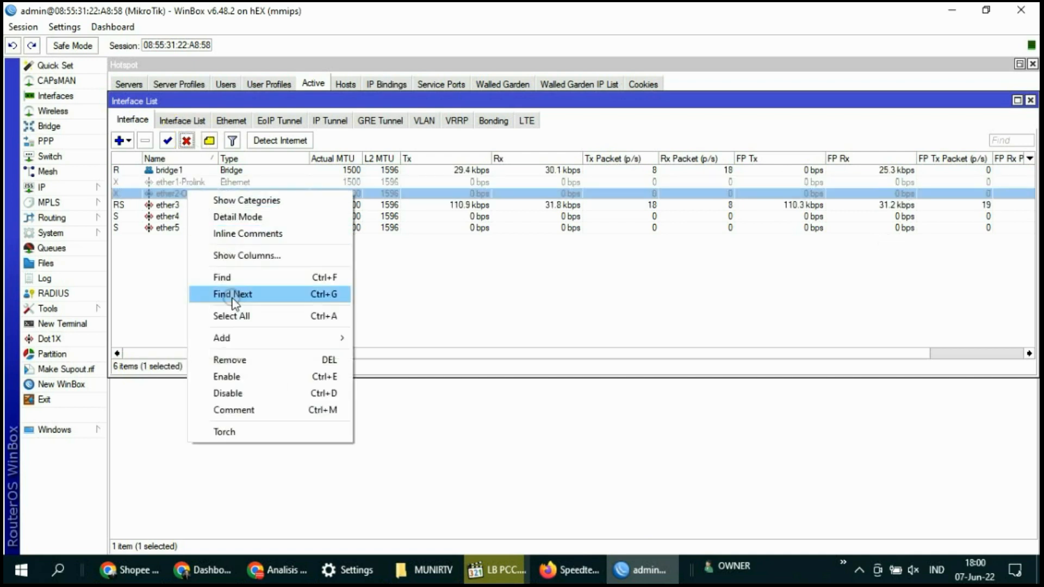
click(232, 392)
Re-enable the ether1-Prolink WAN interface
click(174, 225)
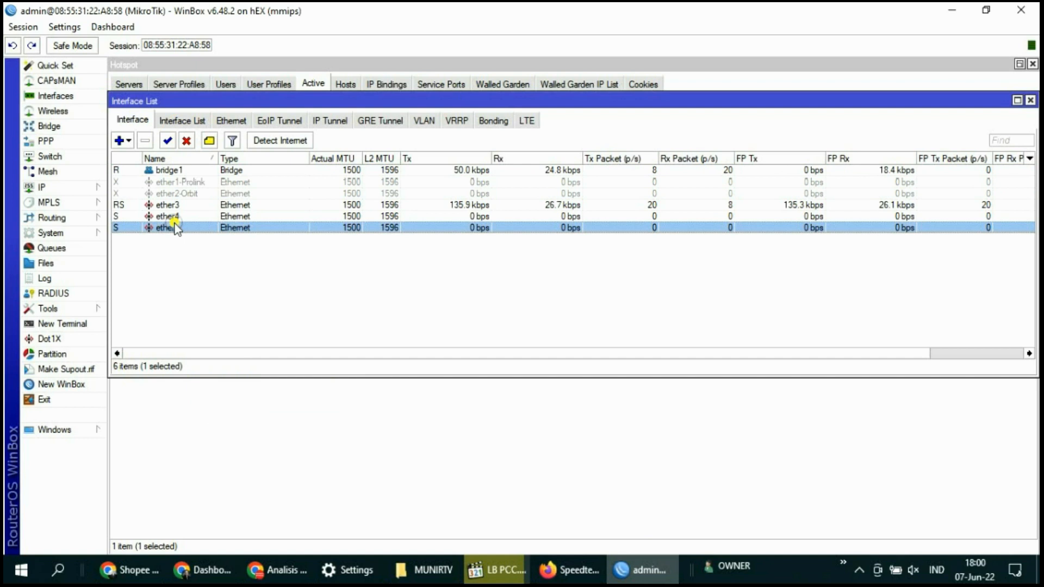
click(182, 180)
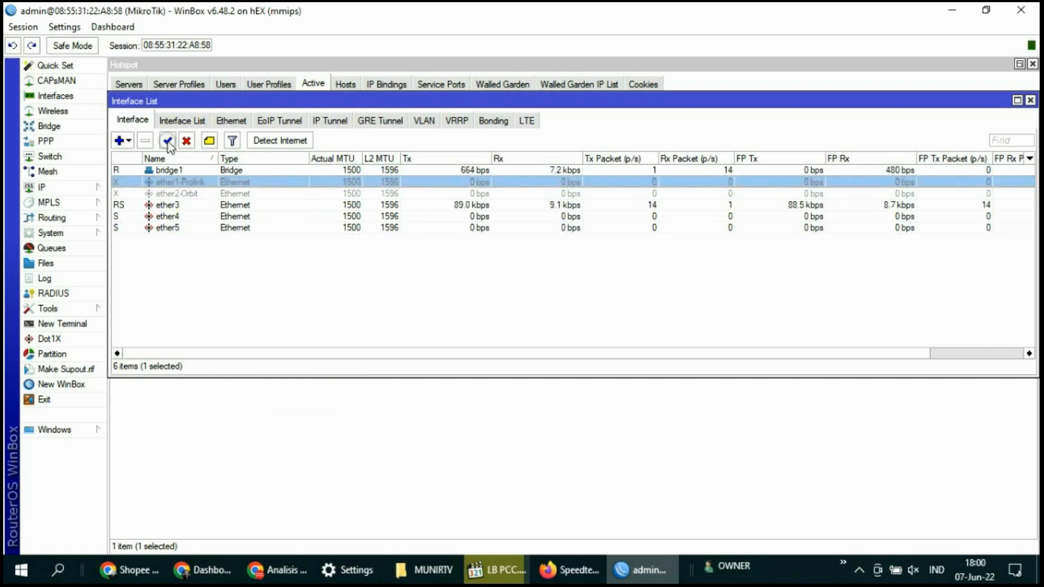
click(168, 140)
right_click(182, 185)
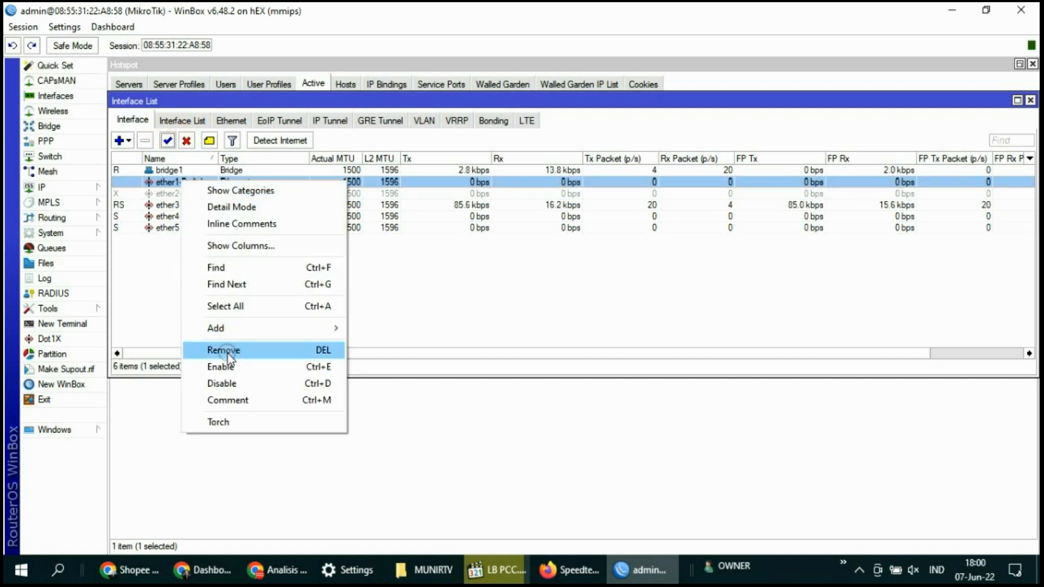
click(227, 368)
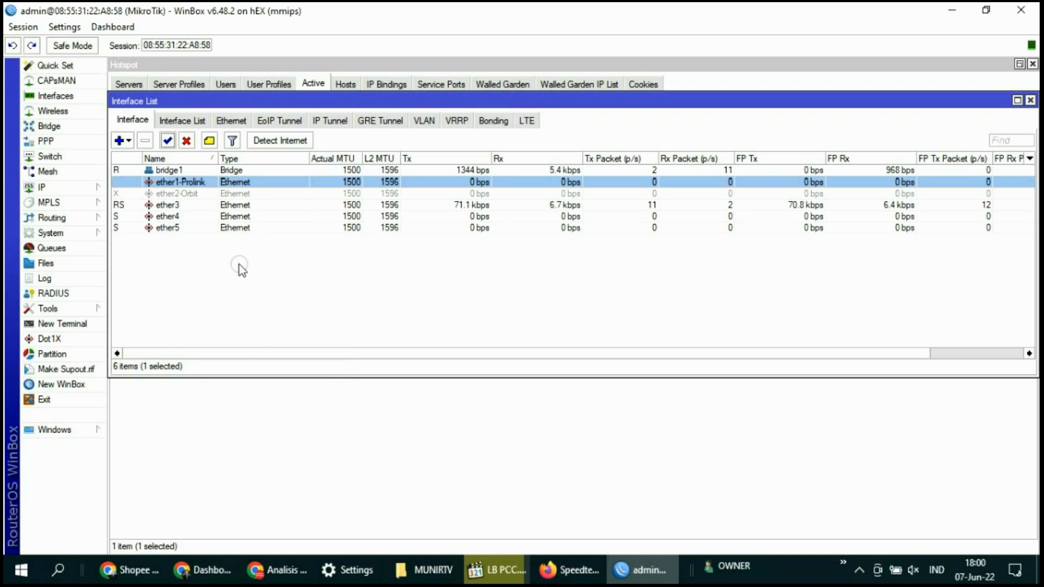
click(168, 183)
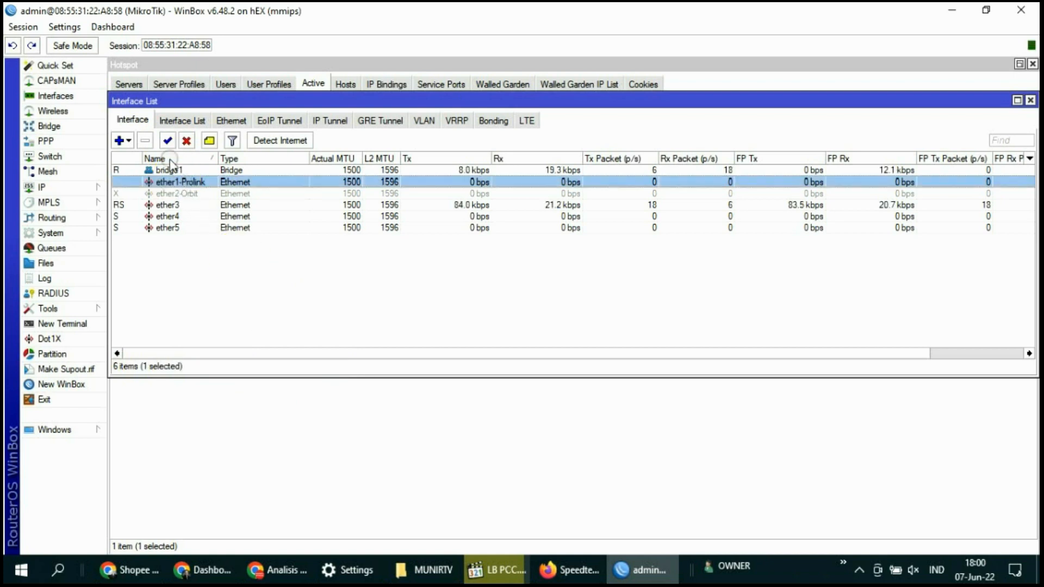
Confirm ether2-Orbit carries no traffic, then bring the Speedtest page forward
click(190, 281)
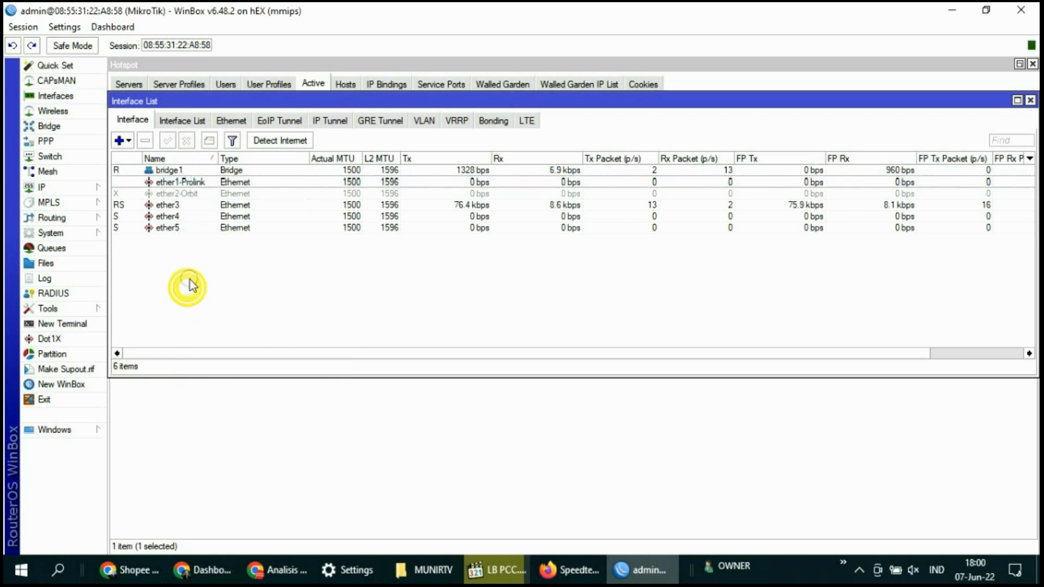
click(129, 193)
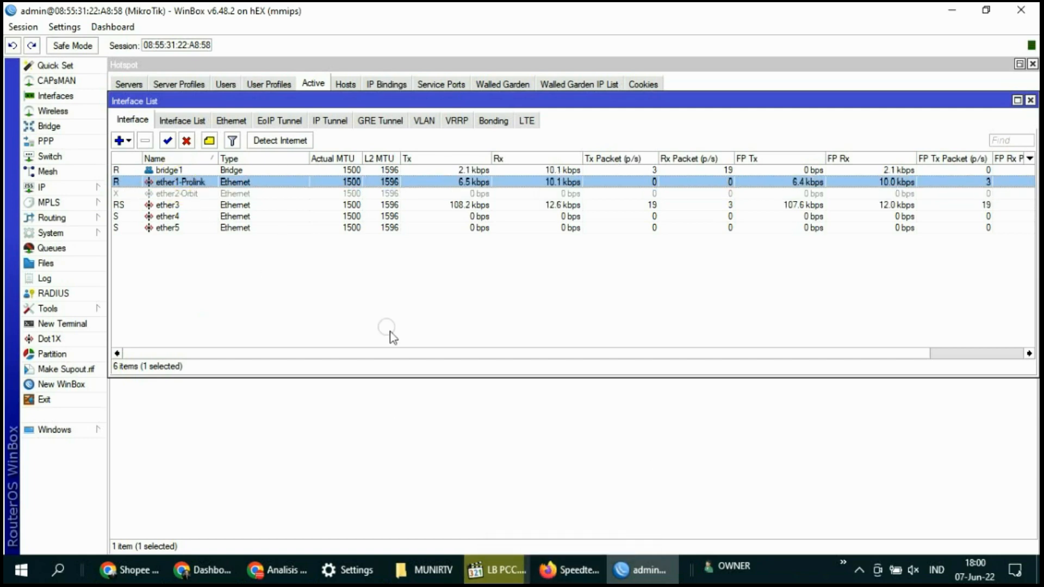
click(571, 570)
Run a speed test over ether1-Prolink alone, then return to WinBox's Interface List
click(242, 318)
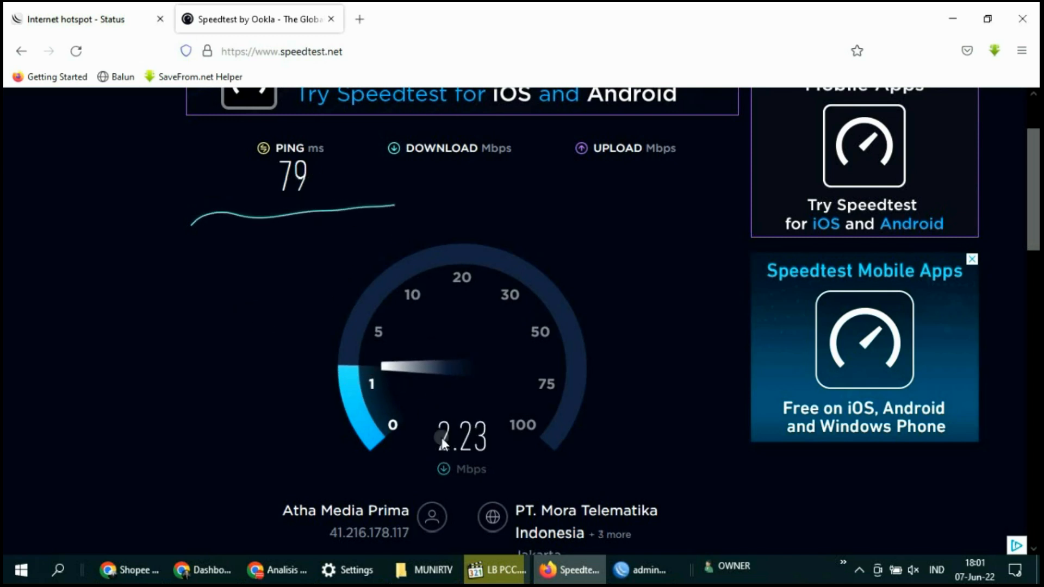
click(643, 570)
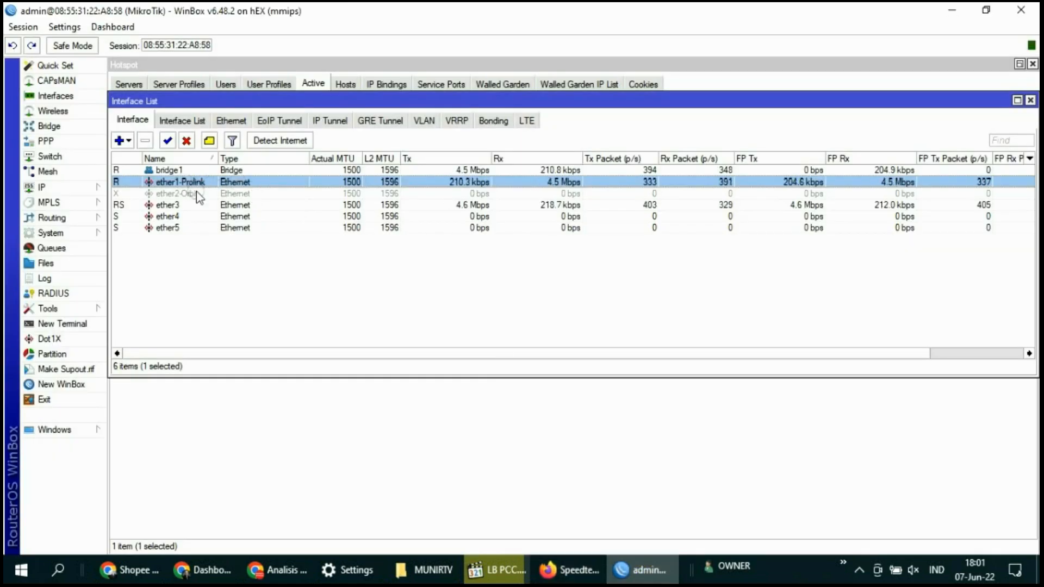
Compare ether2-Orbit and ether1-Prolink traffic while the speed test finishes
click(467, 194)
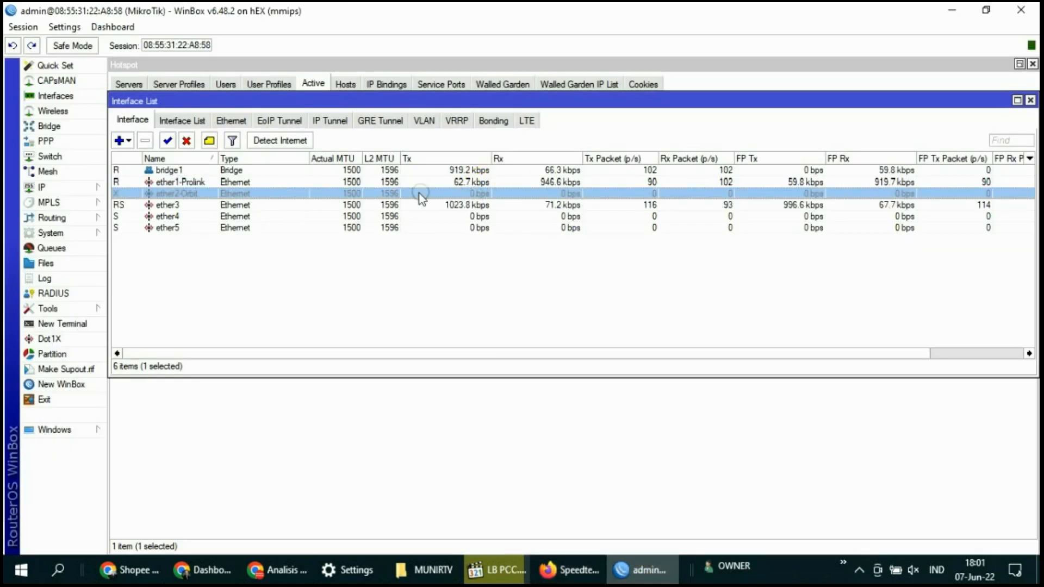
click(566, 182)
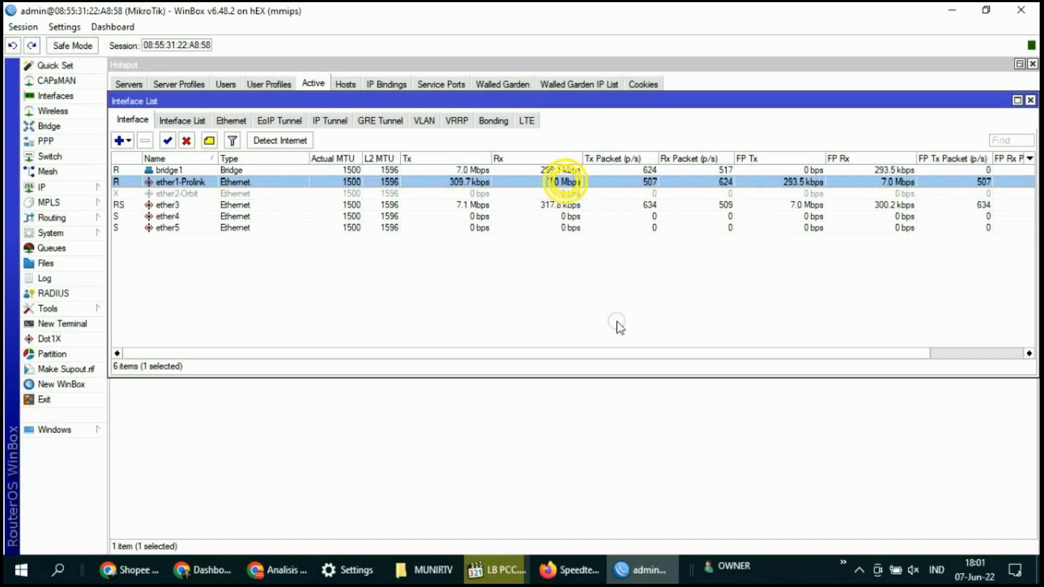
click(569, 570)
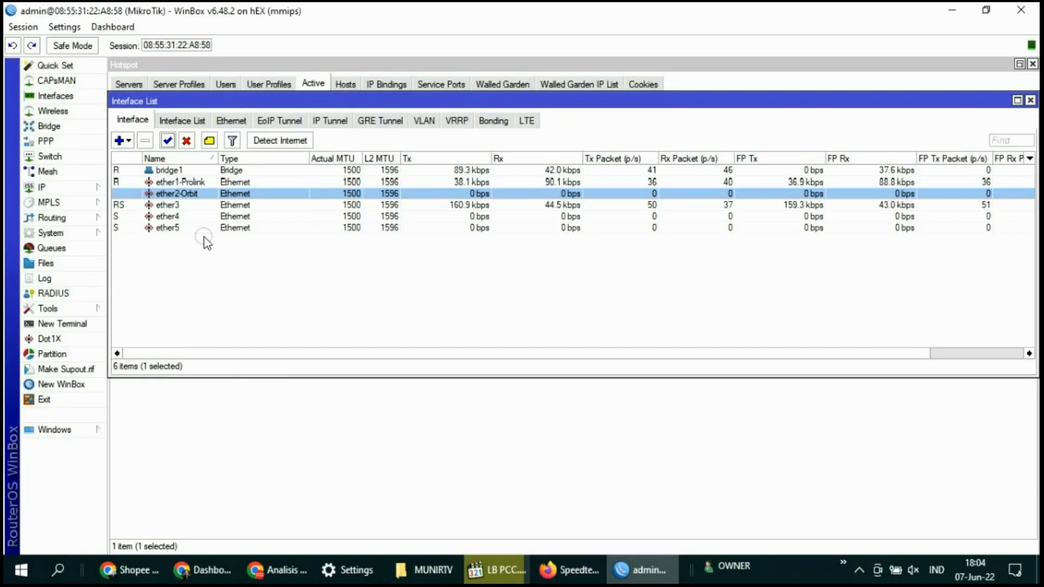
Re-enable ether2-Orbit, confirm both WANs are running, and start another speed test
click(218, 270)
click(191, 193)
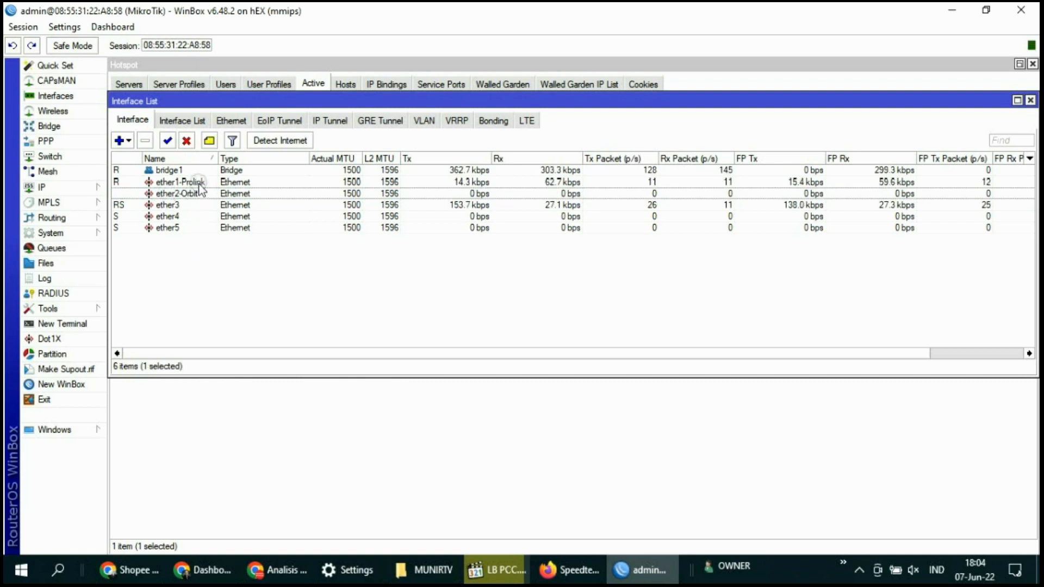
click(191, 182)
click(209, 260)
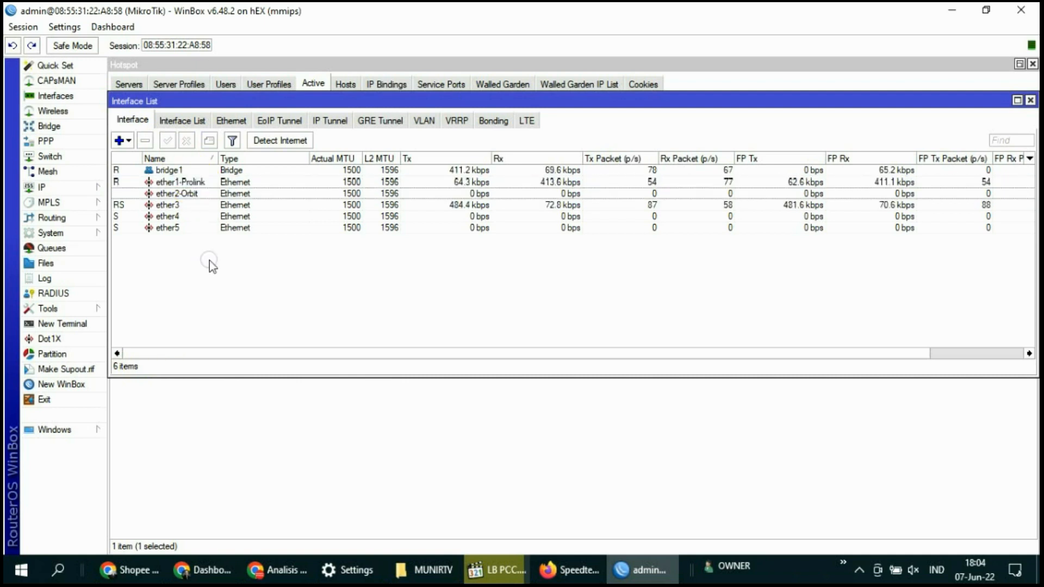
click(142, 193)
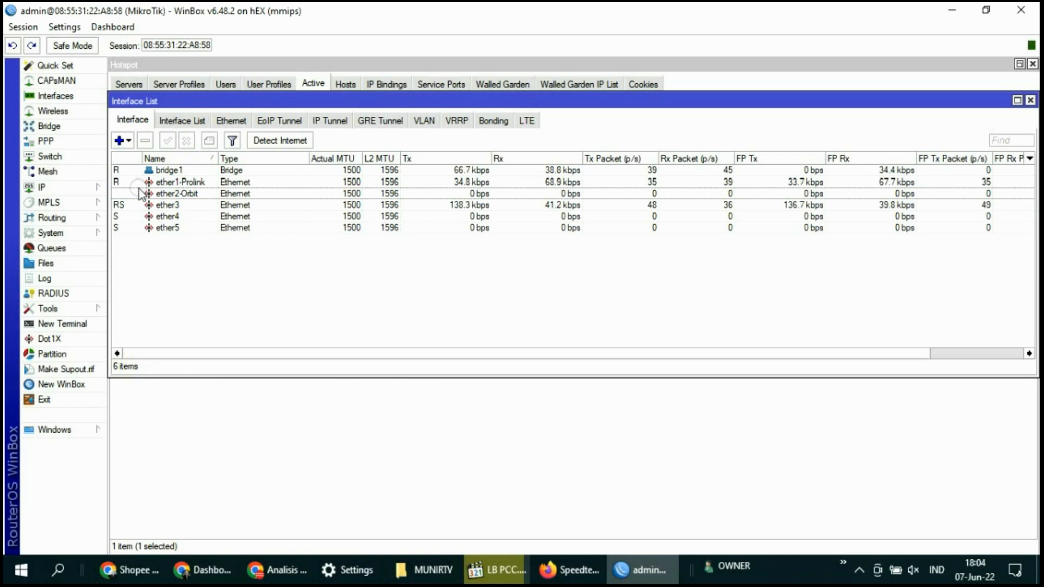
click(184, 193)
click(184, 183)
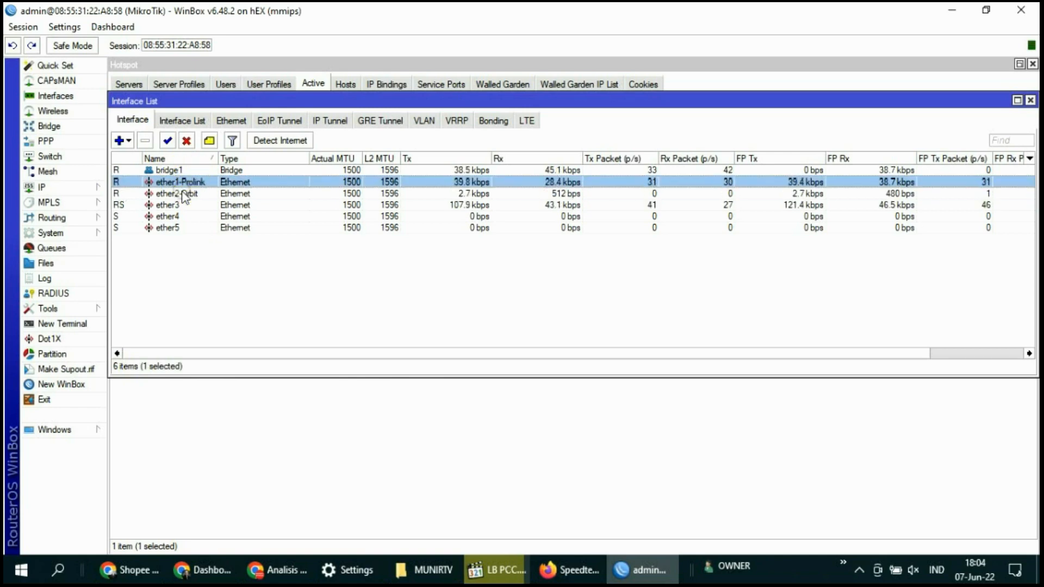
click(181, 194)
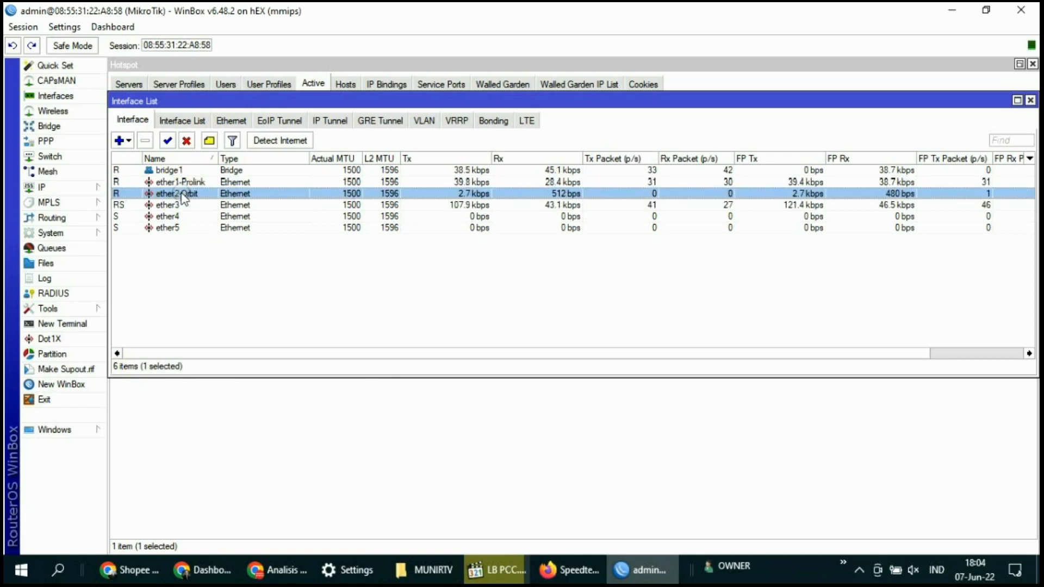
click(563, 571)
click(448, 340)
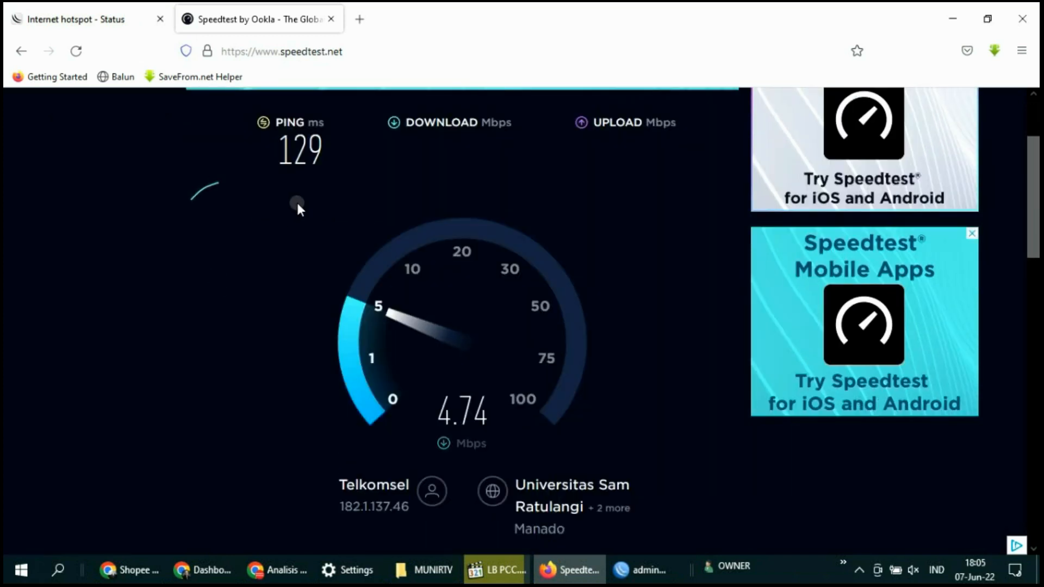
Highlight the 129 ms ping result, then return to WinBox's Interface List traffic view
drag(332, 151, 213, 148)
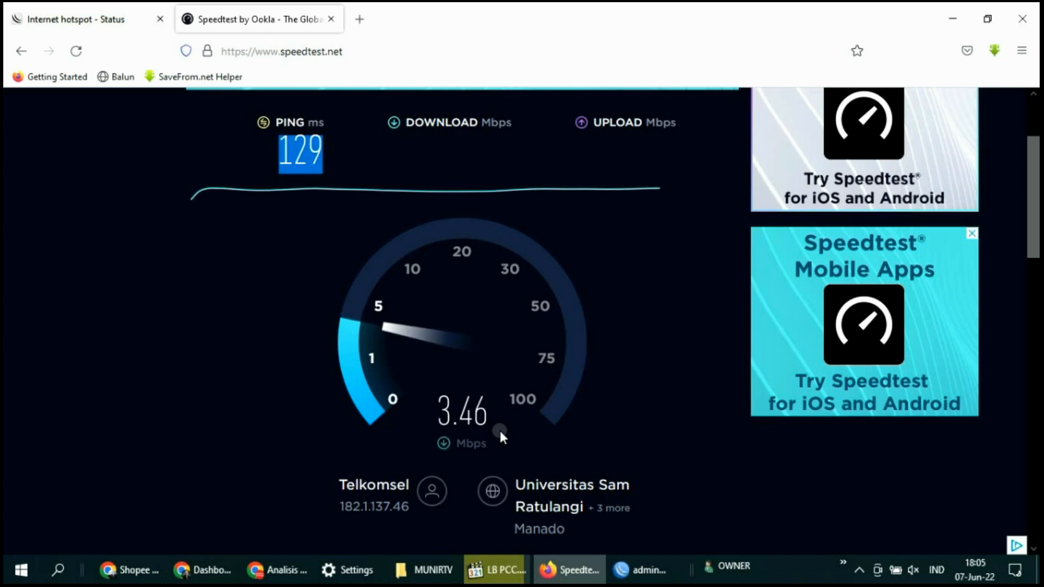
click(644, 569)
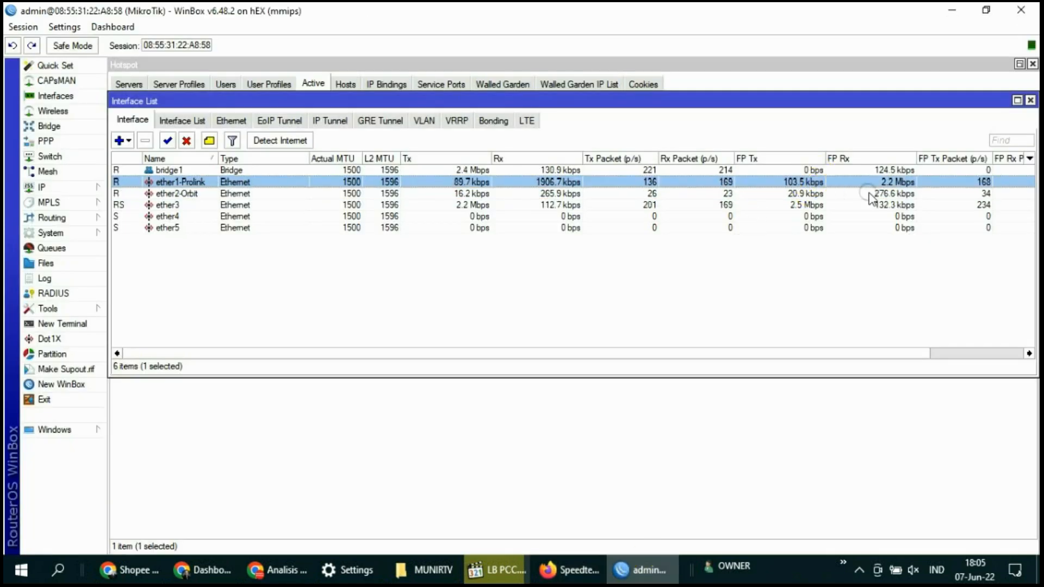
Compare ether1-Prolink and ether2-Orbit traffic, noting ether2-Orbit's FP Tx rate, while the test runs
click(900, 182)
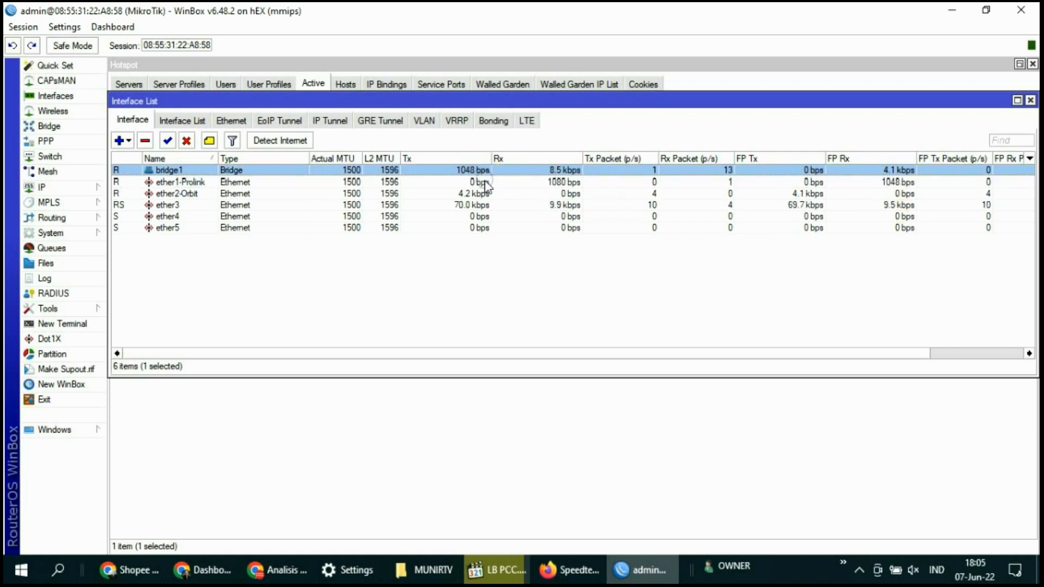
click(560, 194)
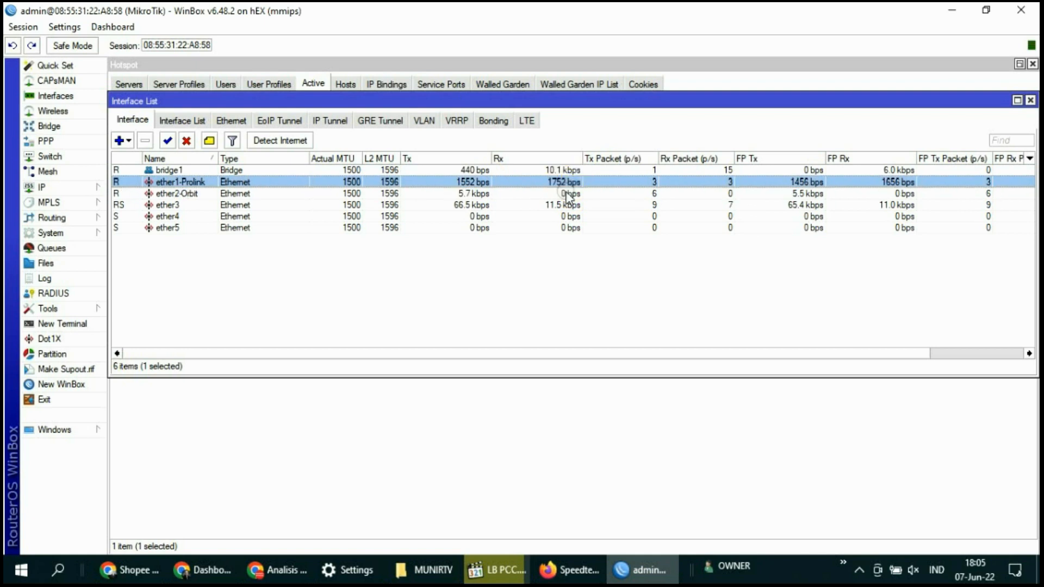
click(809, 195)
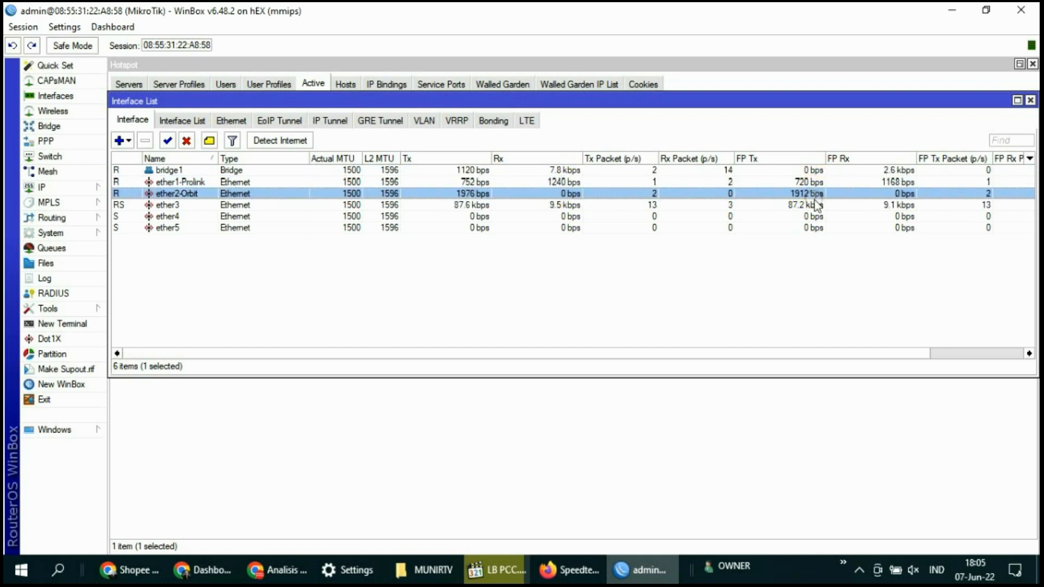
click(634, 570)
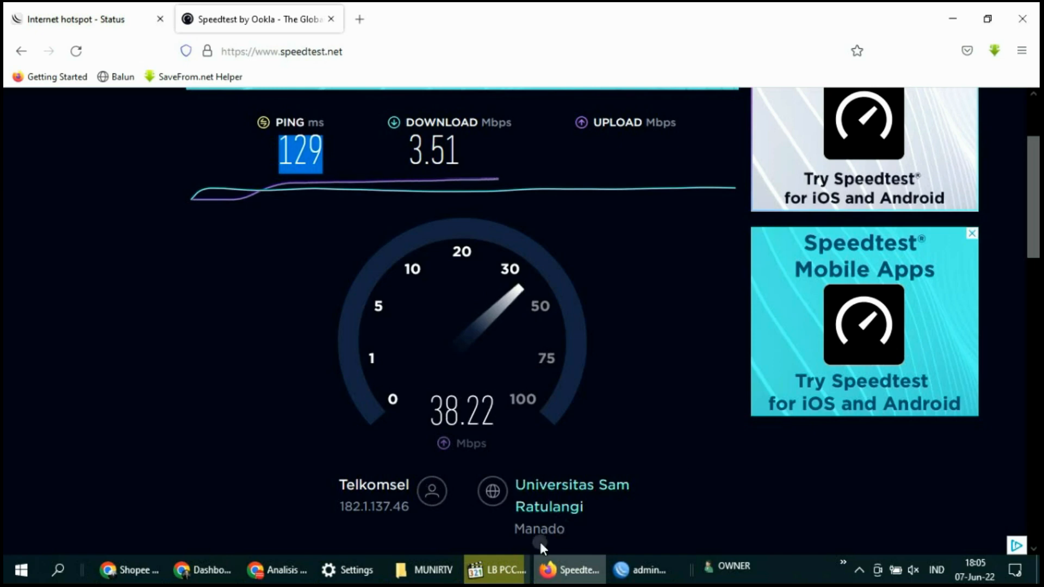
Re-check ether1-Prolink versus ether2-Orbit Tx/Rx rates in the Interface List
click(631, 568)
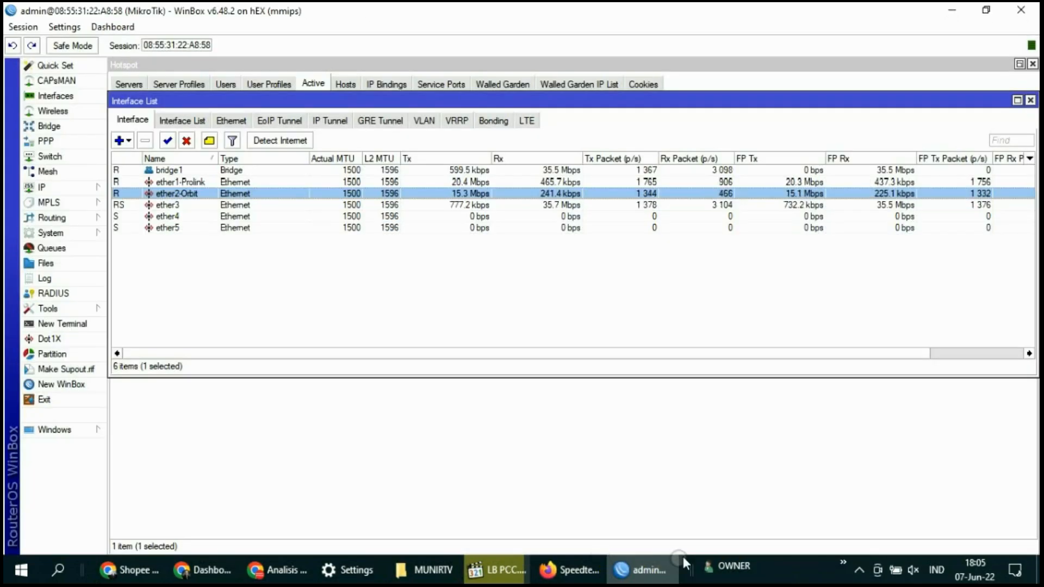
click(830, 282)
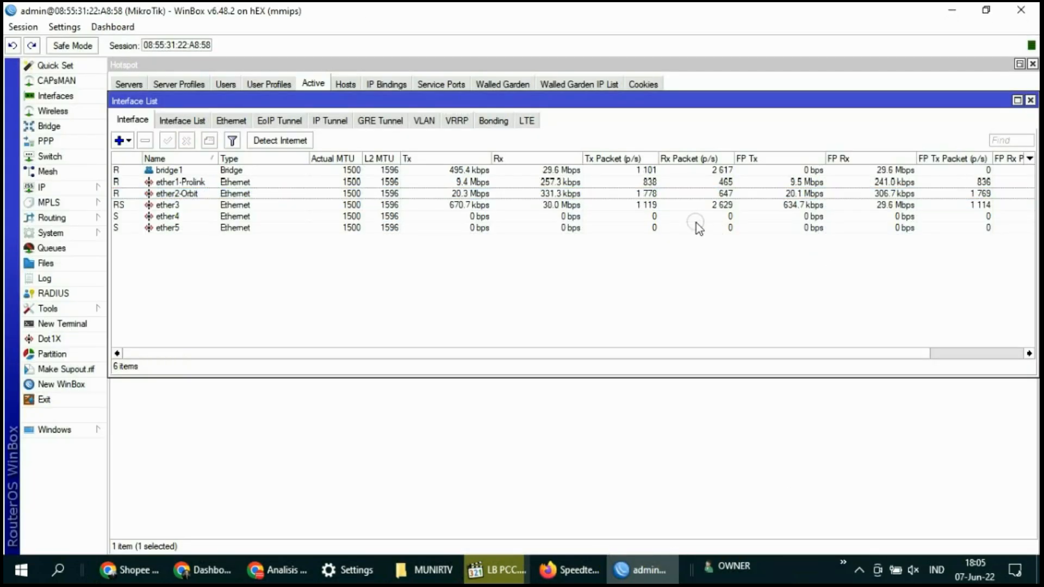
click(480, 181)
click(481, 194)
click(481, 182)
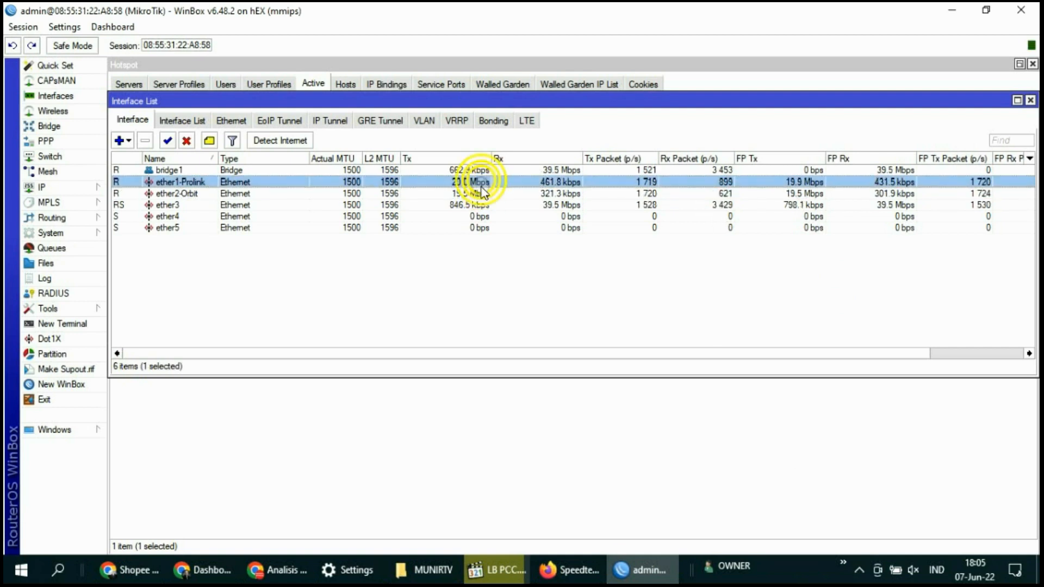
click(479, 193)
click(479, 182)
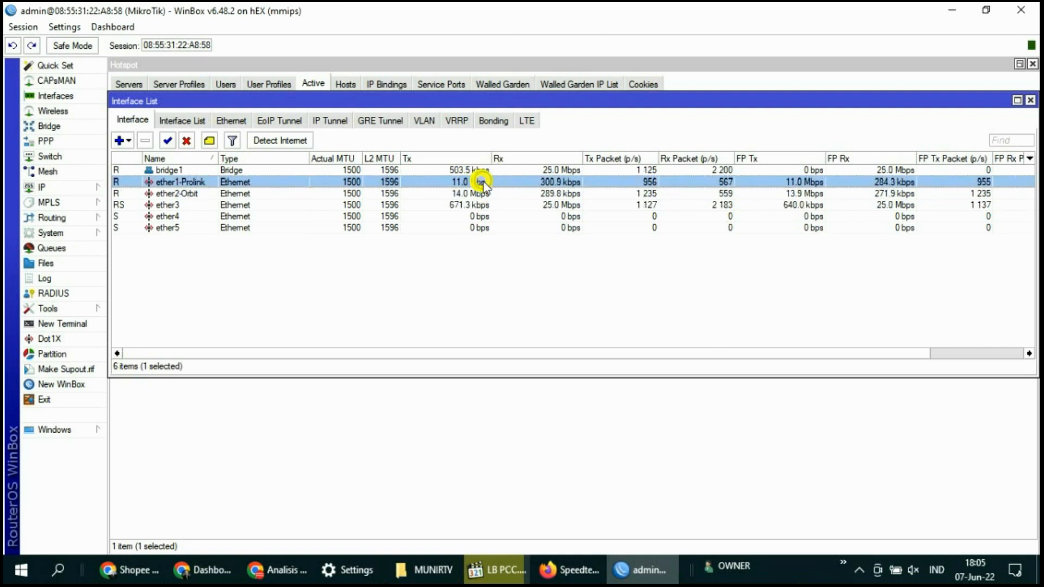
Watch Speedtest finish at 129 ms ping, 3.51 Mbps download and 38.17 Mbps upload
click(650, 576)
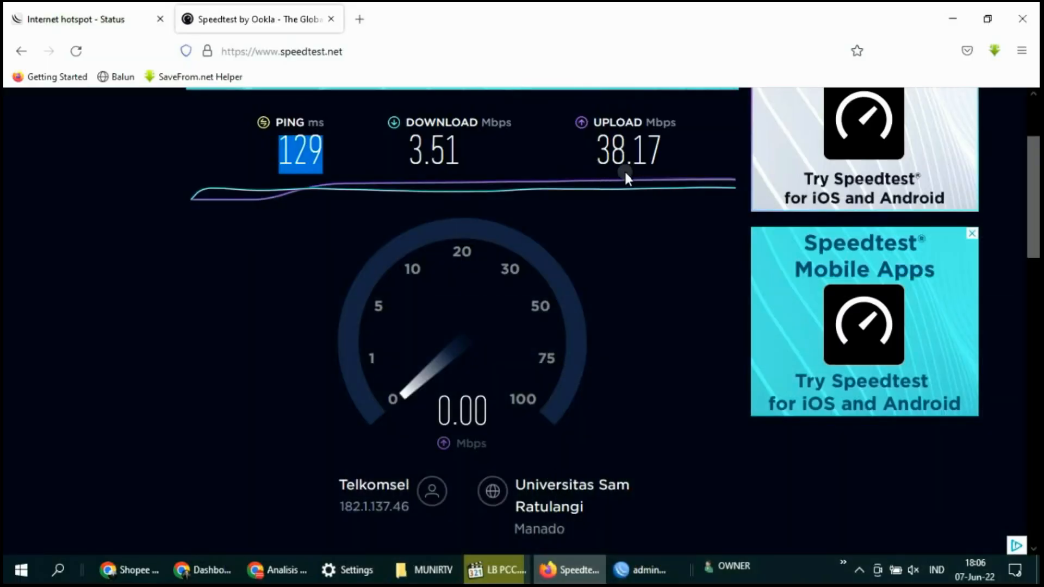
click(648, 571)
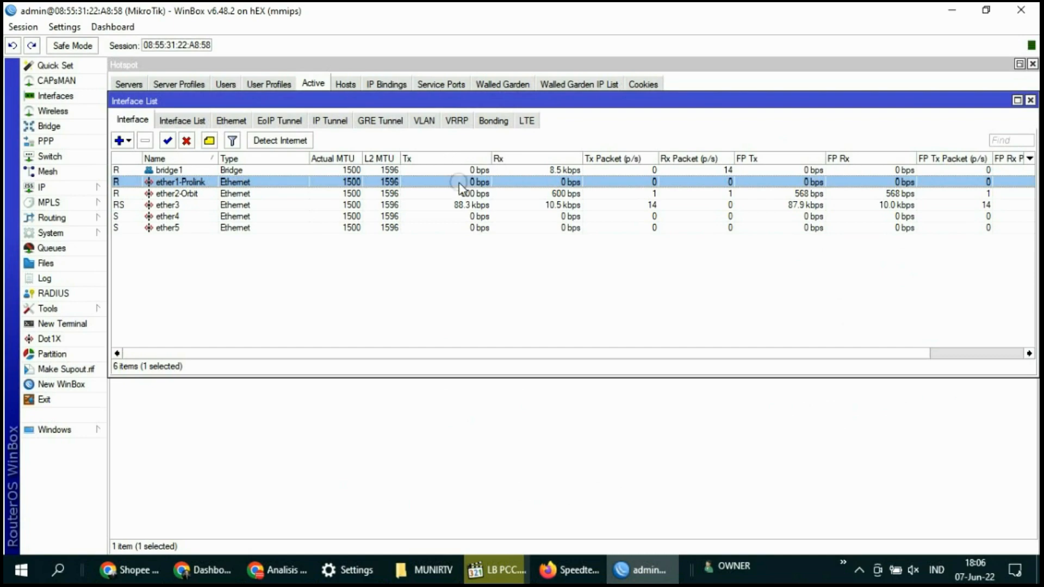
click(634, 573)
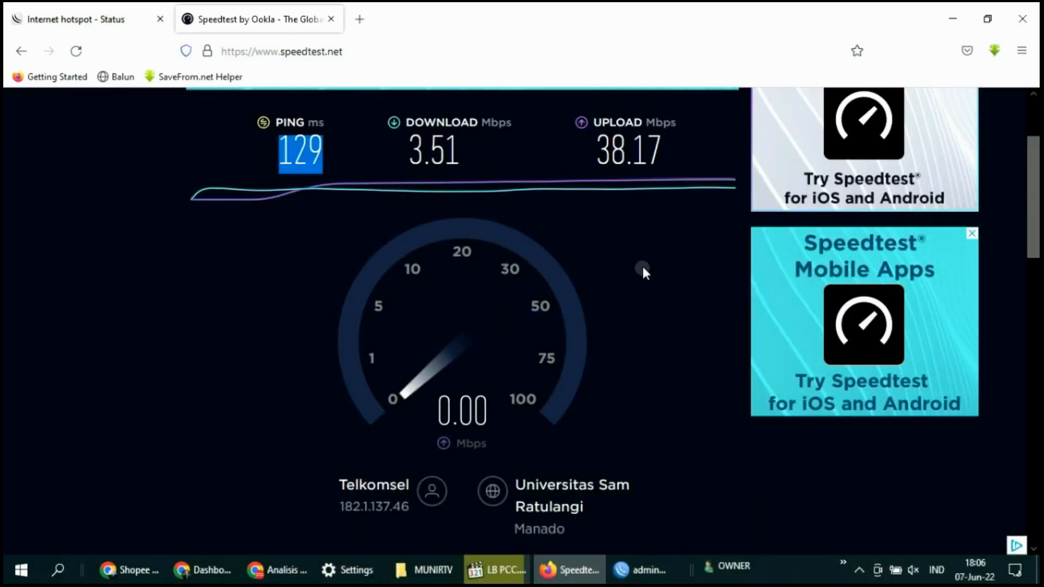